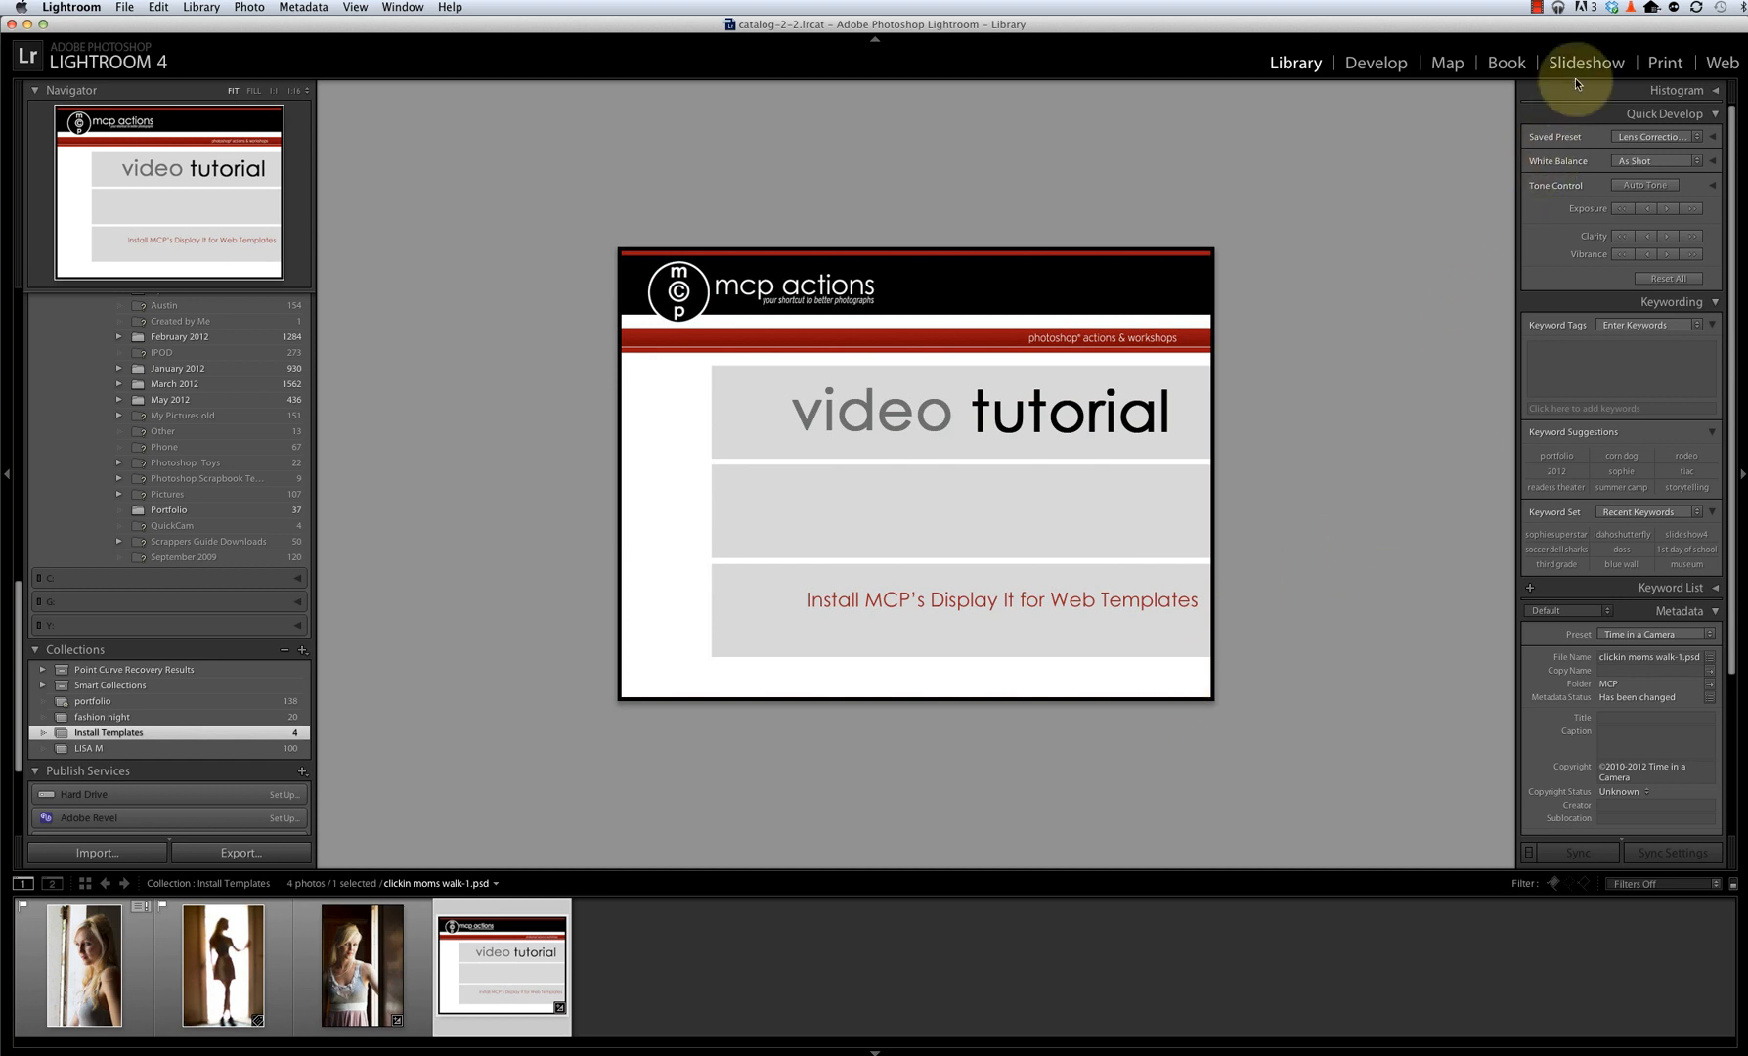
# In the Print module, create a new template named "1st template" in the User Templates folder.
pyautogui.click(1663, 63)
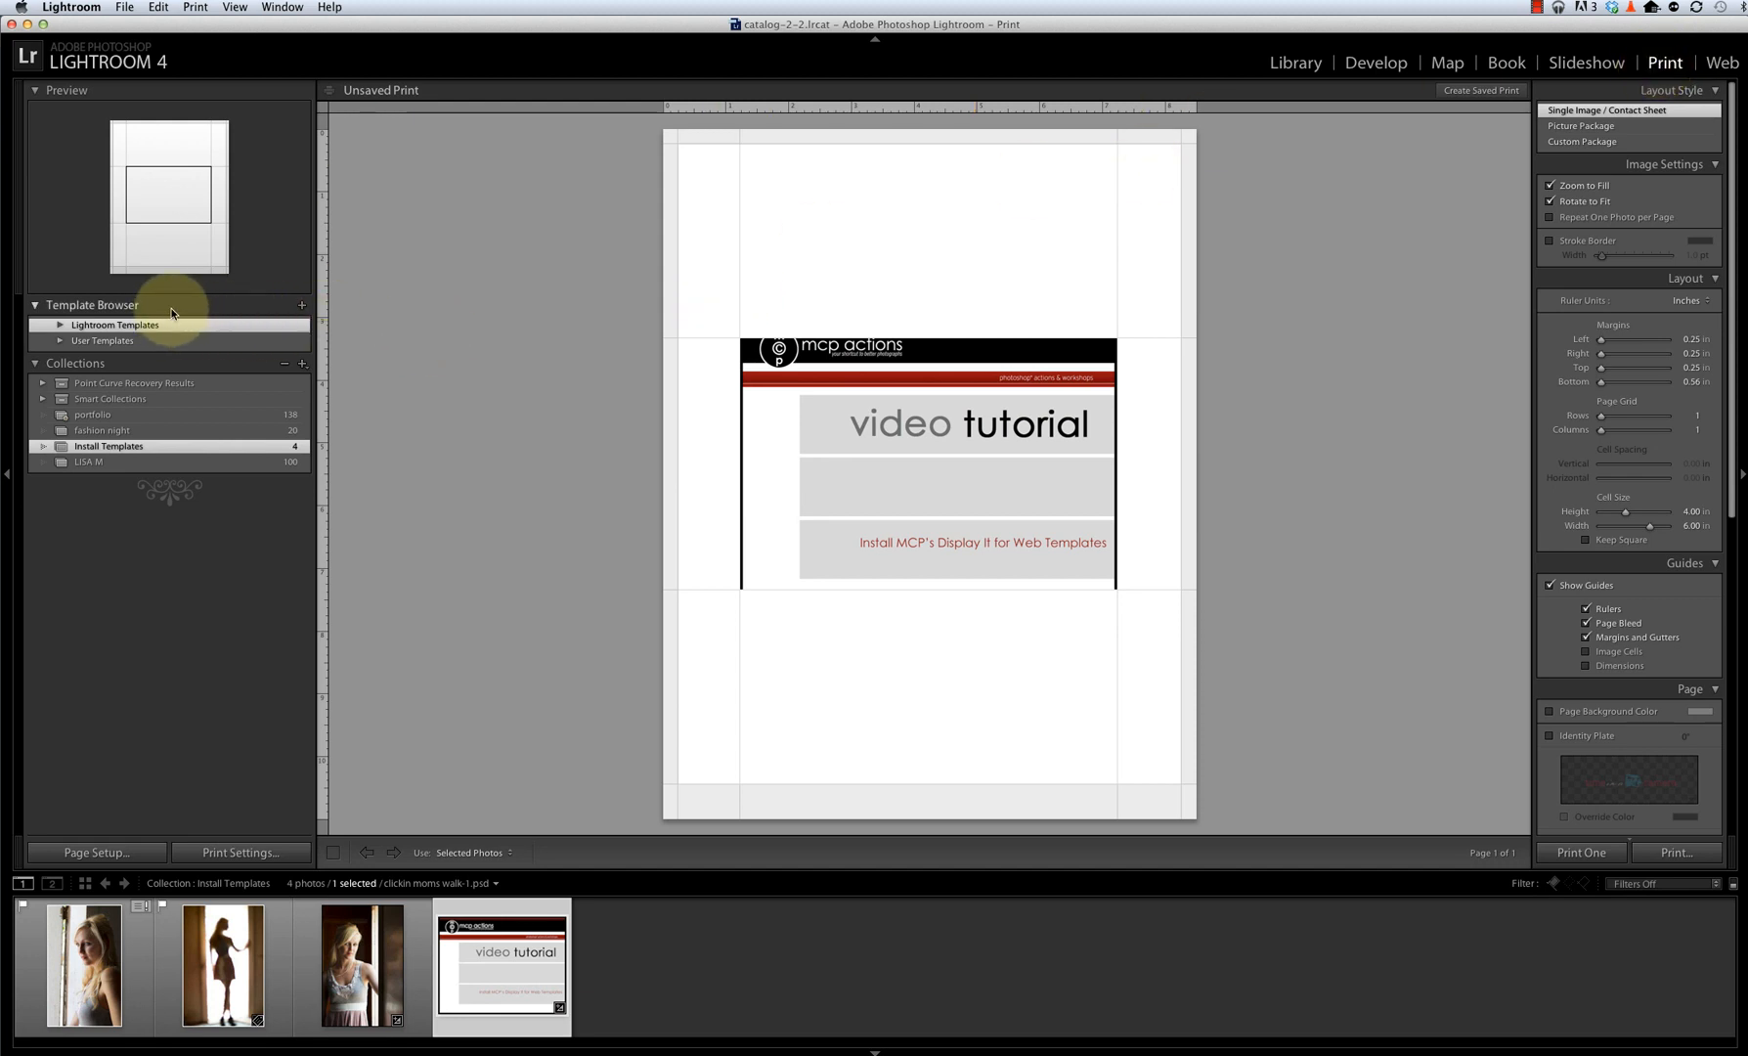
pyautogui.click(305, 305)
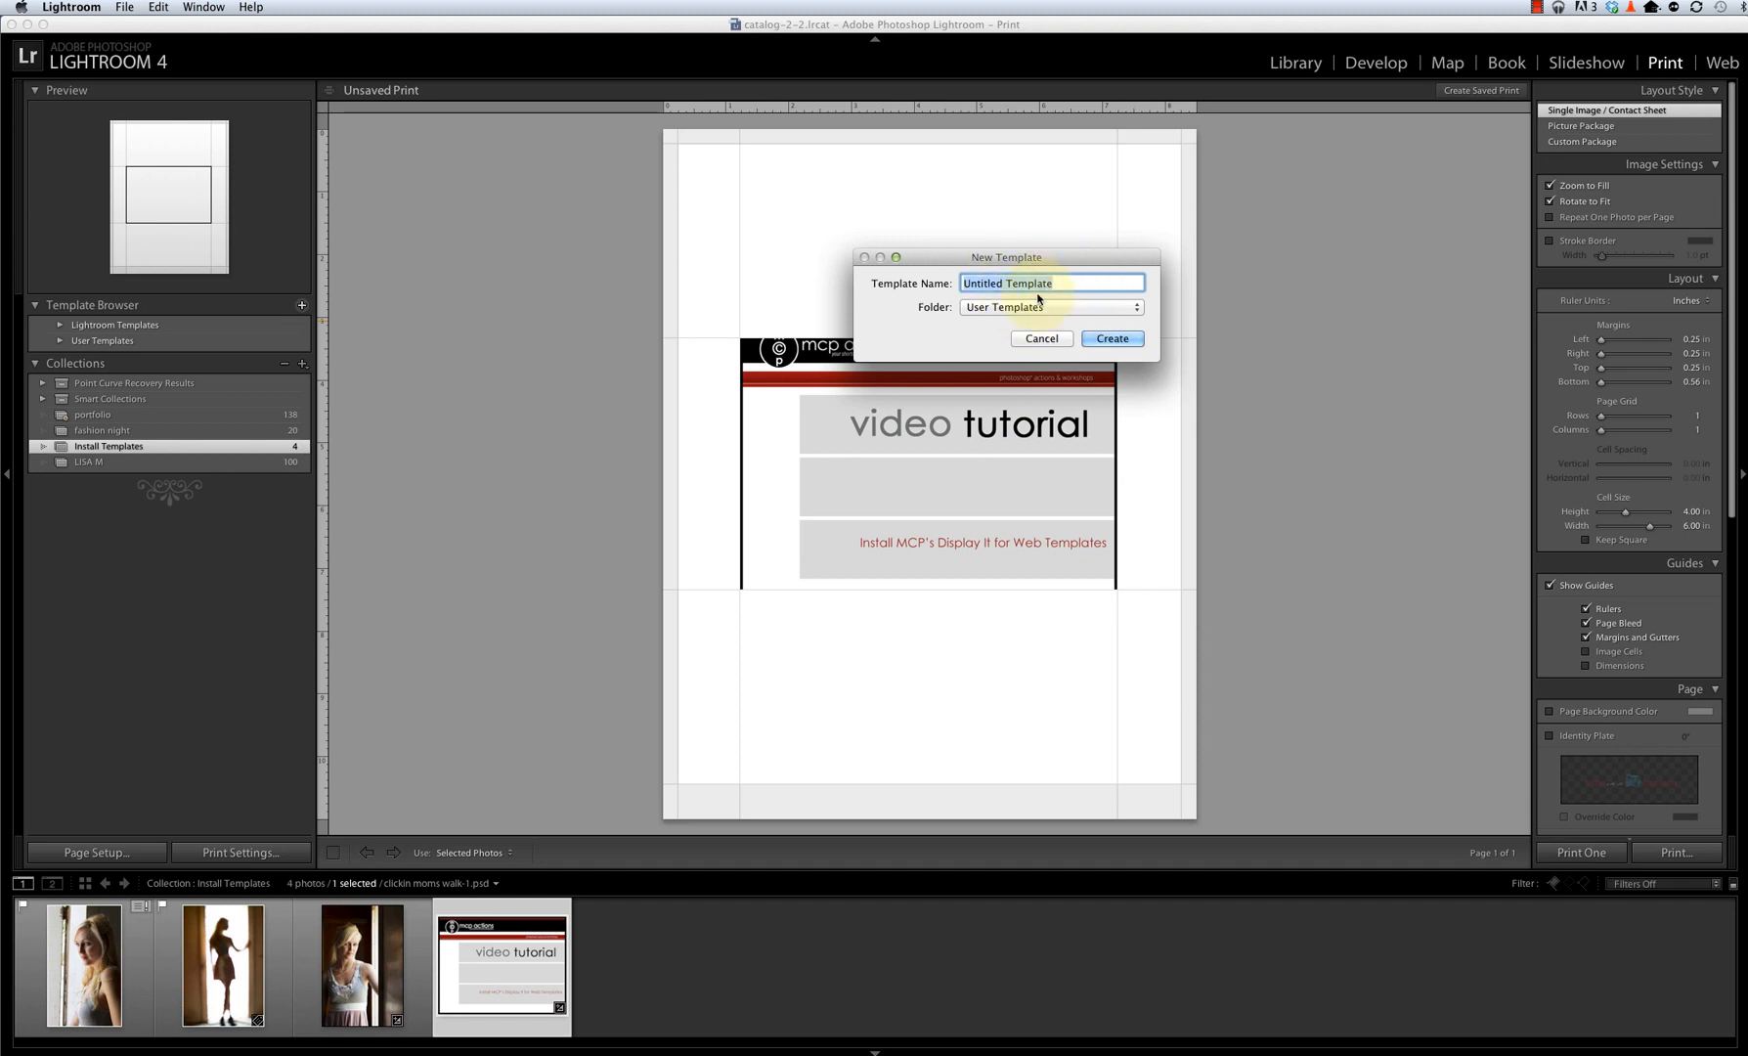
pyautogui.write('1st tempa')
pyautogui.press('BackSpace')
pyautogui.write('late')
pyautogui.click(1109, 338)
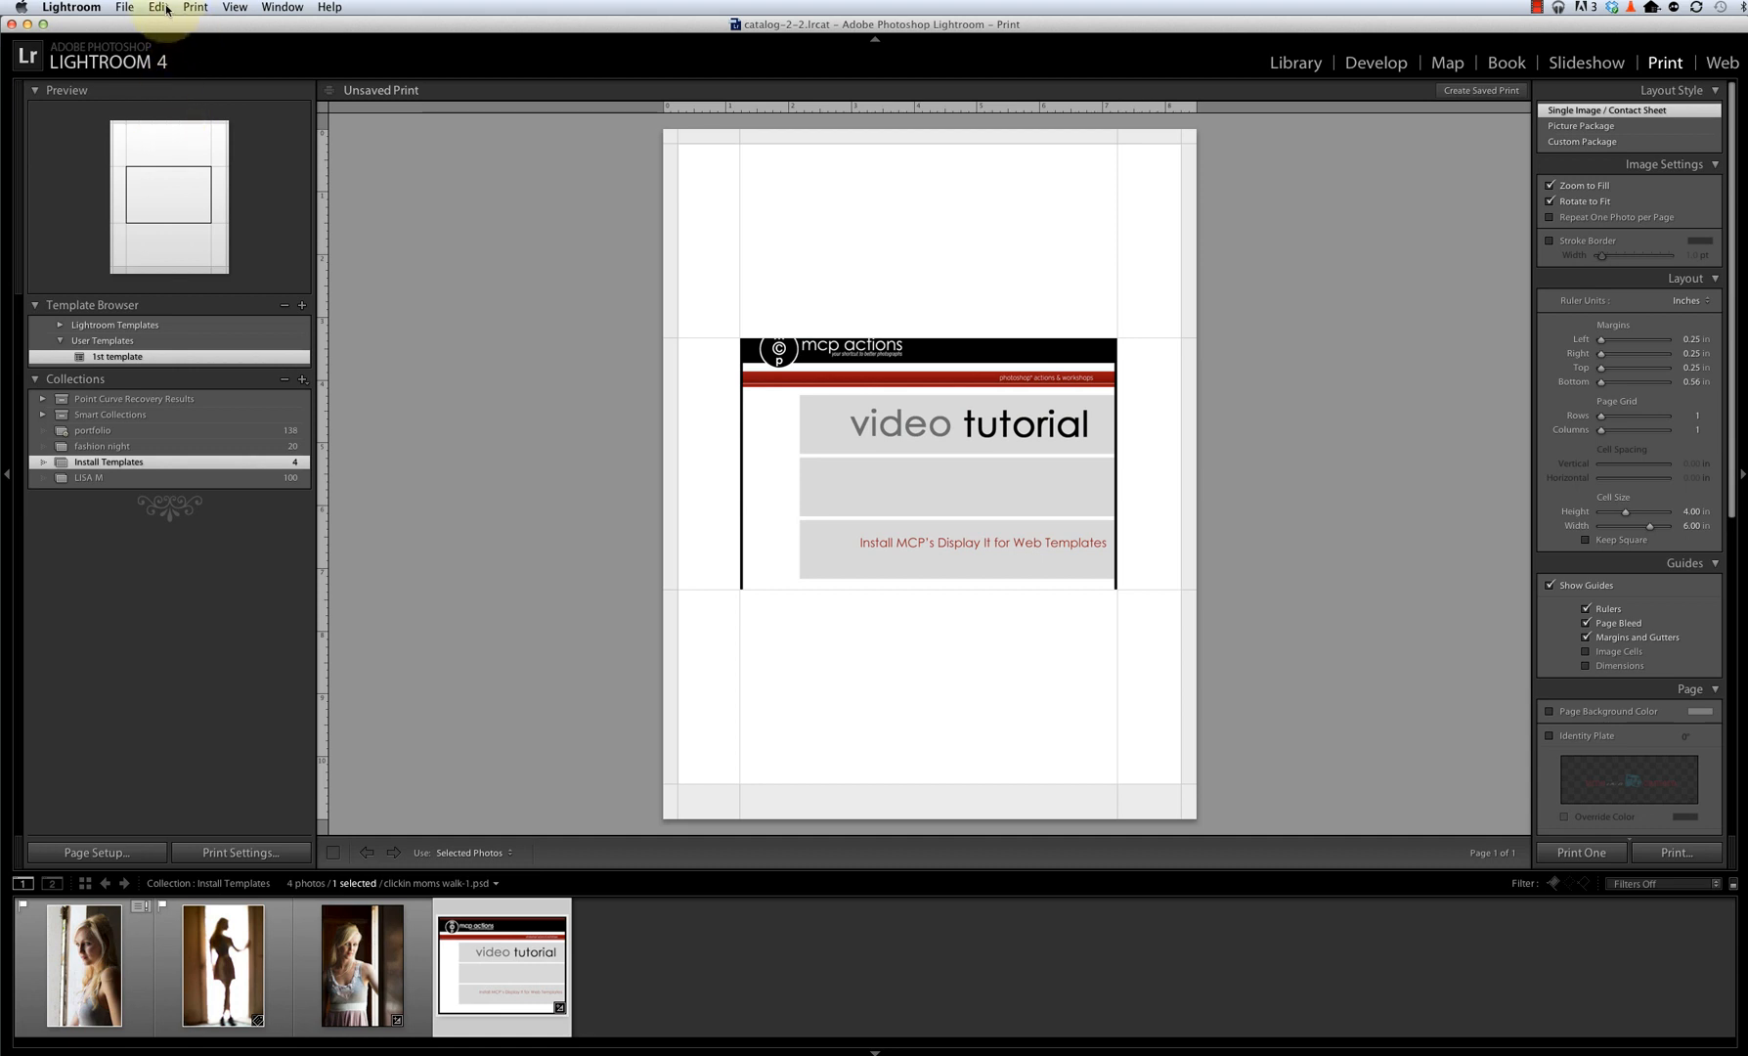
# Show the Lightroom presets folder from the Presets preferences and open its Print Templates folder.
pyautogui.click(73, 6)
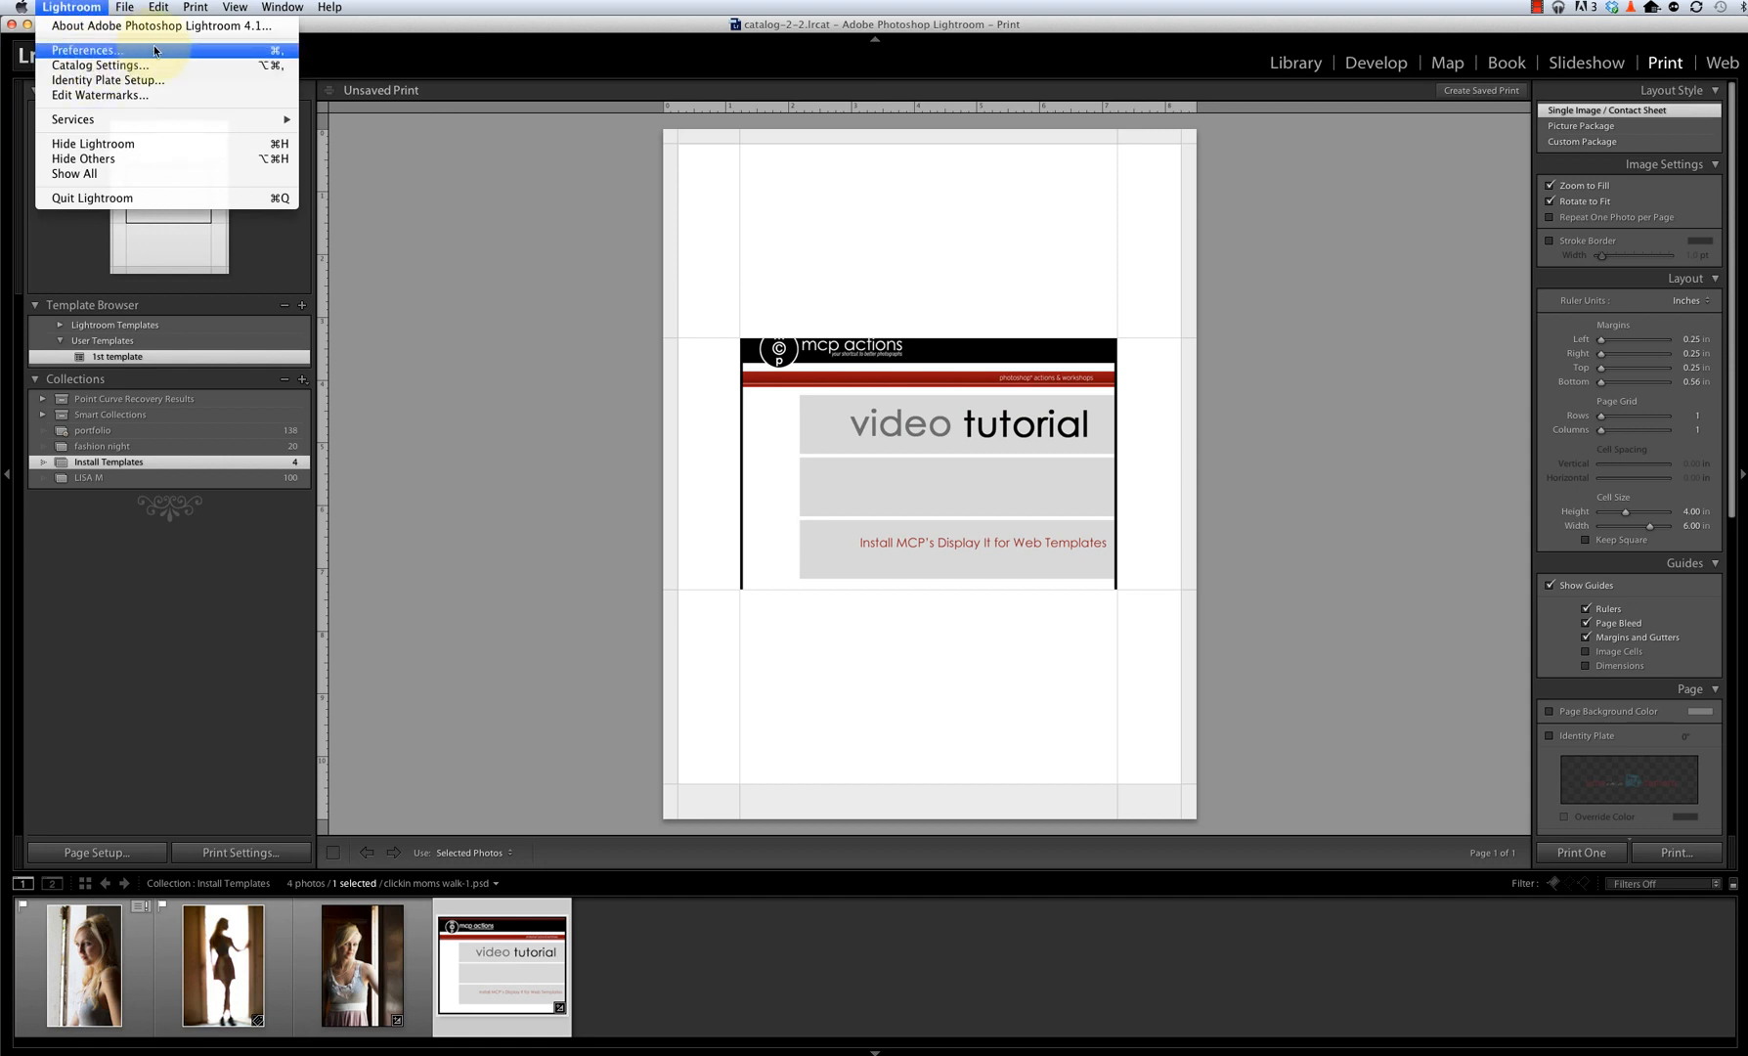
pyautogui.click(201, 49)
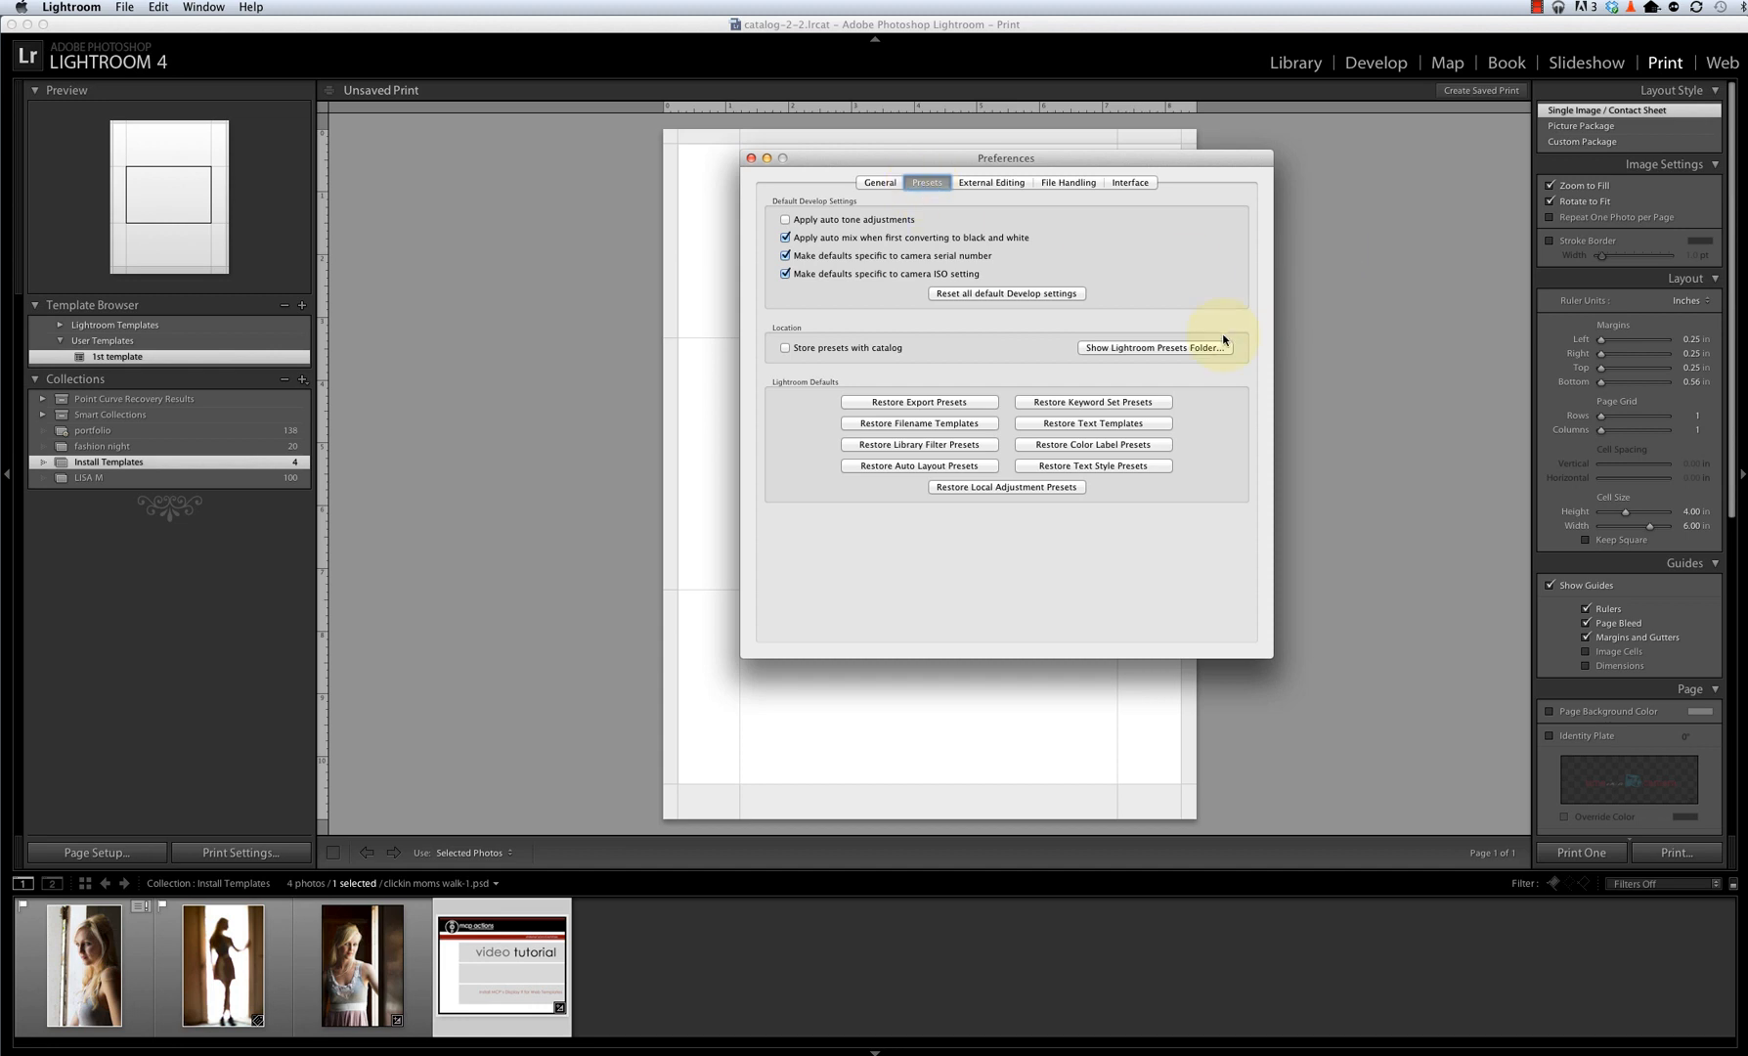
pyautogui.click(1136, 347)
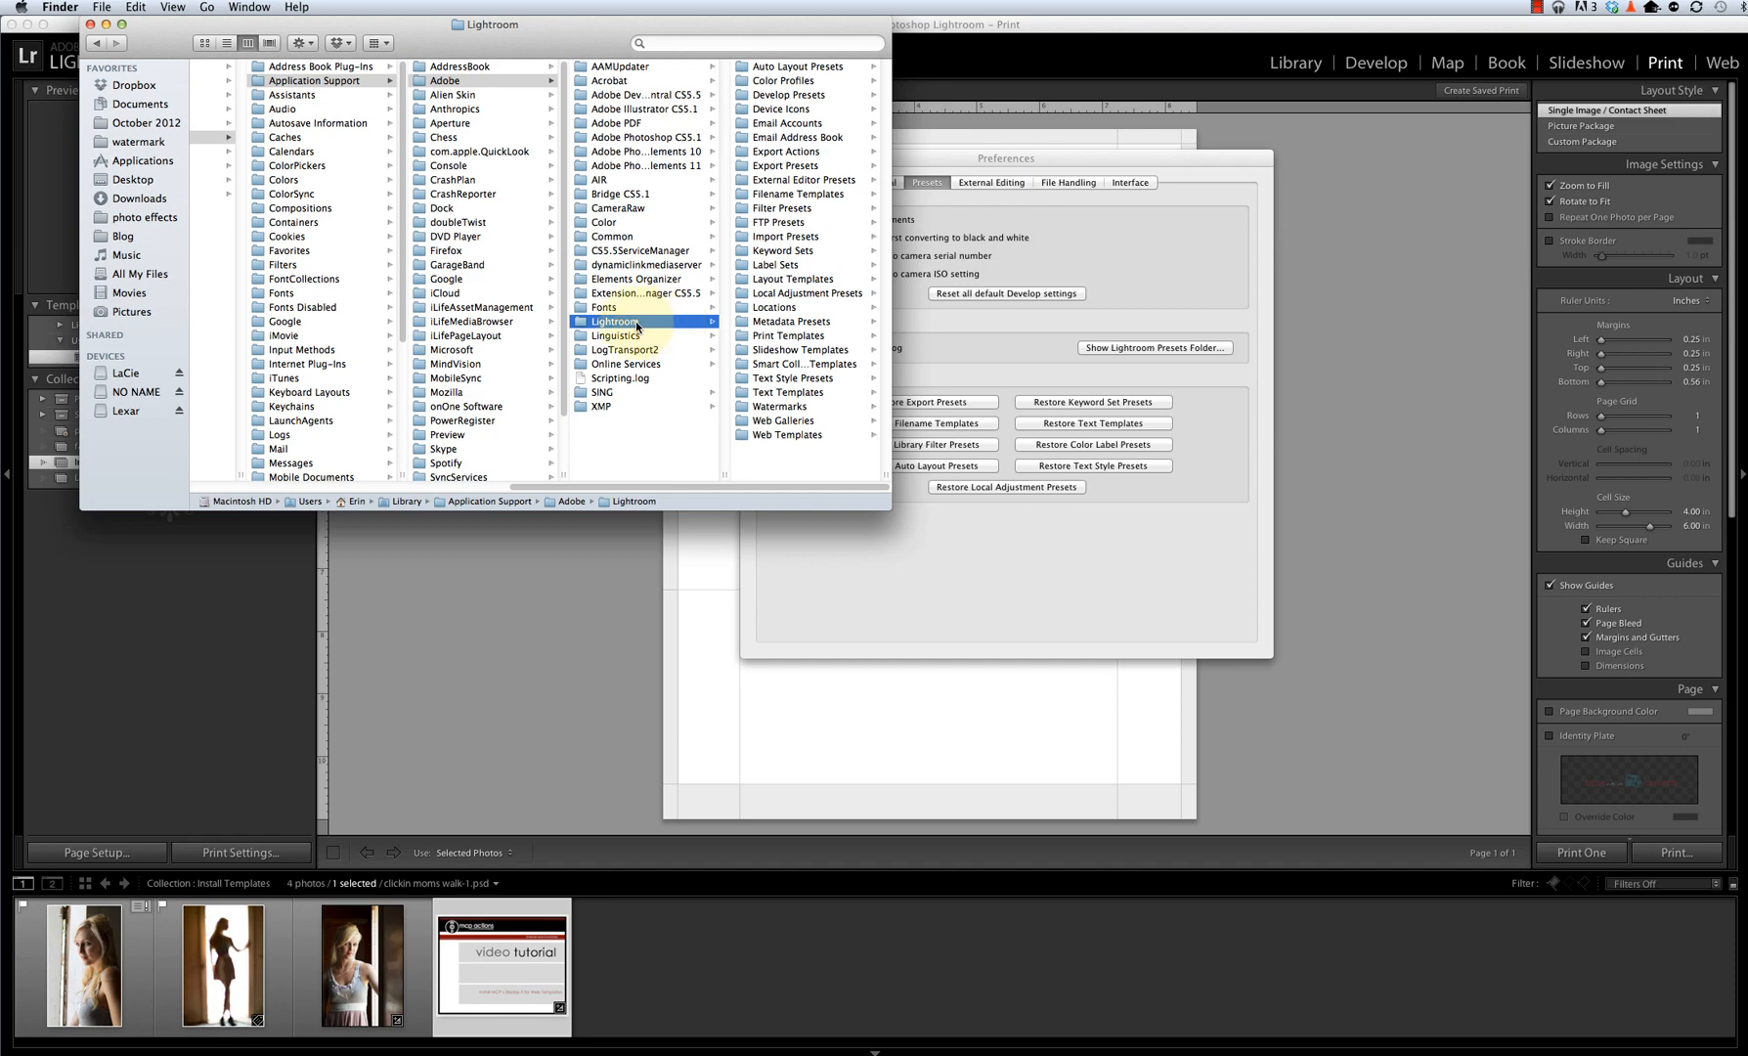
pyautogui.click(802, 338)
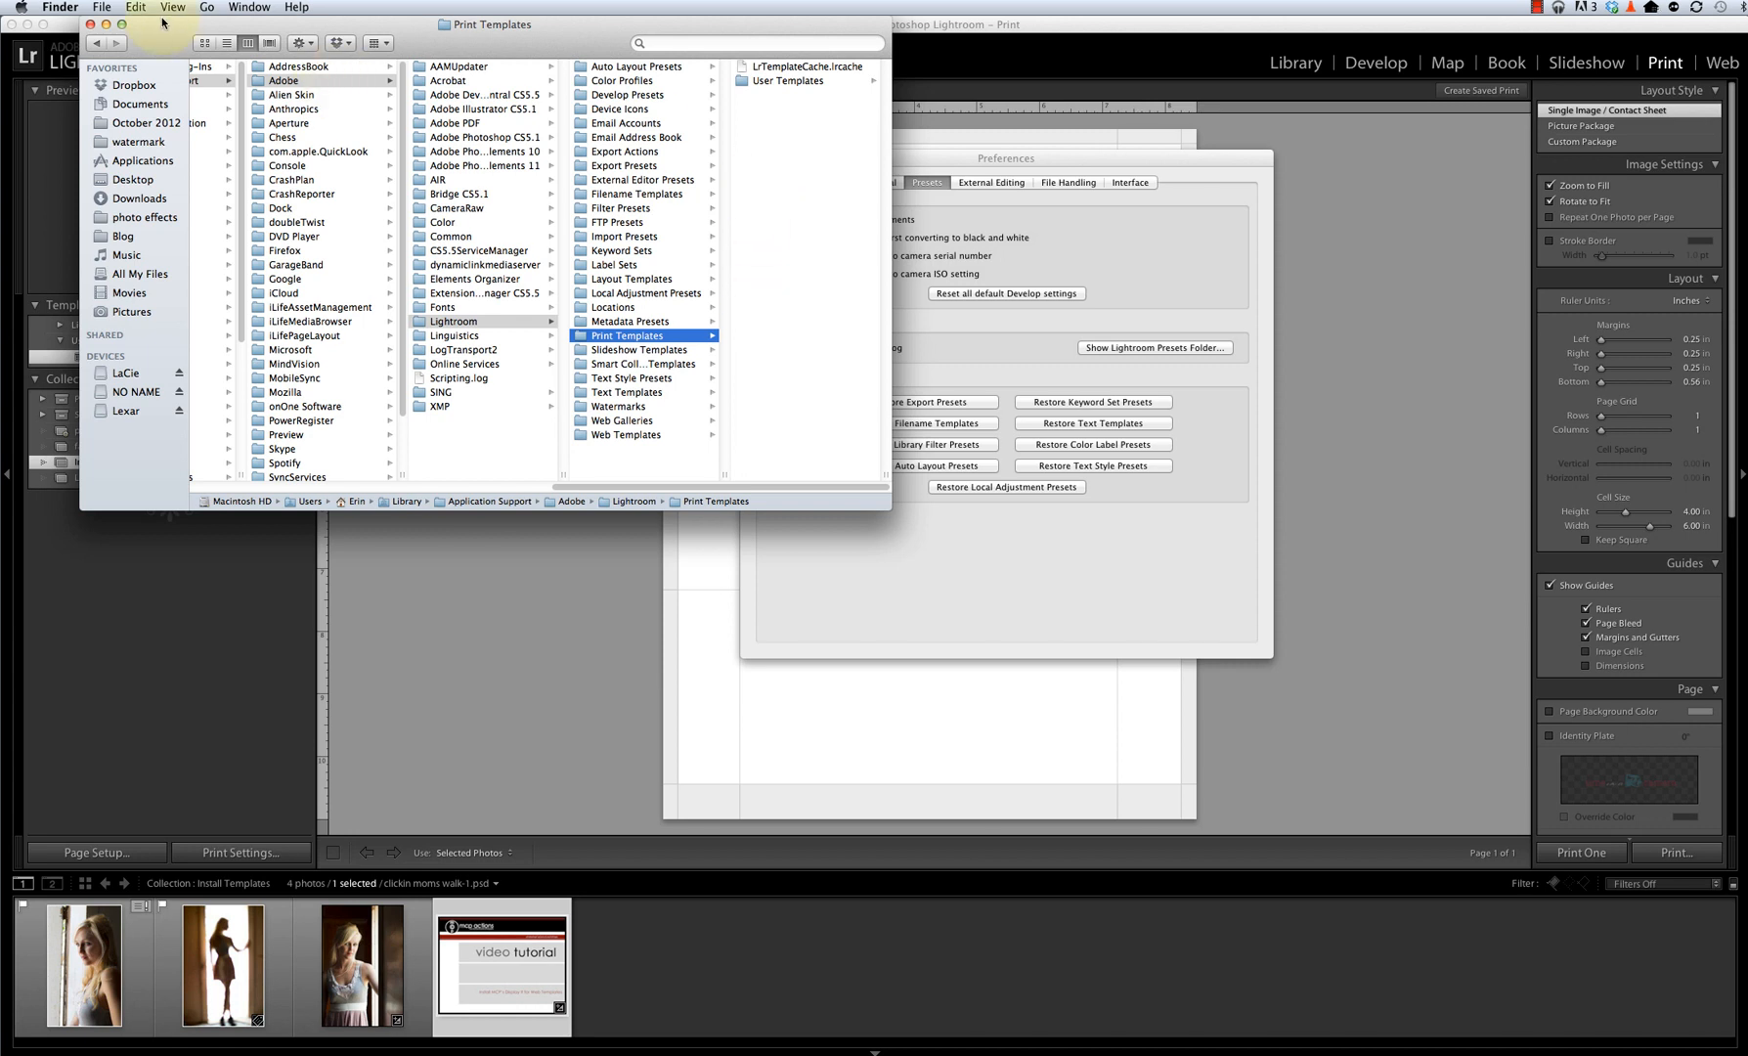
# Open a second Finder window on Downloads beside the Print Templates window and widen its file name column.
pyautogui.click(90, 5)
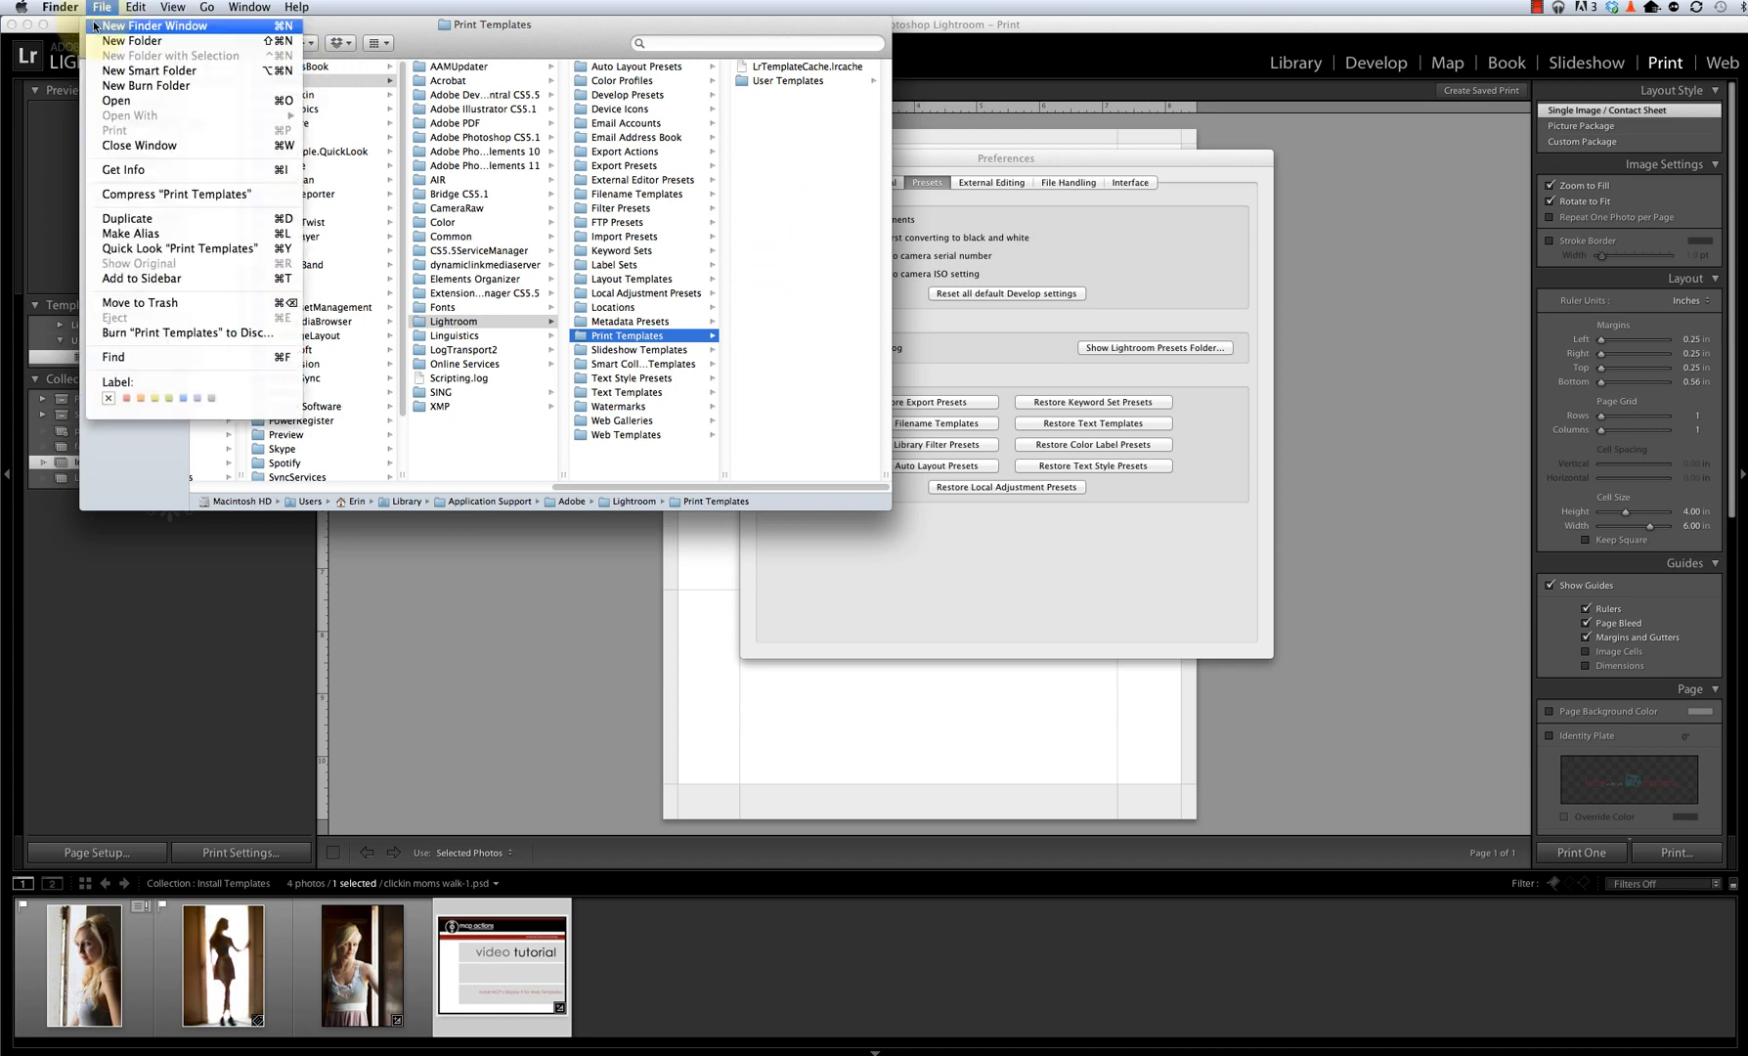
pyautogui.click(499, 30)
pyautogui.press('super+n')
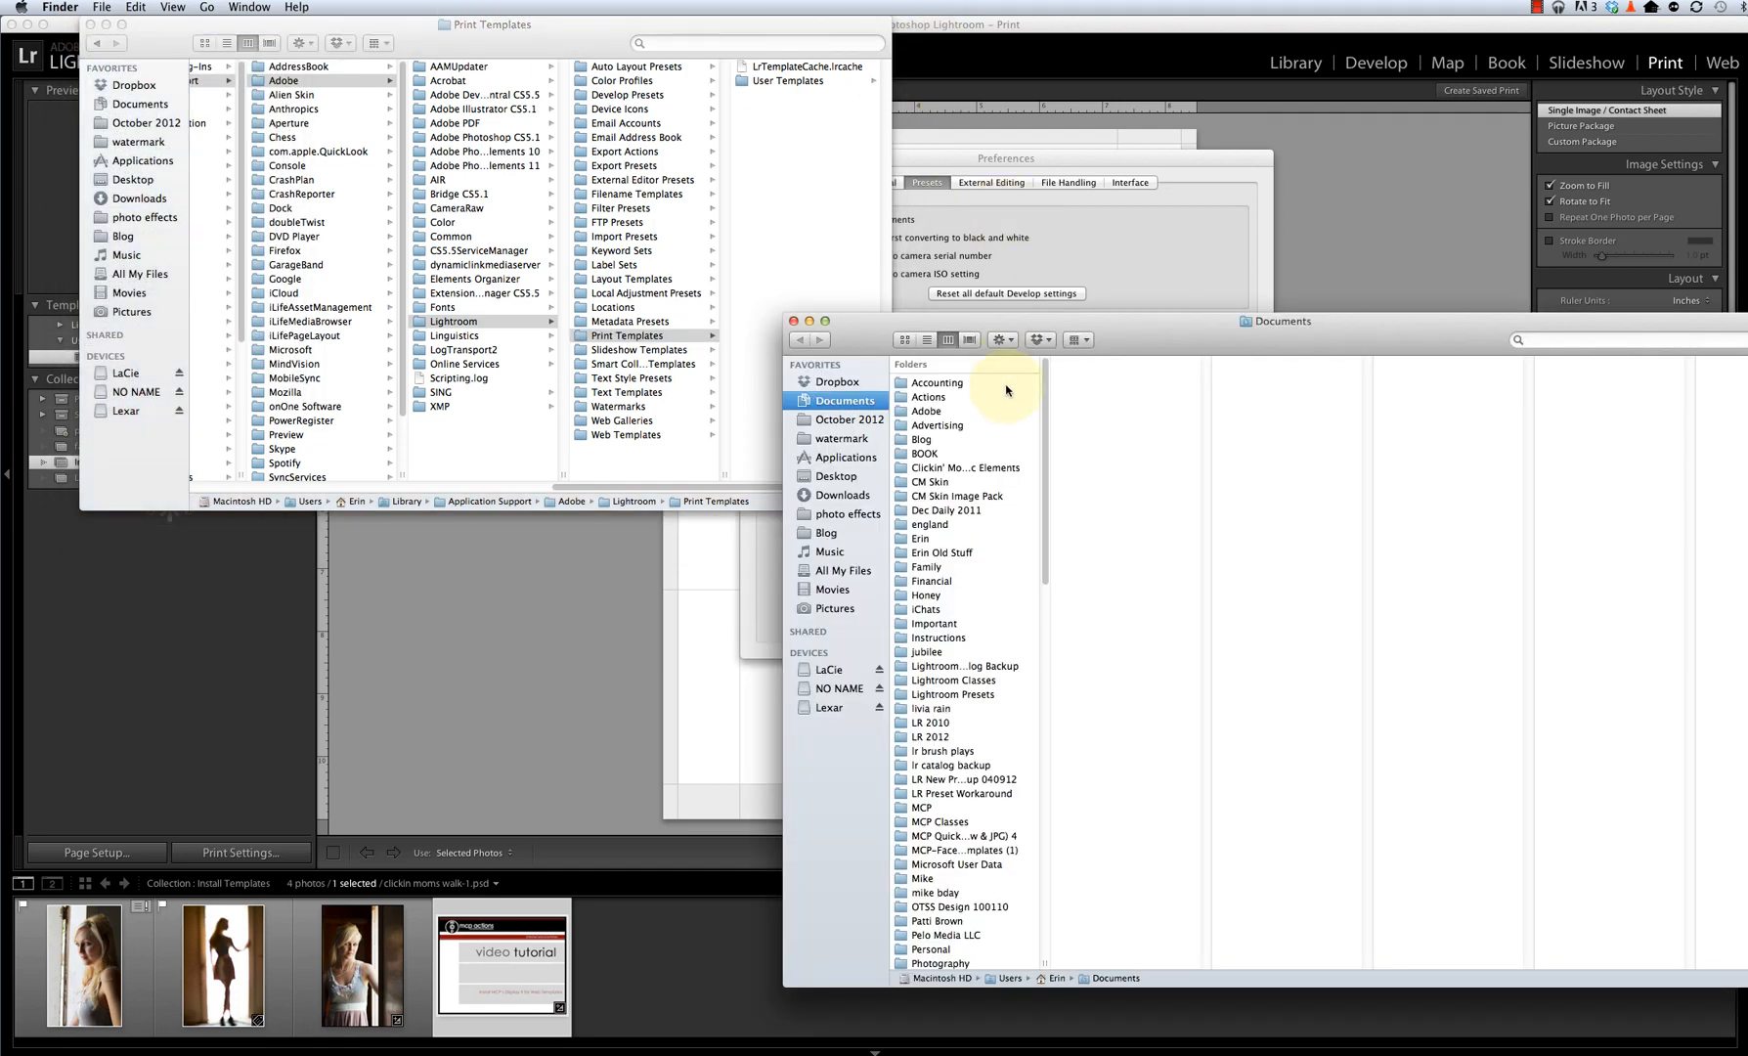
pyautogui.click(841, 495)
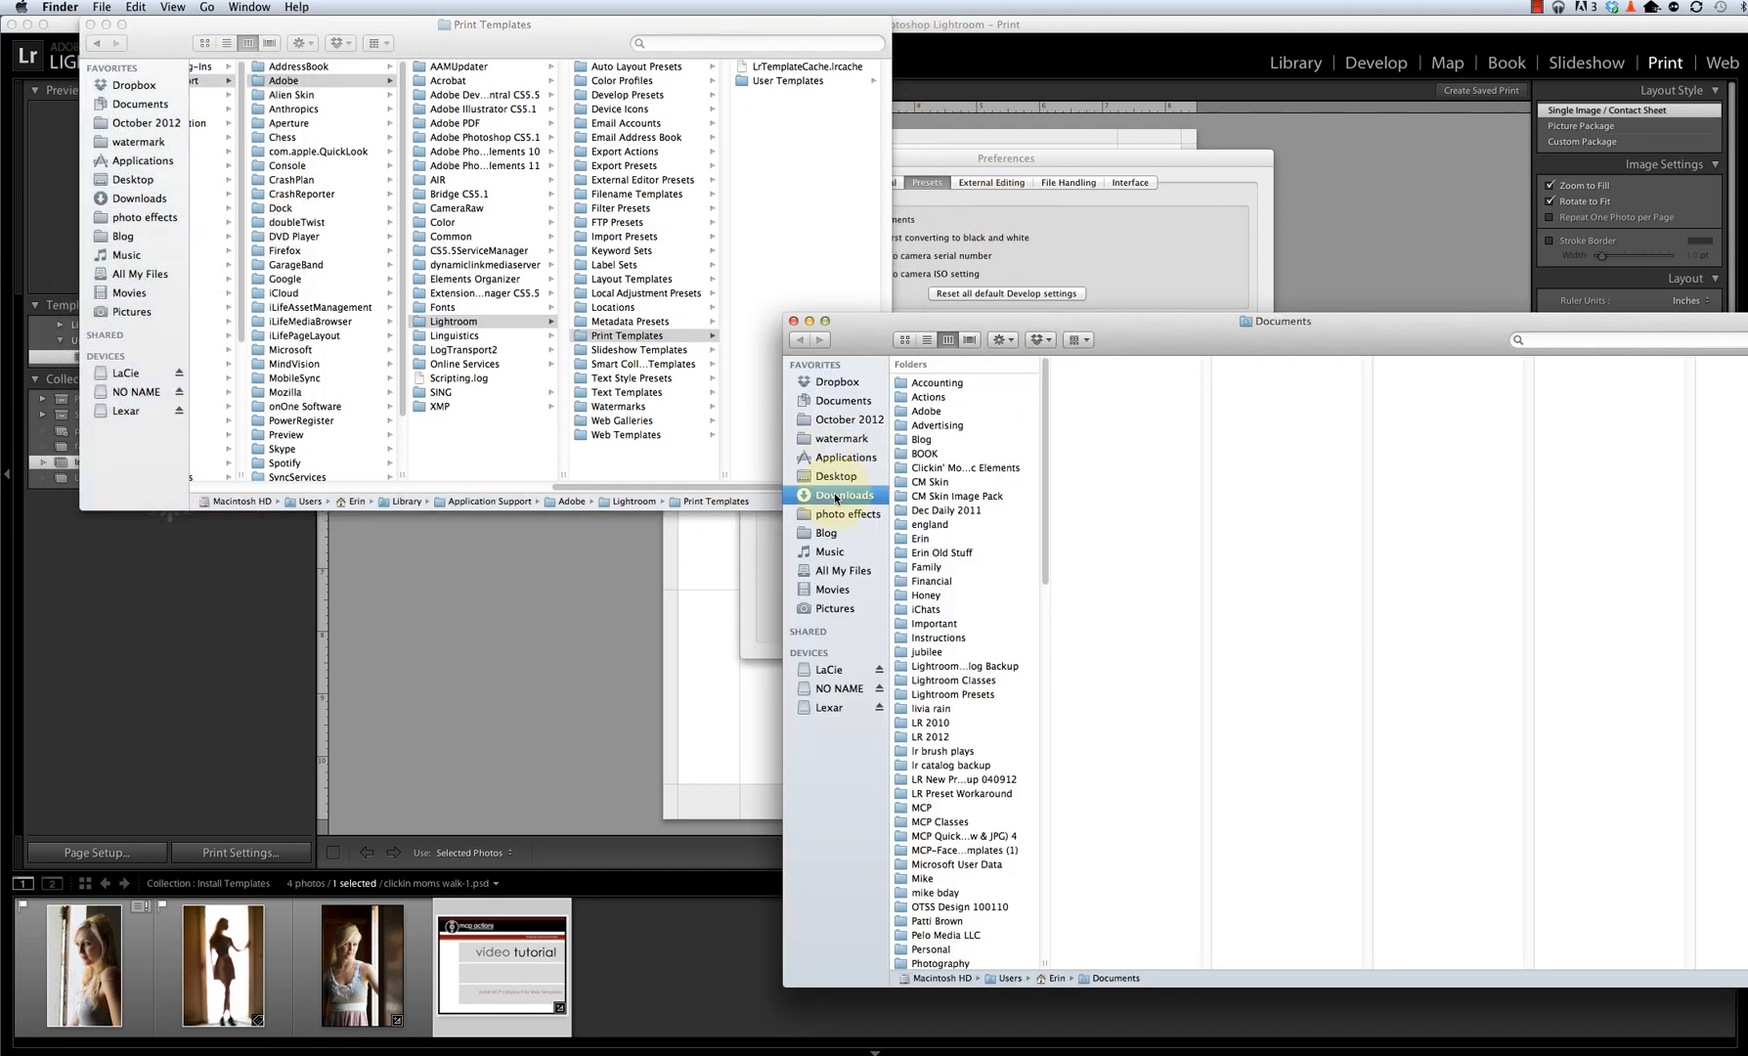
pyautogui.moveTo(1122, 325); pyautogui.dragTo(1231, 58)
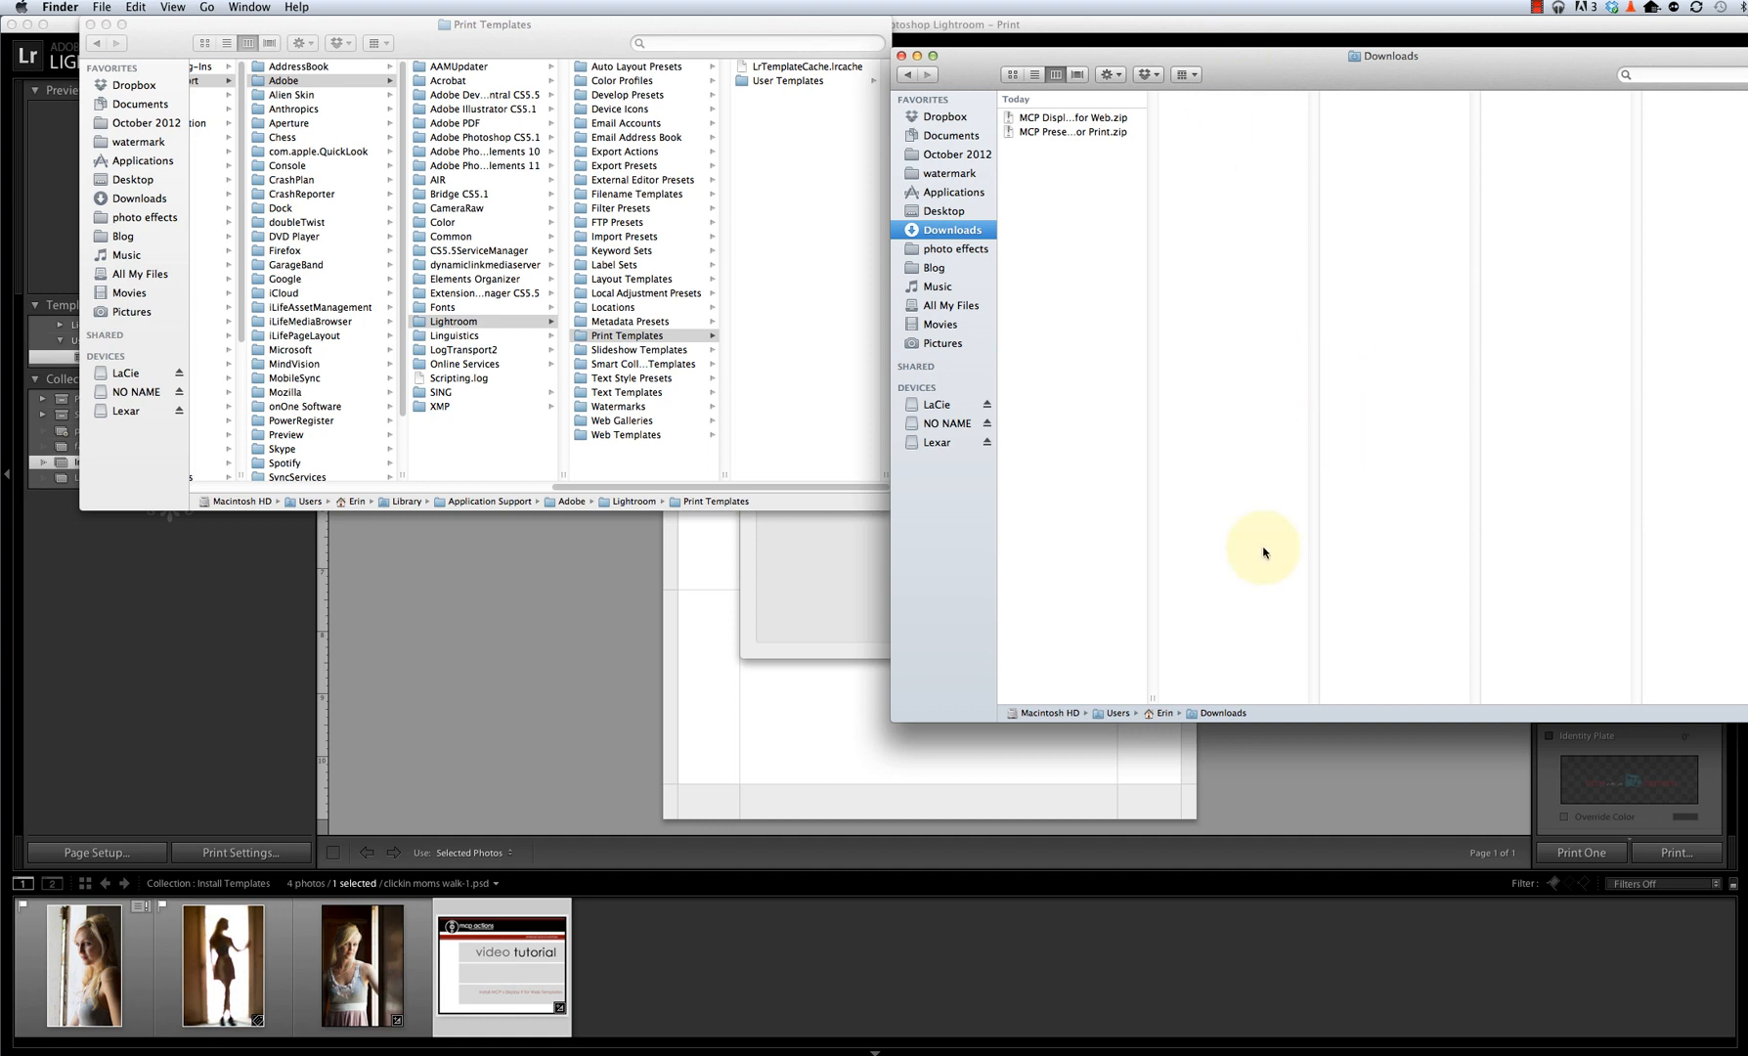
pyautogui.moveTo(1154, 695); pyautogui.dragTo(1286, 669)
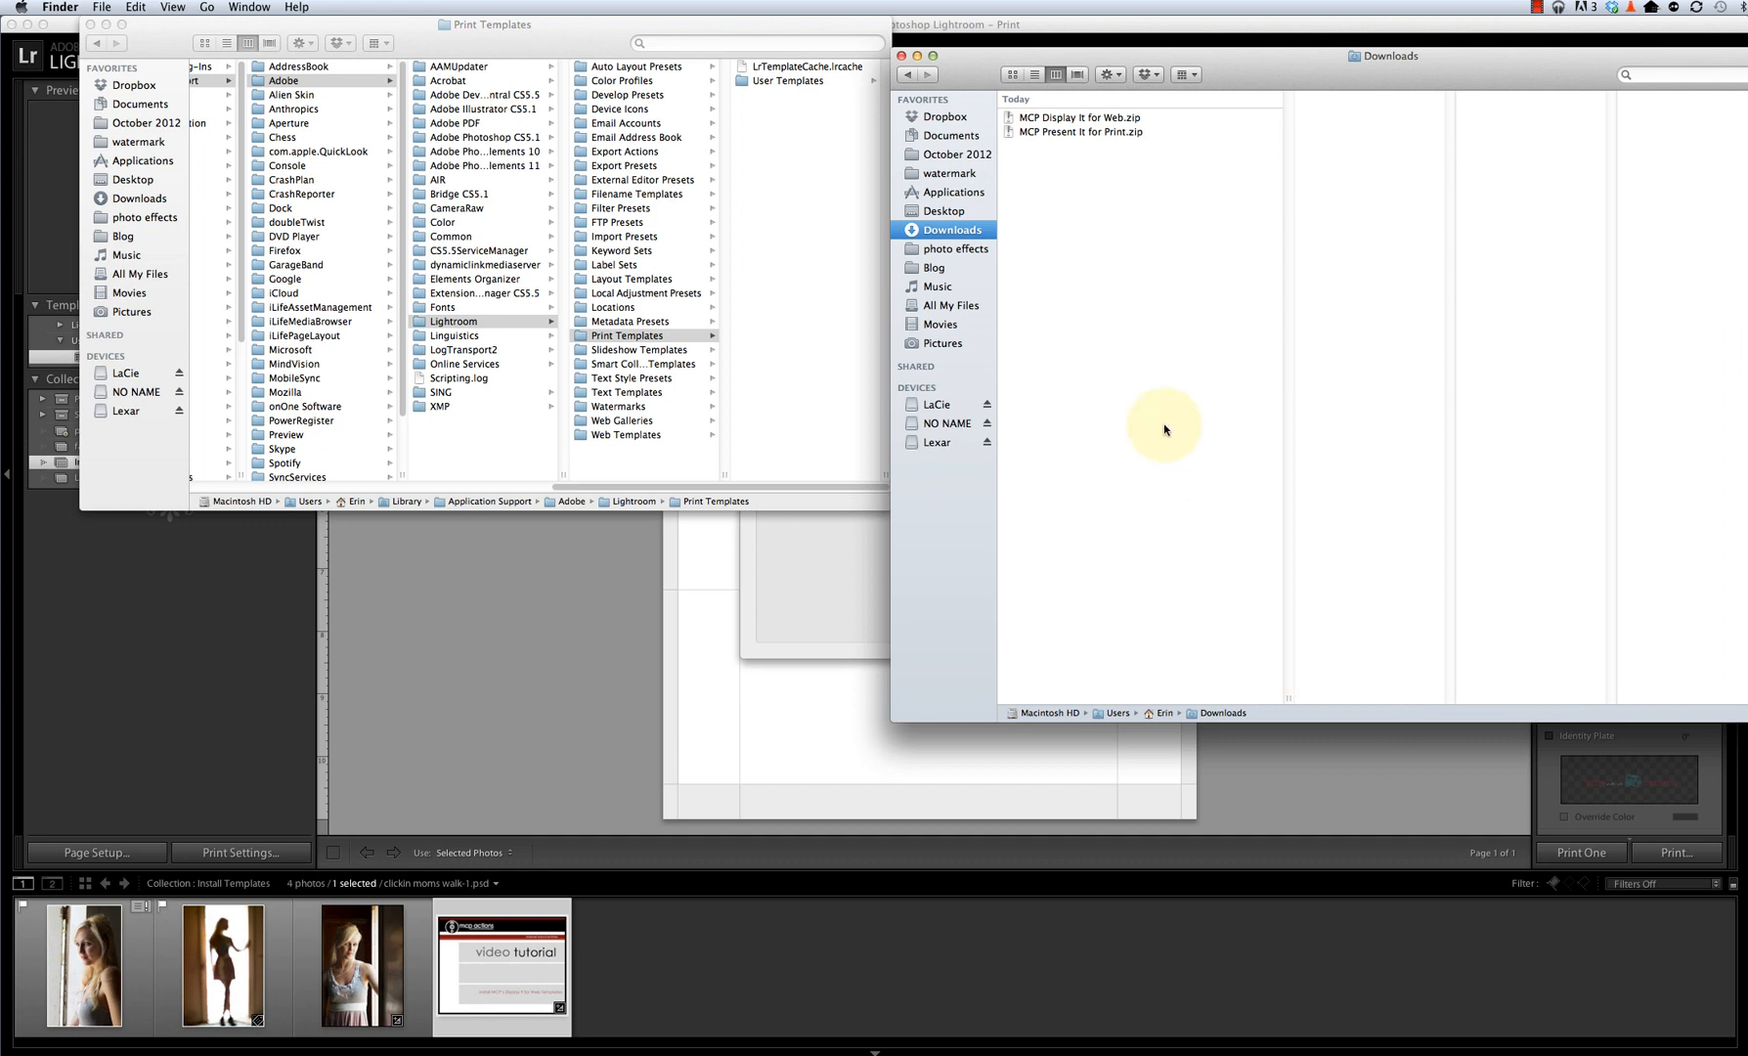
# Unzip MCP Display It for Web.zip in Downloads and open the extracted MCP Display It for Web folder.
pyautogui.doubleClick(1023, 117)
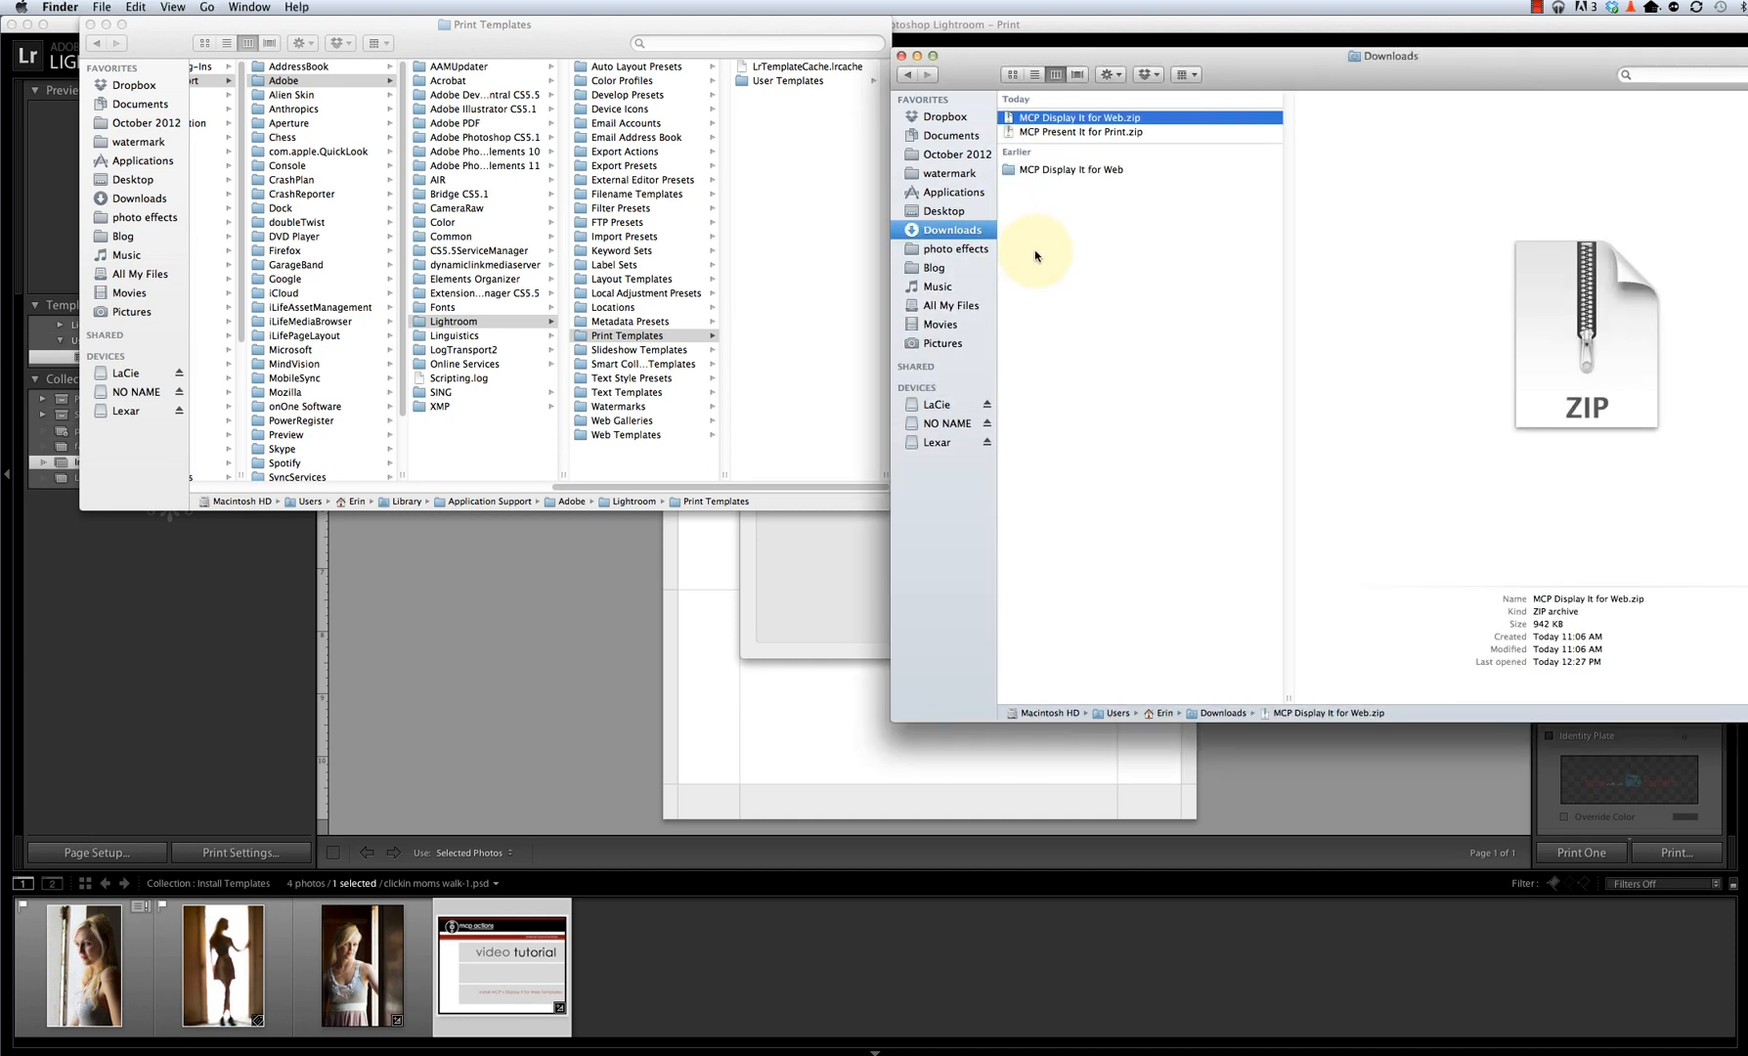
pyautogui.click(1042, 171)
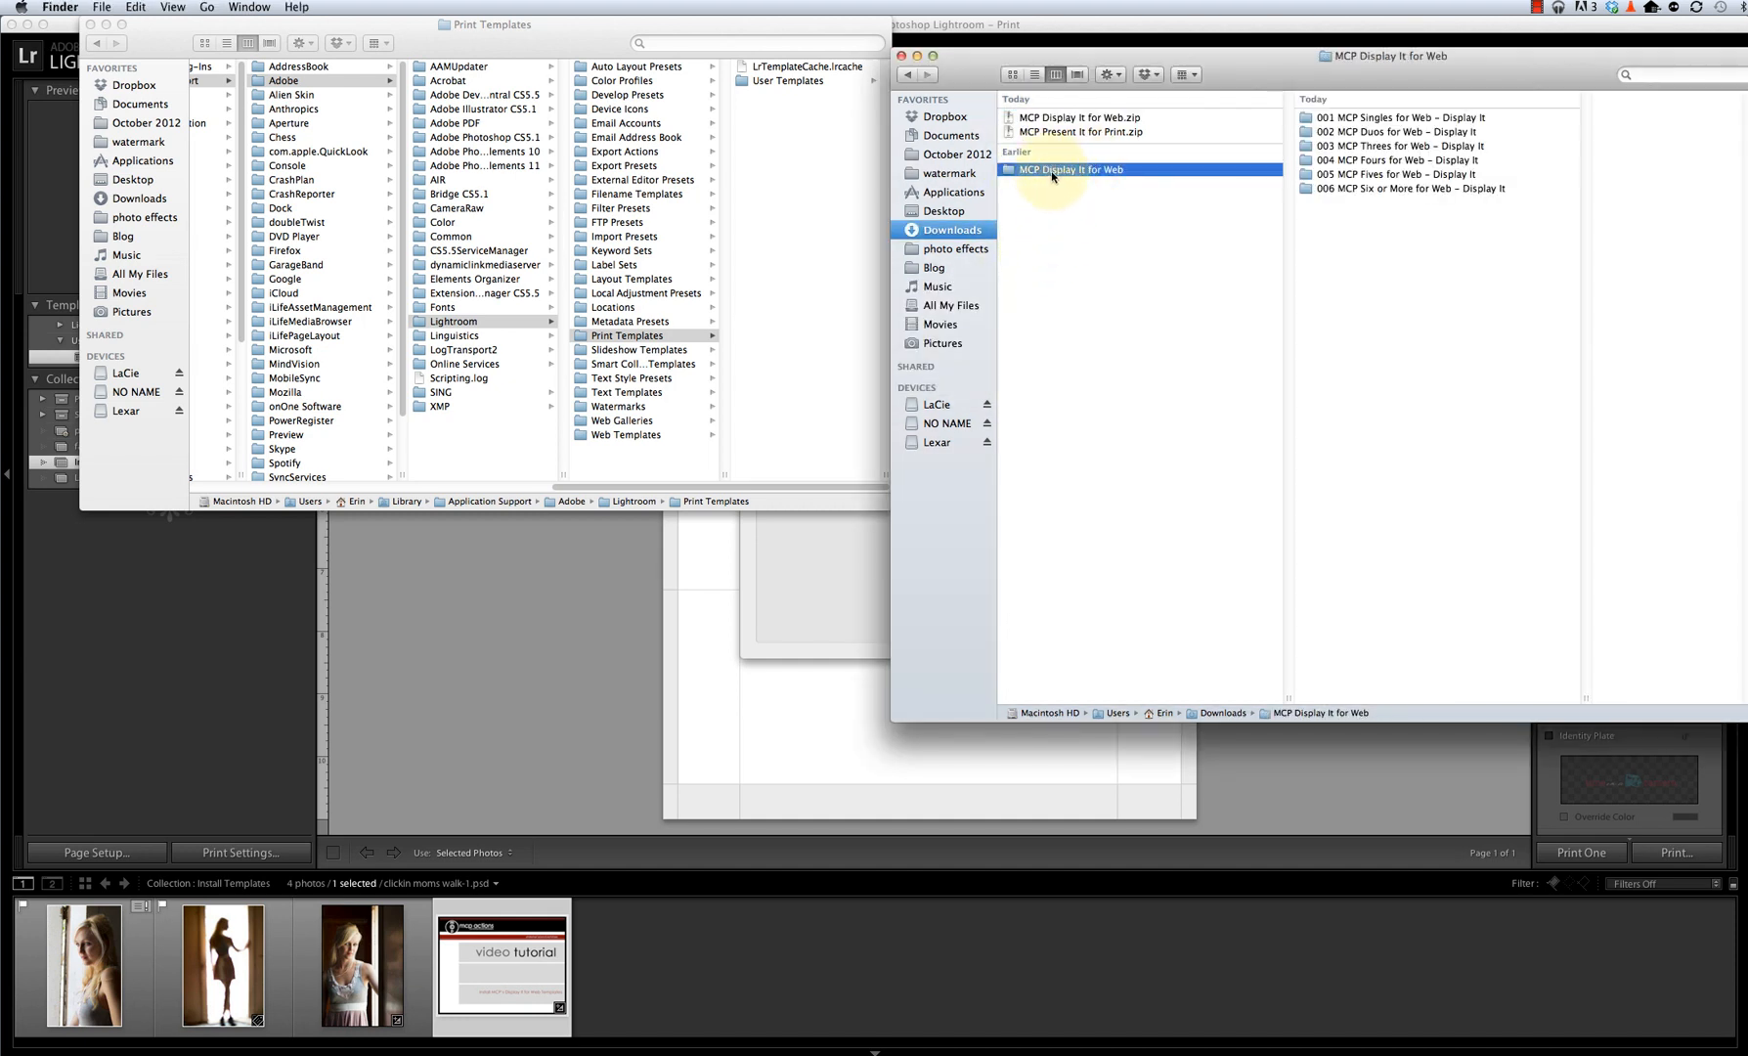
pyautogui.rightClick(1061, 120)
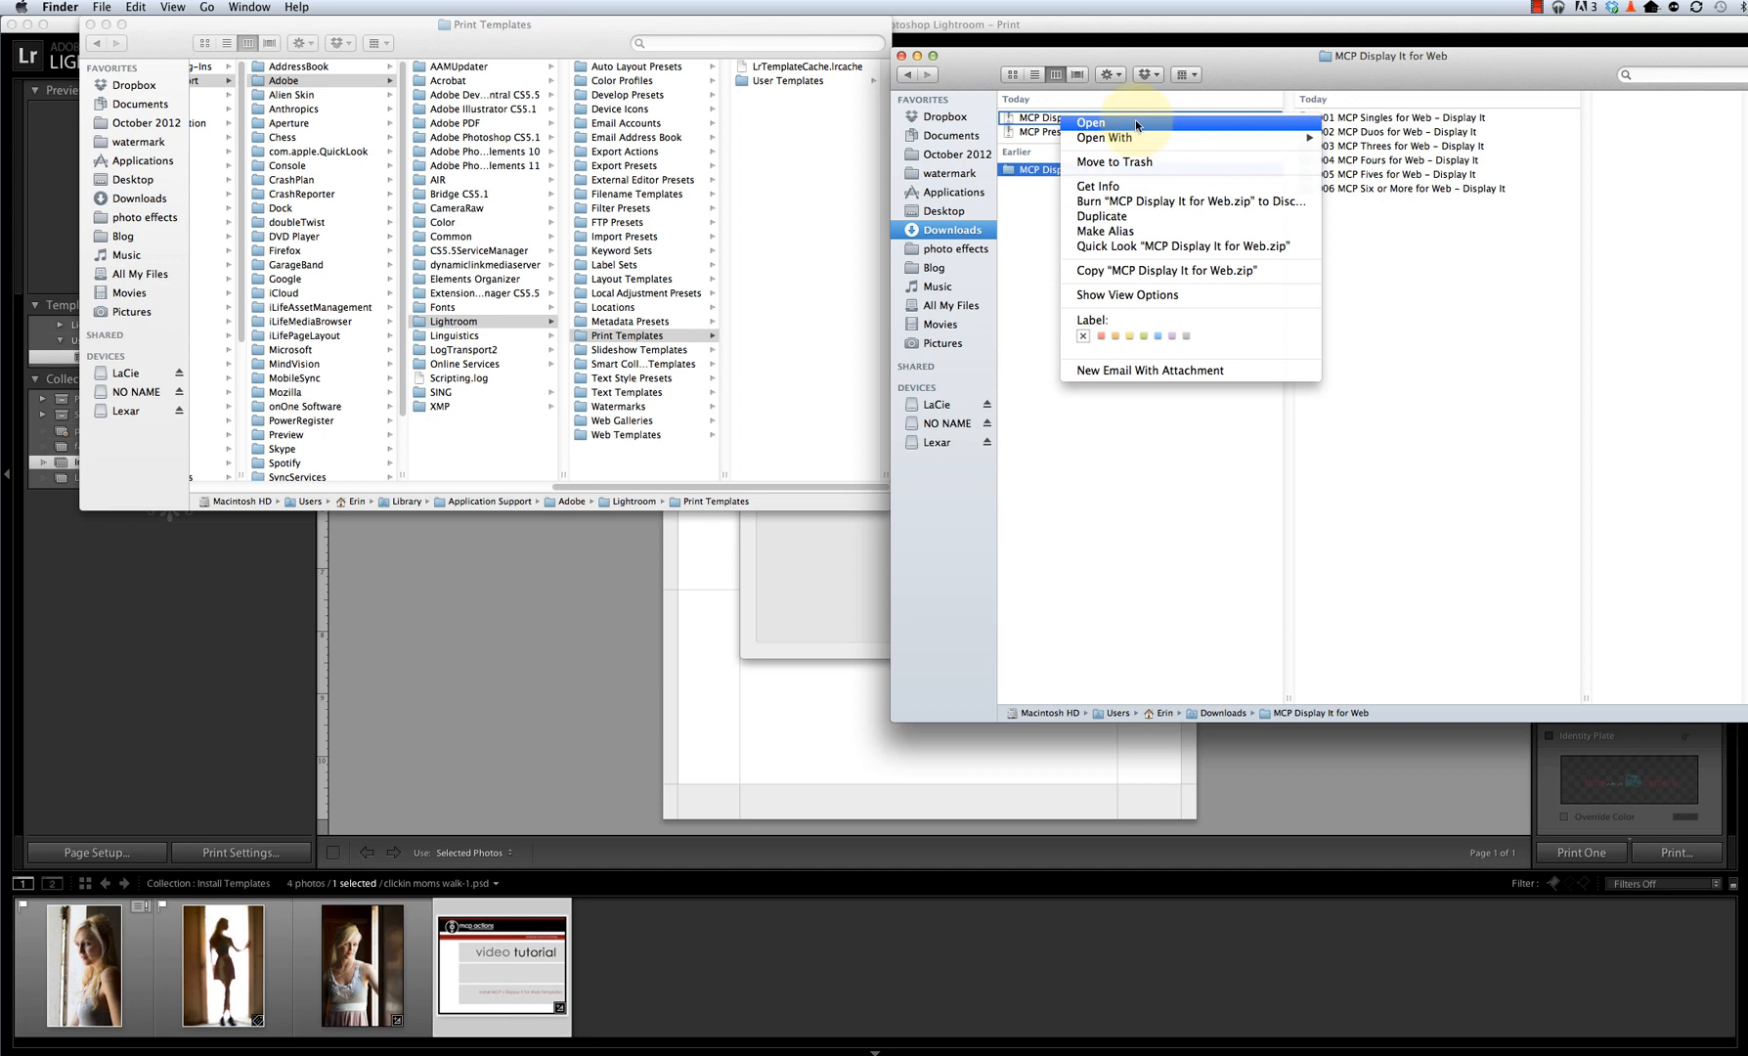
pyautogui.click(1019, 360)
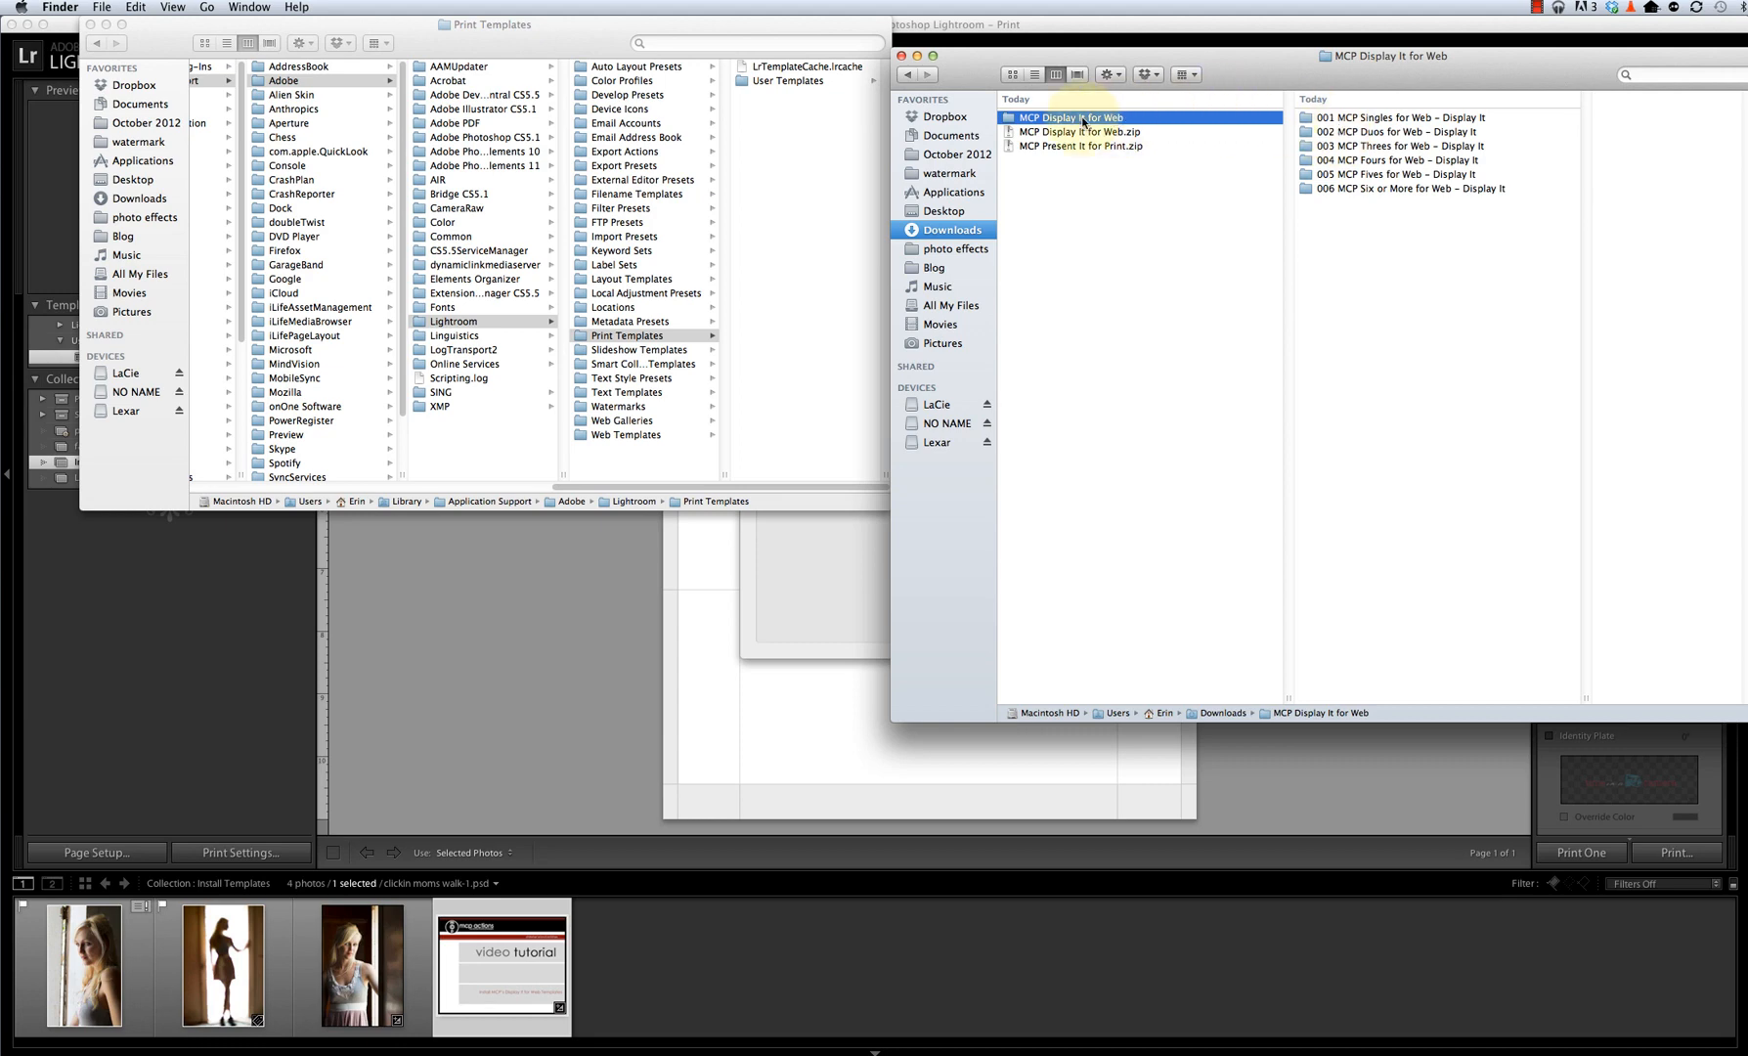
# Copy the six MCP template folders, 001 Singles through 006 Six or More, into Lightroom's Print Templates folder.
pyautogui.click(1327, 120)
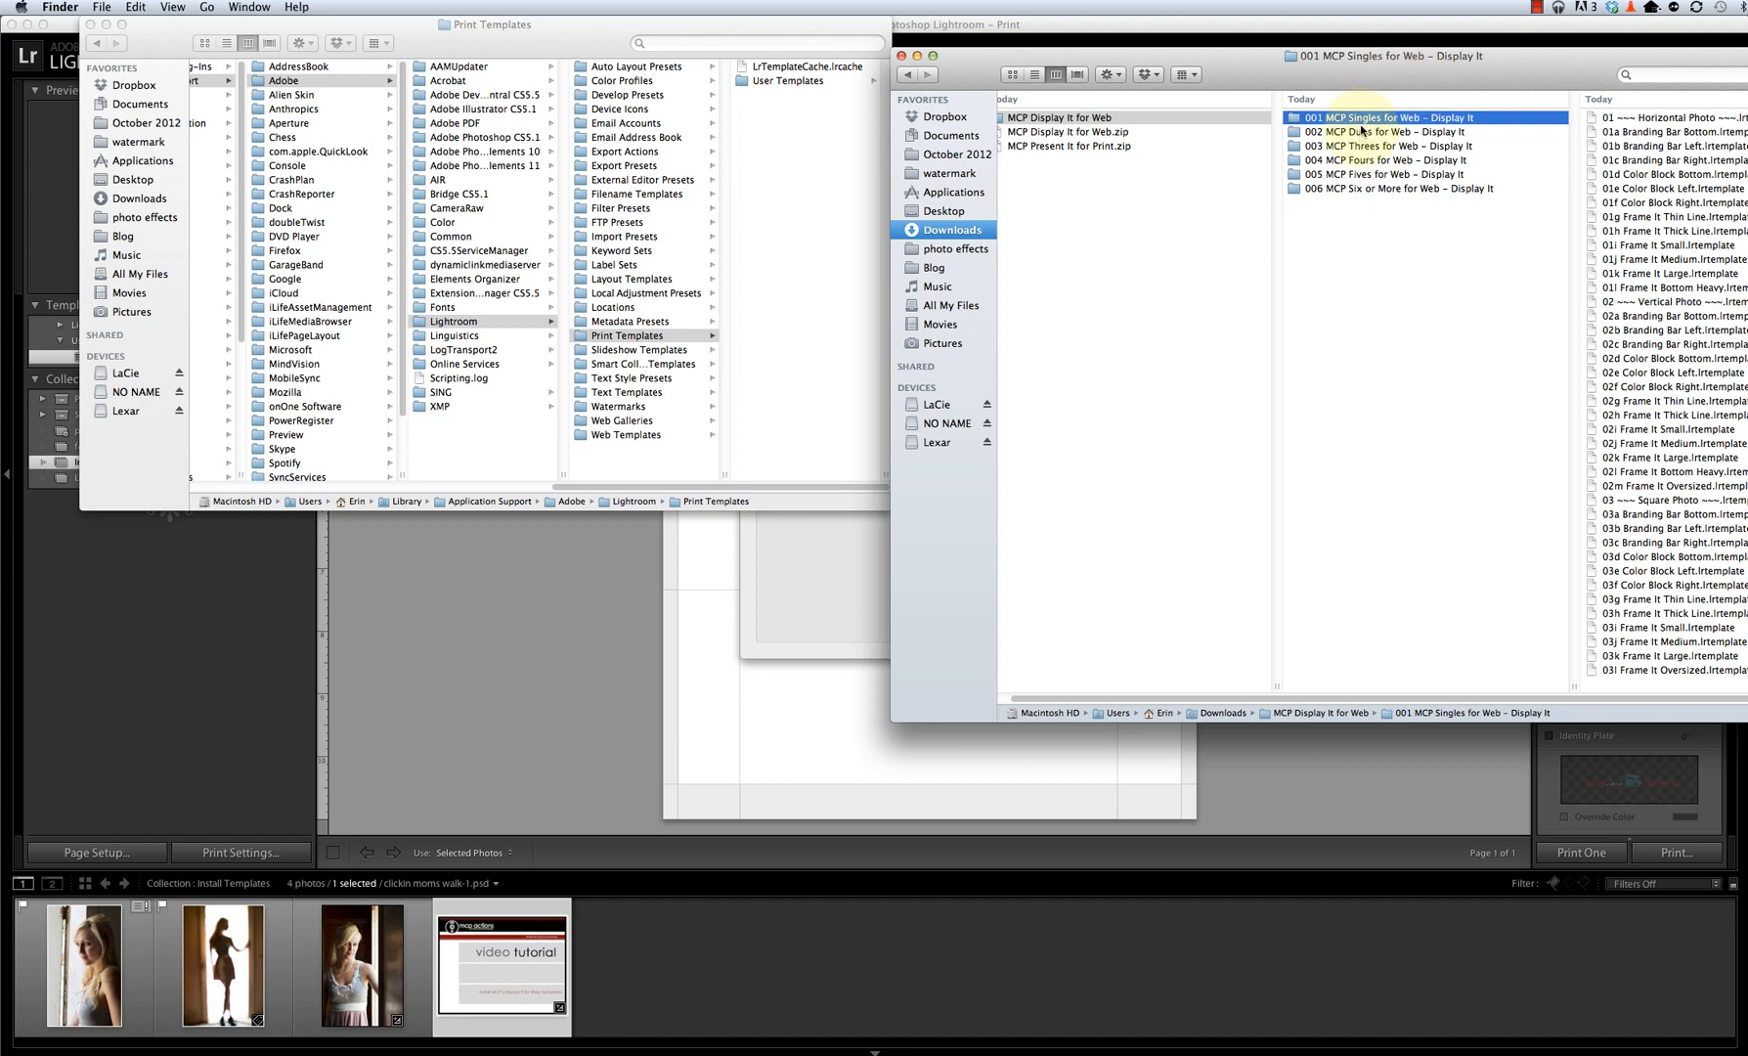
pyautogui.keyDown('shift'); pyautogui.click(1337, 188); pyautogui.keyUp('shift')
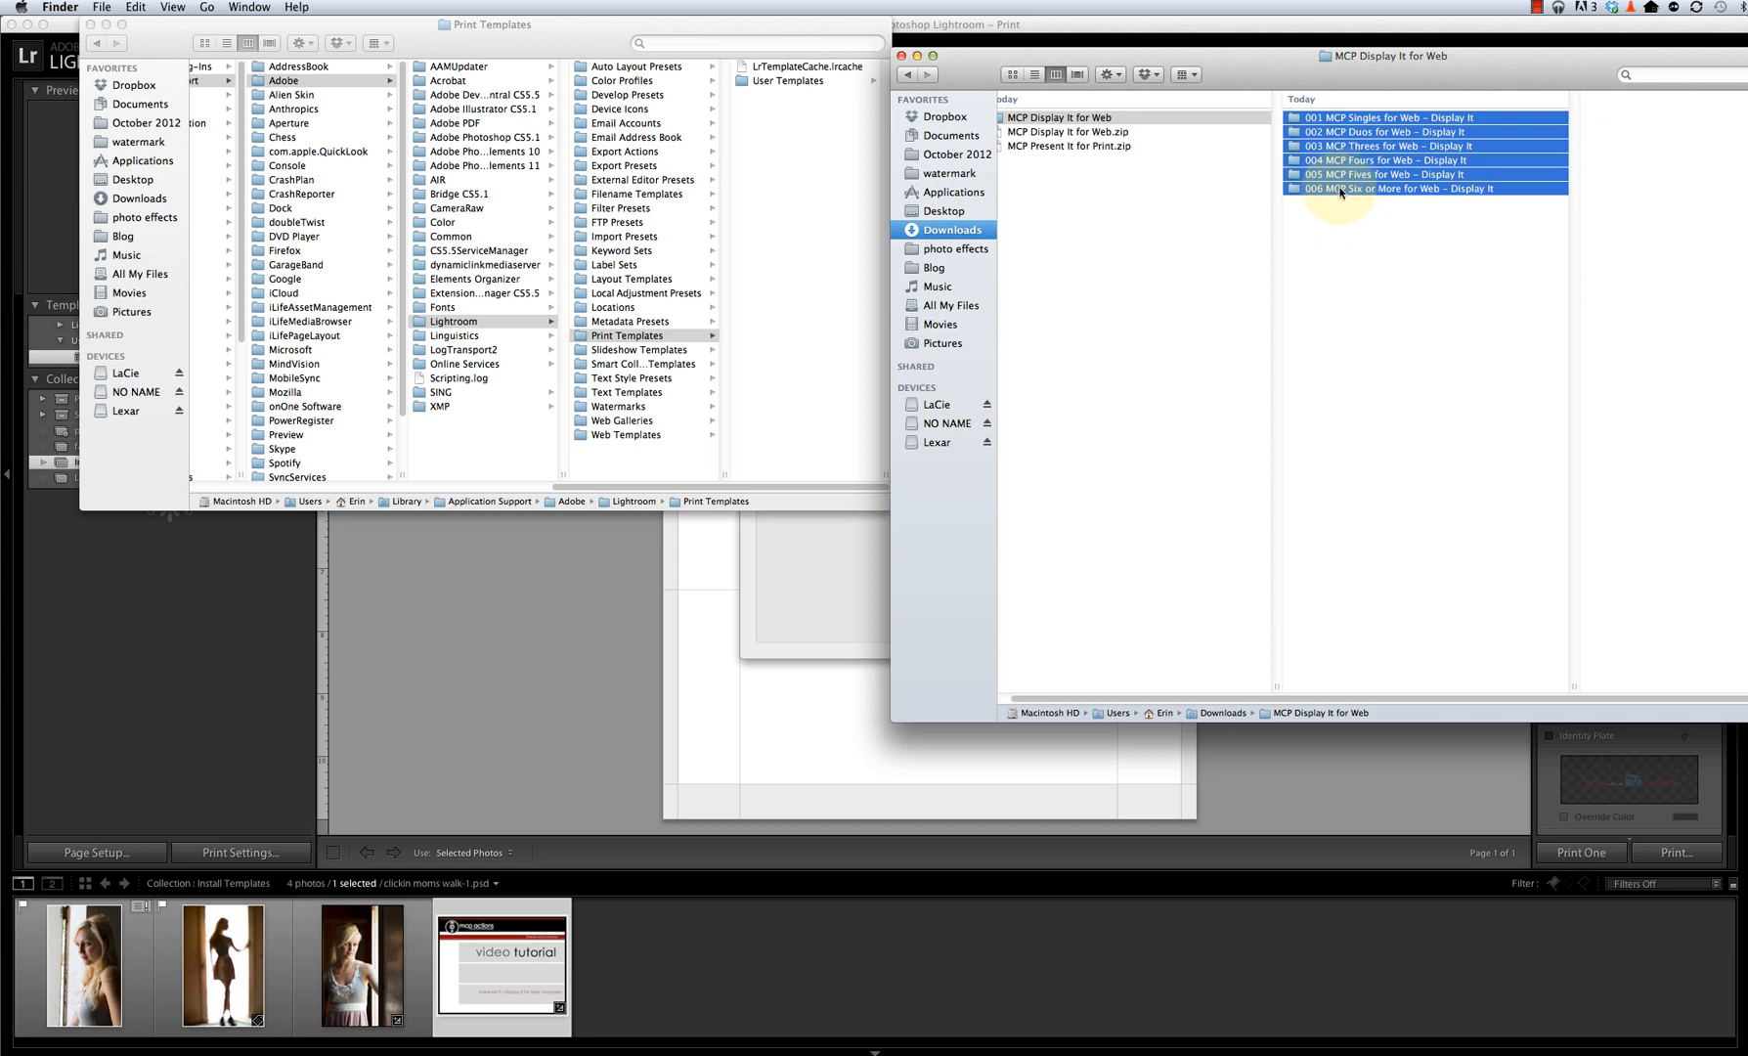
pyautogui.rightClick(1342, 178)
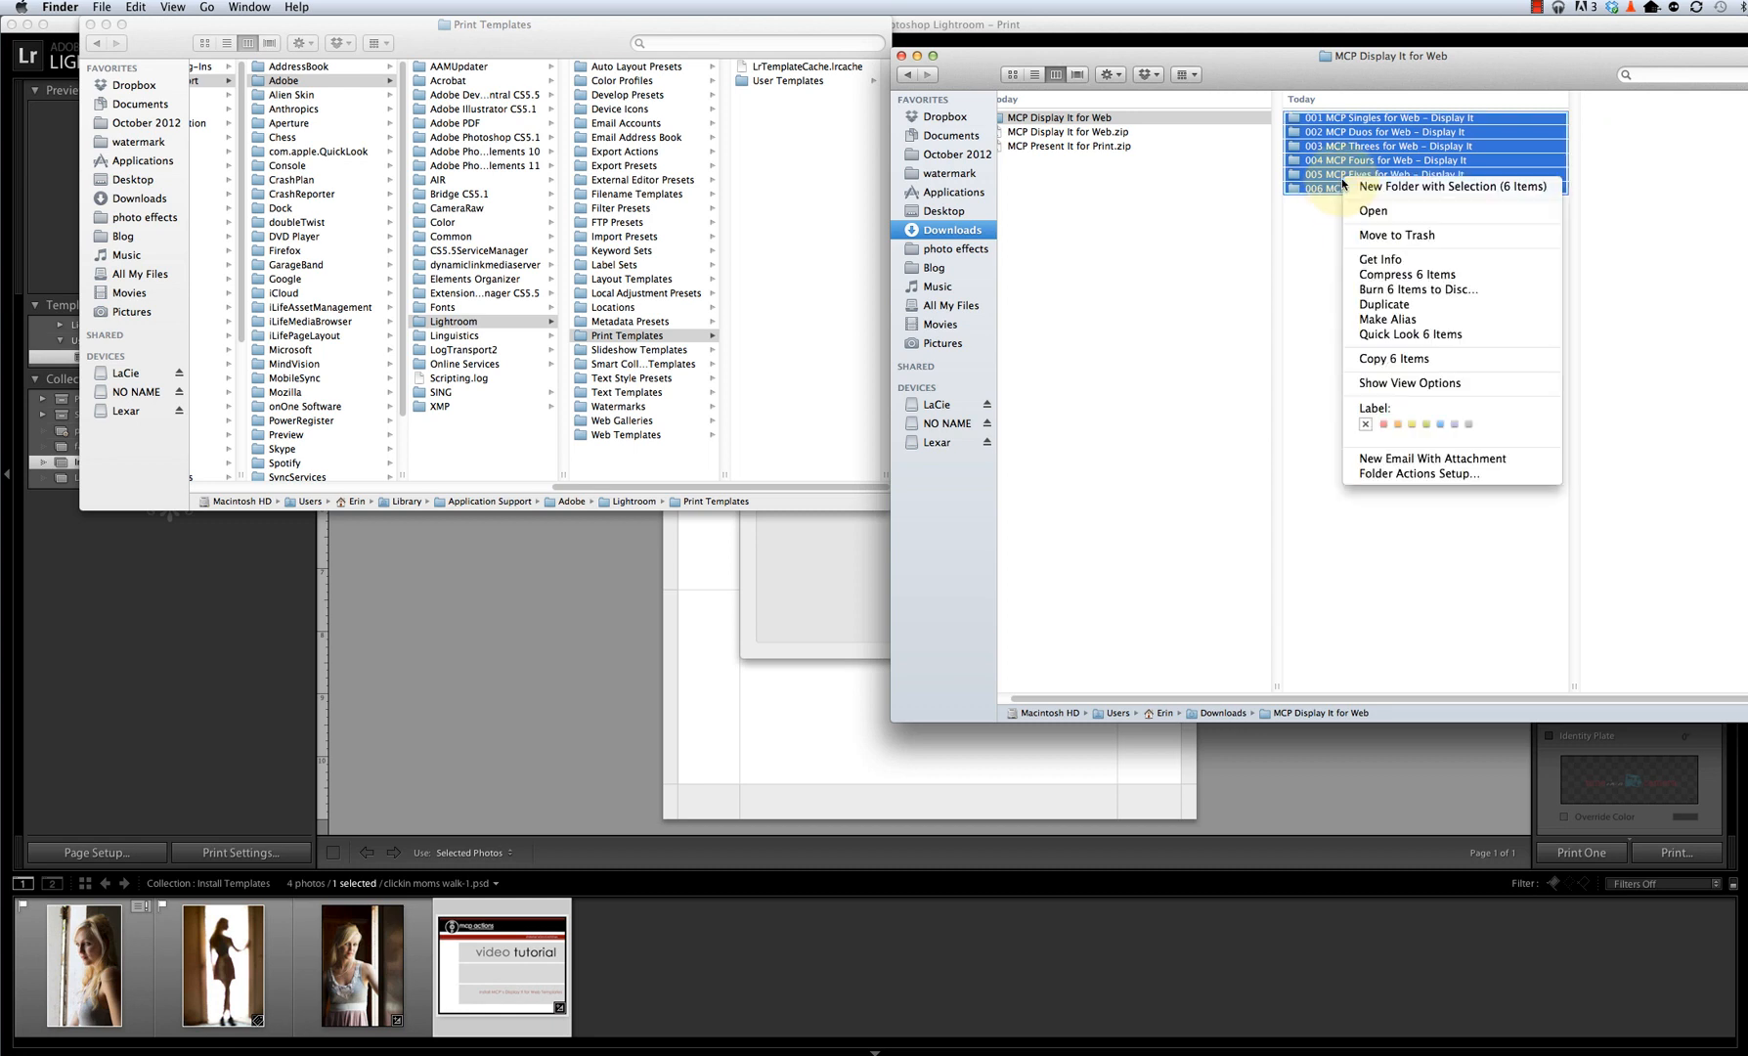
pyautogui.click(1362, 360)
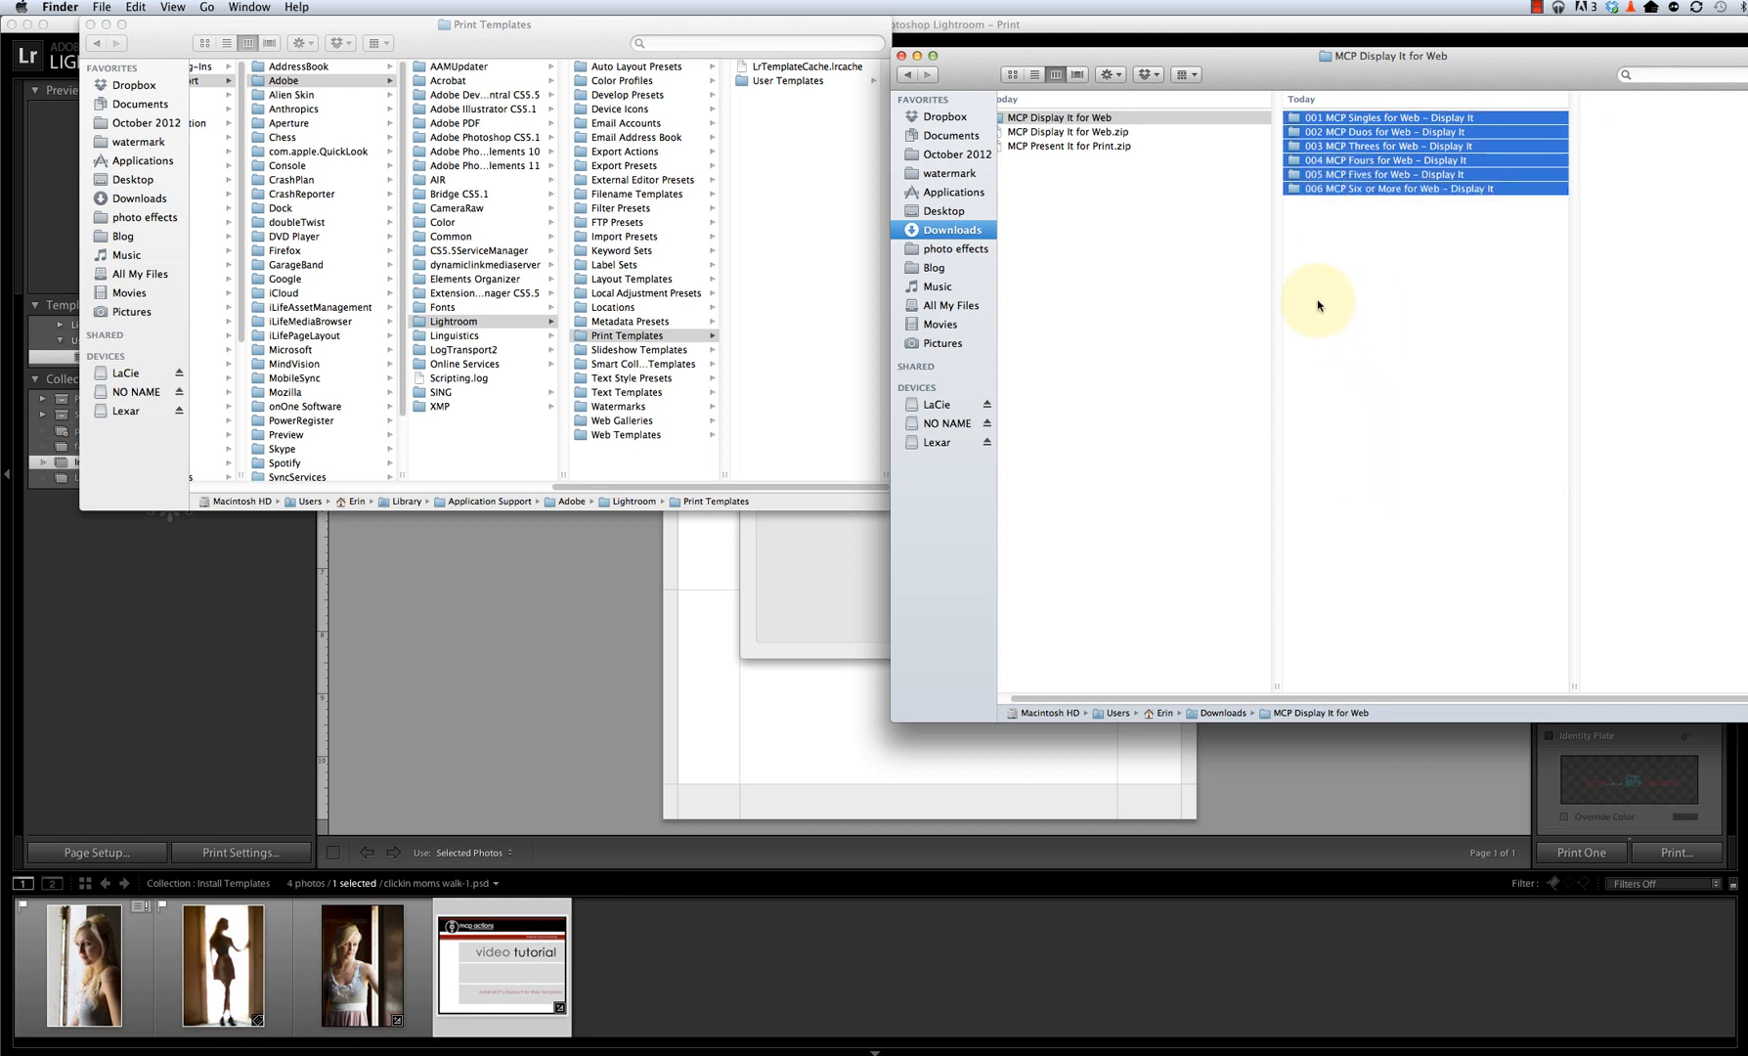
pyautogui.click(782, 246)
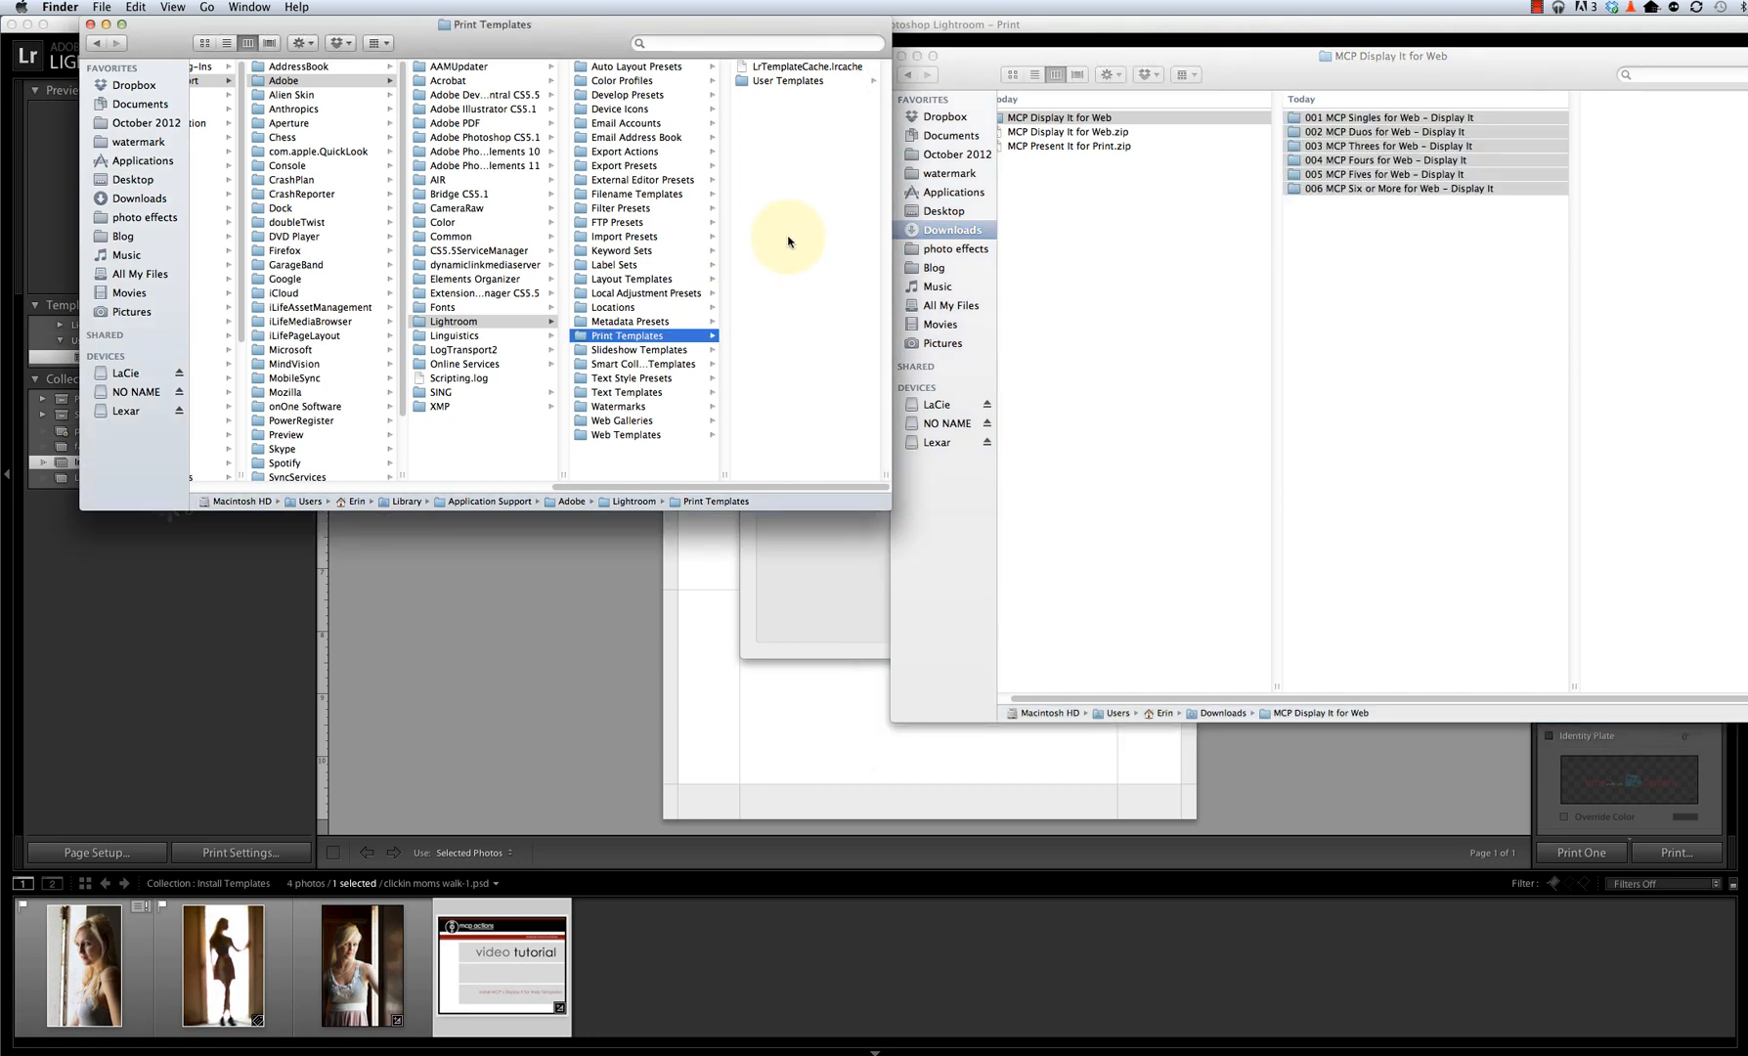
pyautogui.rightClick(789, 241)
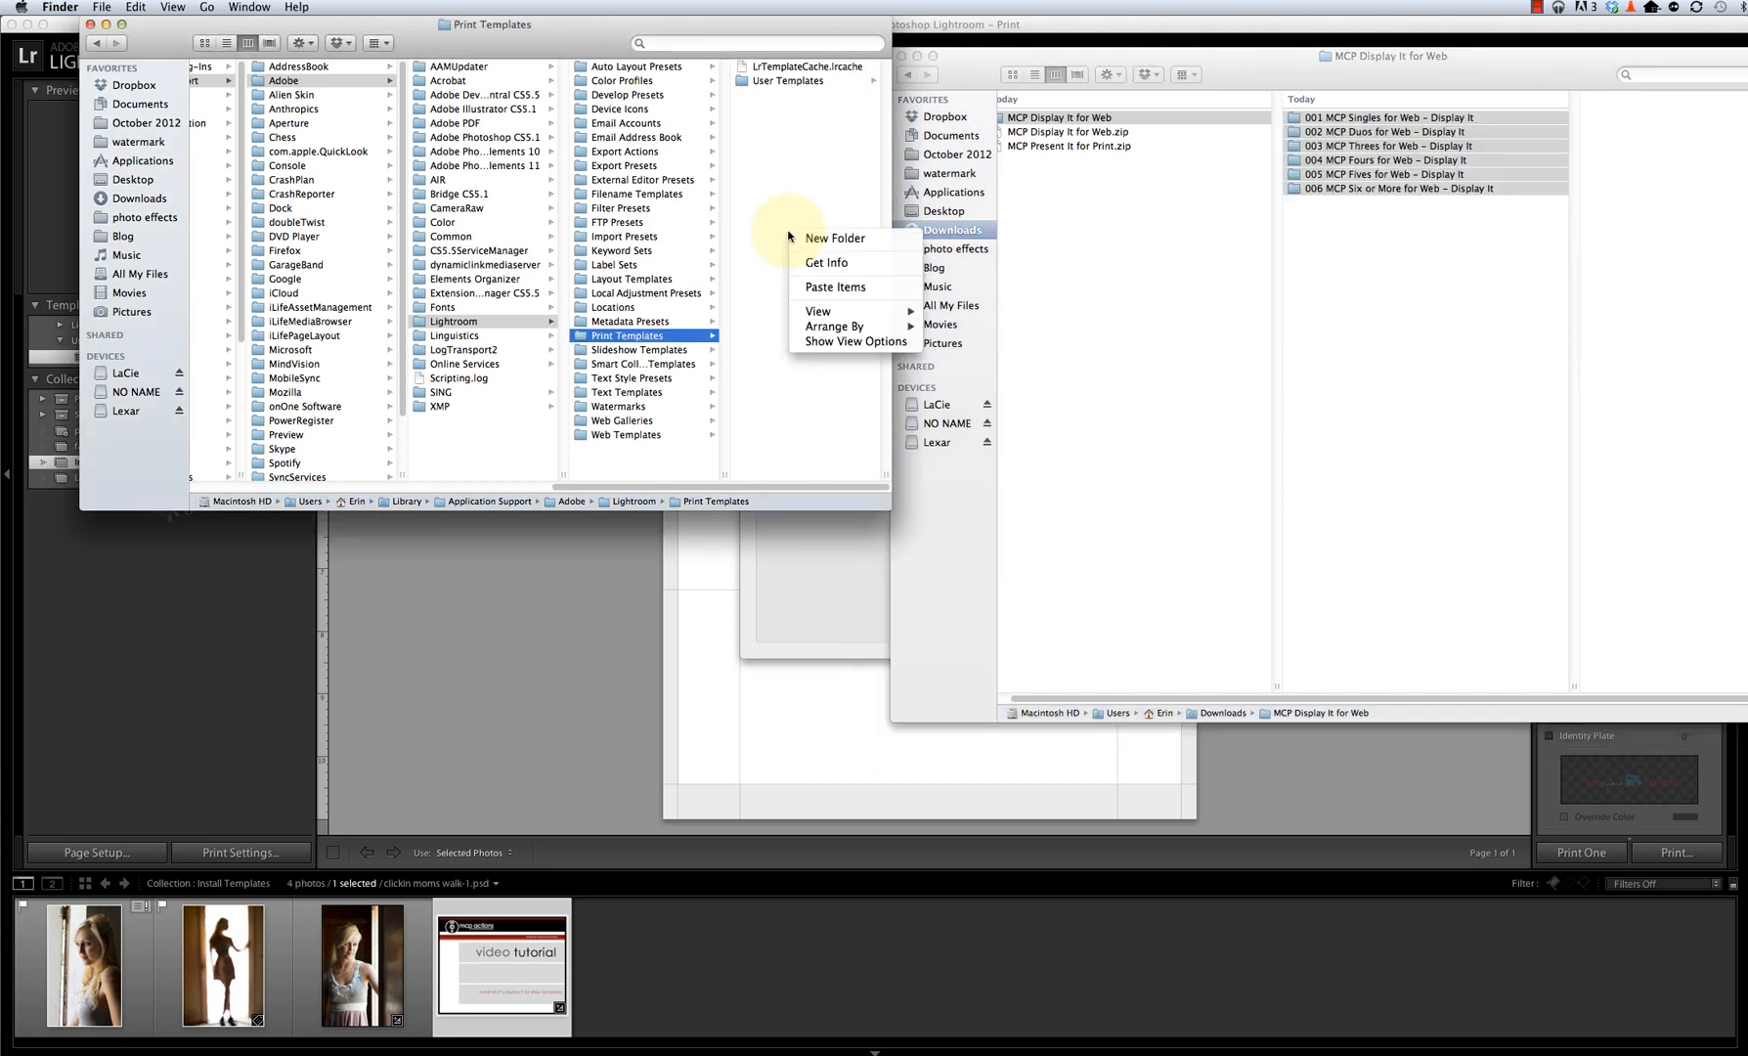
pyautogui.click(812, 287)
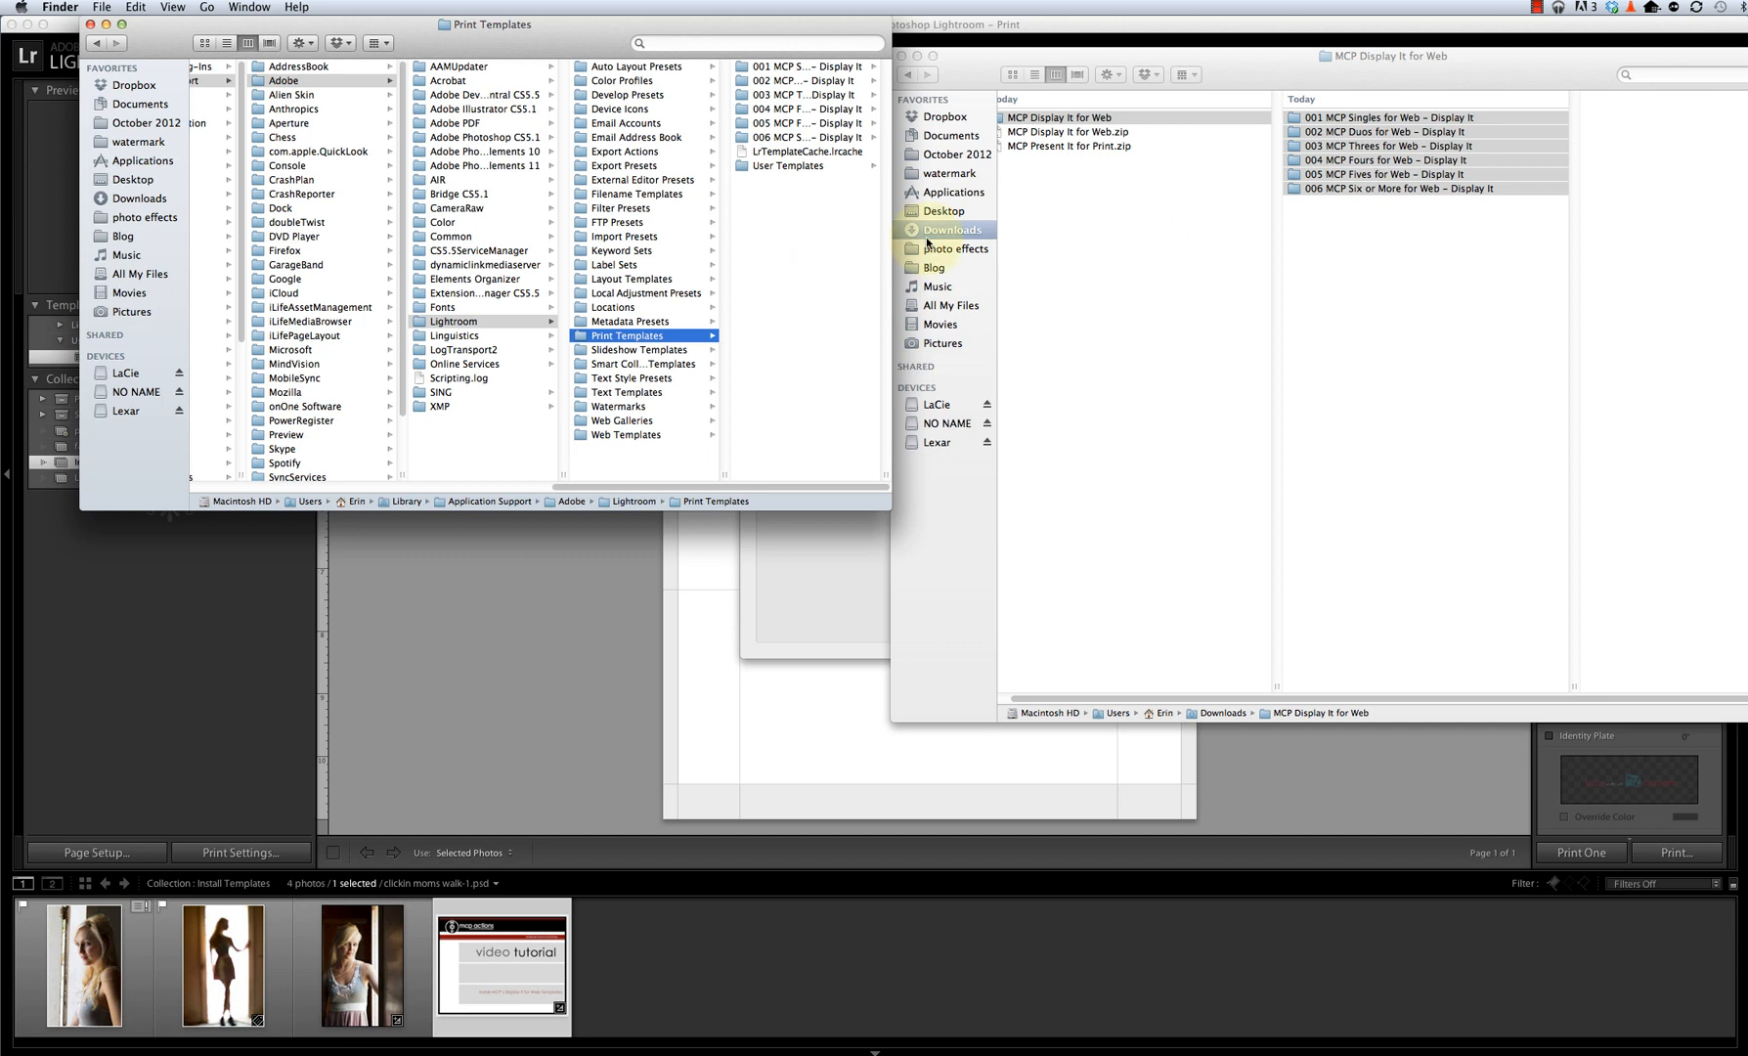
pyautogui.click(135, 6)
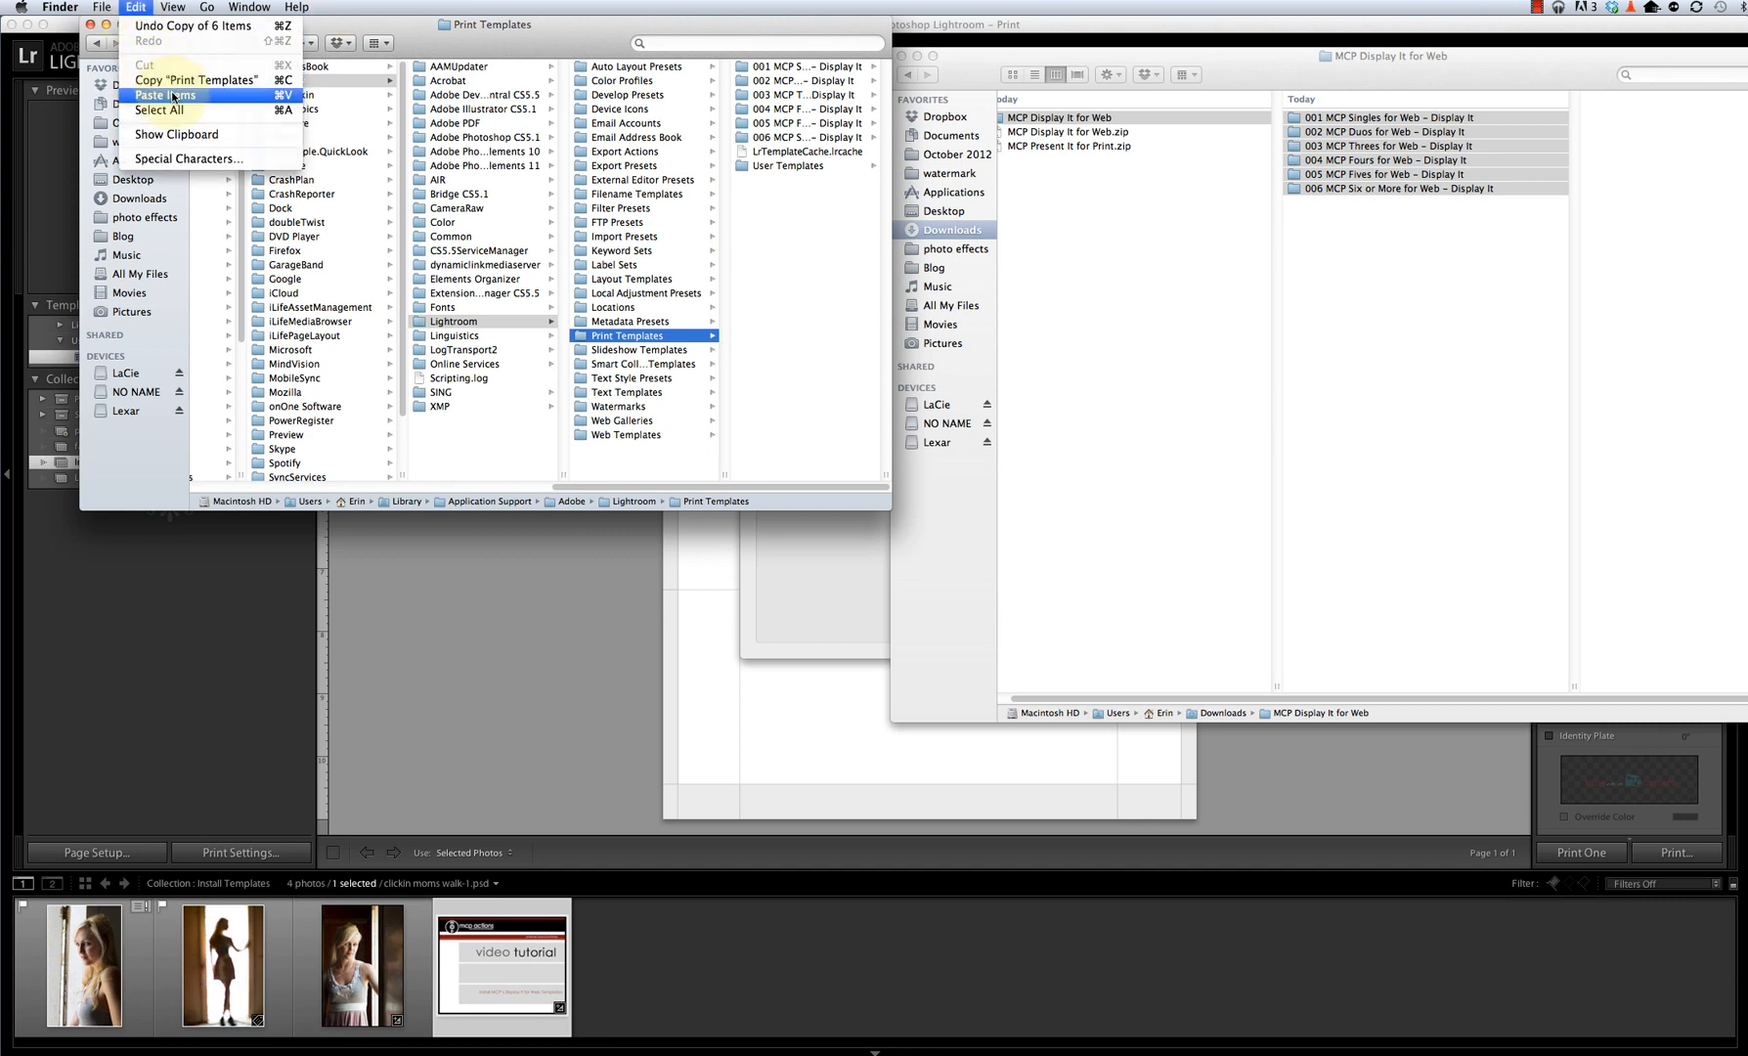
pyautogui.click(765, 286)
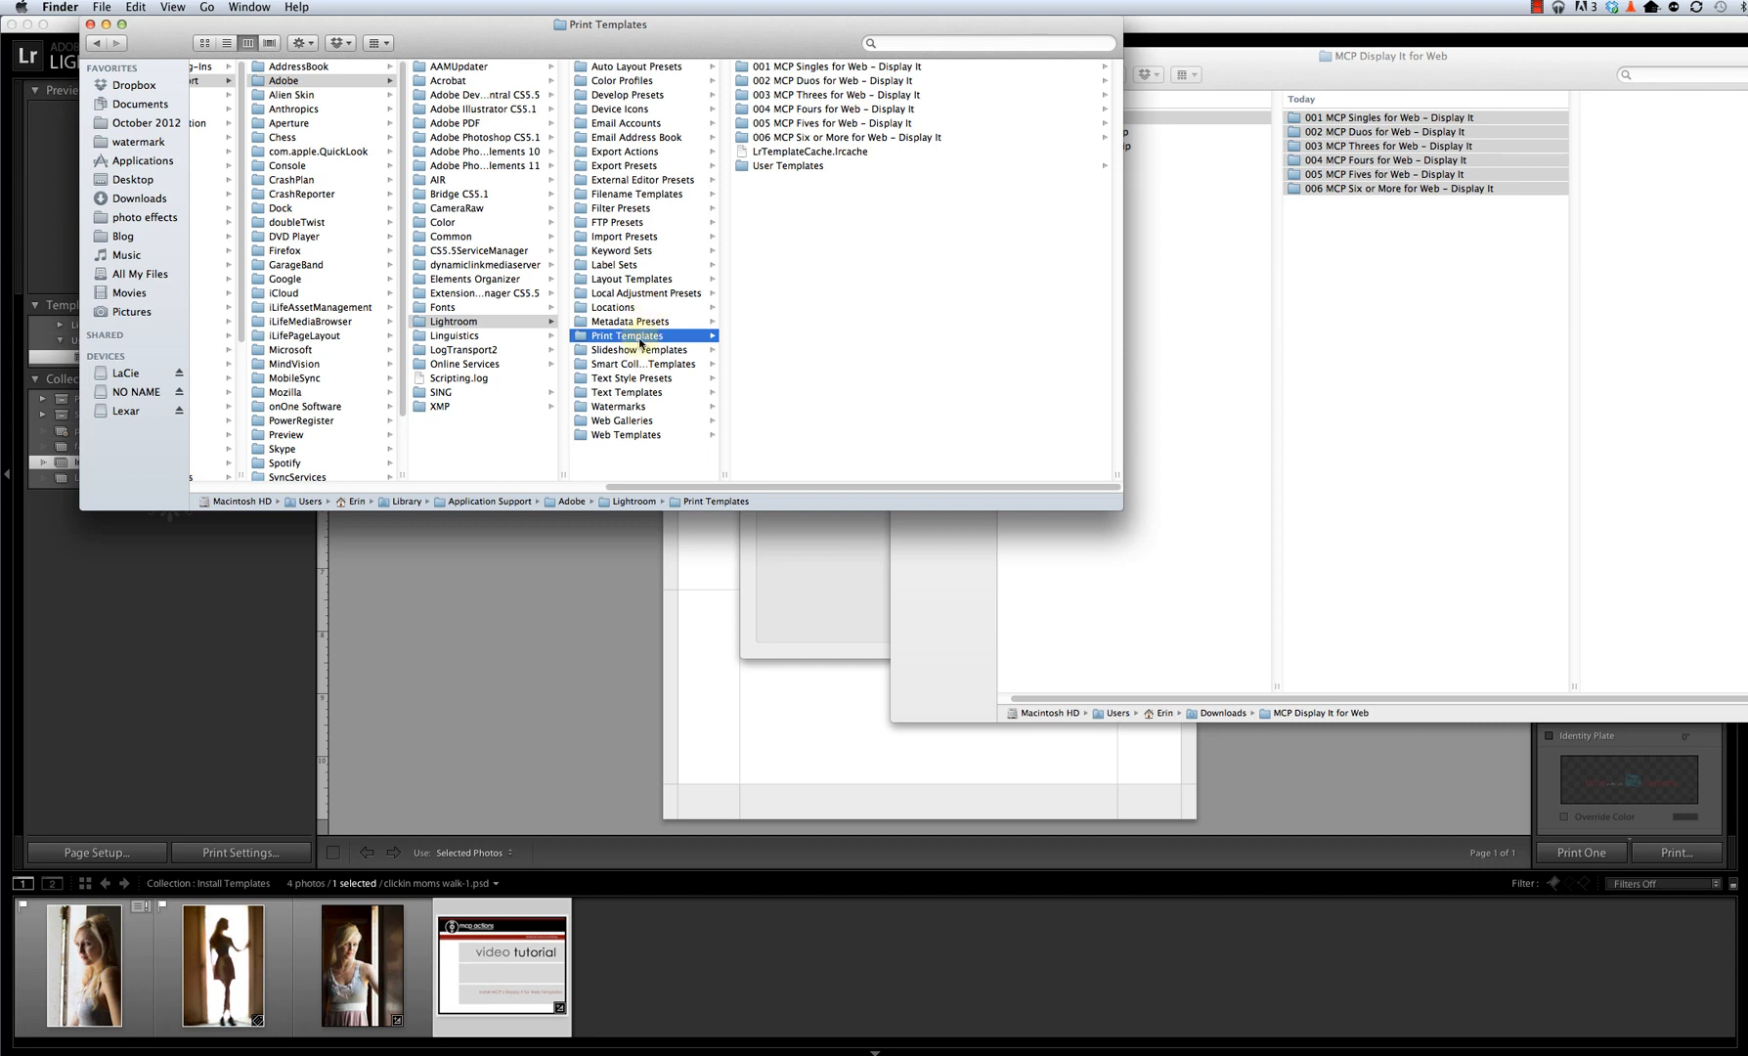
# Close both Finder windows and the Preferences window, and restart Lightroom to load the copied templates.
pyautogui.click(89, 23)
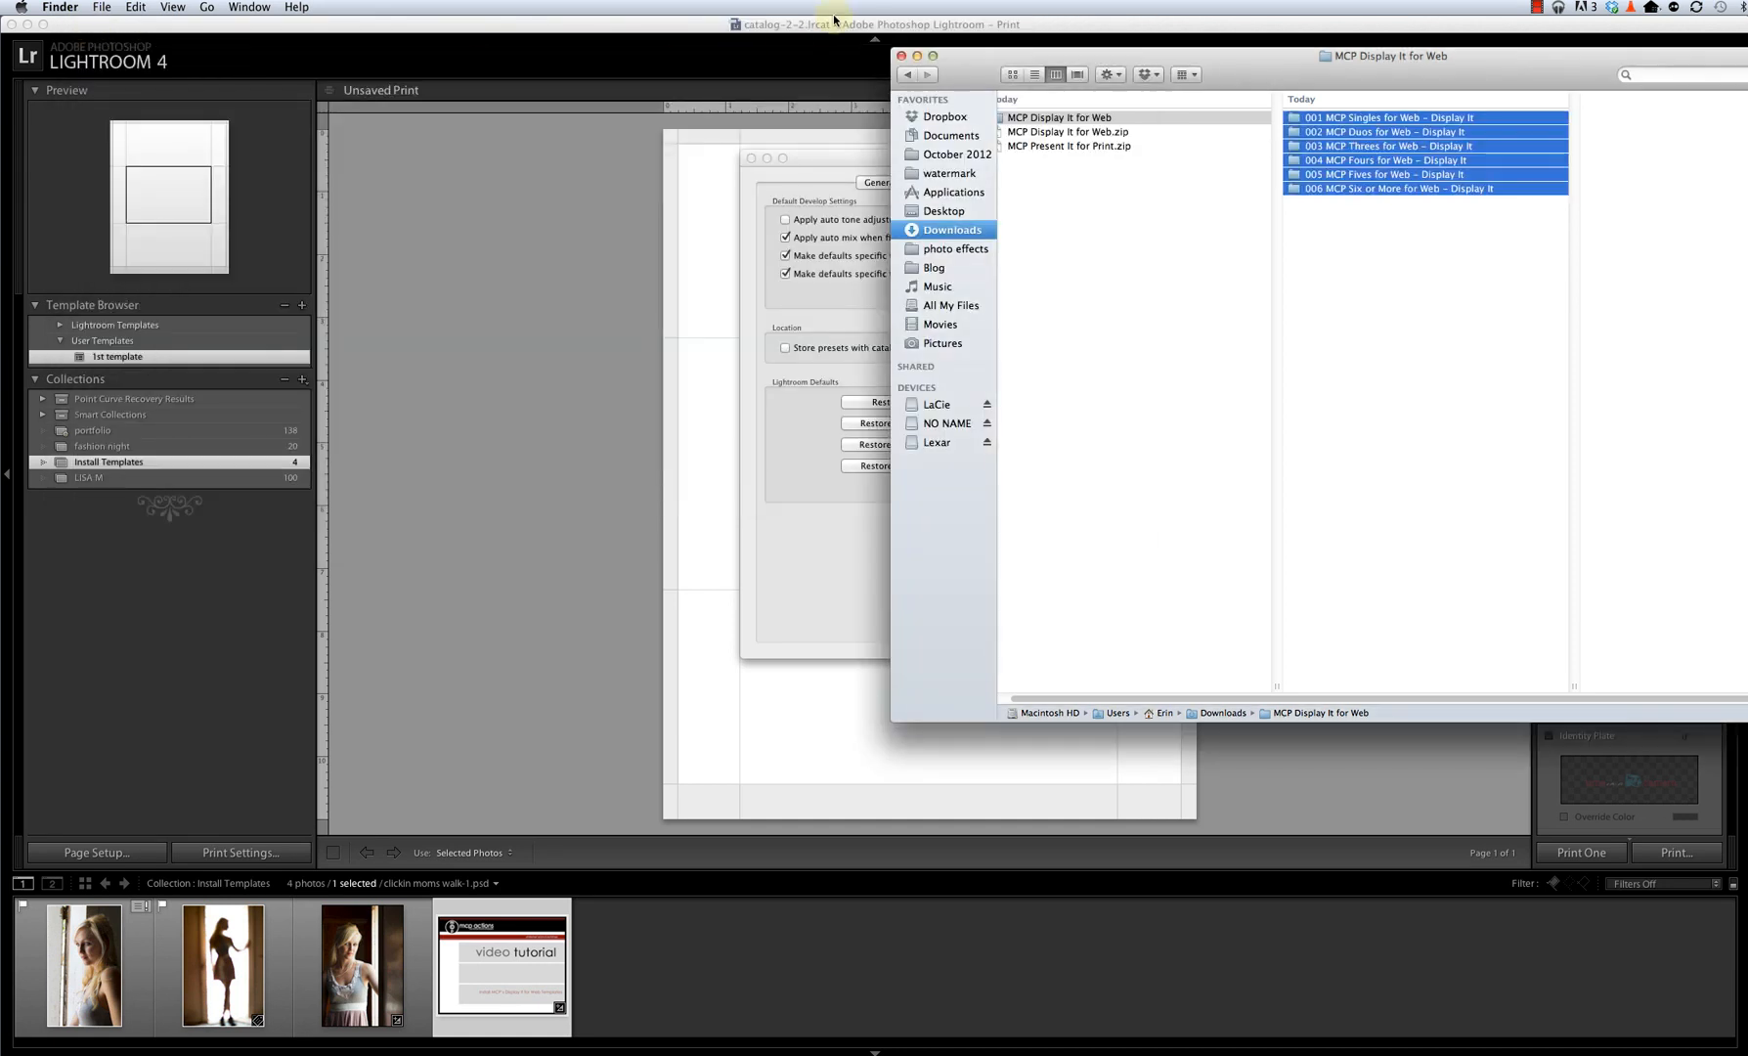
pyautogui.click(896, 61)
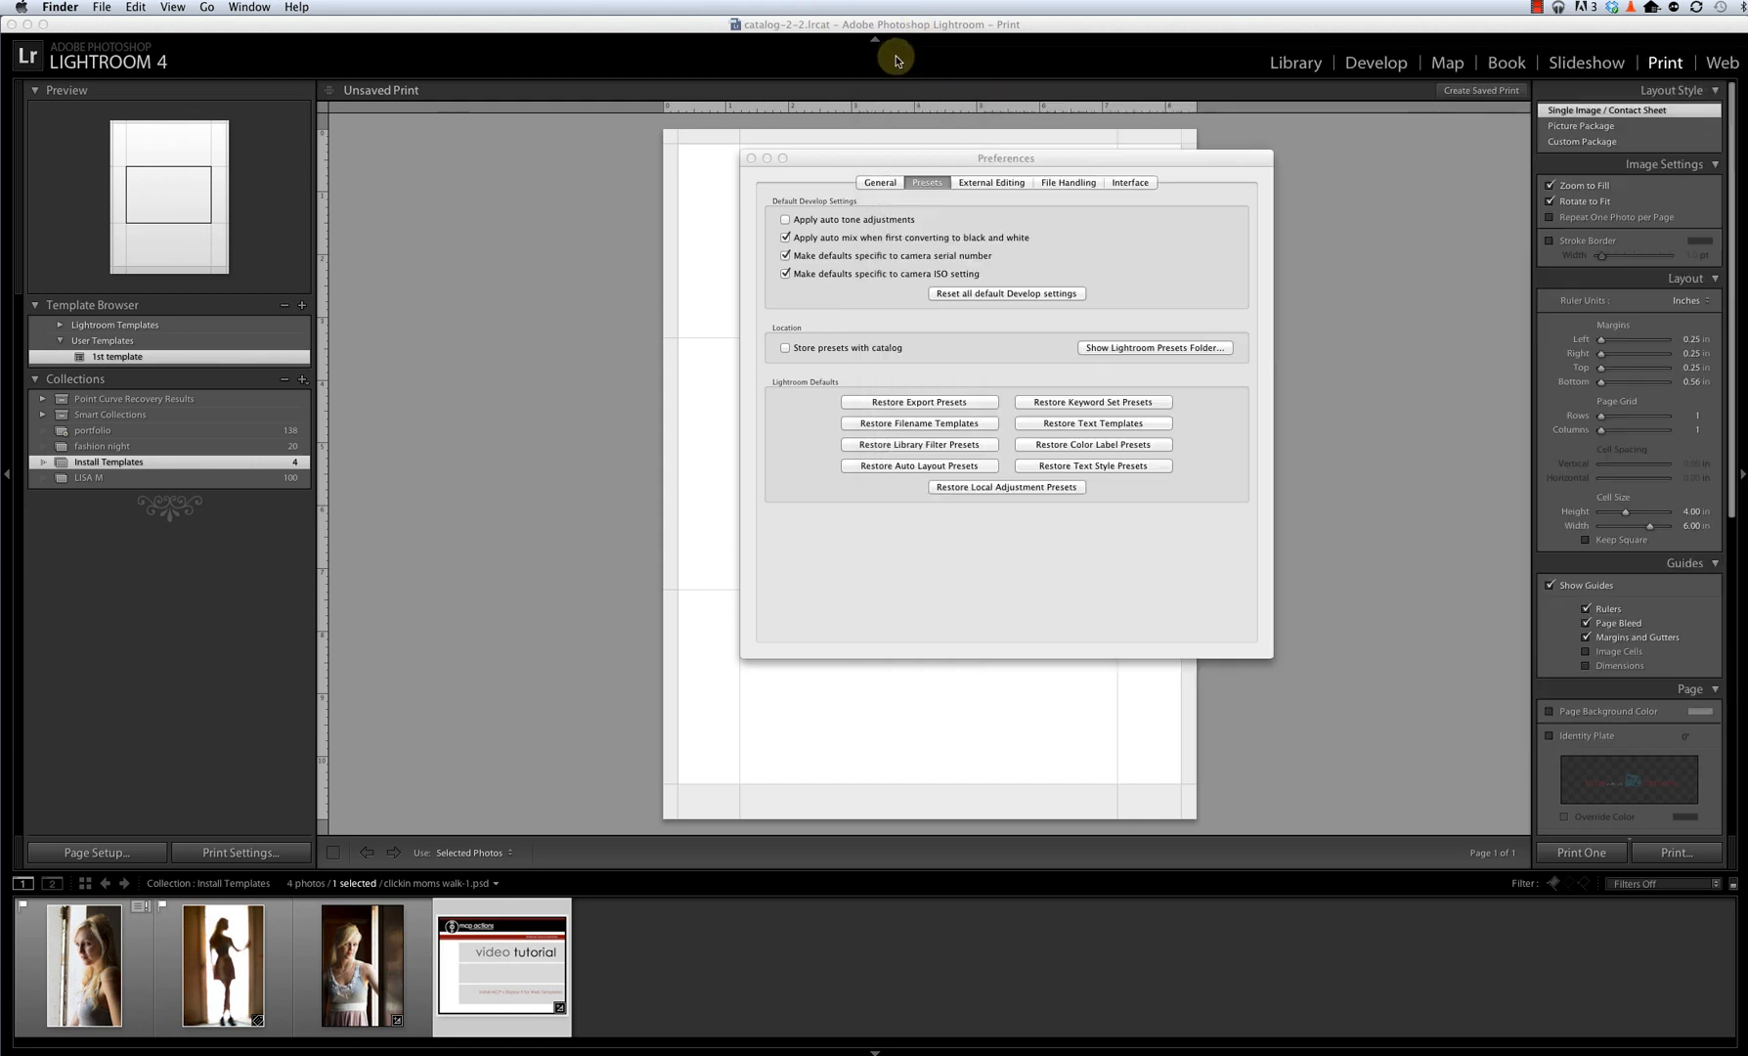
pyautogui.click(823, 179)
pyautogui.click(751, 158)
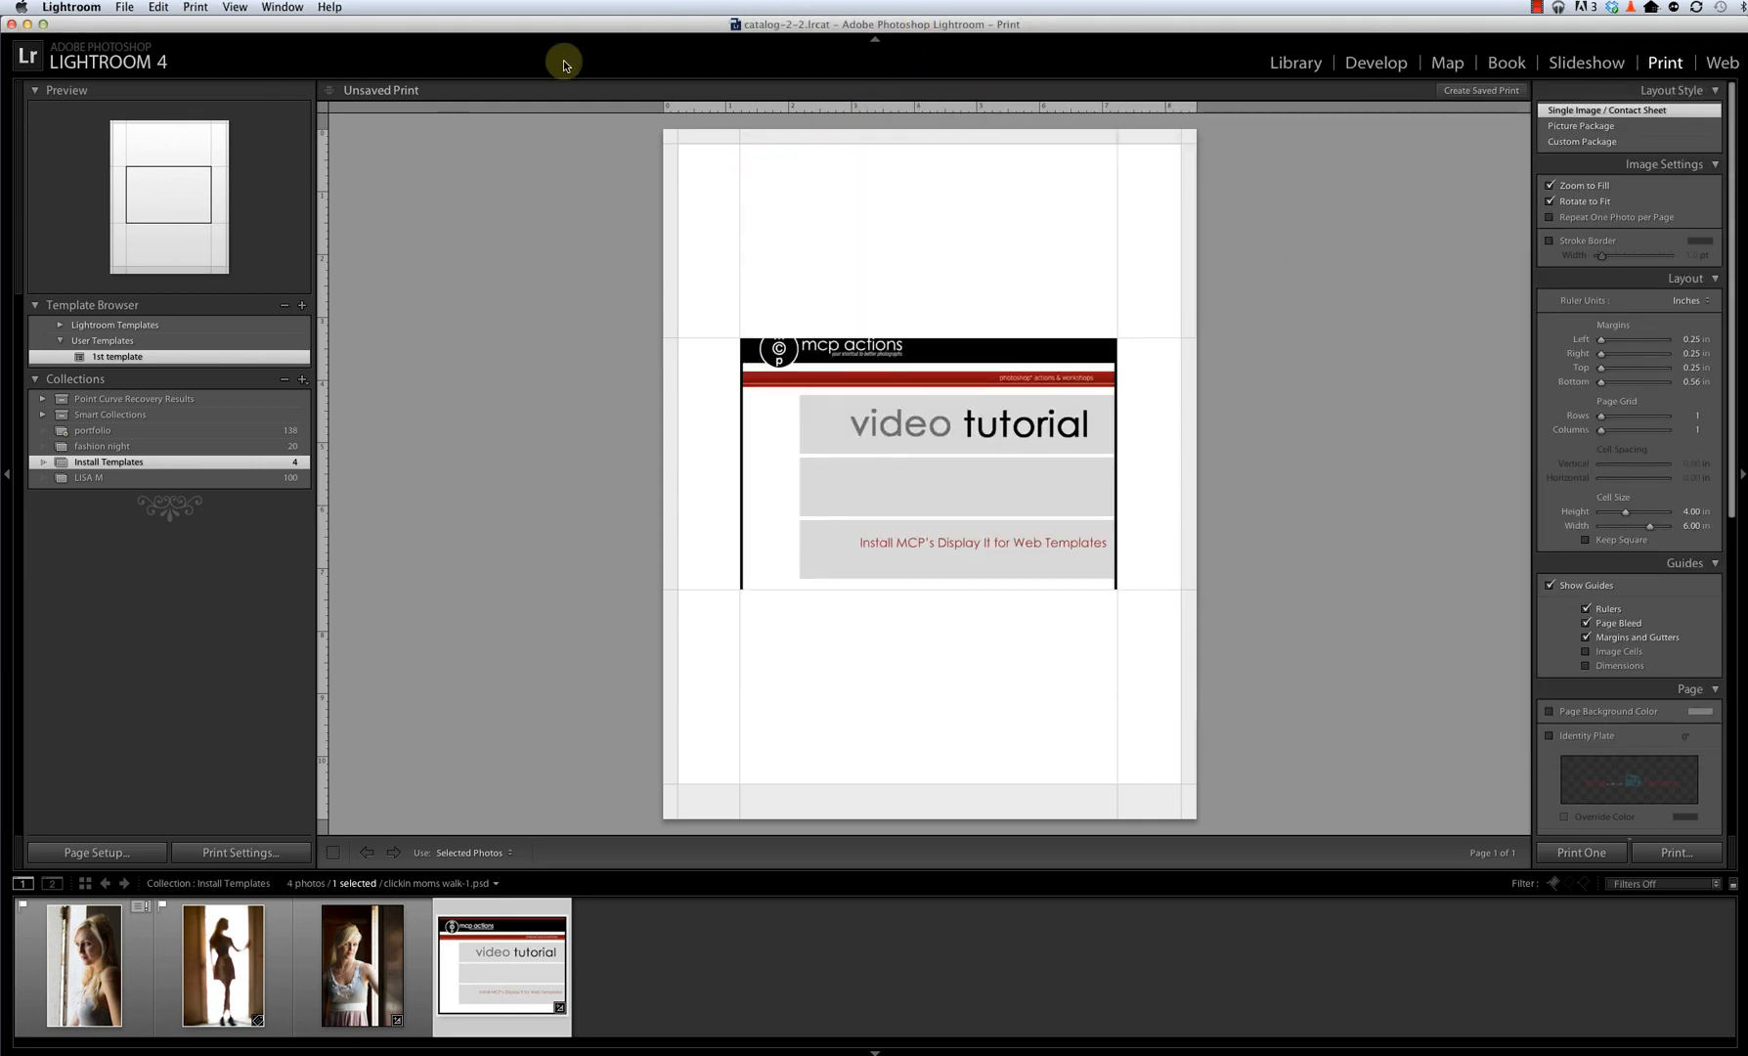
pyautogui.click(71, 7)
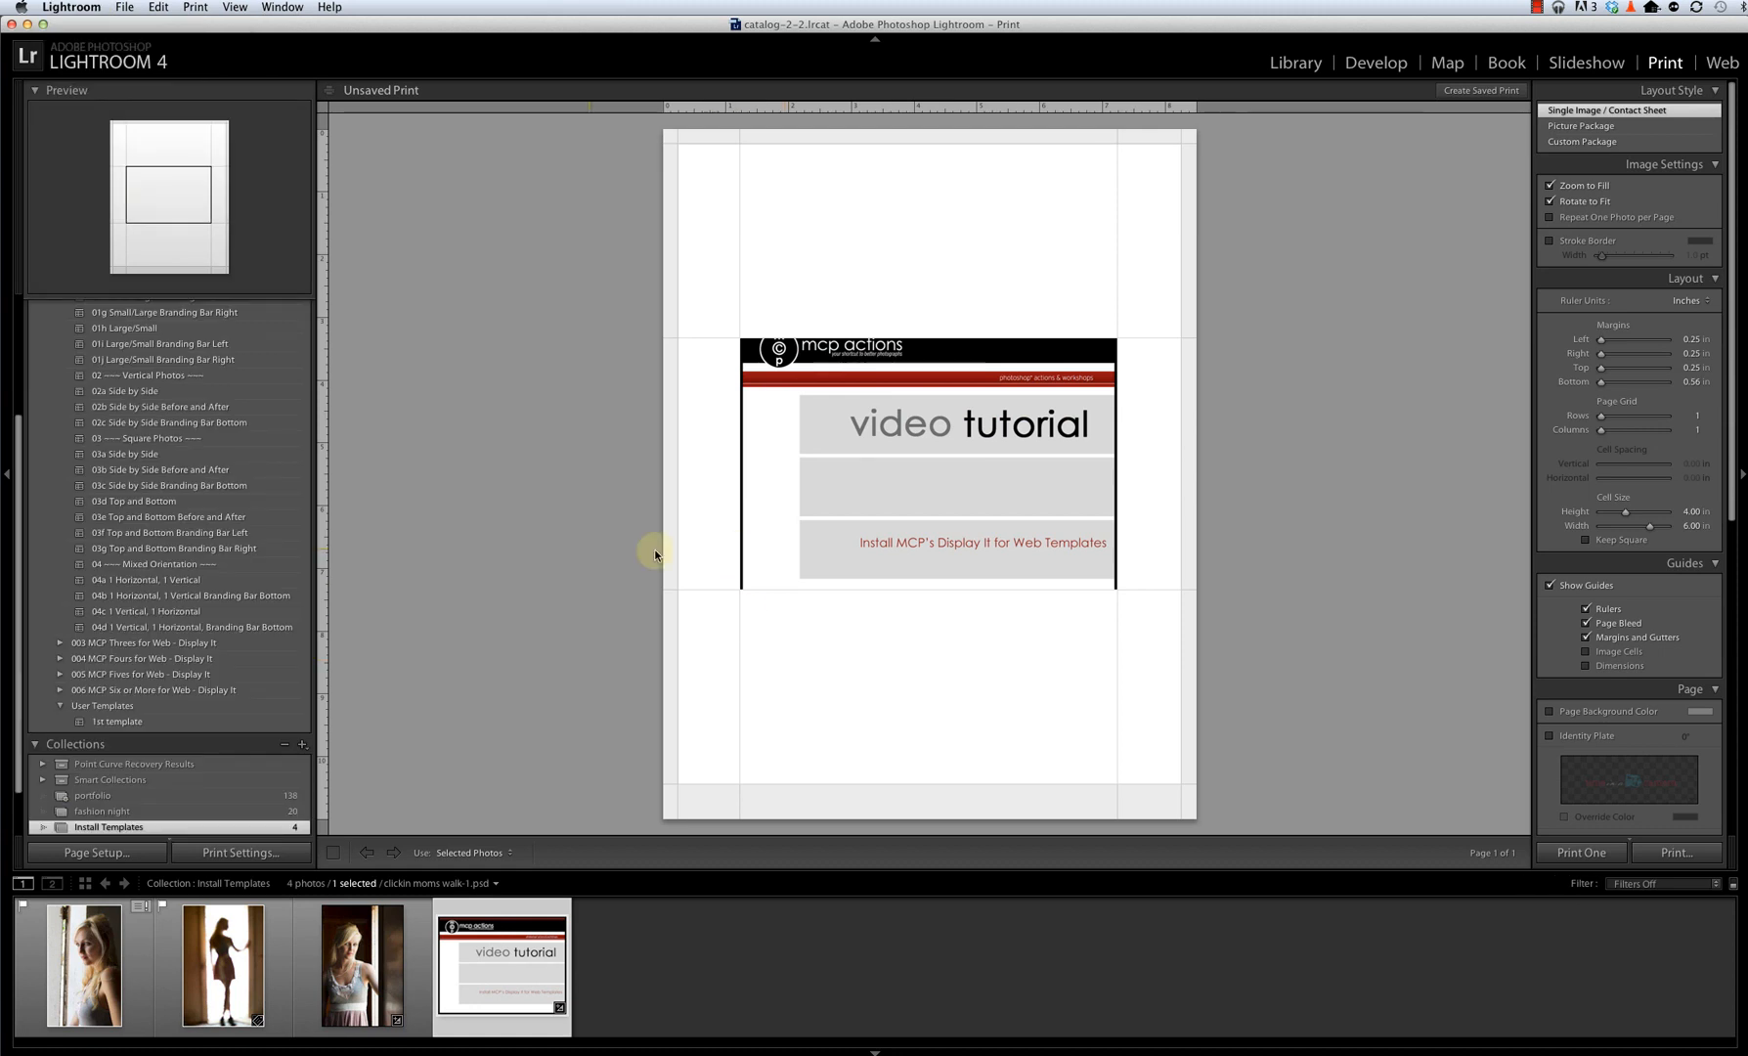
# Look through the installed MCP template folders and apply 02a Side by Side from 002 MCP Duos for Web - Display It.
pyautogui.scroll(3, 149, 624)
pyautogui.scroll(3, 146, 607)
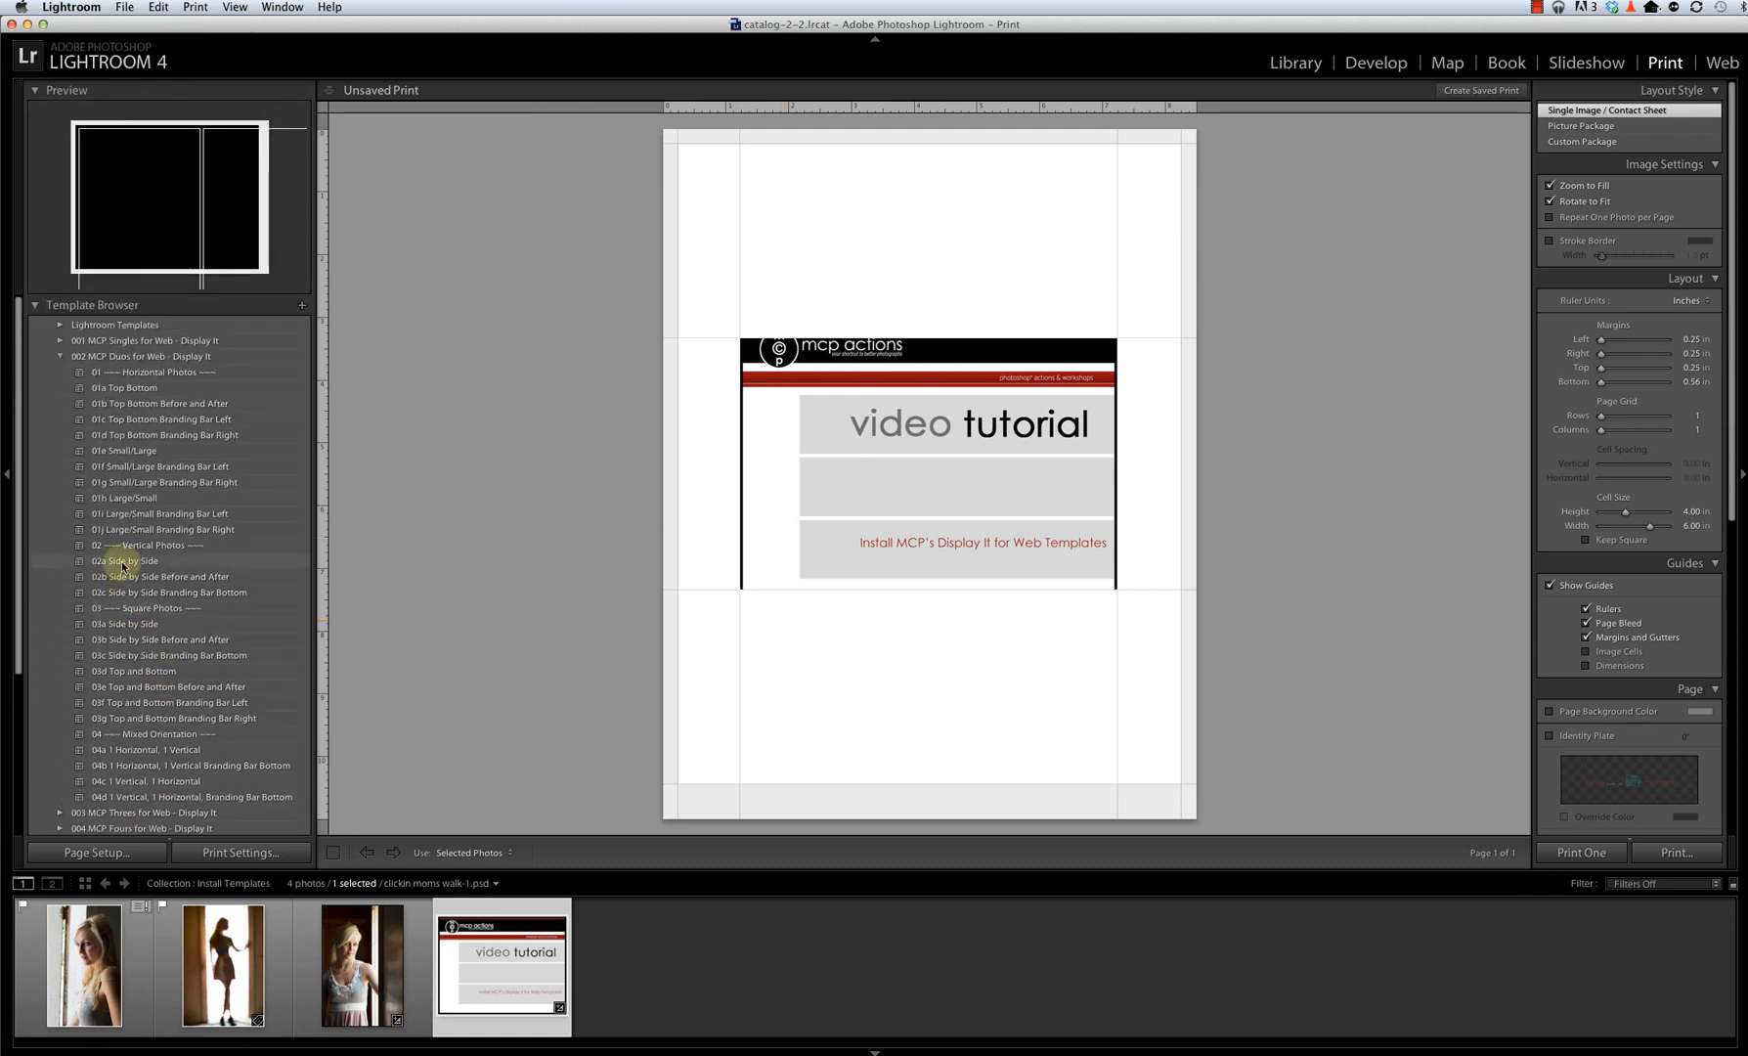
pyautogui.click(60, 358)
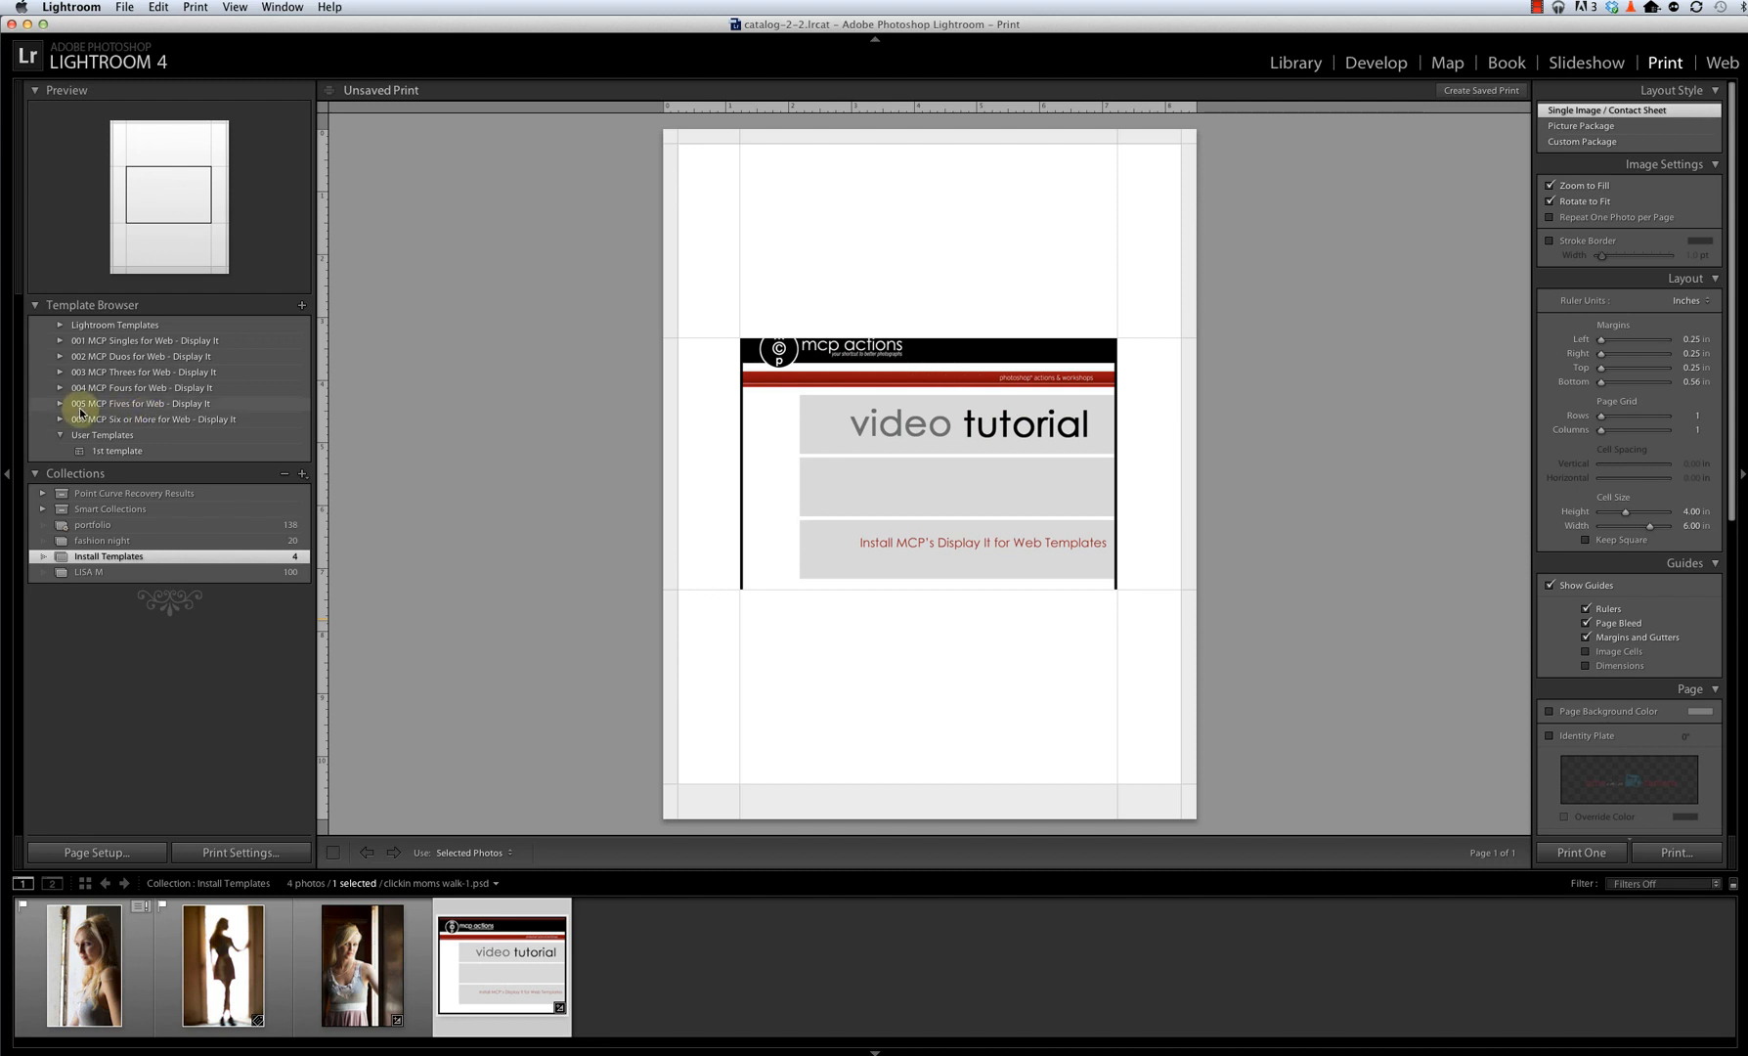
pyautogui.click(59, 341)
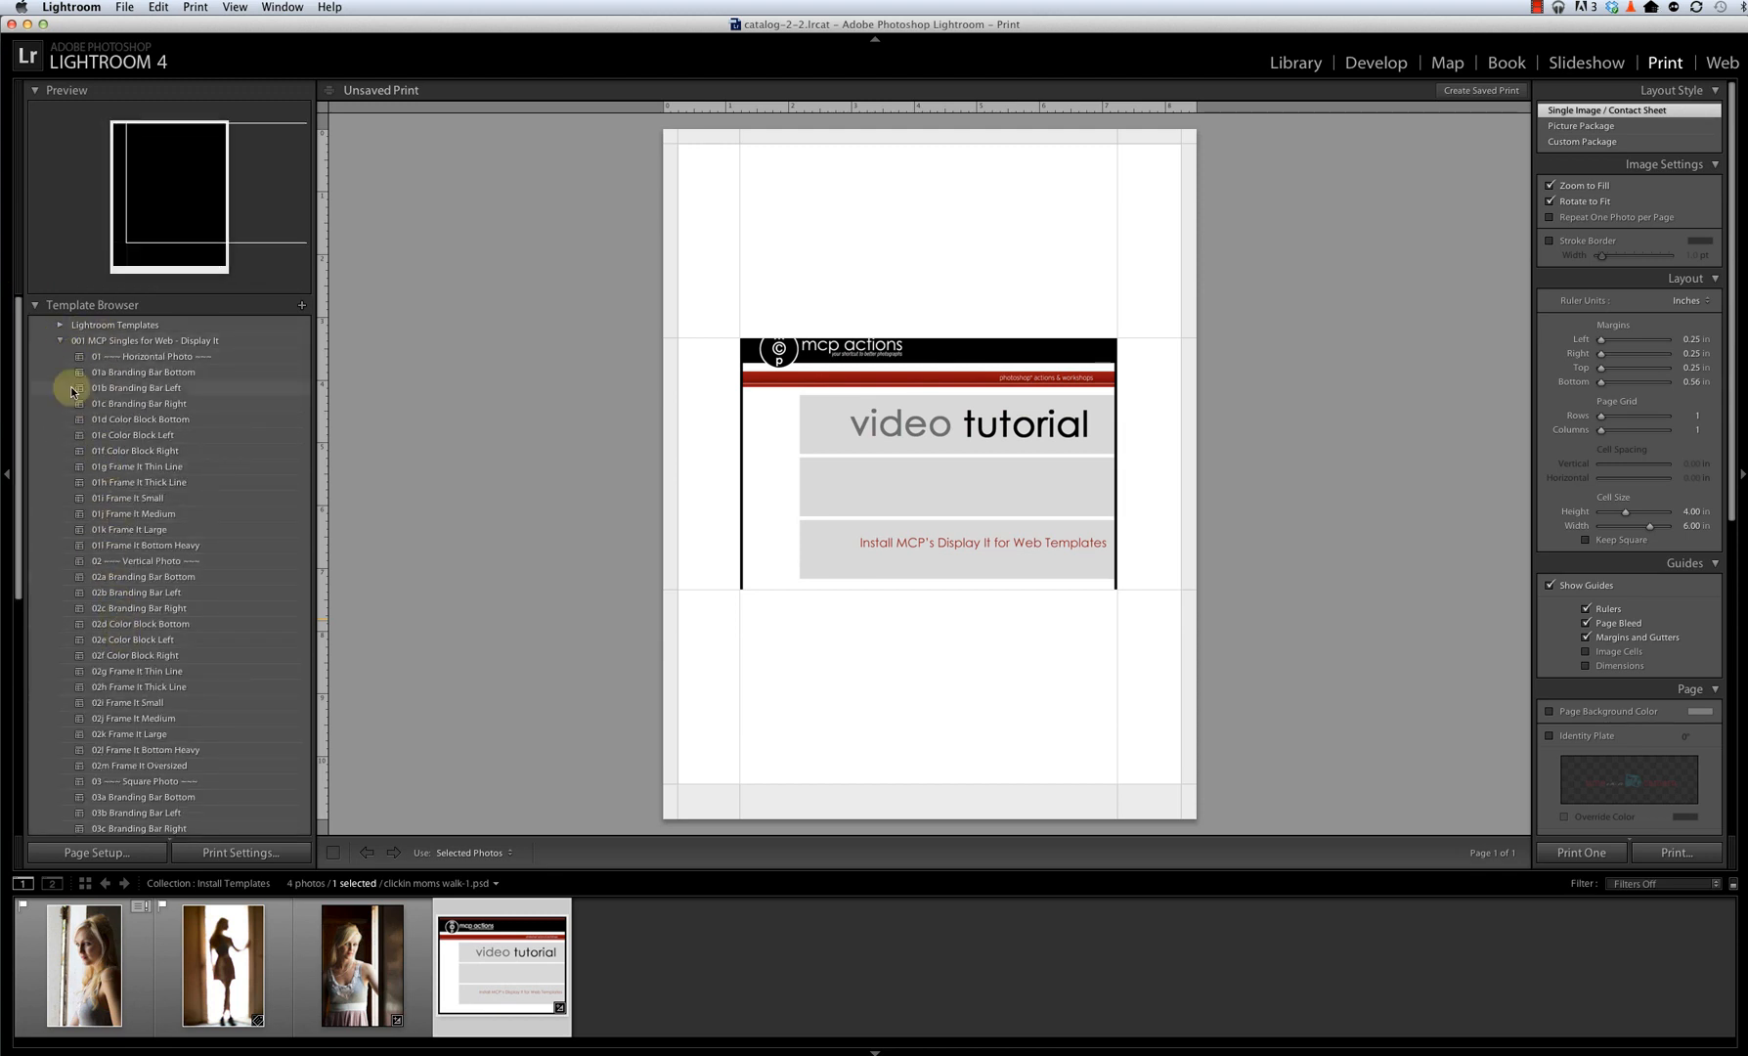
pyautogui.click(59, 341)
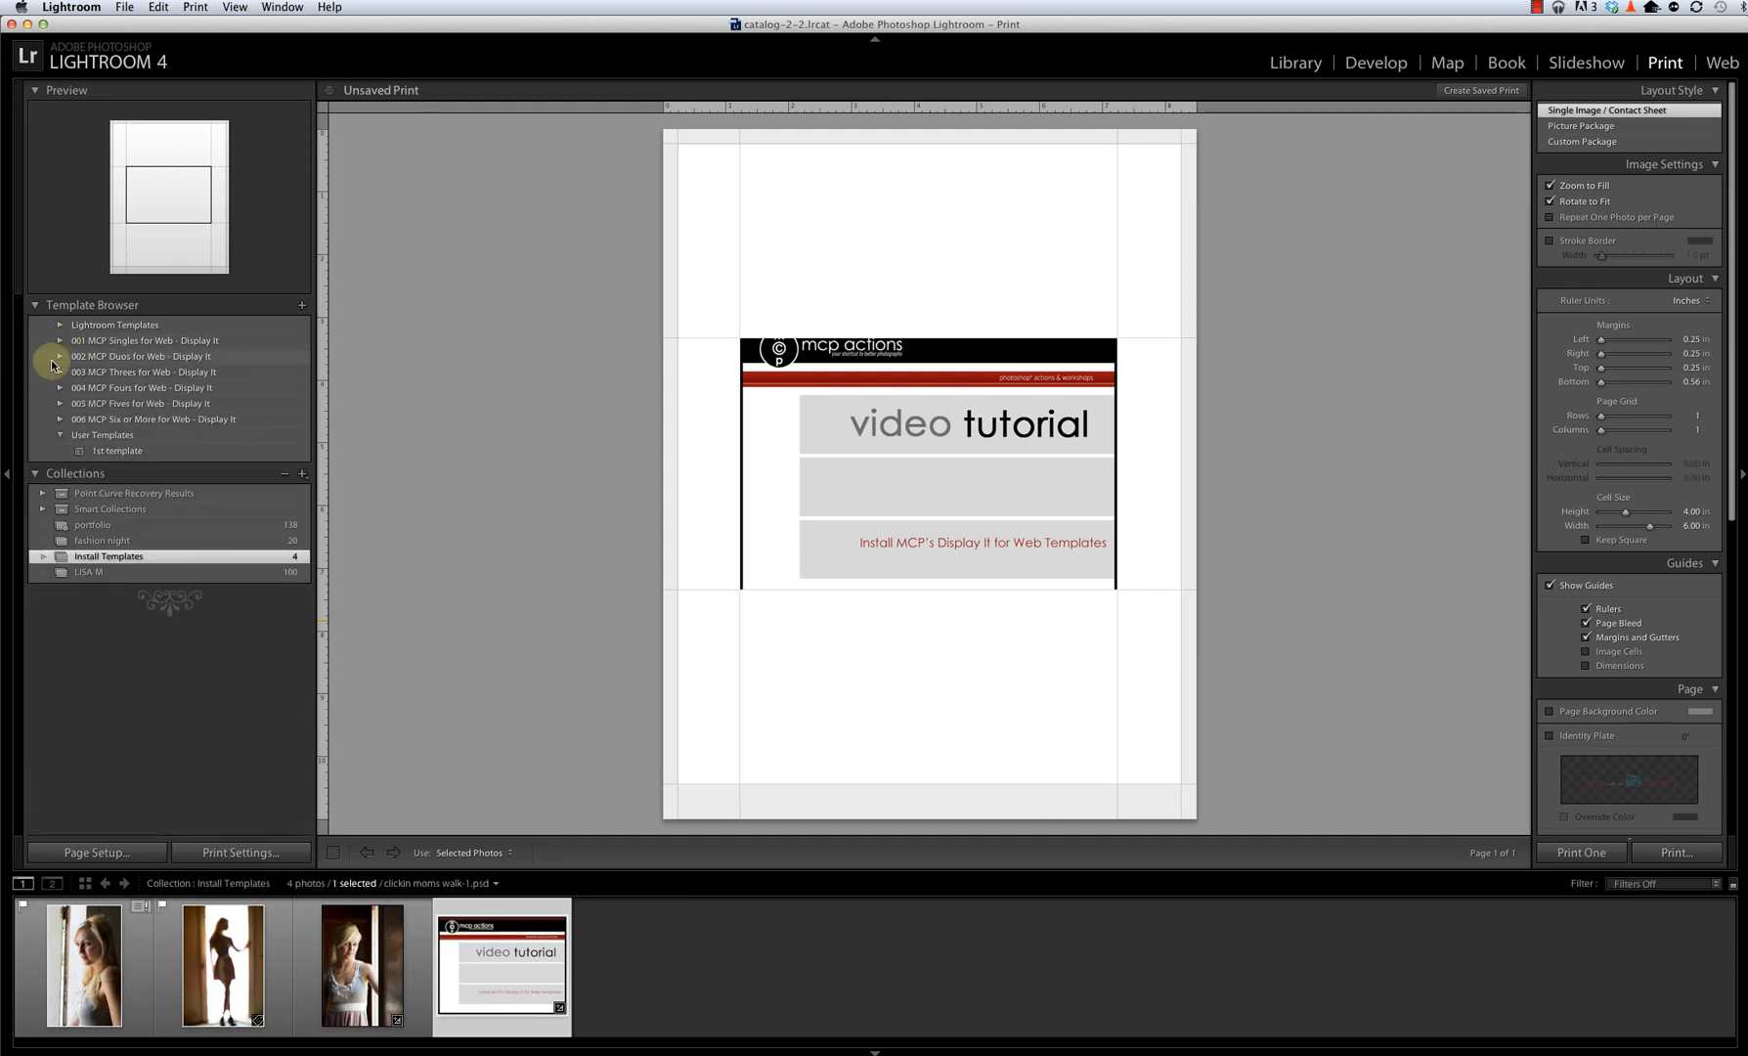
pyautogui.click(58, 358)
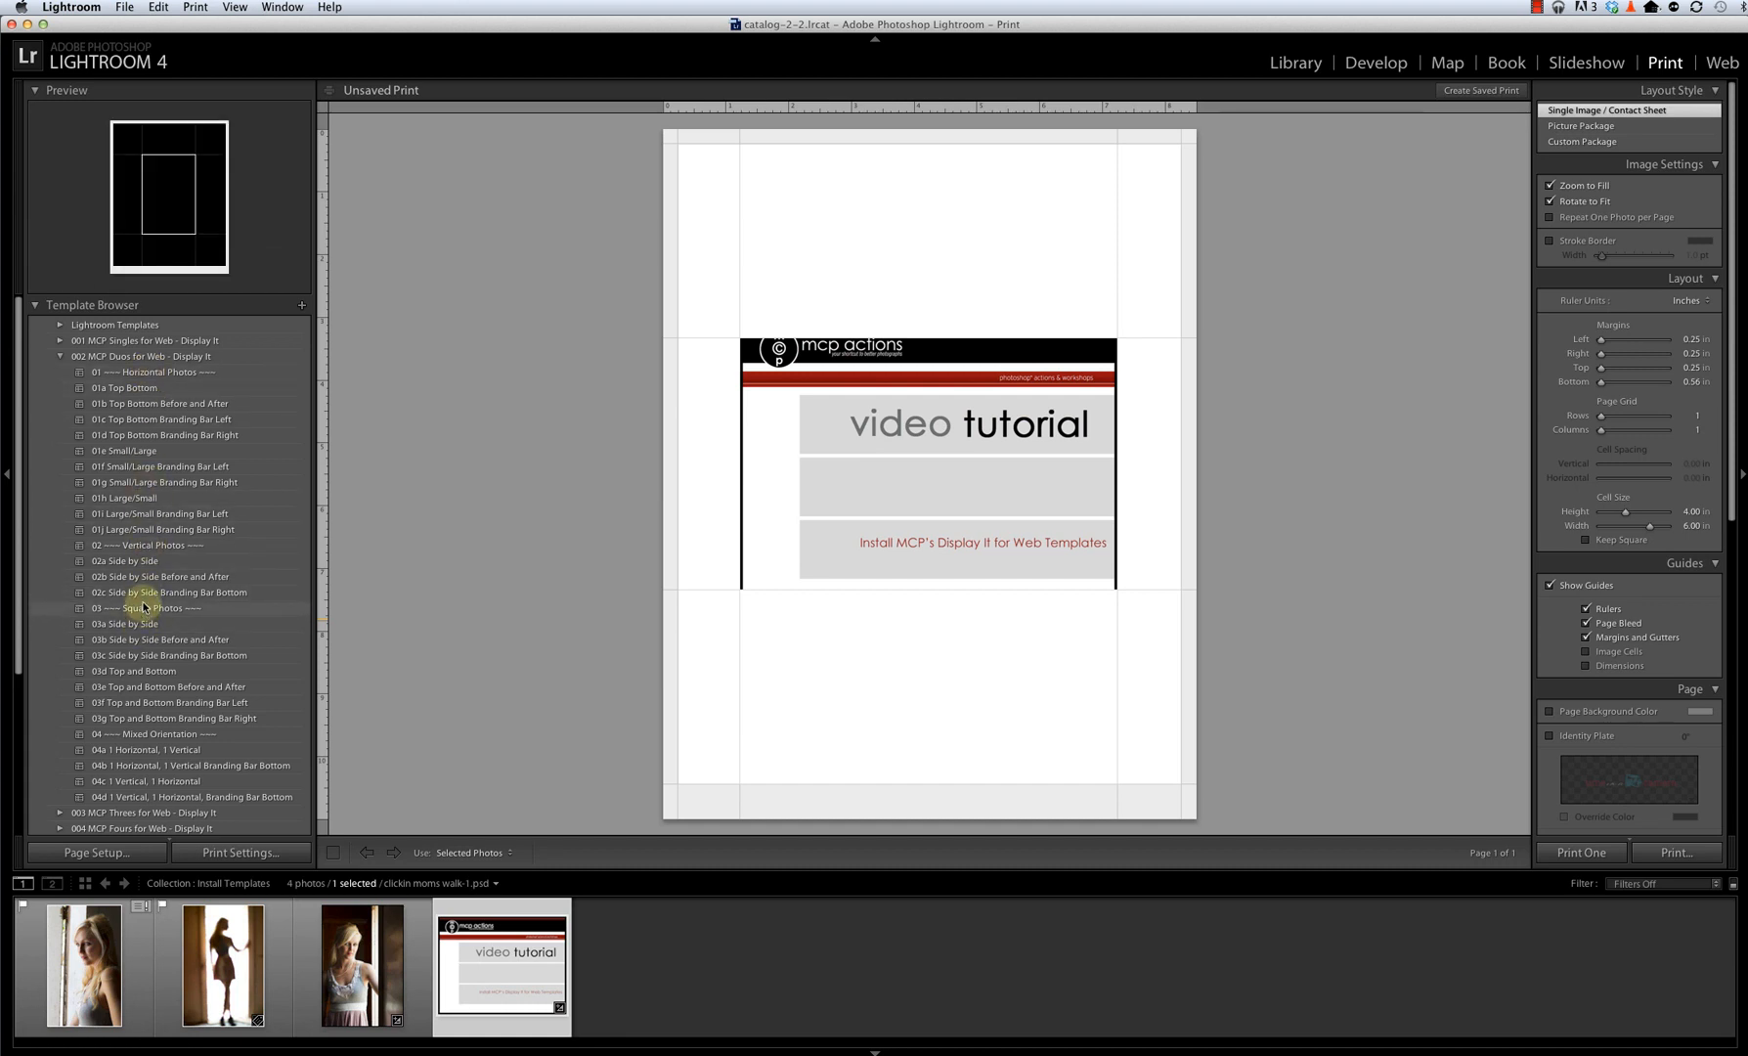
pyautogui.click(133, 563)
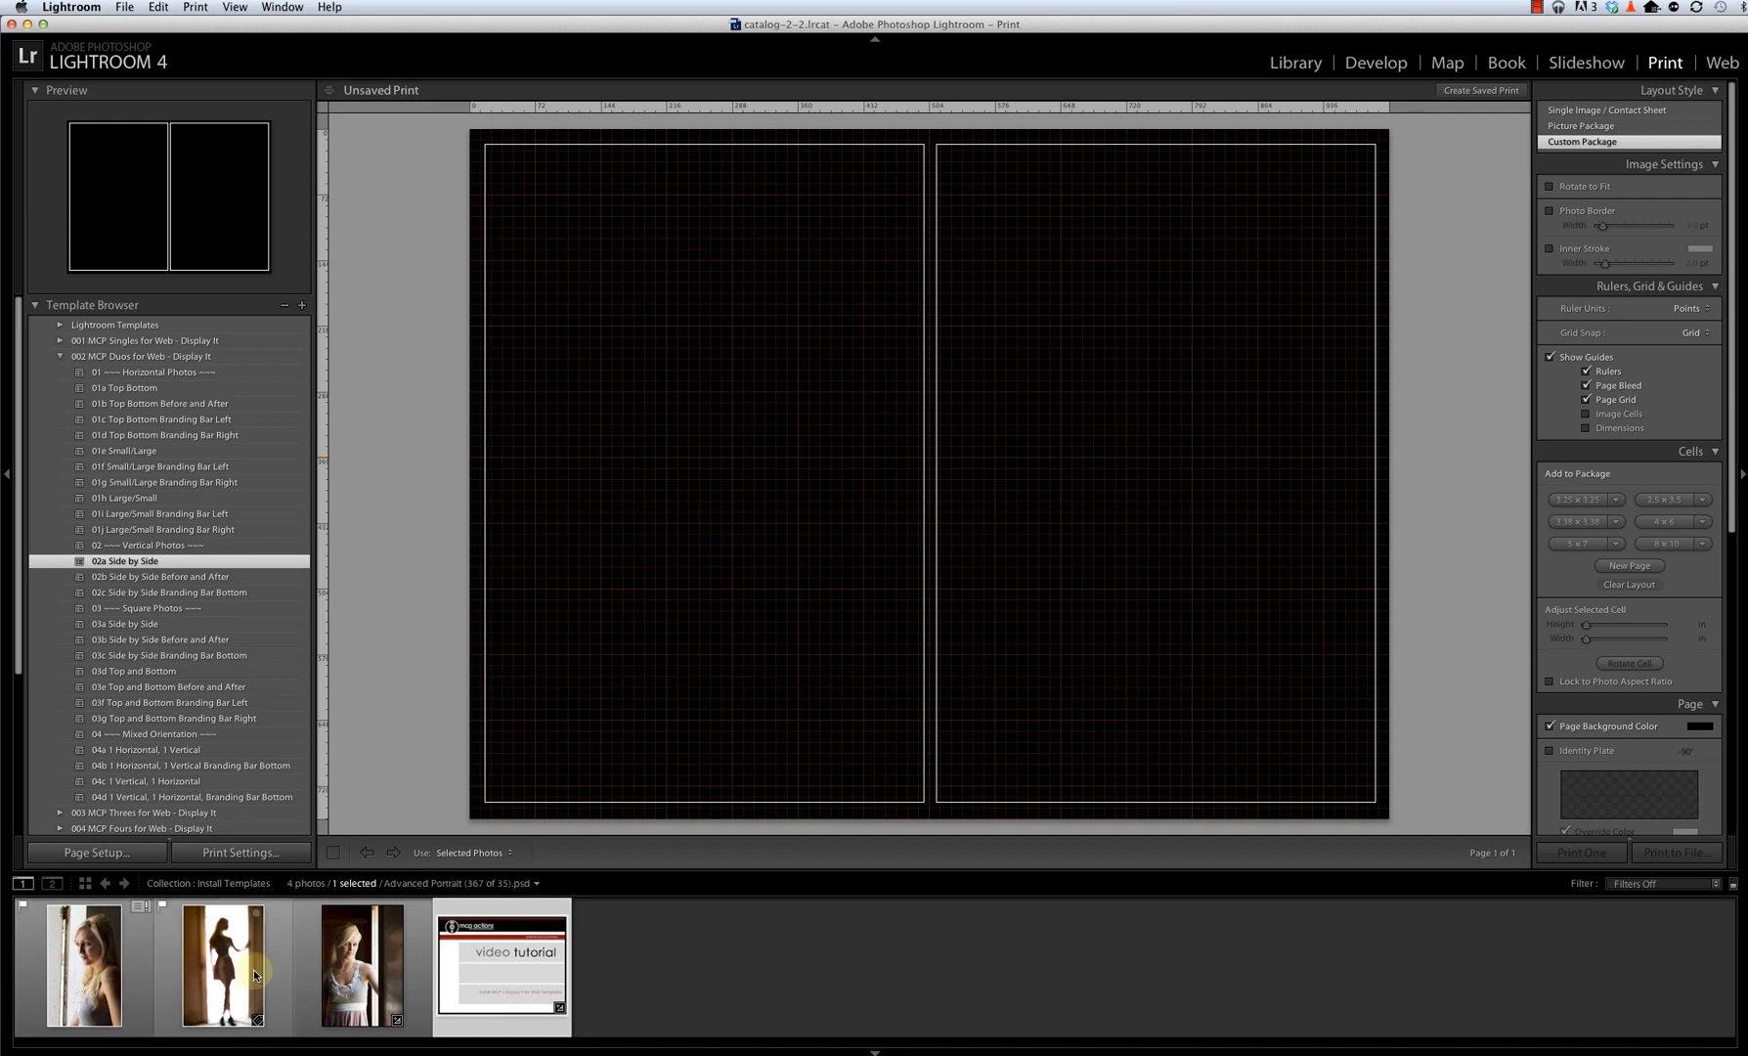
# Place Blog Post-2.psd in the left cell of the side-by-side layout and the silhouette photo in the right cell.
pyautogui.click(369, 982)
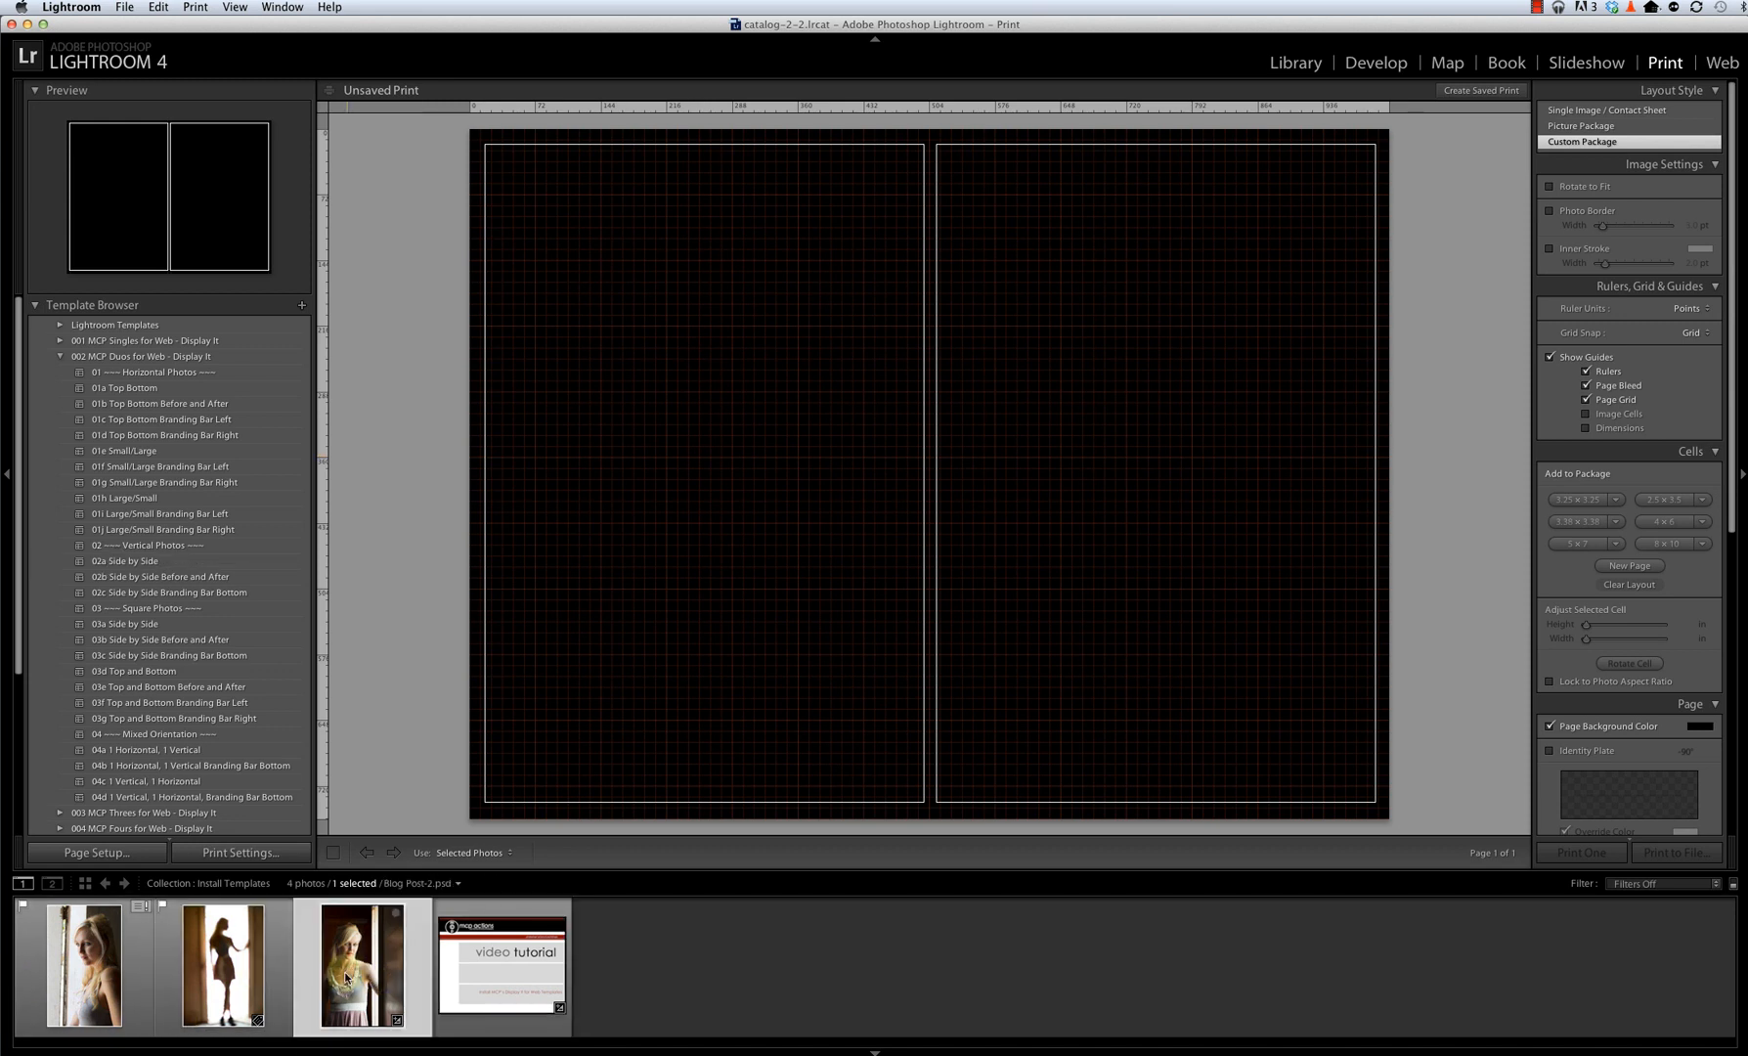
pyautogui.moveTo(361, 972); pyautogui.dragTo(691, 452)
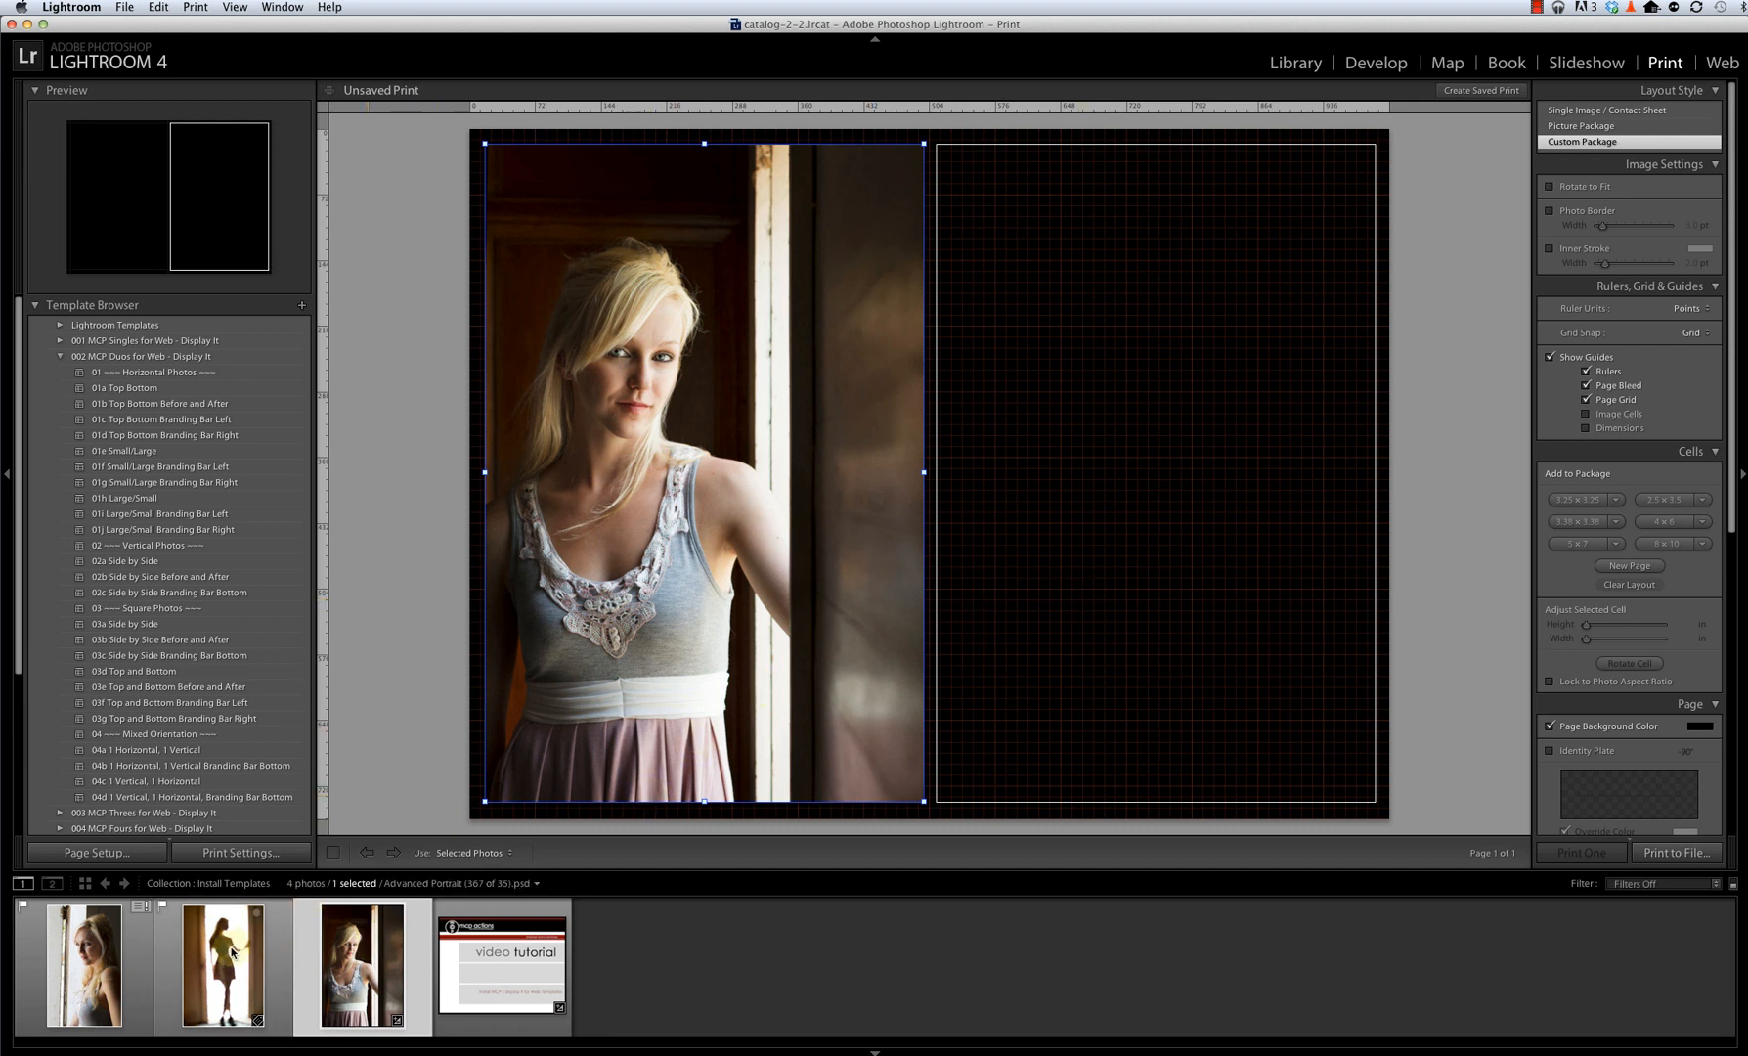
pyautogui.moveTo(231, 950); pyautogui.dragTo(1172, 416)
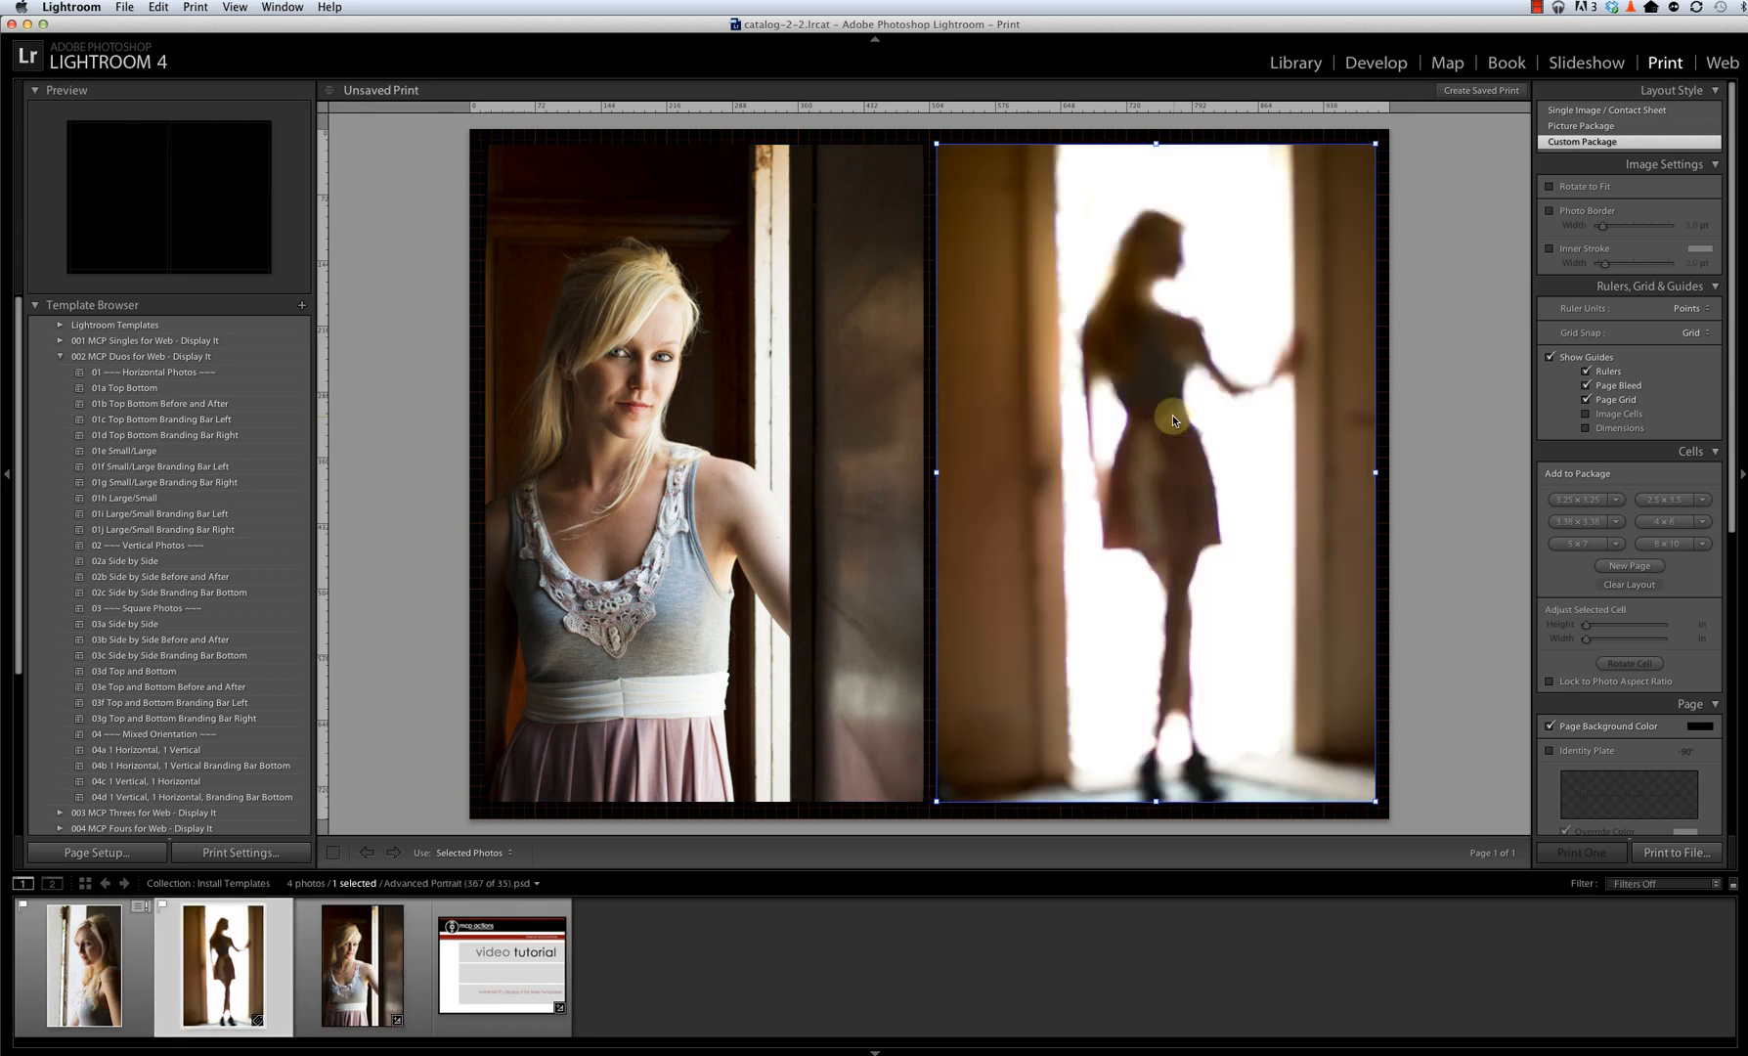
pyautogui.click(1448, 428)
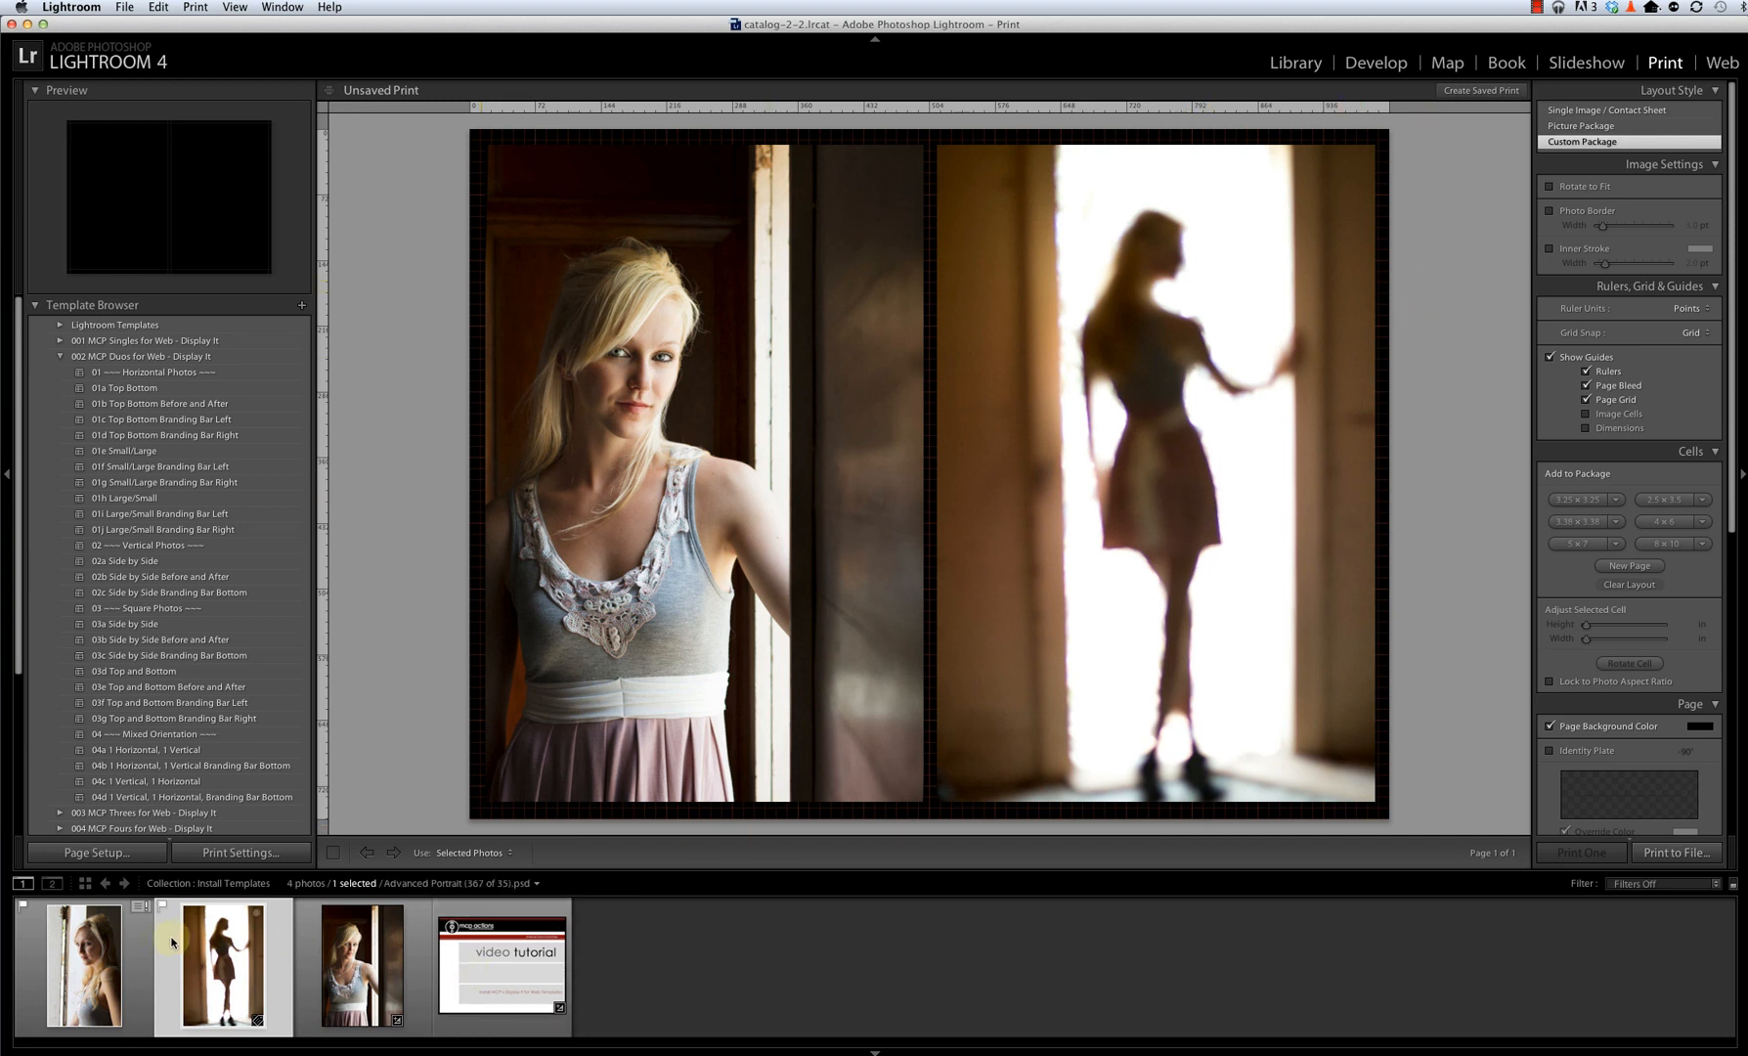
# Replace the silhouette photo in the right cell with b side 2.psd and adjust the photo's vertical position within the cell.
pyautogui.moveTo(84, 965); pyautogui.dragTo(1145, 442)
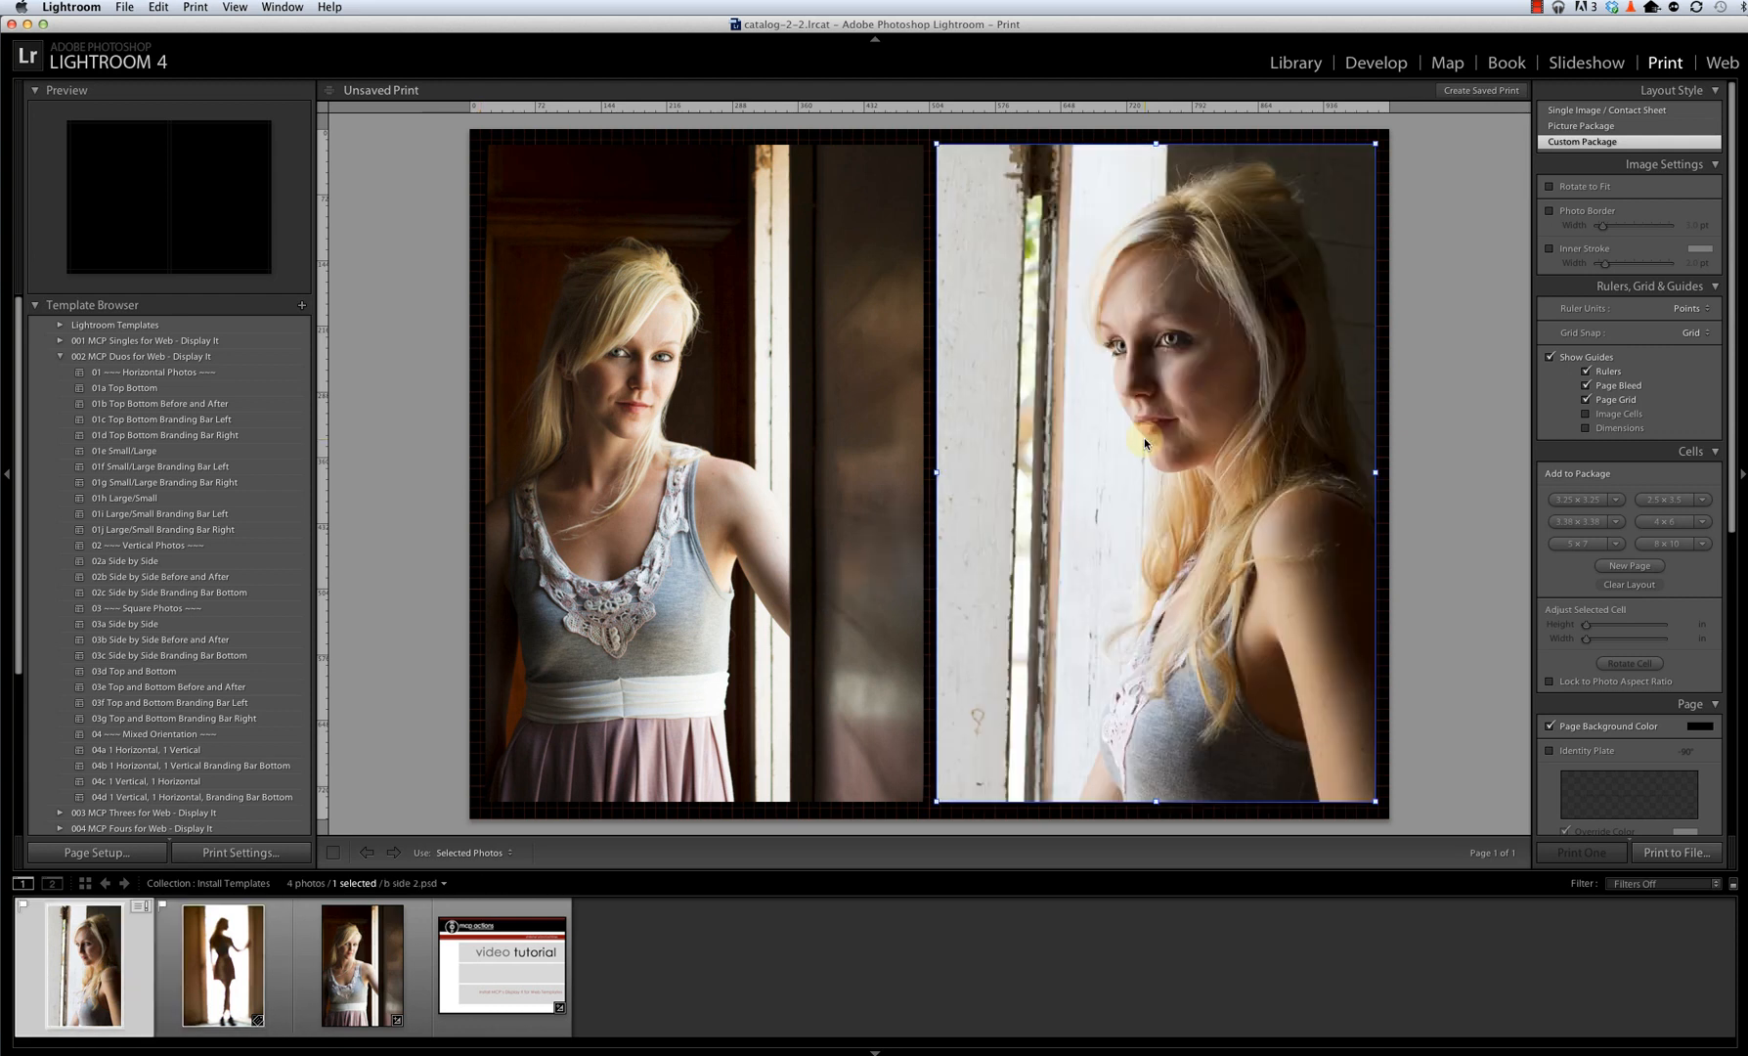
pyautogui.click(1447, 447)
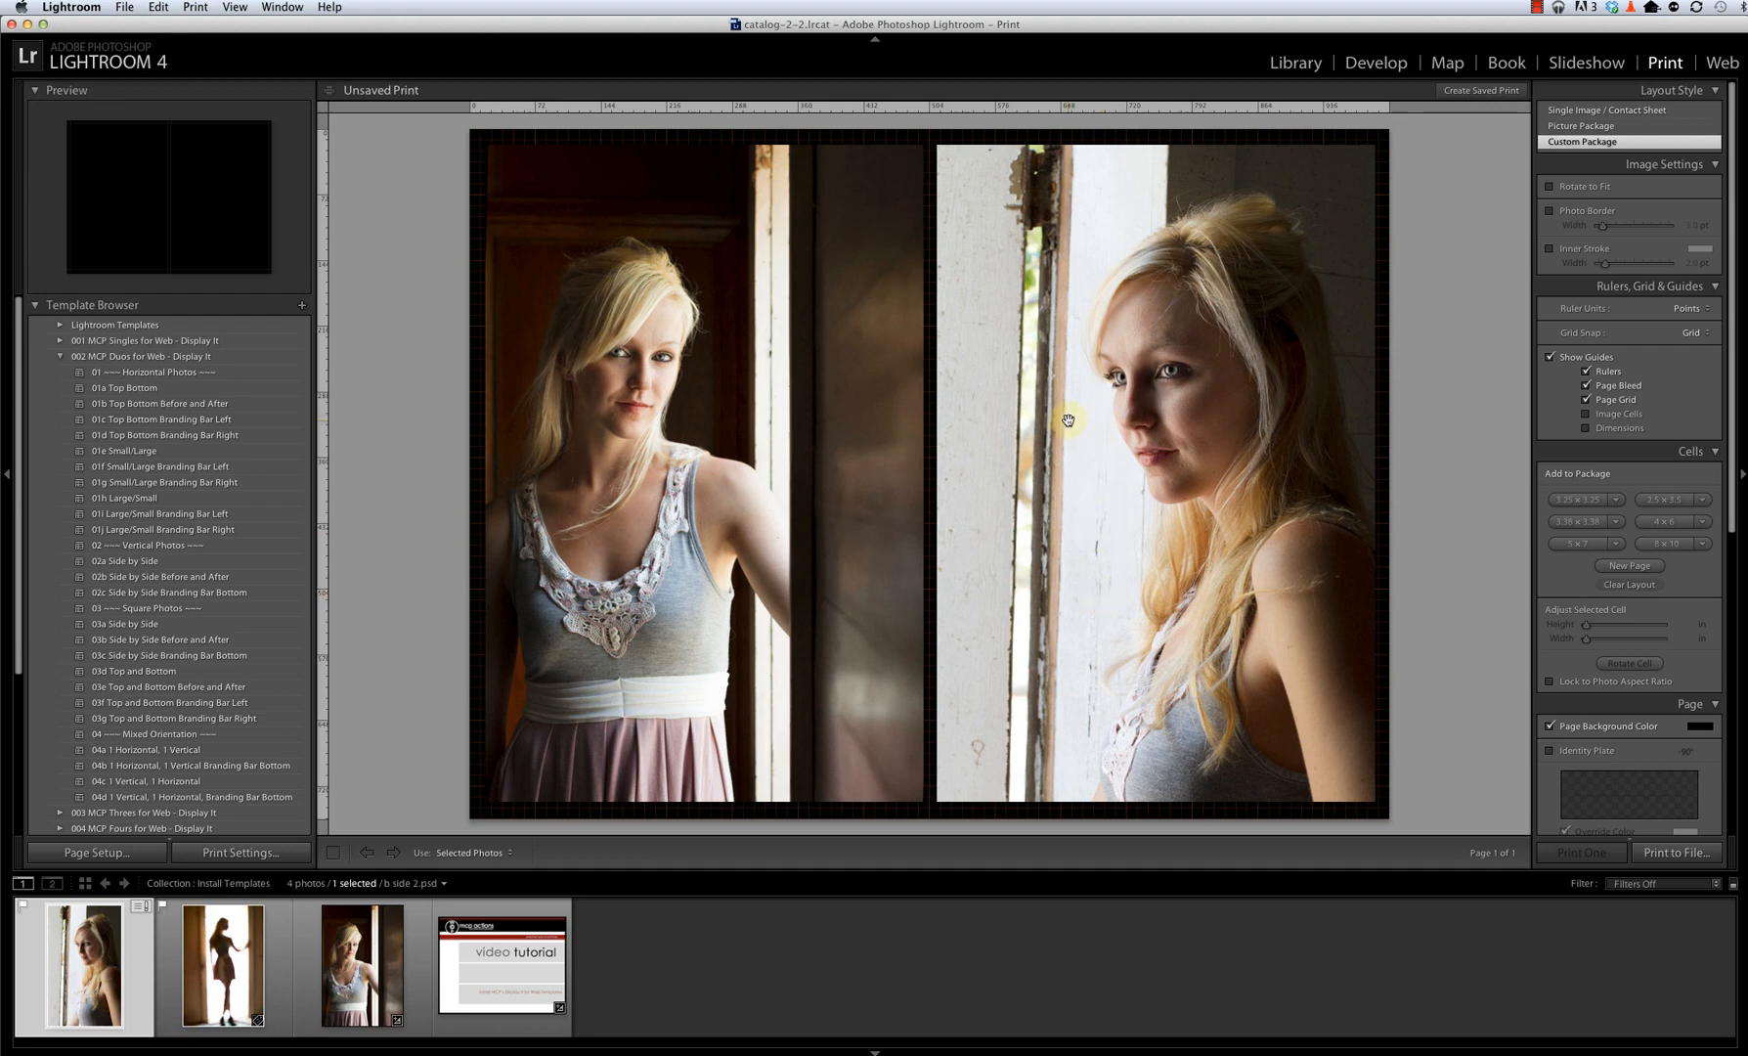
pyautogui.click(1096, 474)
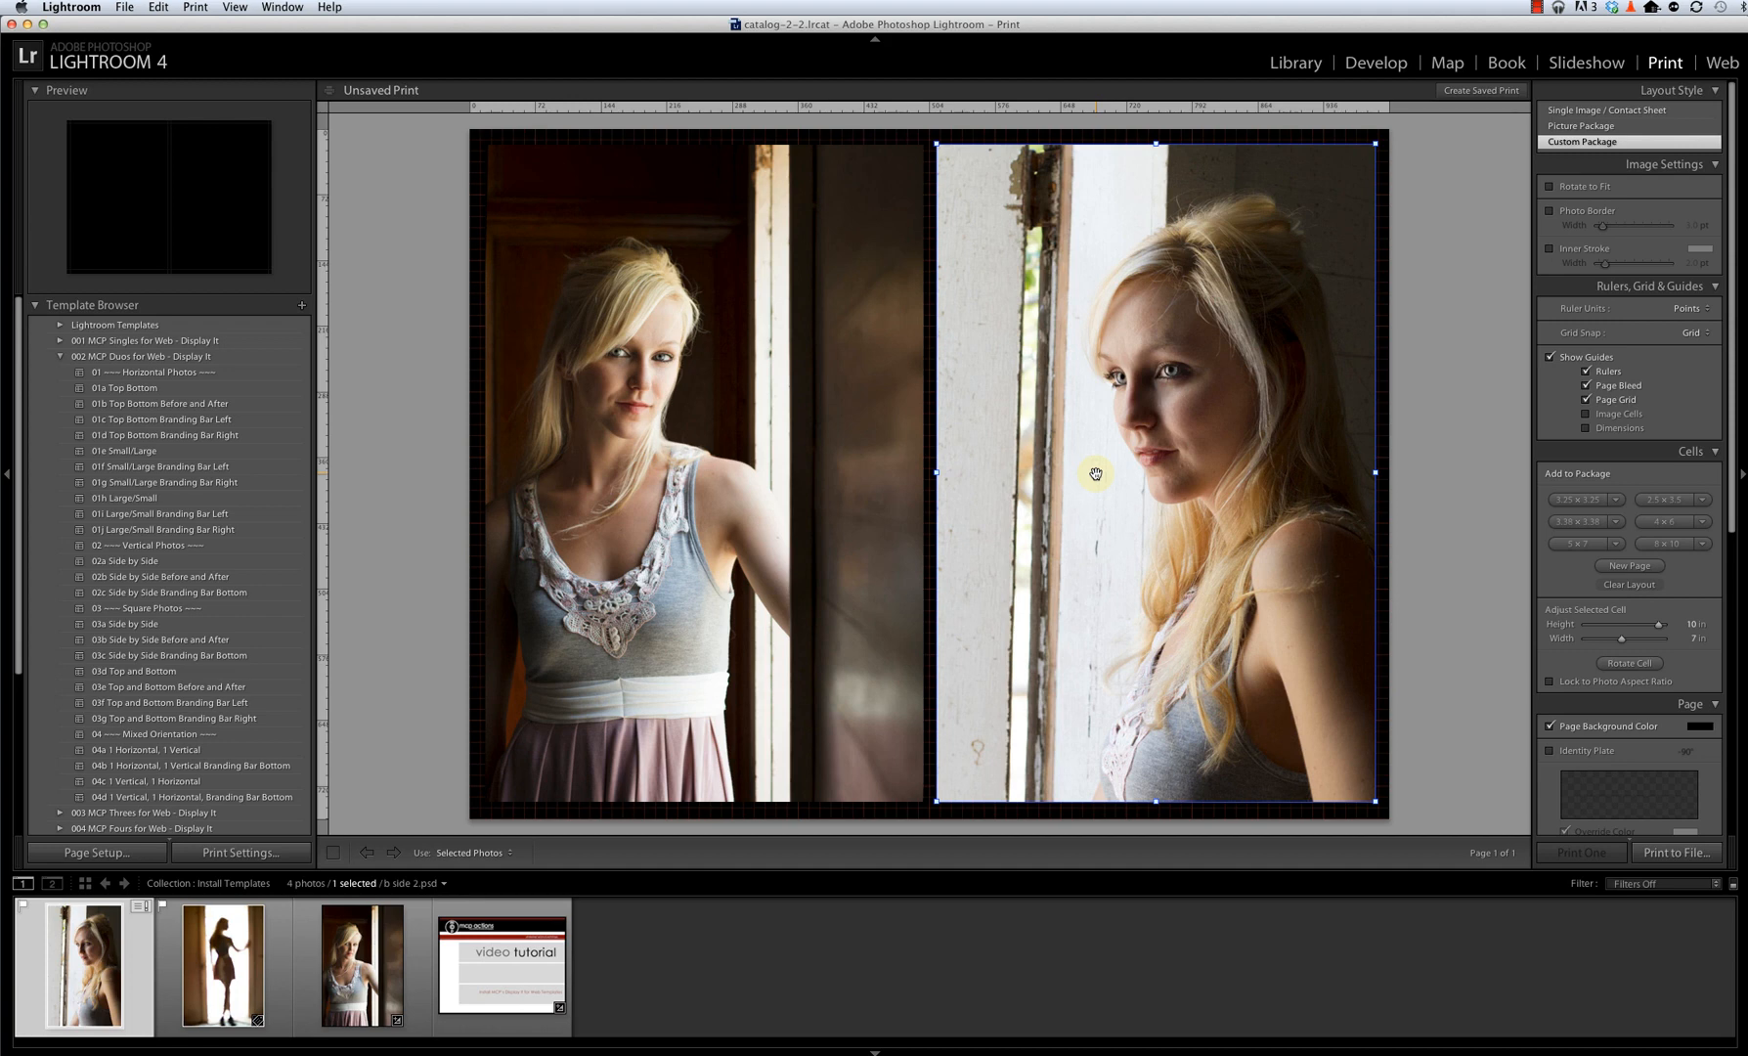
pyautogui.moveTo(1096, 471); pyautogui.dragTo(1097, 436)
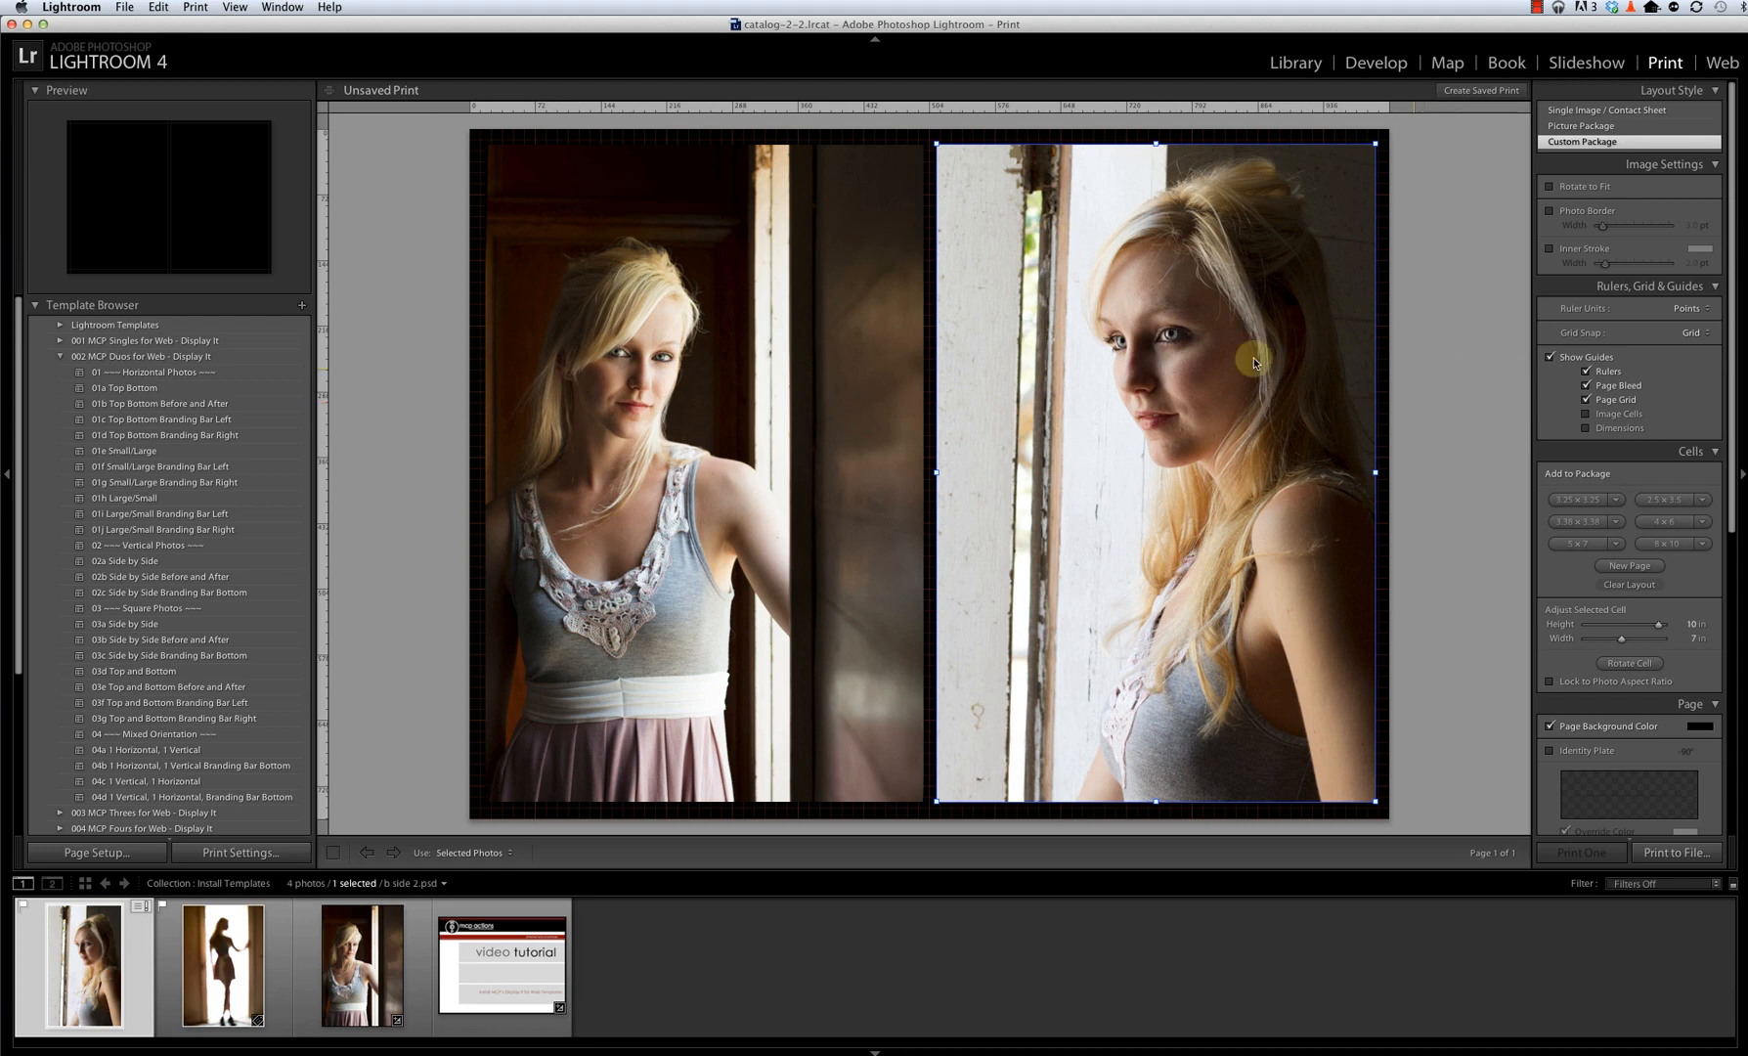
# Take Blog Post-2.psd from the left cell into the Develop module and create a virtual copy of it.
pyautogui.click(758, 470)
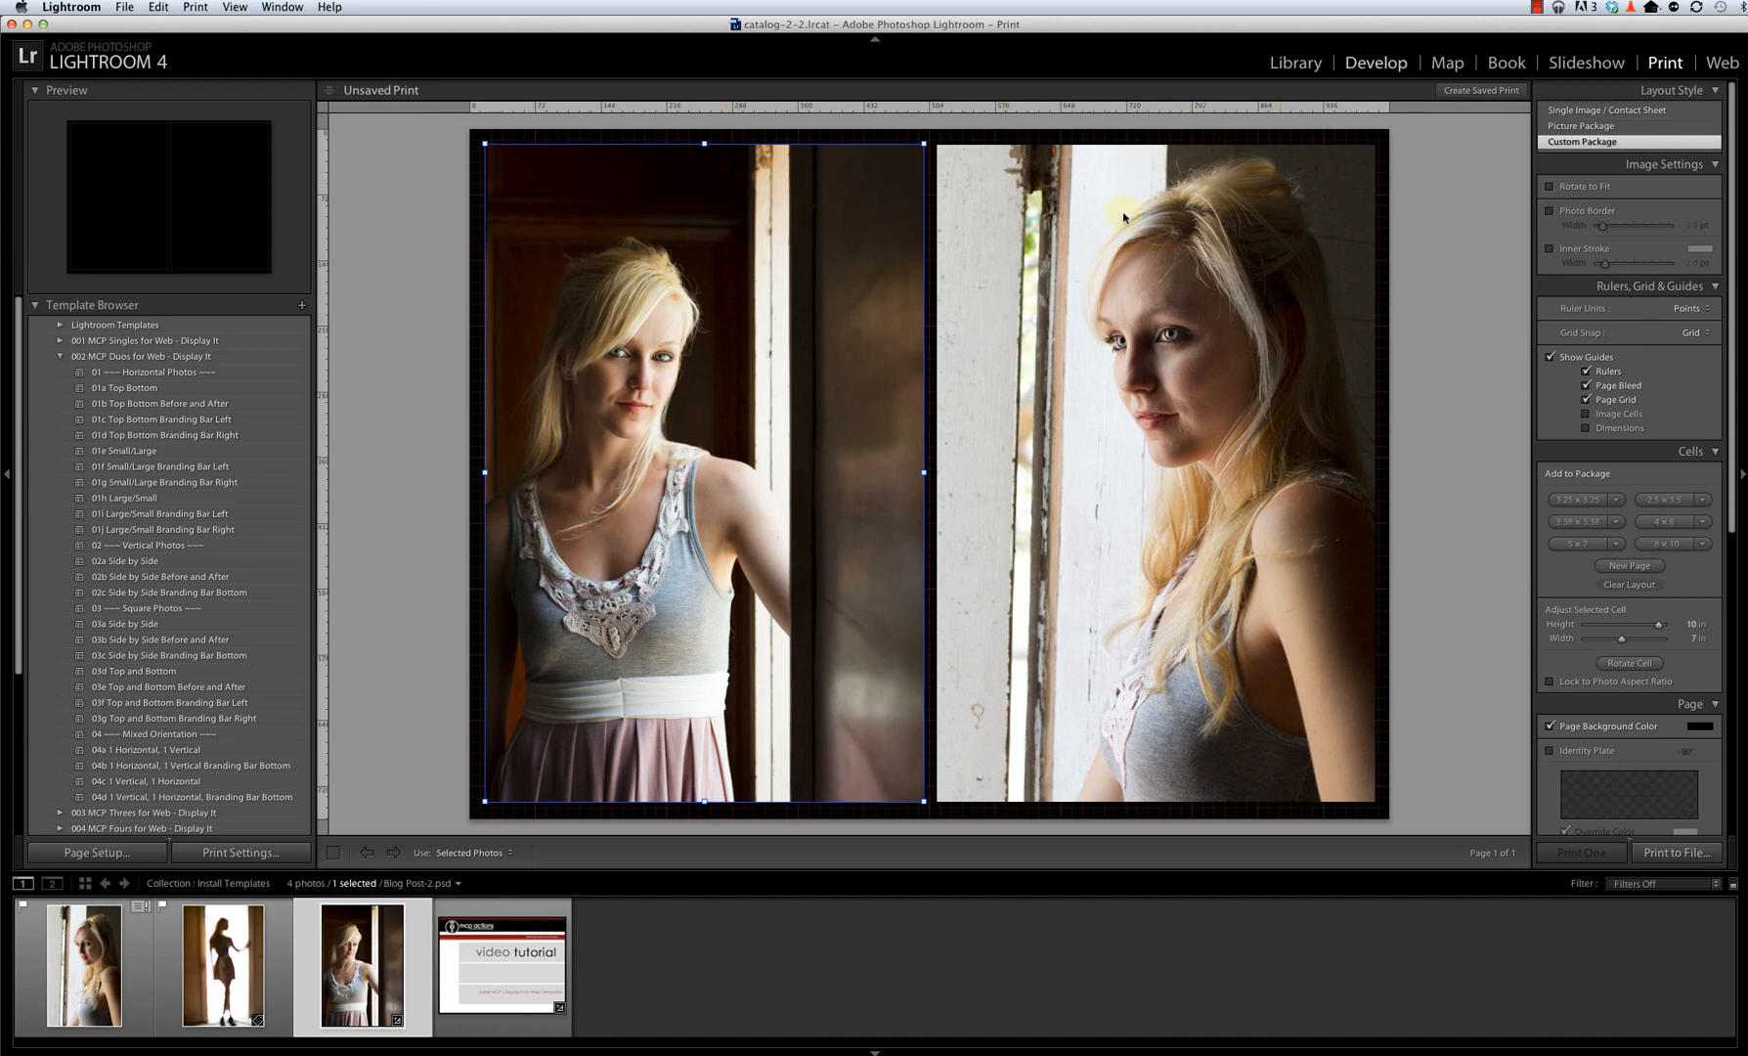
pyautogui.click(1358, 67)
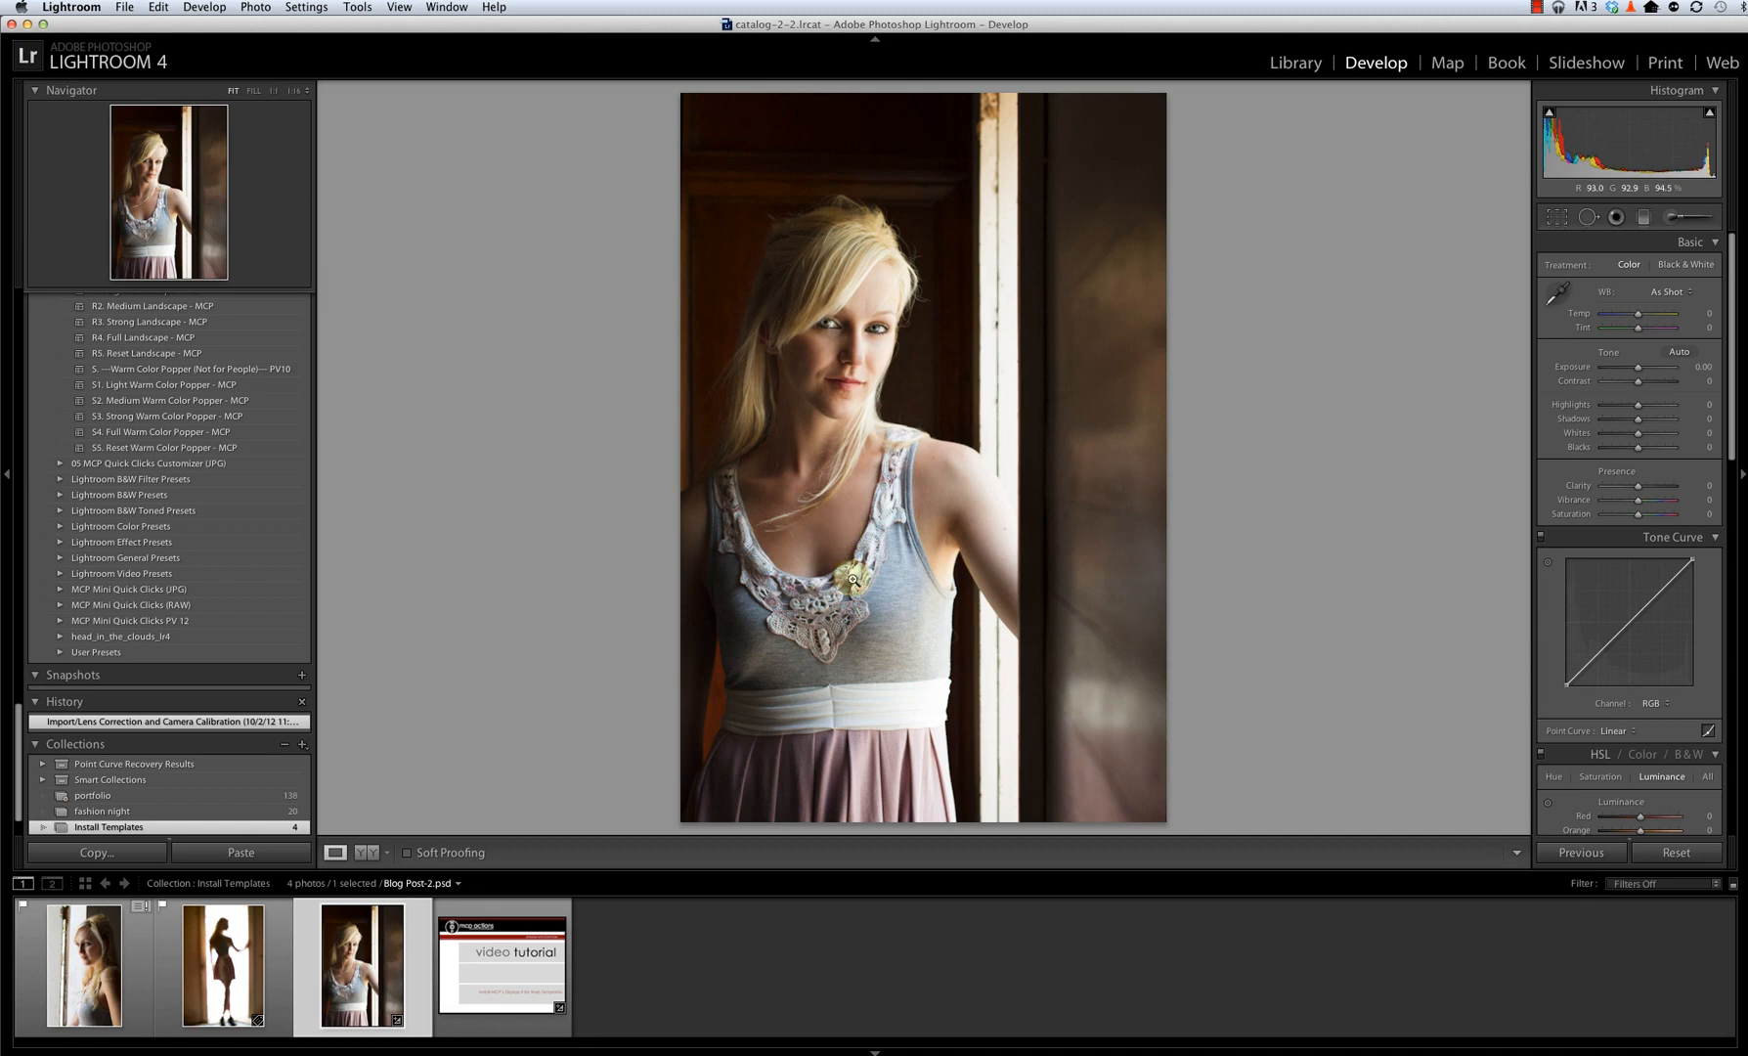
pyautogui.rightClick(903, 546)
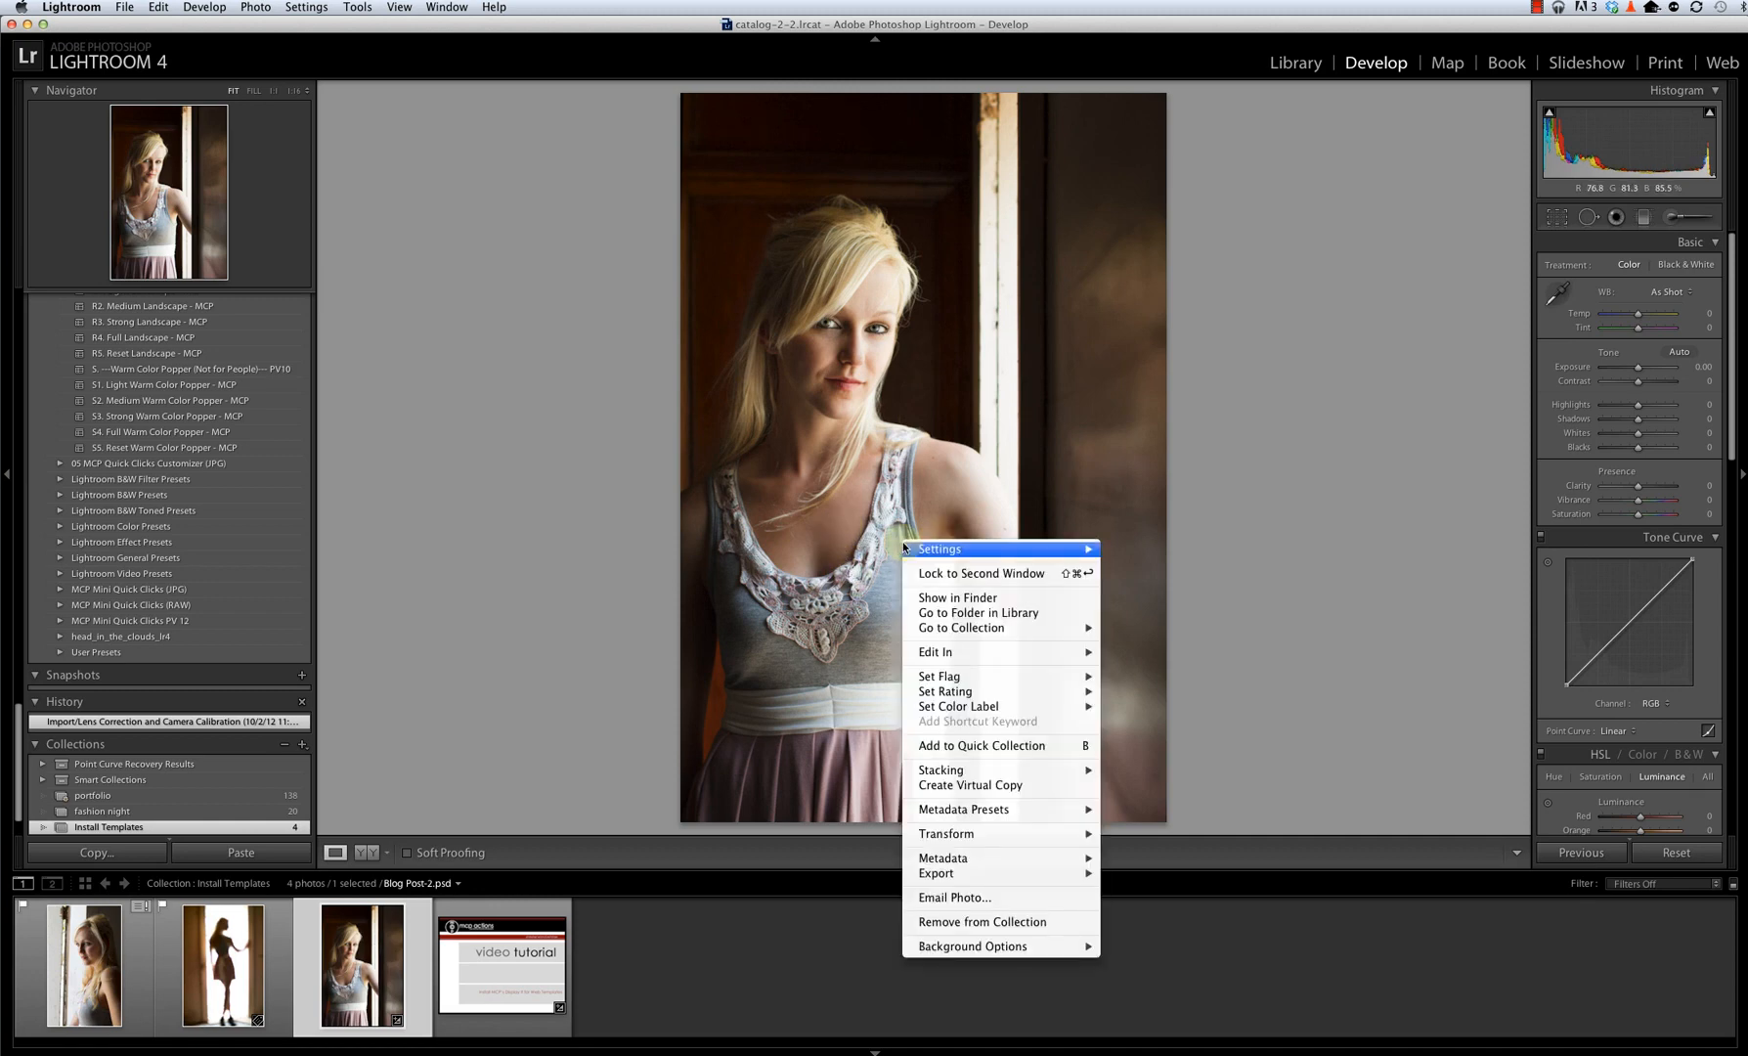
pyautogui.click(998, 785)
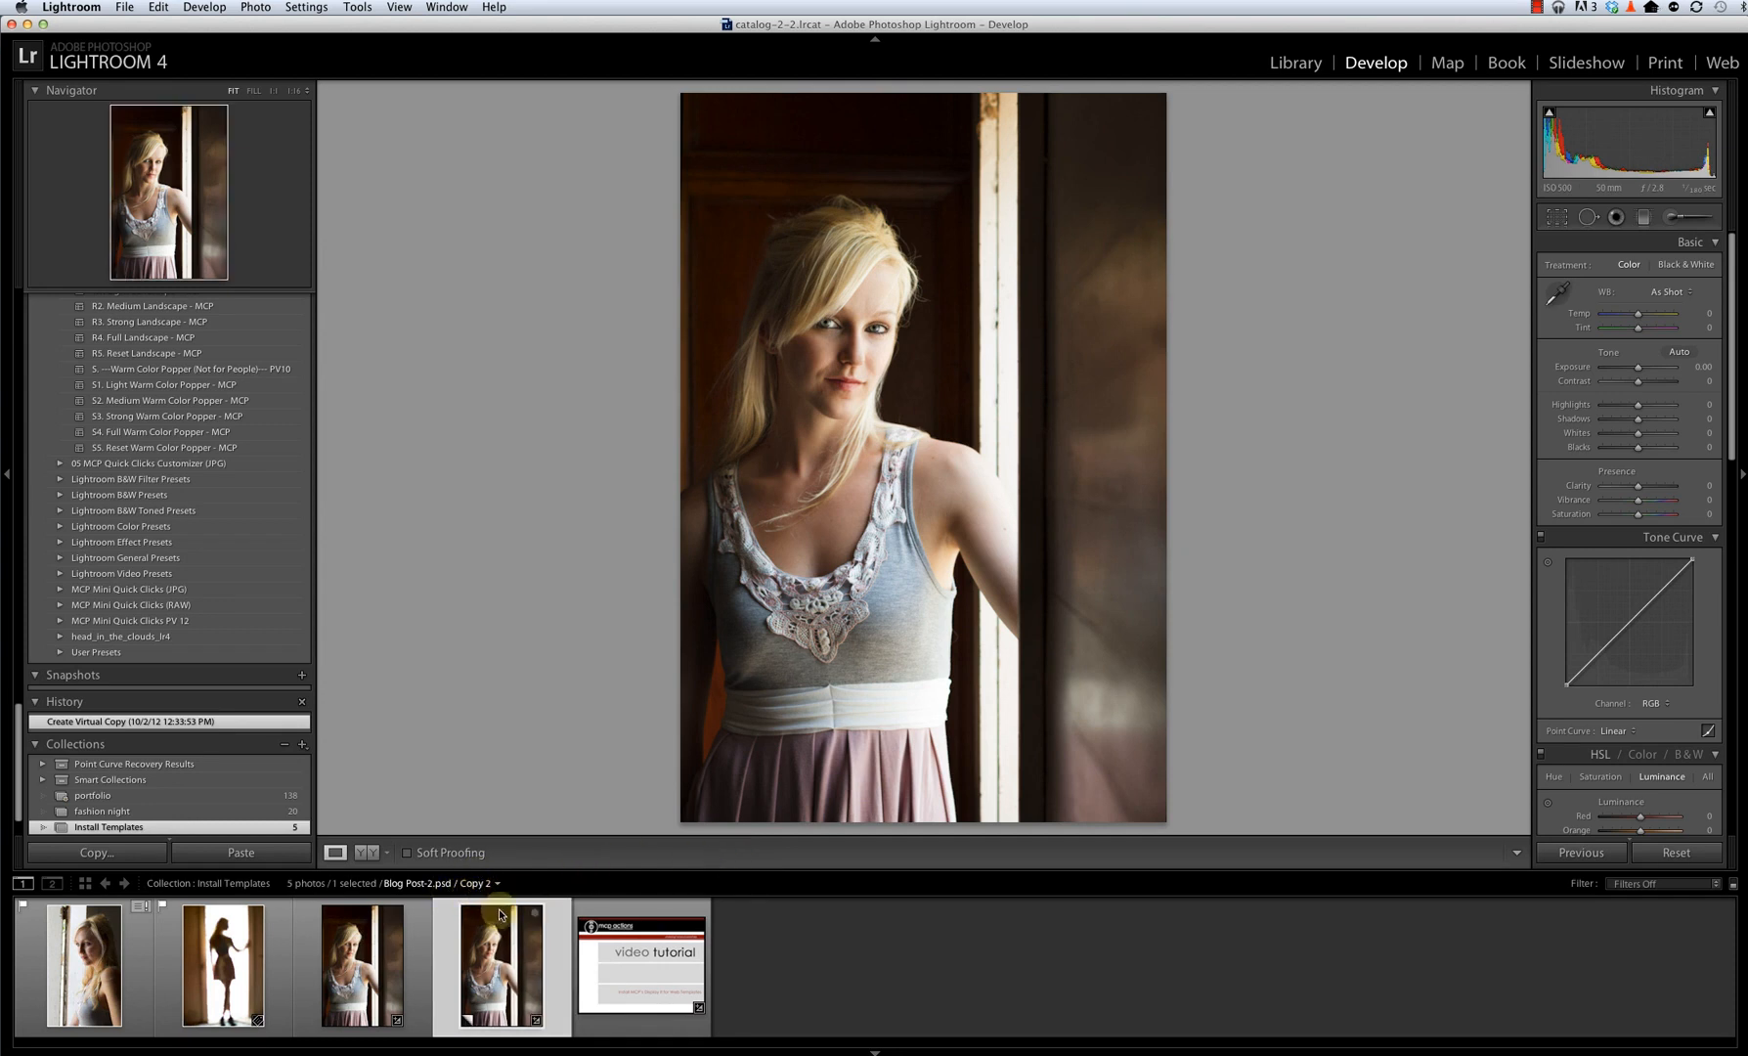
# Crop the virtual copy closer around the woman's head and upper body, keeping the Original aspect ratio.
pyautogui.click(1555, 218)
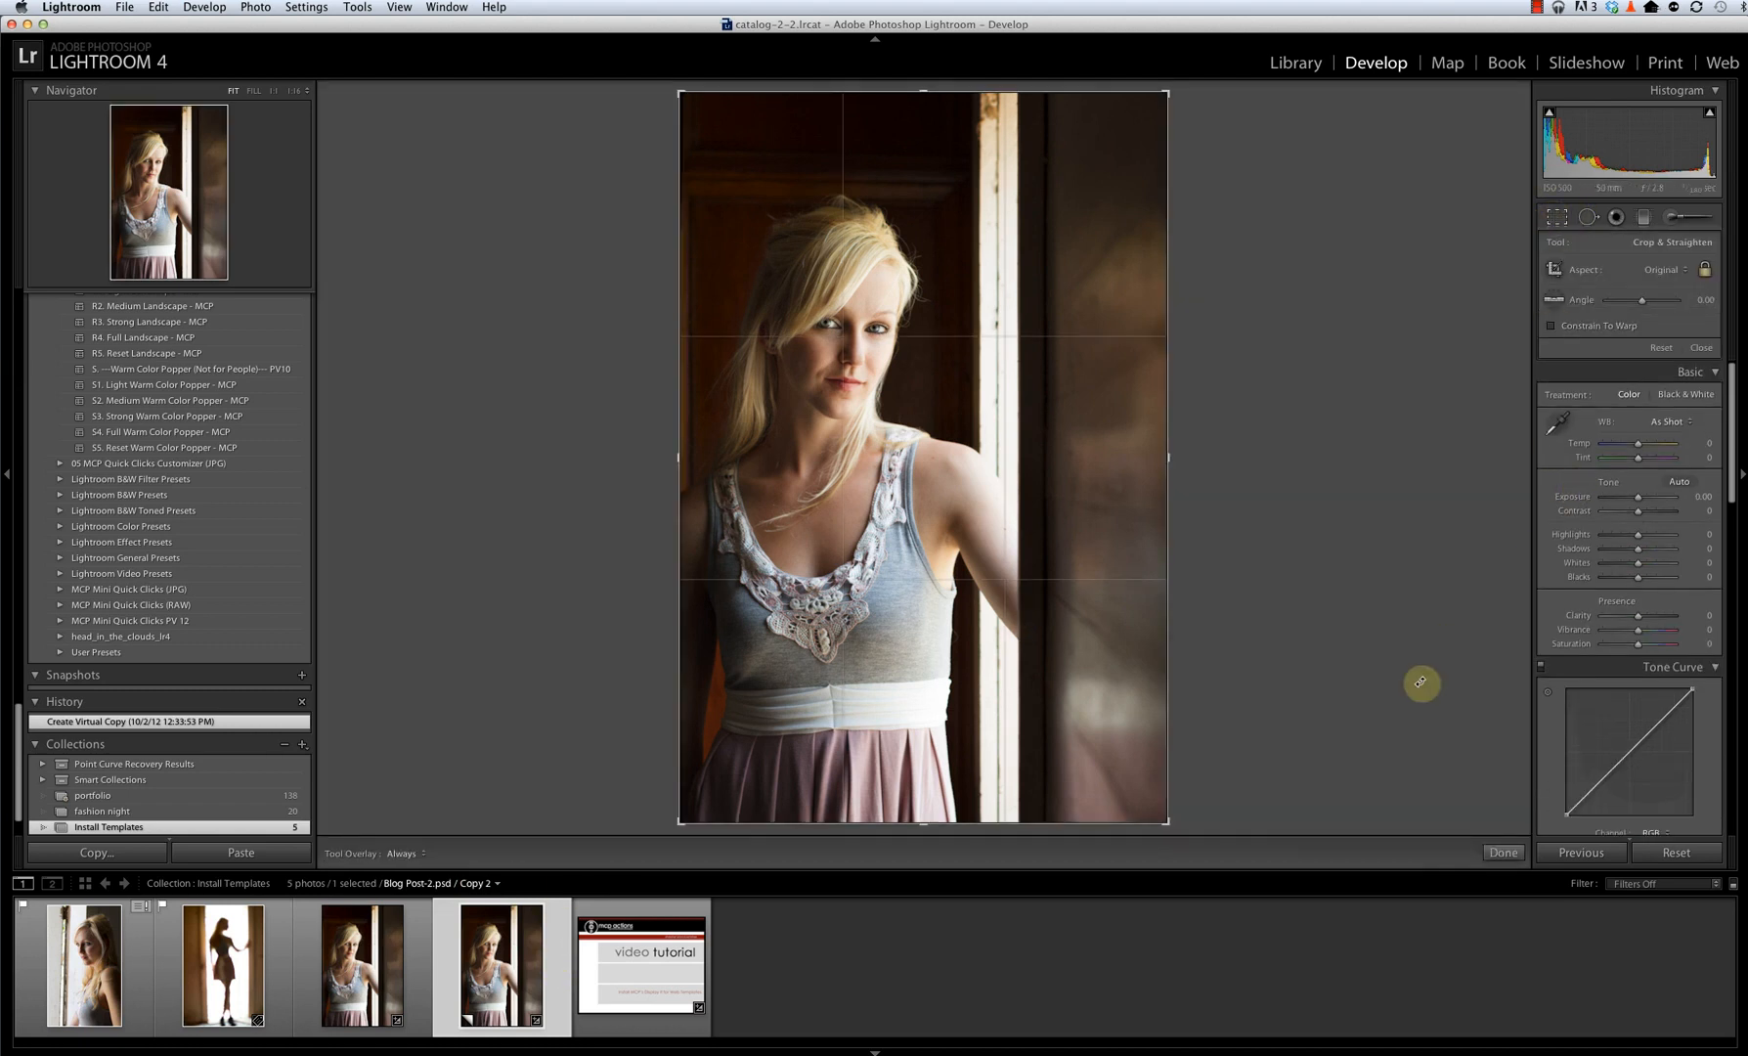
pyautogui.moveTo(1164, 825); pyautogui.dragTo(1087, 767)
pyautogui.moveTo(995, 617); pyautogui.dragTo(994, 577)
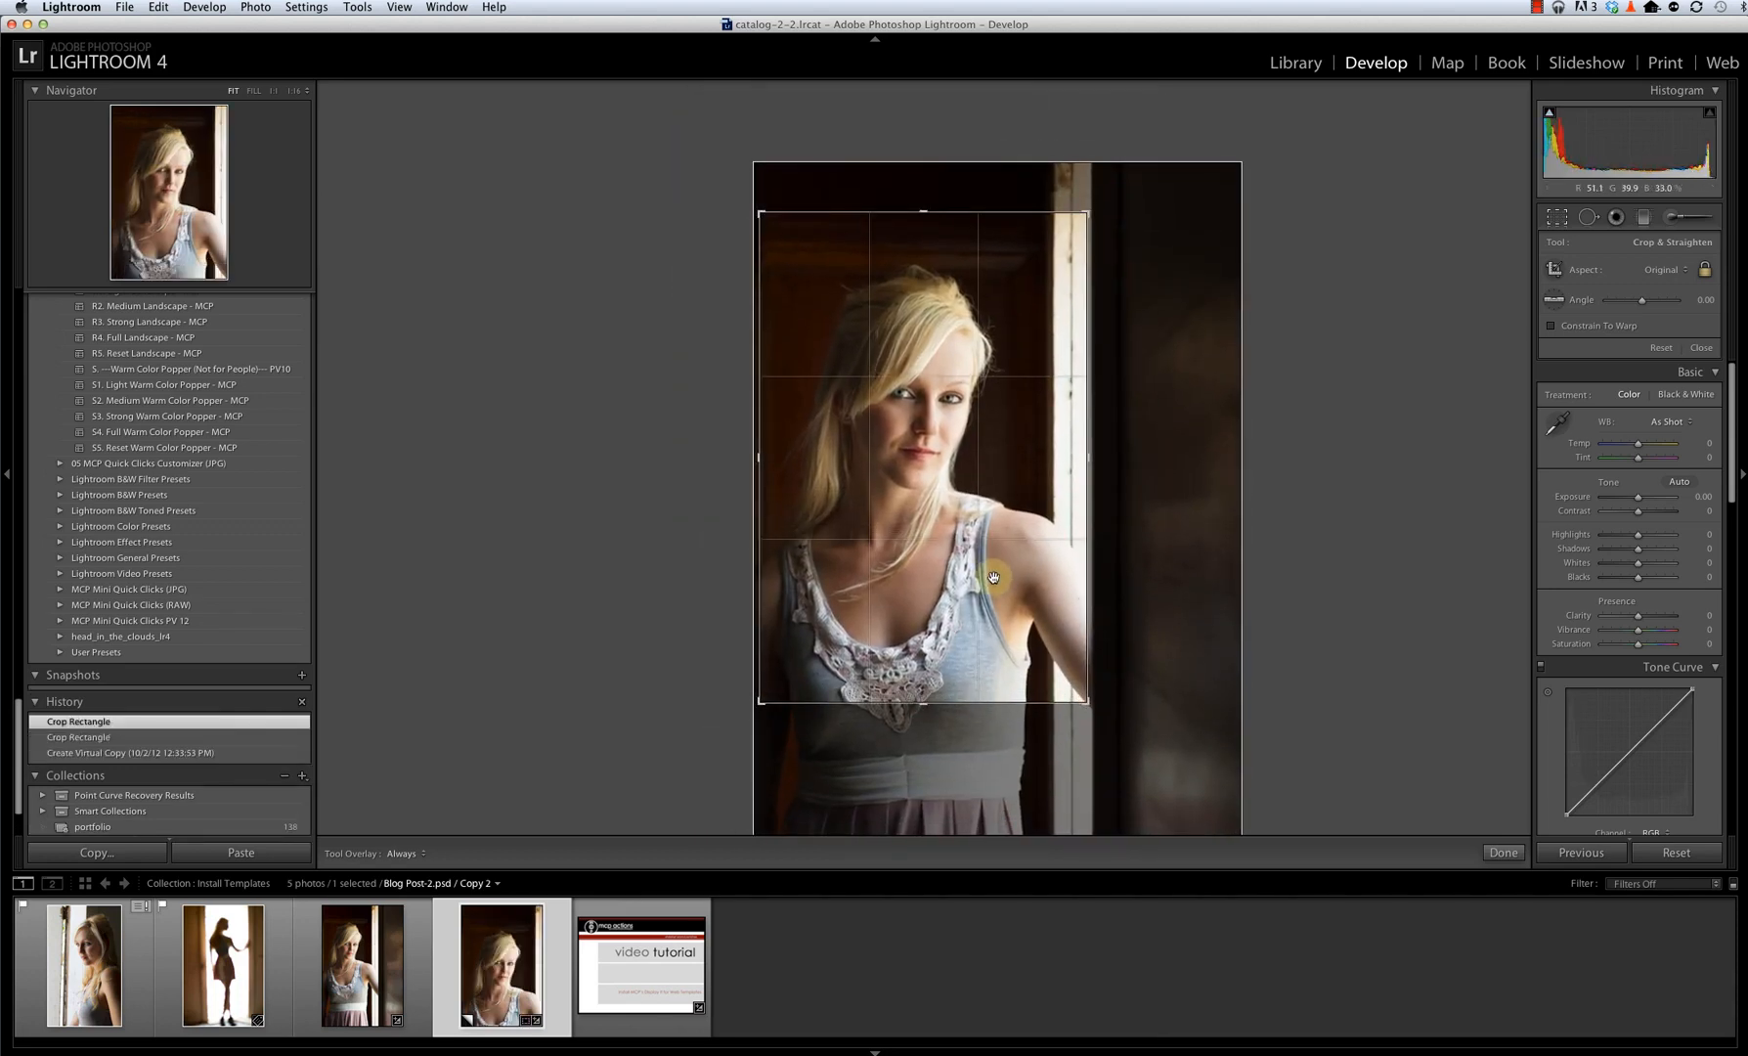
pyautogui.click(1556, 219)
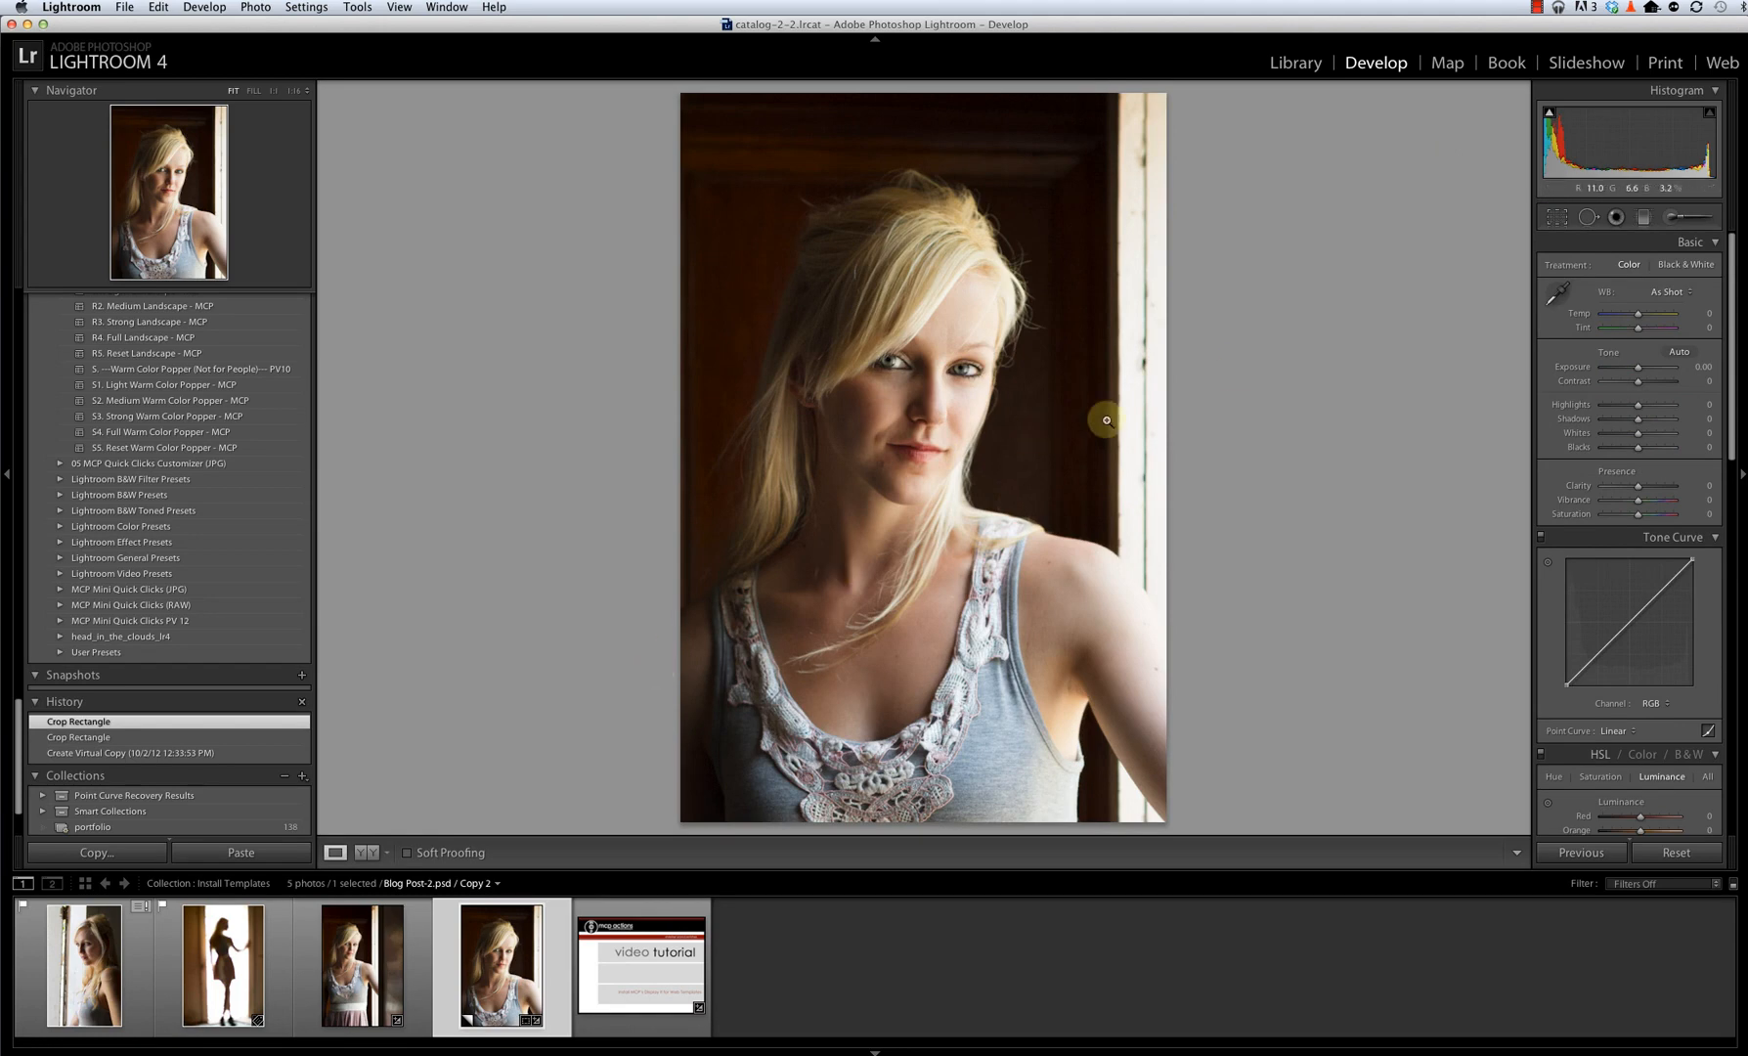
# In the Print module, fill the left cell with the cropped virtual copy and the right with b side 2.psd, and hide the page grid.
pyautogui.click(1662, 62)
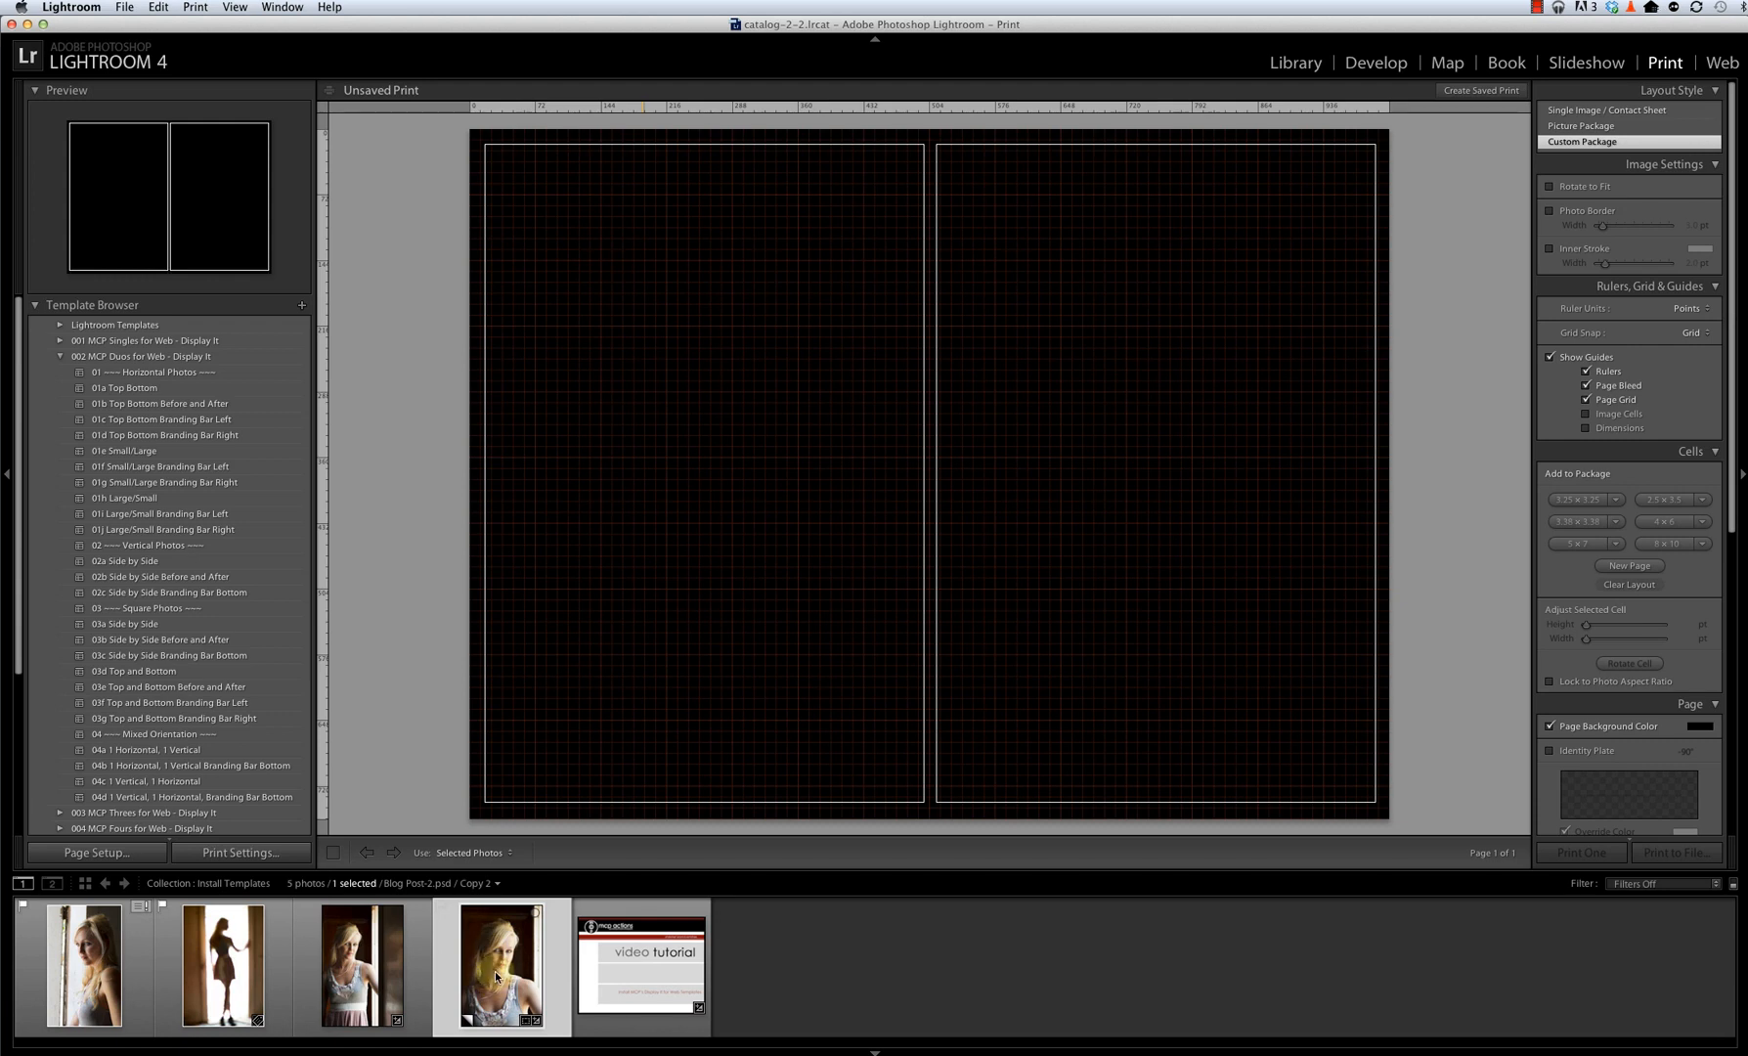
pyautogui.moveTo(495, 976); pyautogui.dragTo(529, 799)
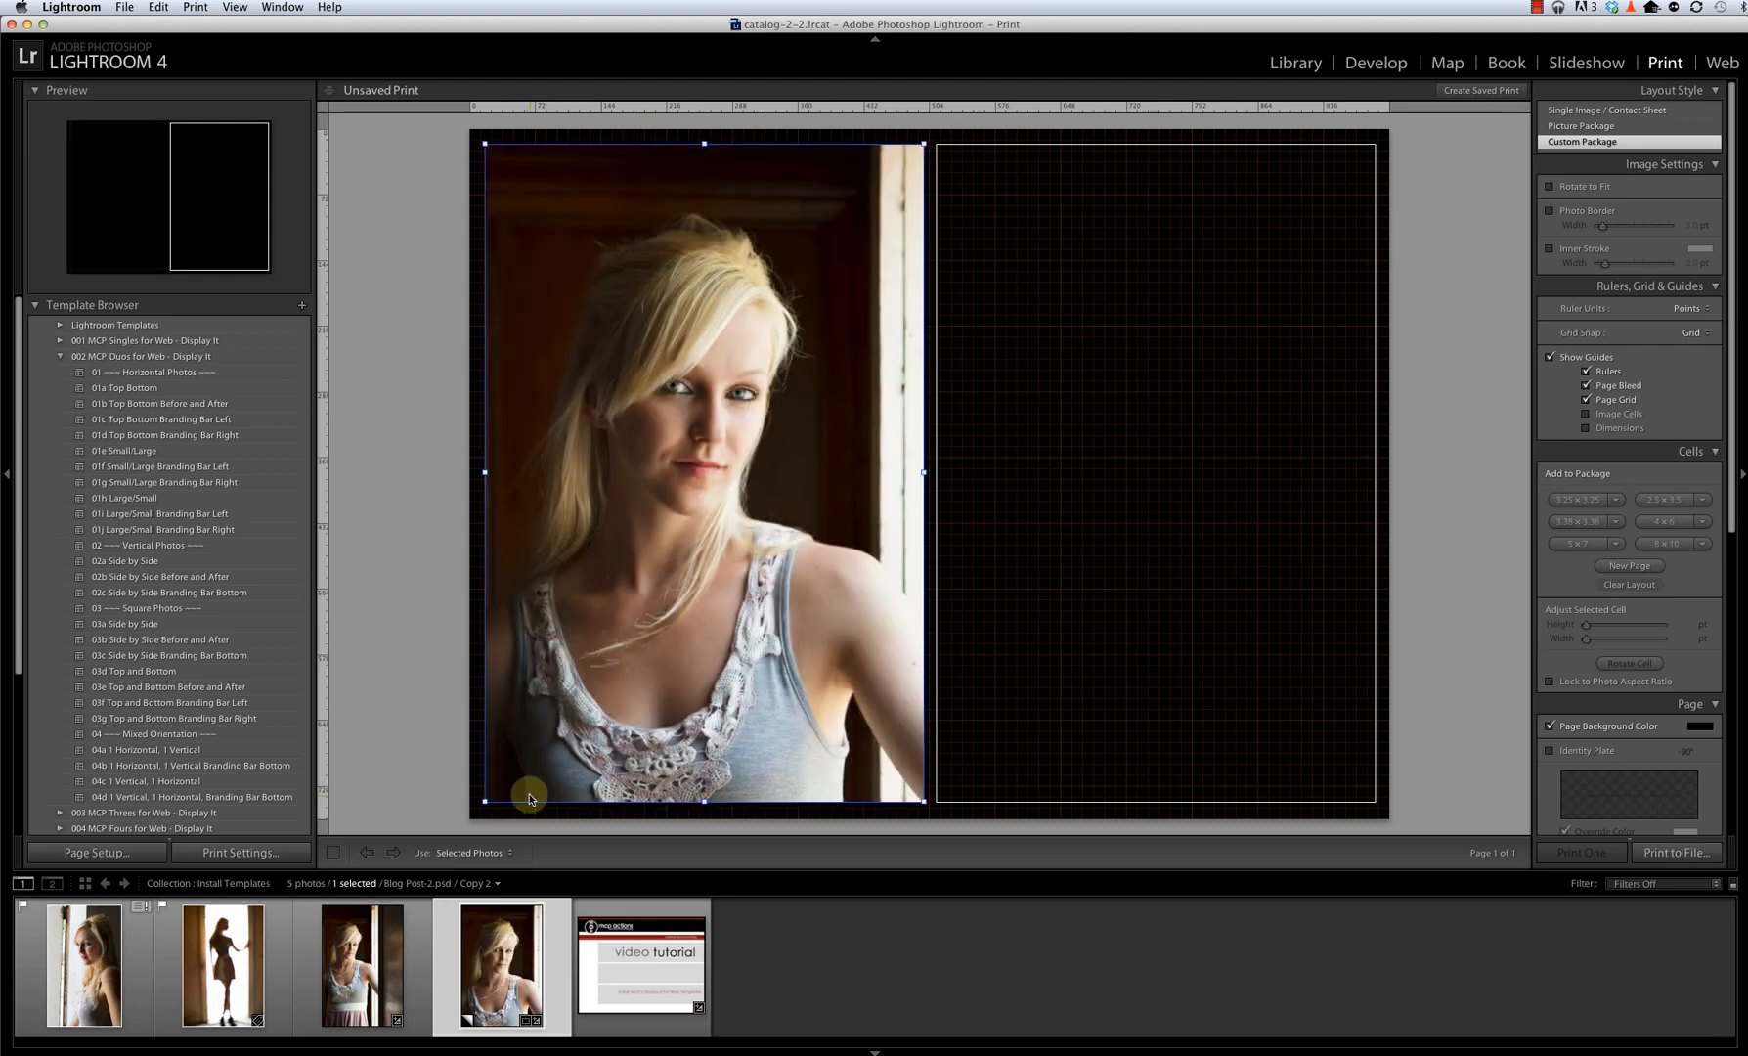
pyautogui.moveTo(97, 973); pyautogui.dragTo(1117, 549)
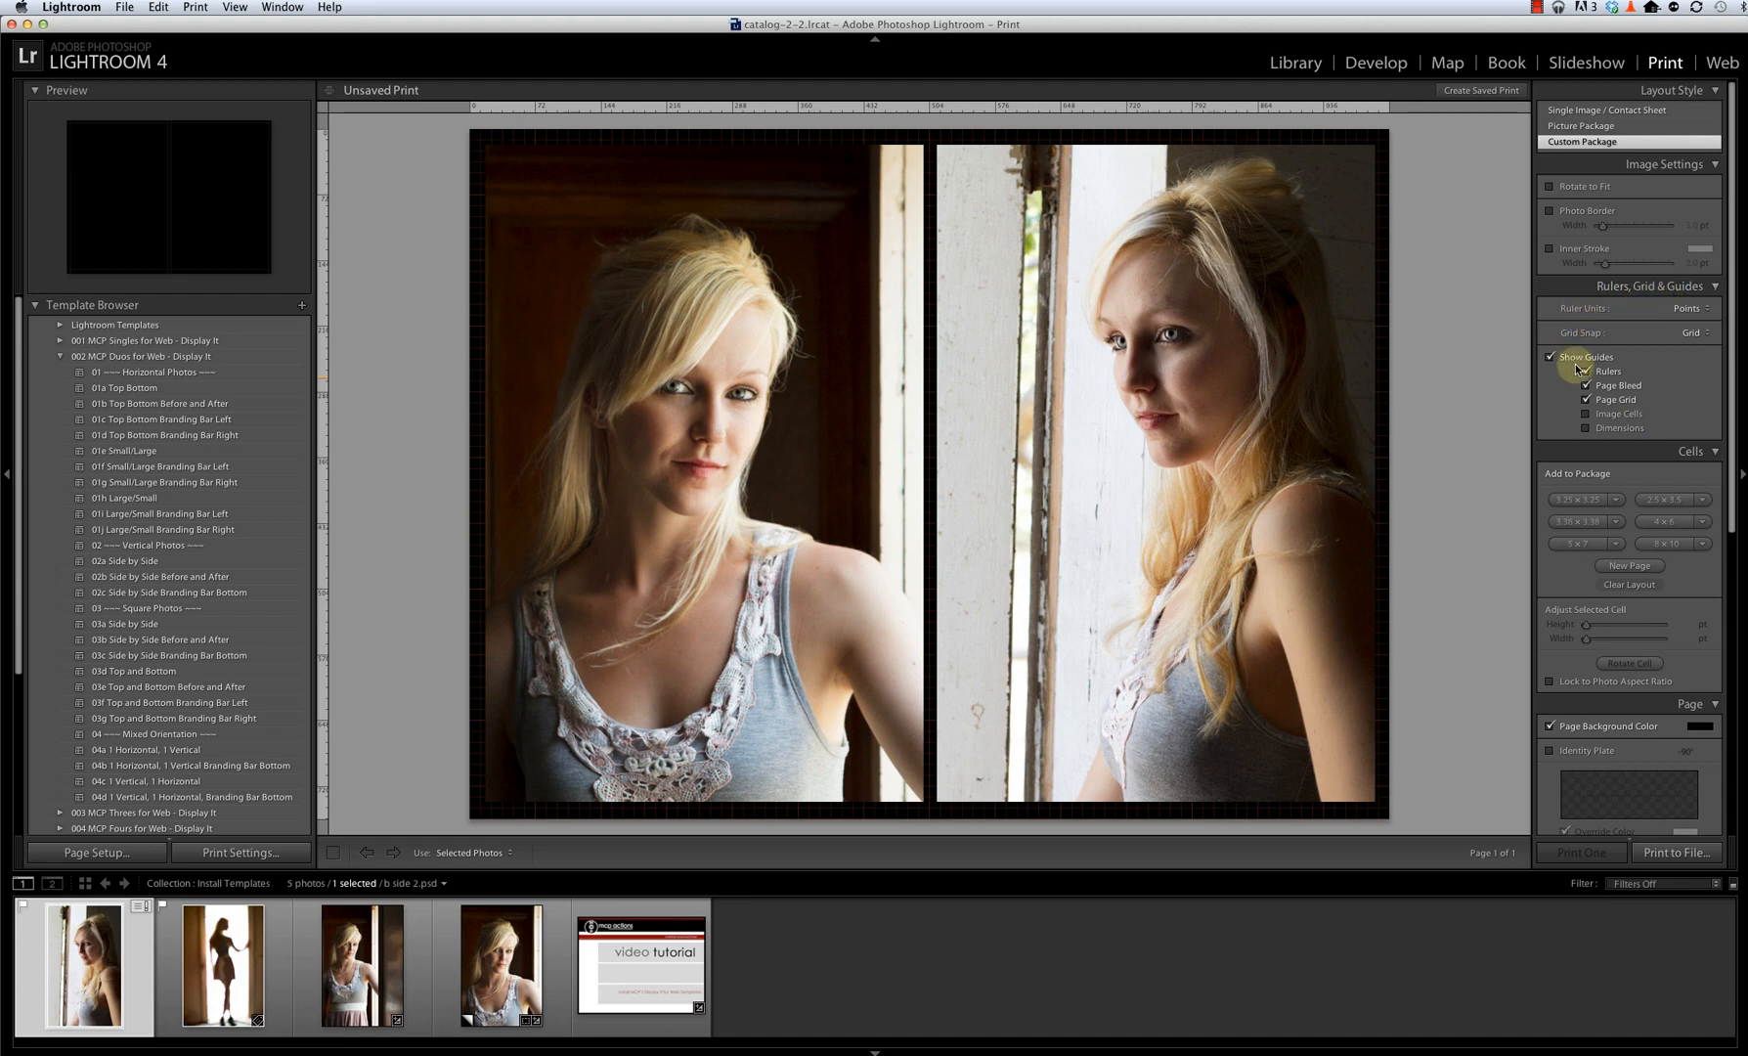
pyautogui.click(1586, 399)
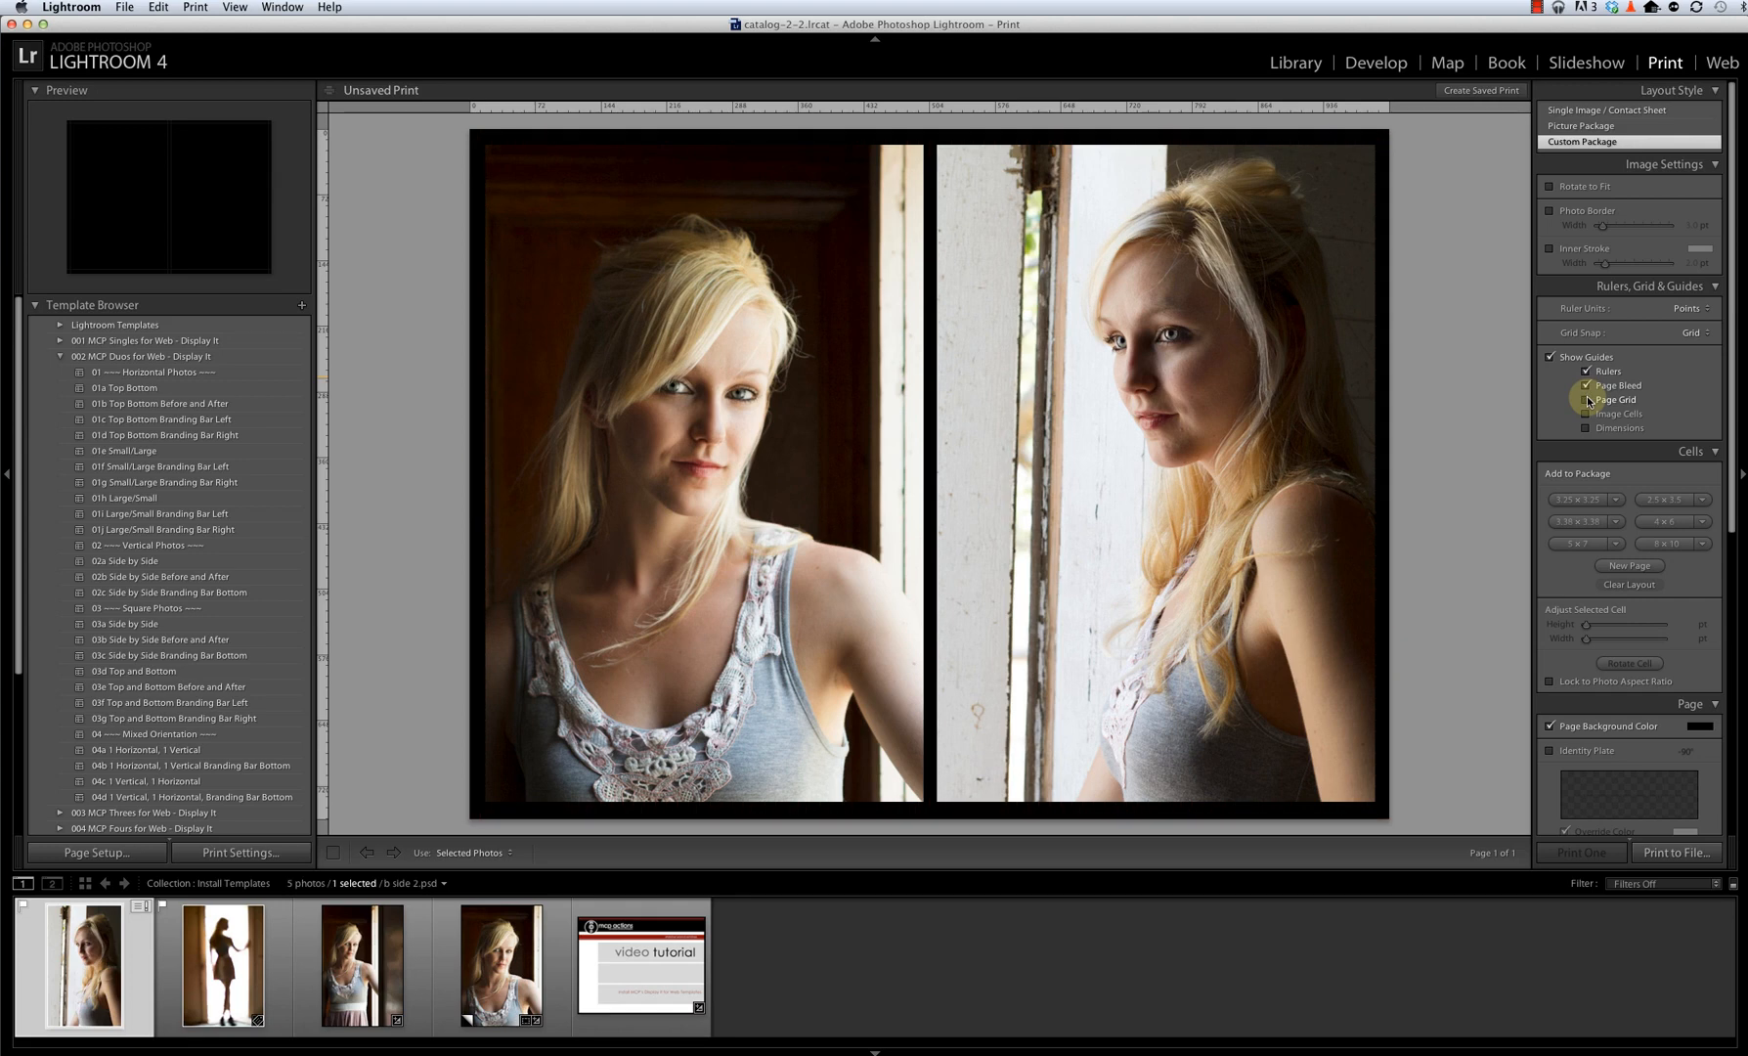
# Open the Page Background Color picker and try the white and black swatches.
pyautogui.scroll(-5, 1587, 396)
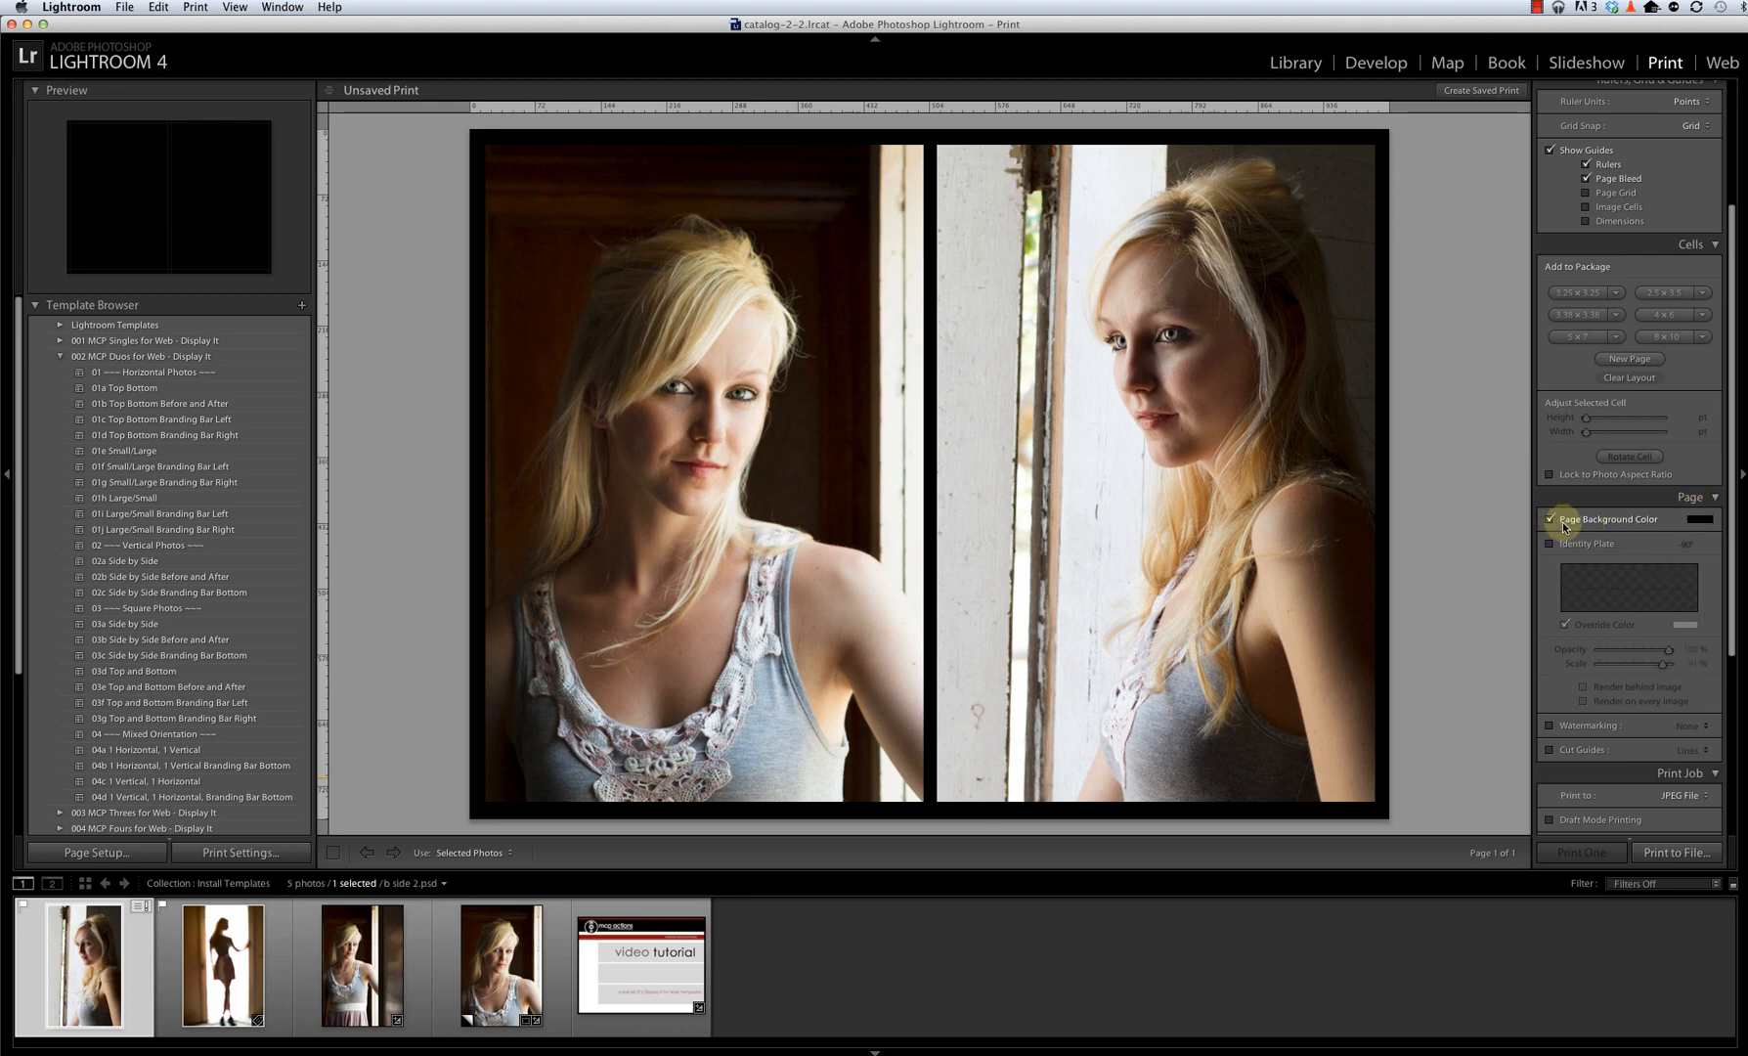
pyautogui.click(1699, 524)
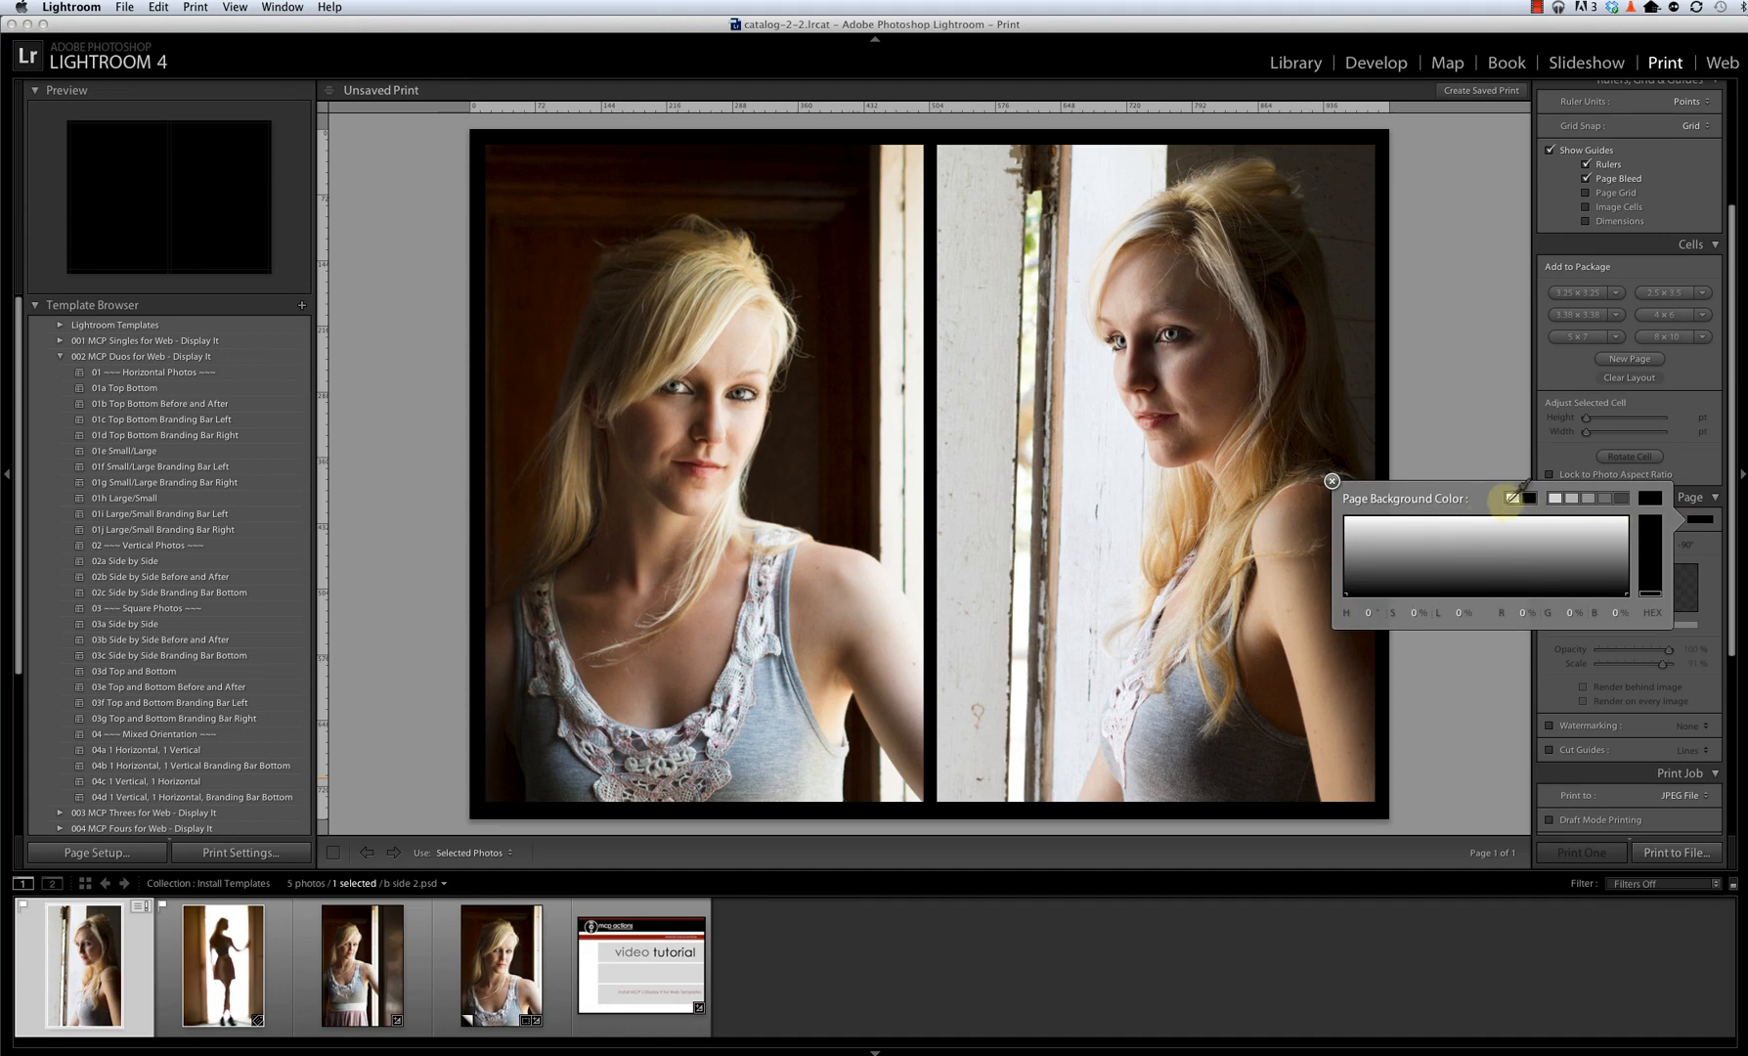
pyautogui.click(1512, 498)
pyautogui.click(1530, 498)
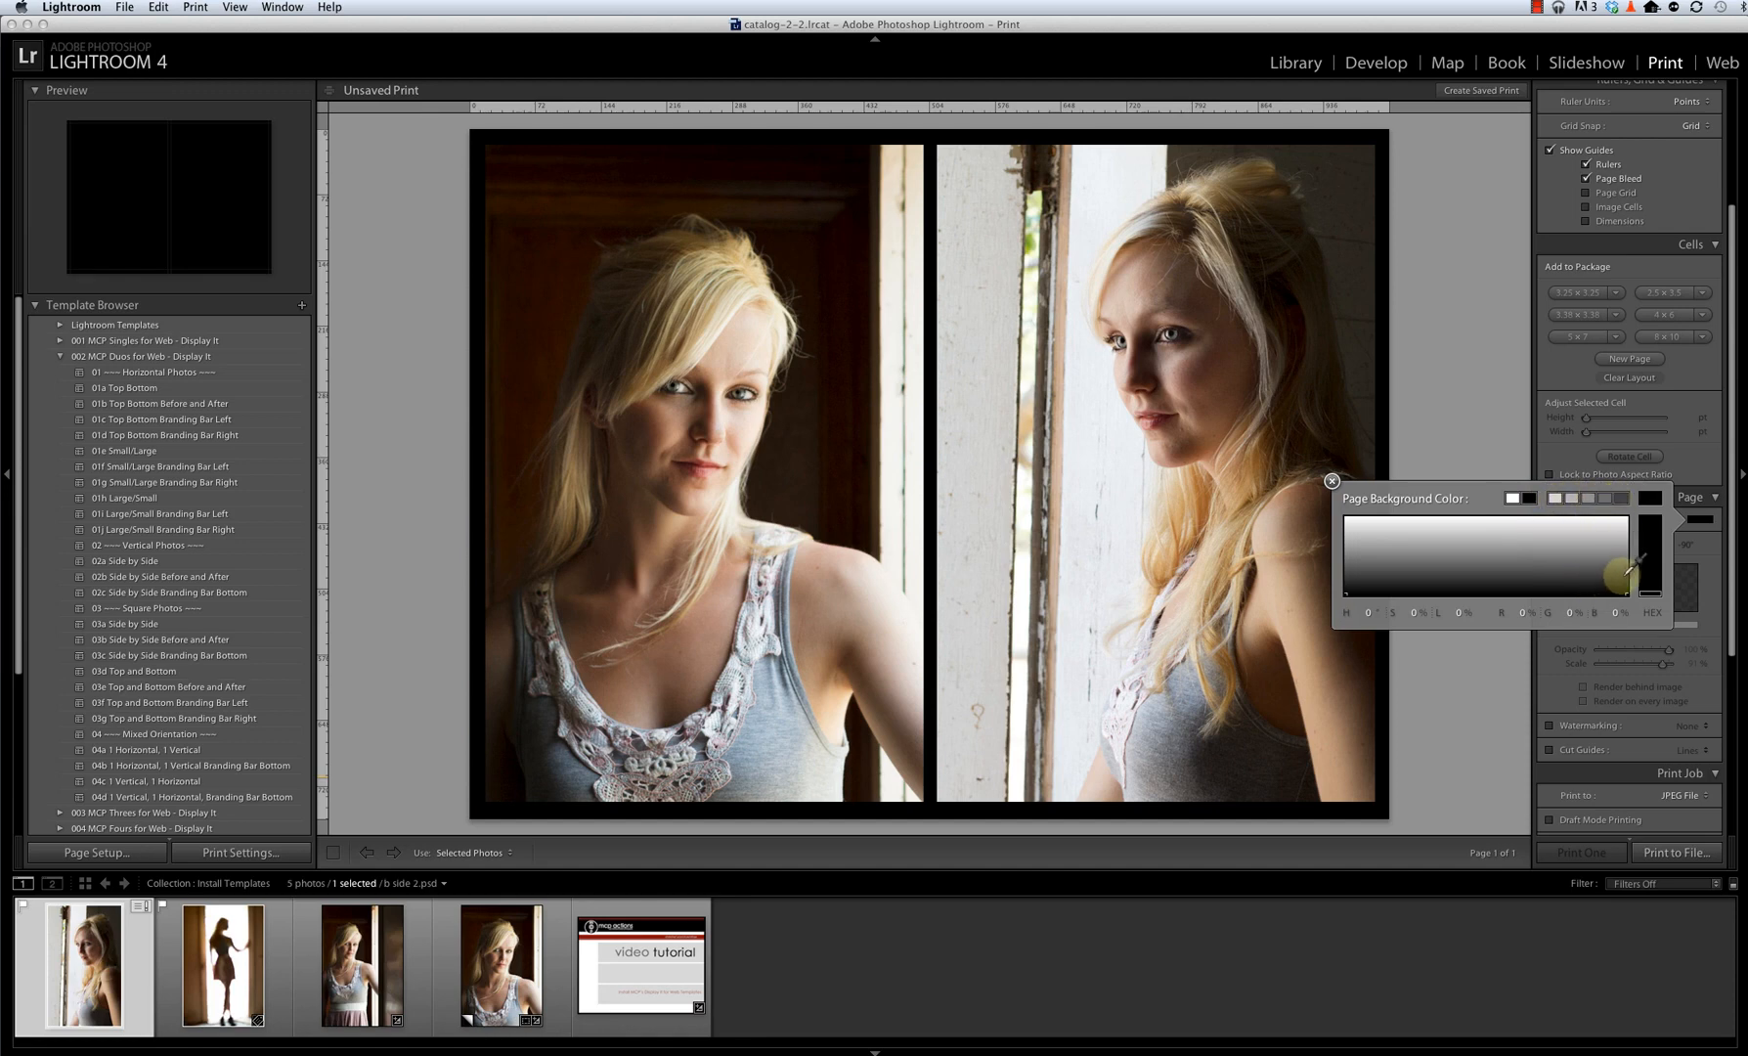
# Switch the page background color values between RGB and HEX, and set the red value to 10%.
pyautogui.click(1523, 616)
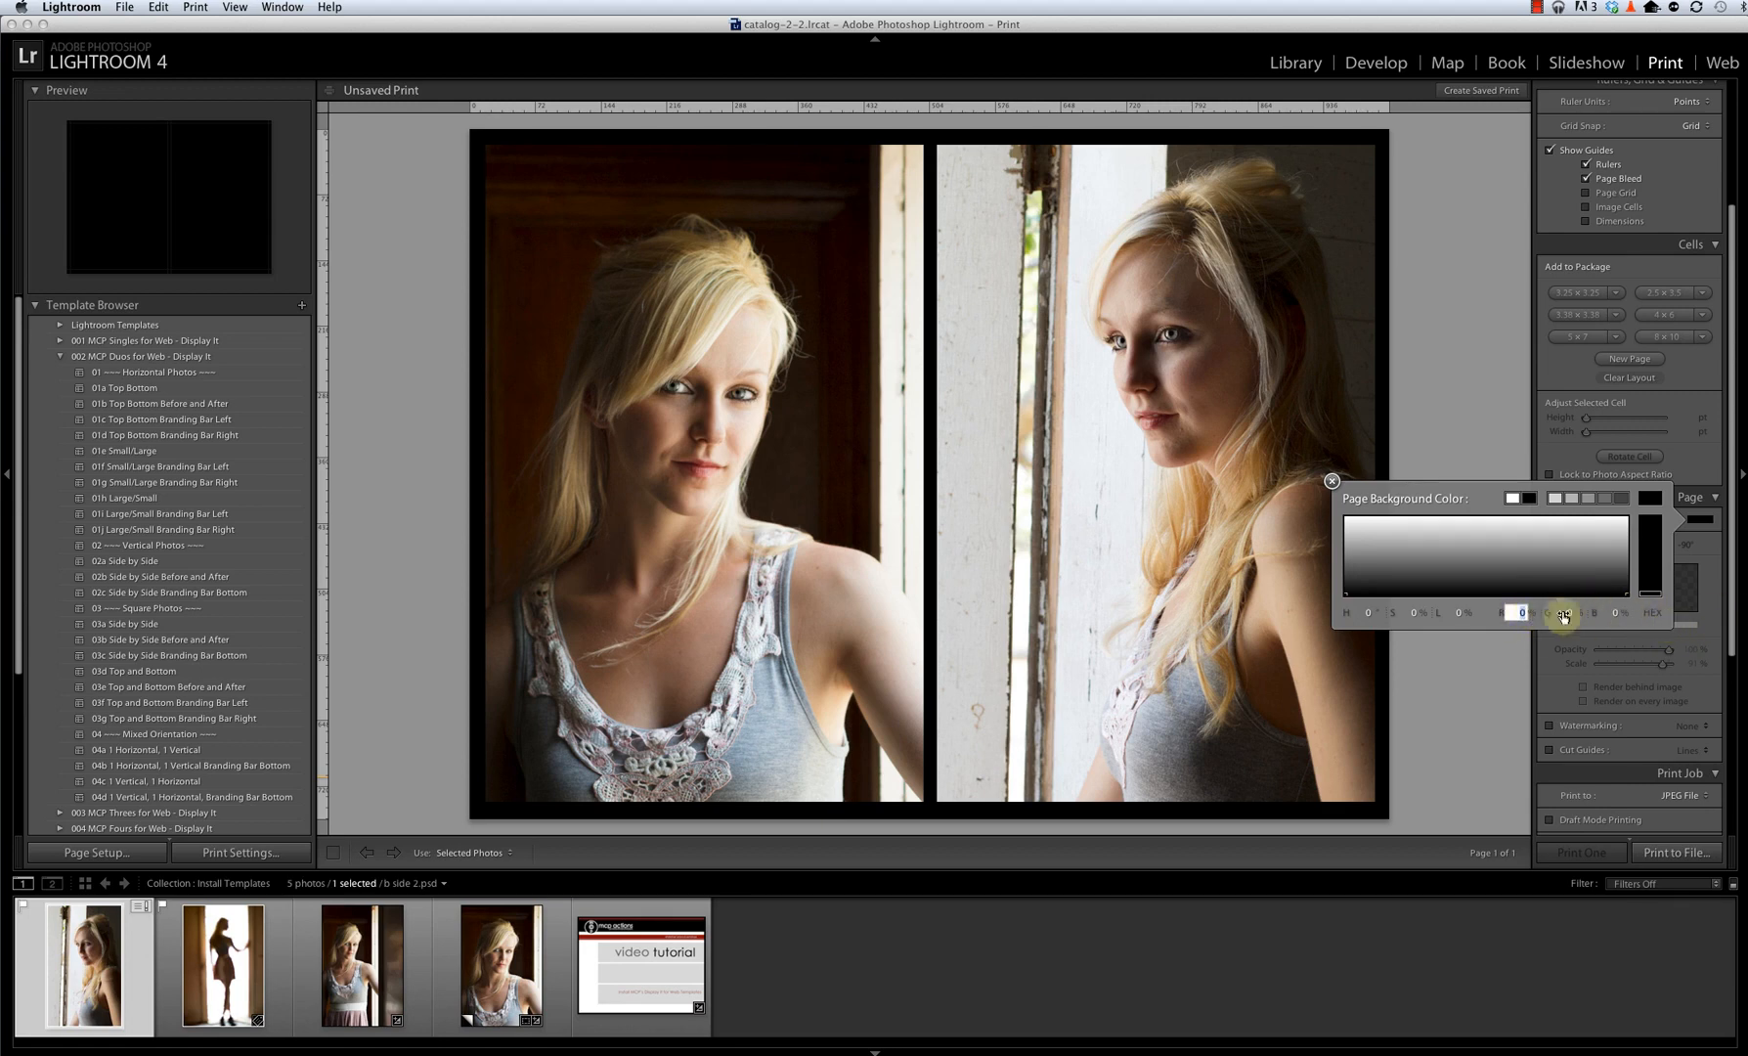
pyautogui.click(1656, 615)
pyautogui.click(1656, 616)
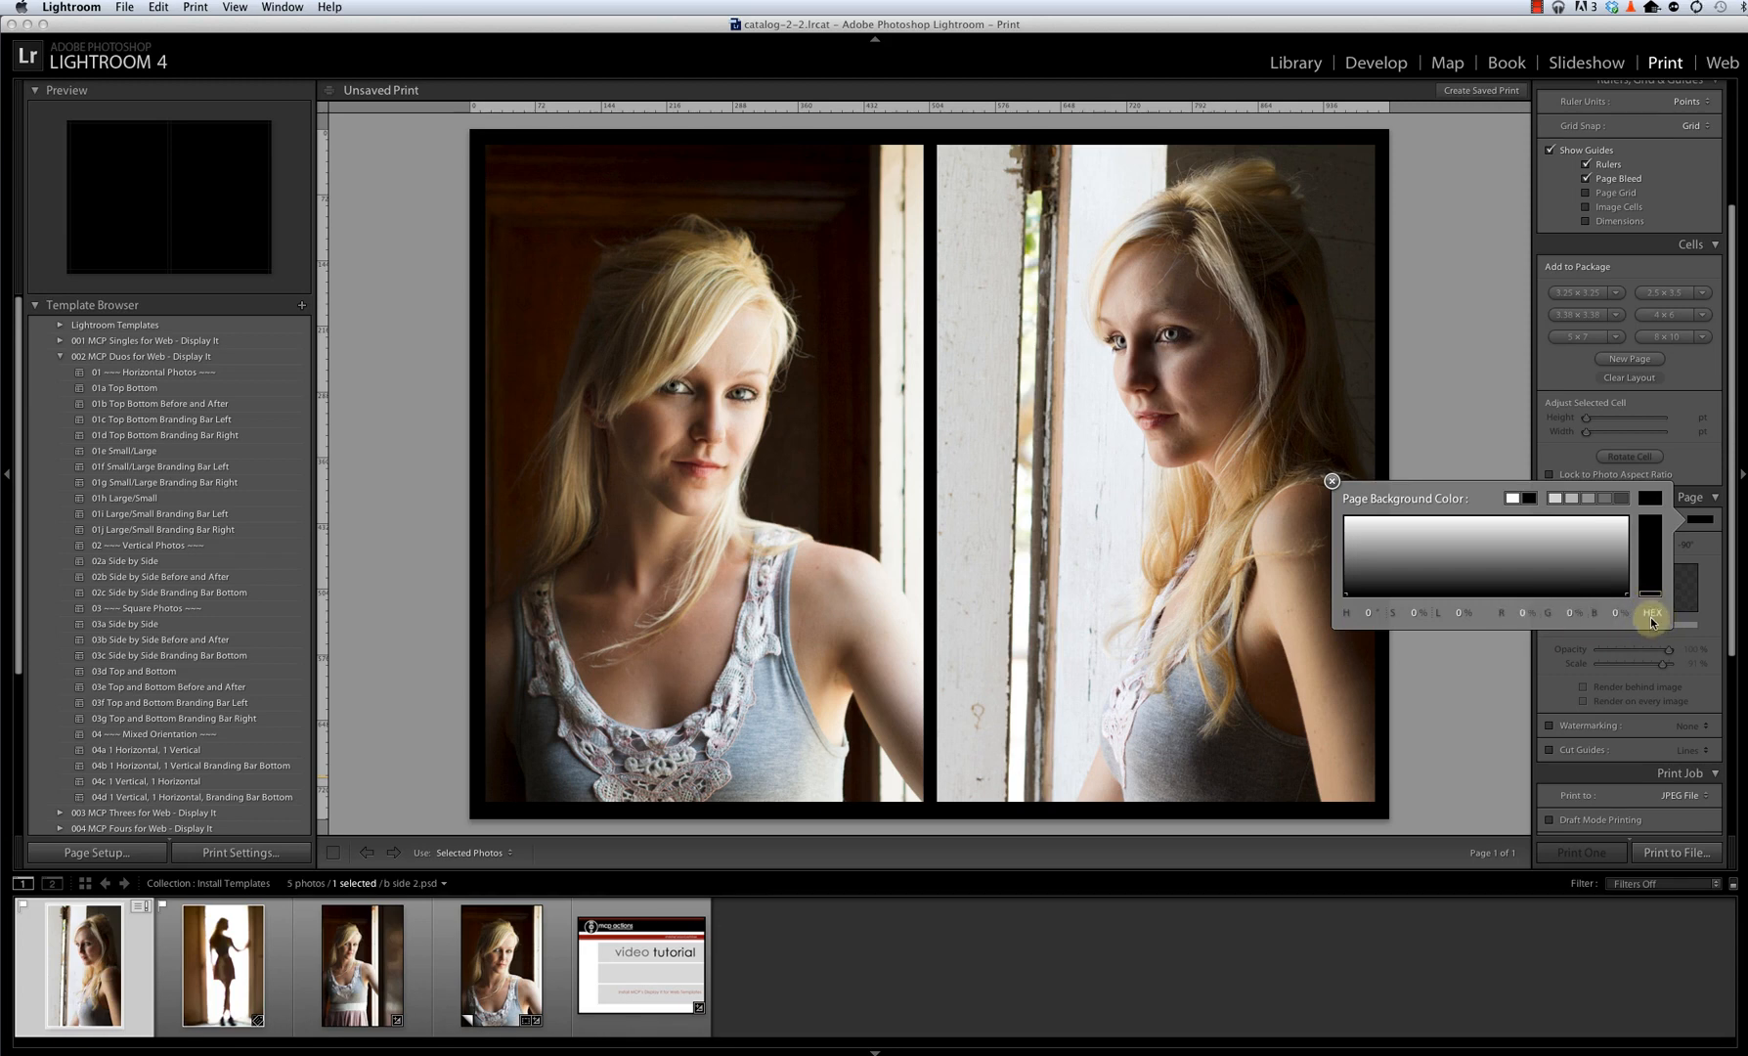
pyautogui.click(1654, 615)
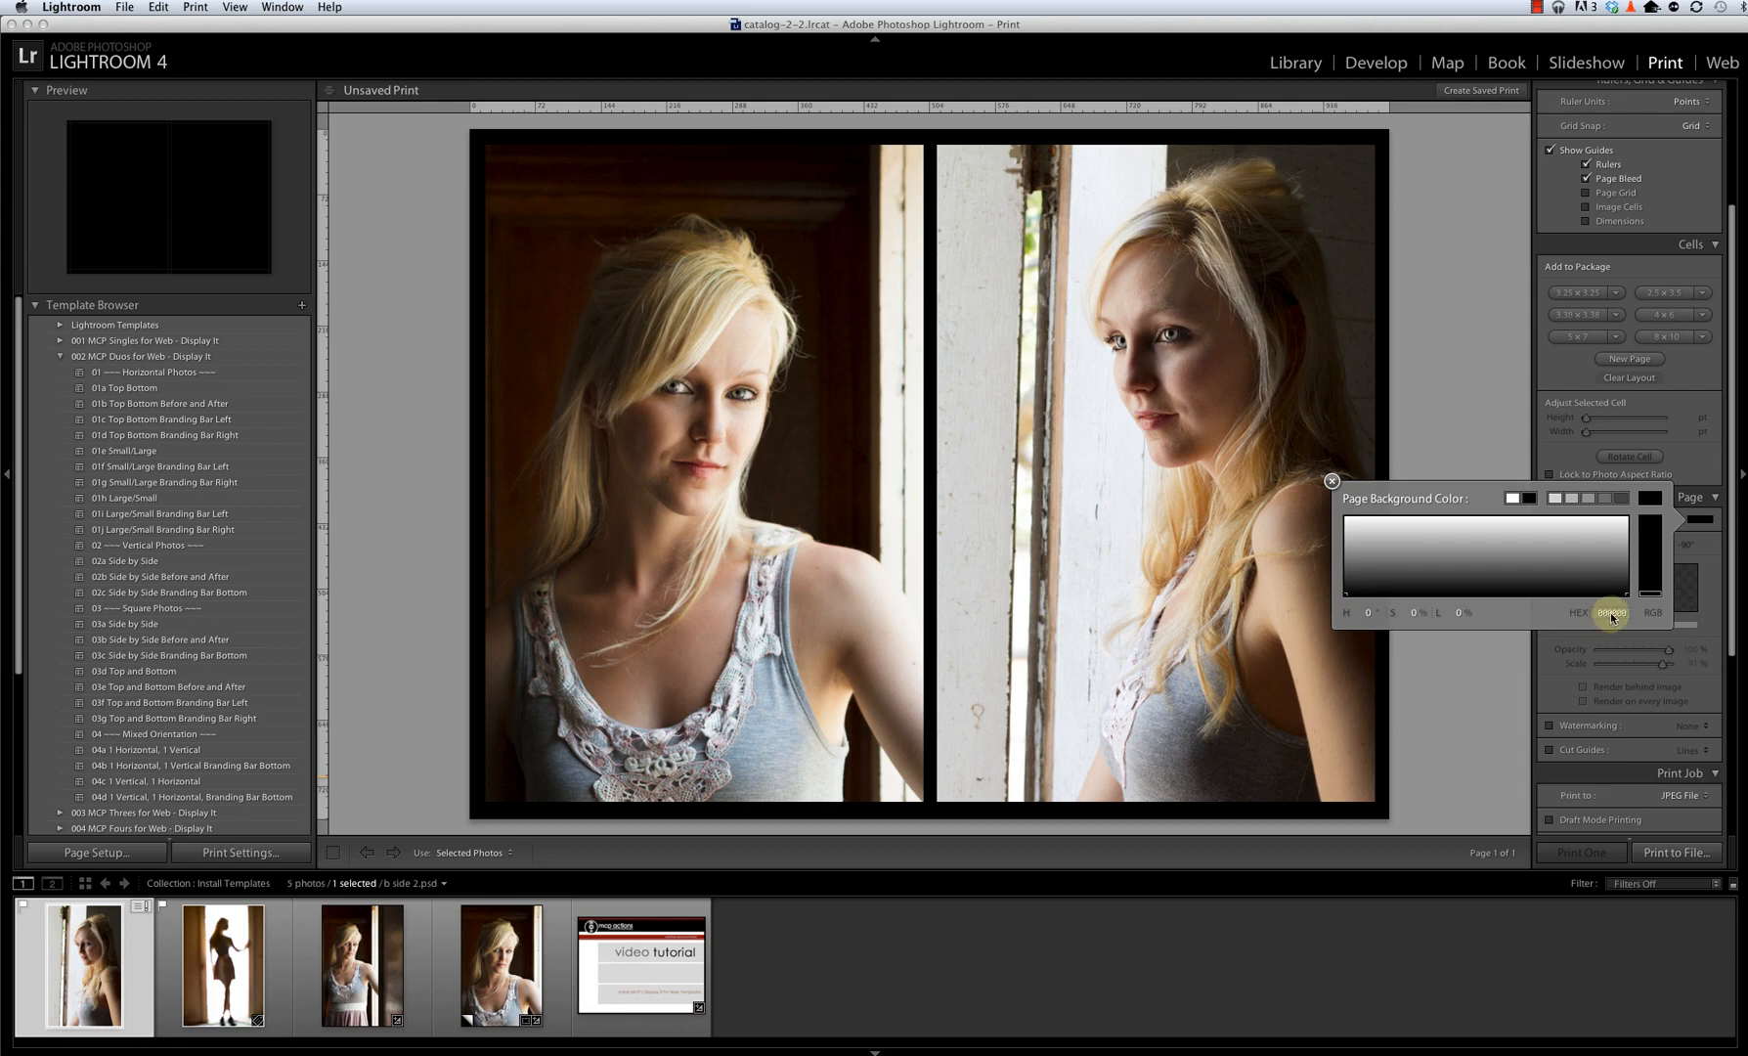
pyautogui.click(1651, 612)
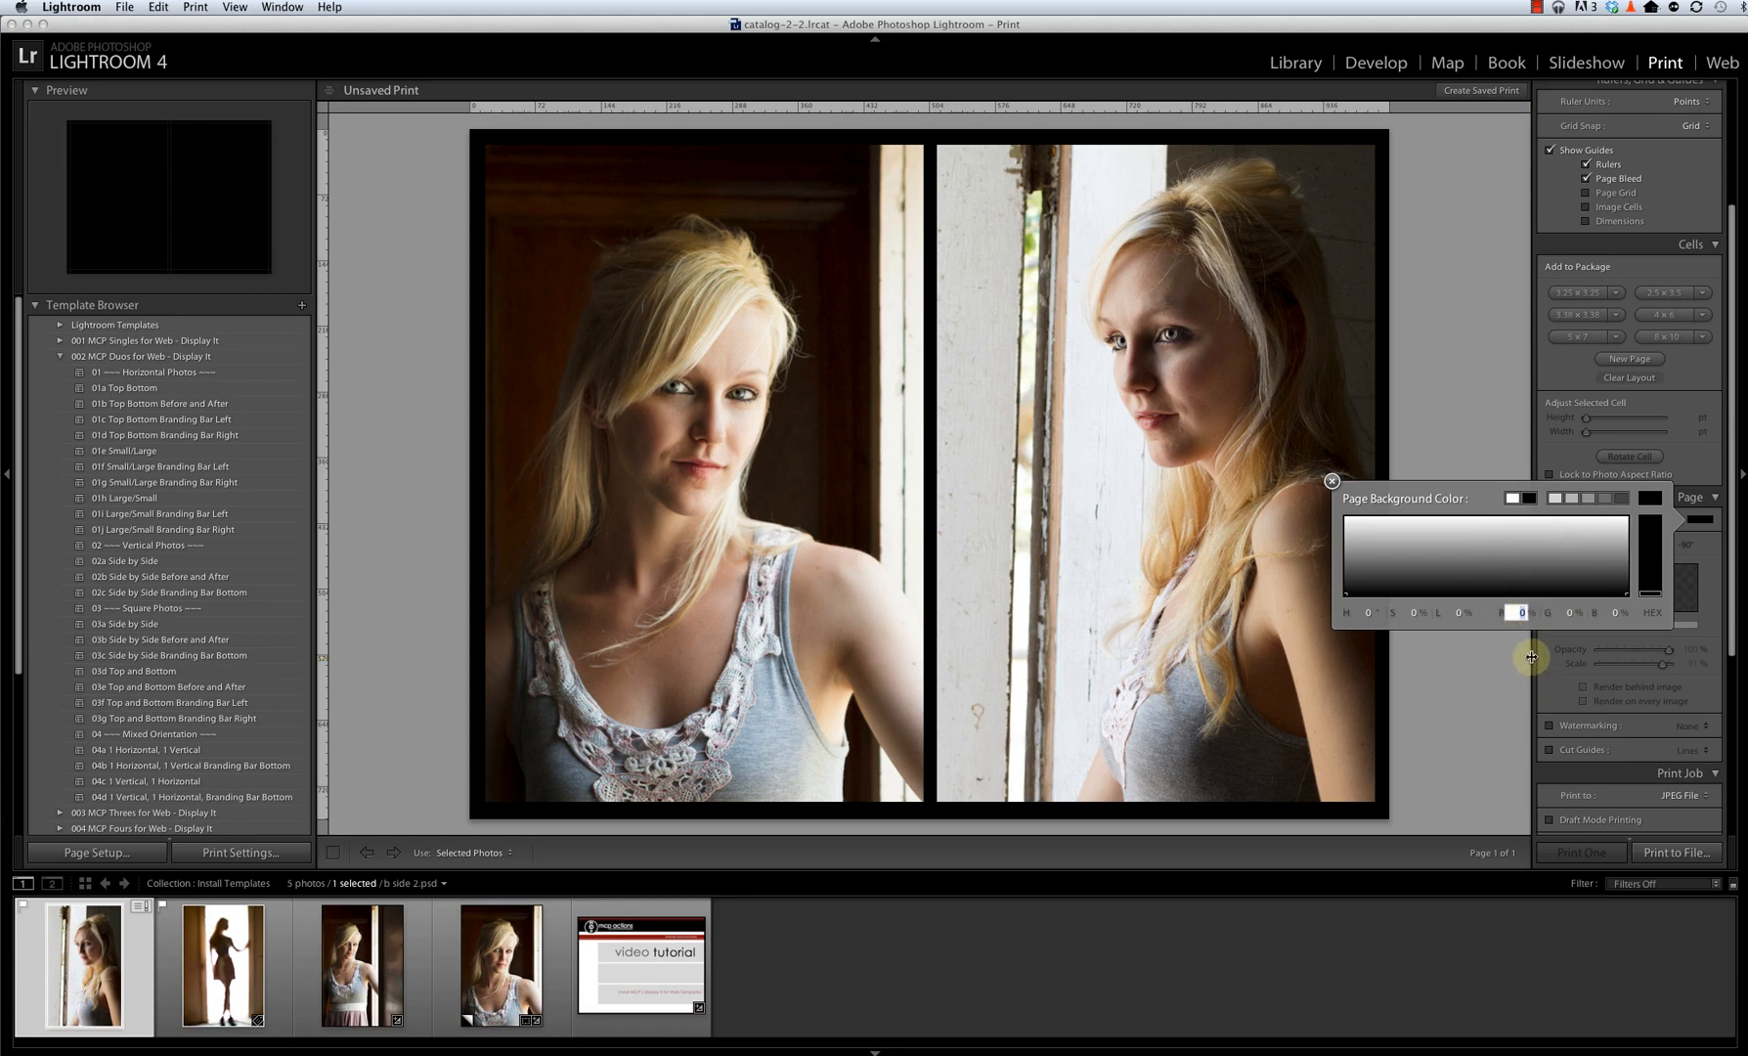
pyautogui.click(1521, 610)
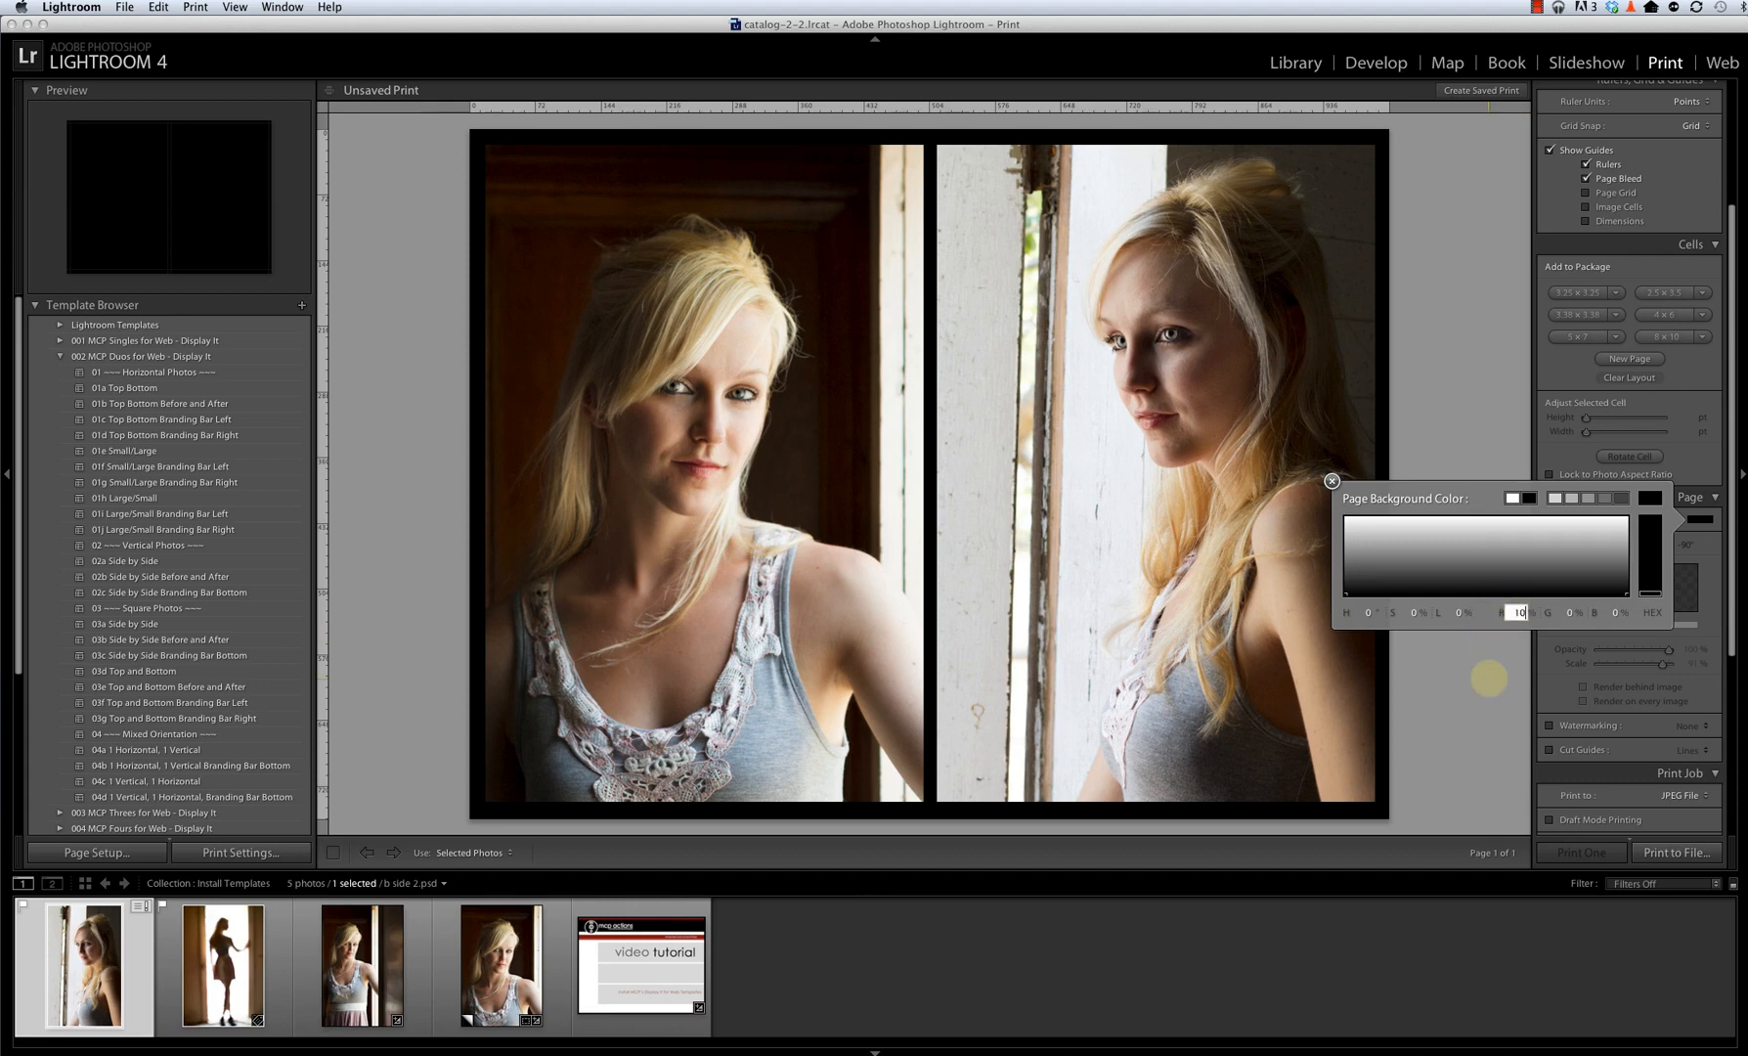
pyautogui.press('Tab')
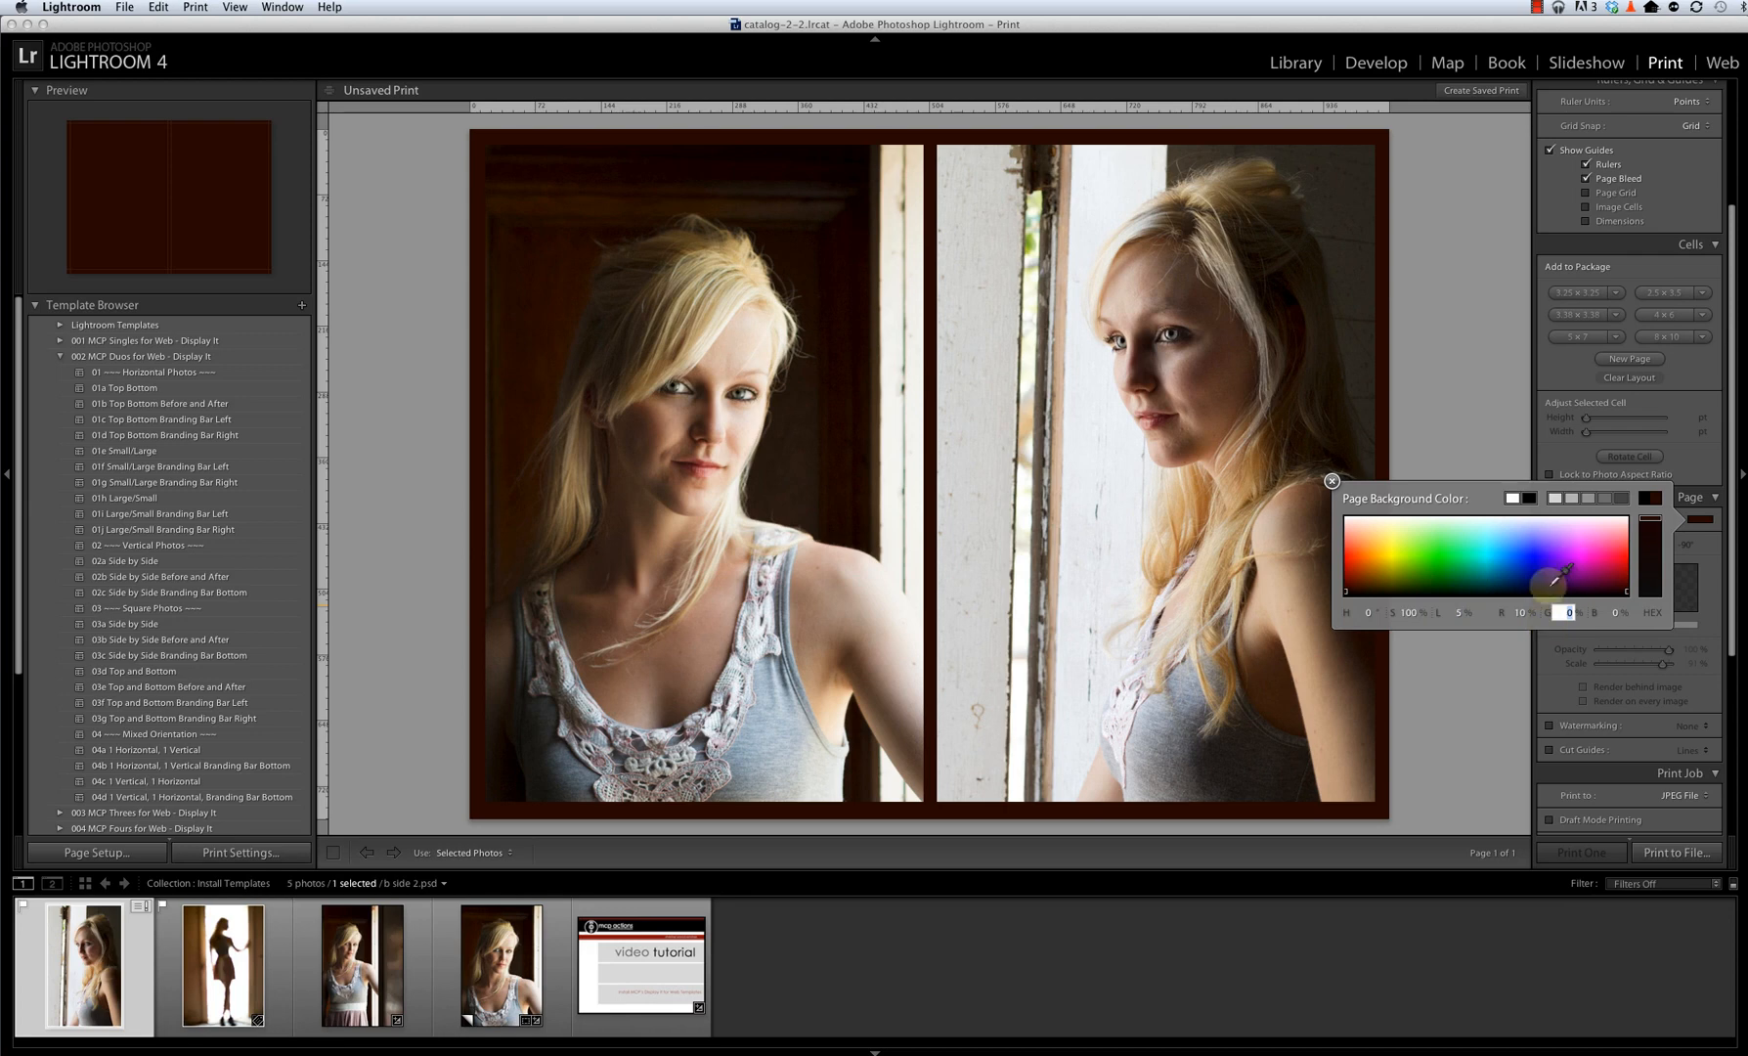
# Try several green and blue page background colors from the color spectrum.
pyautogui.click(1486, 546)
pyautogui.moveTo(1486, 546); pyautogui.dragTo(1536, 545)
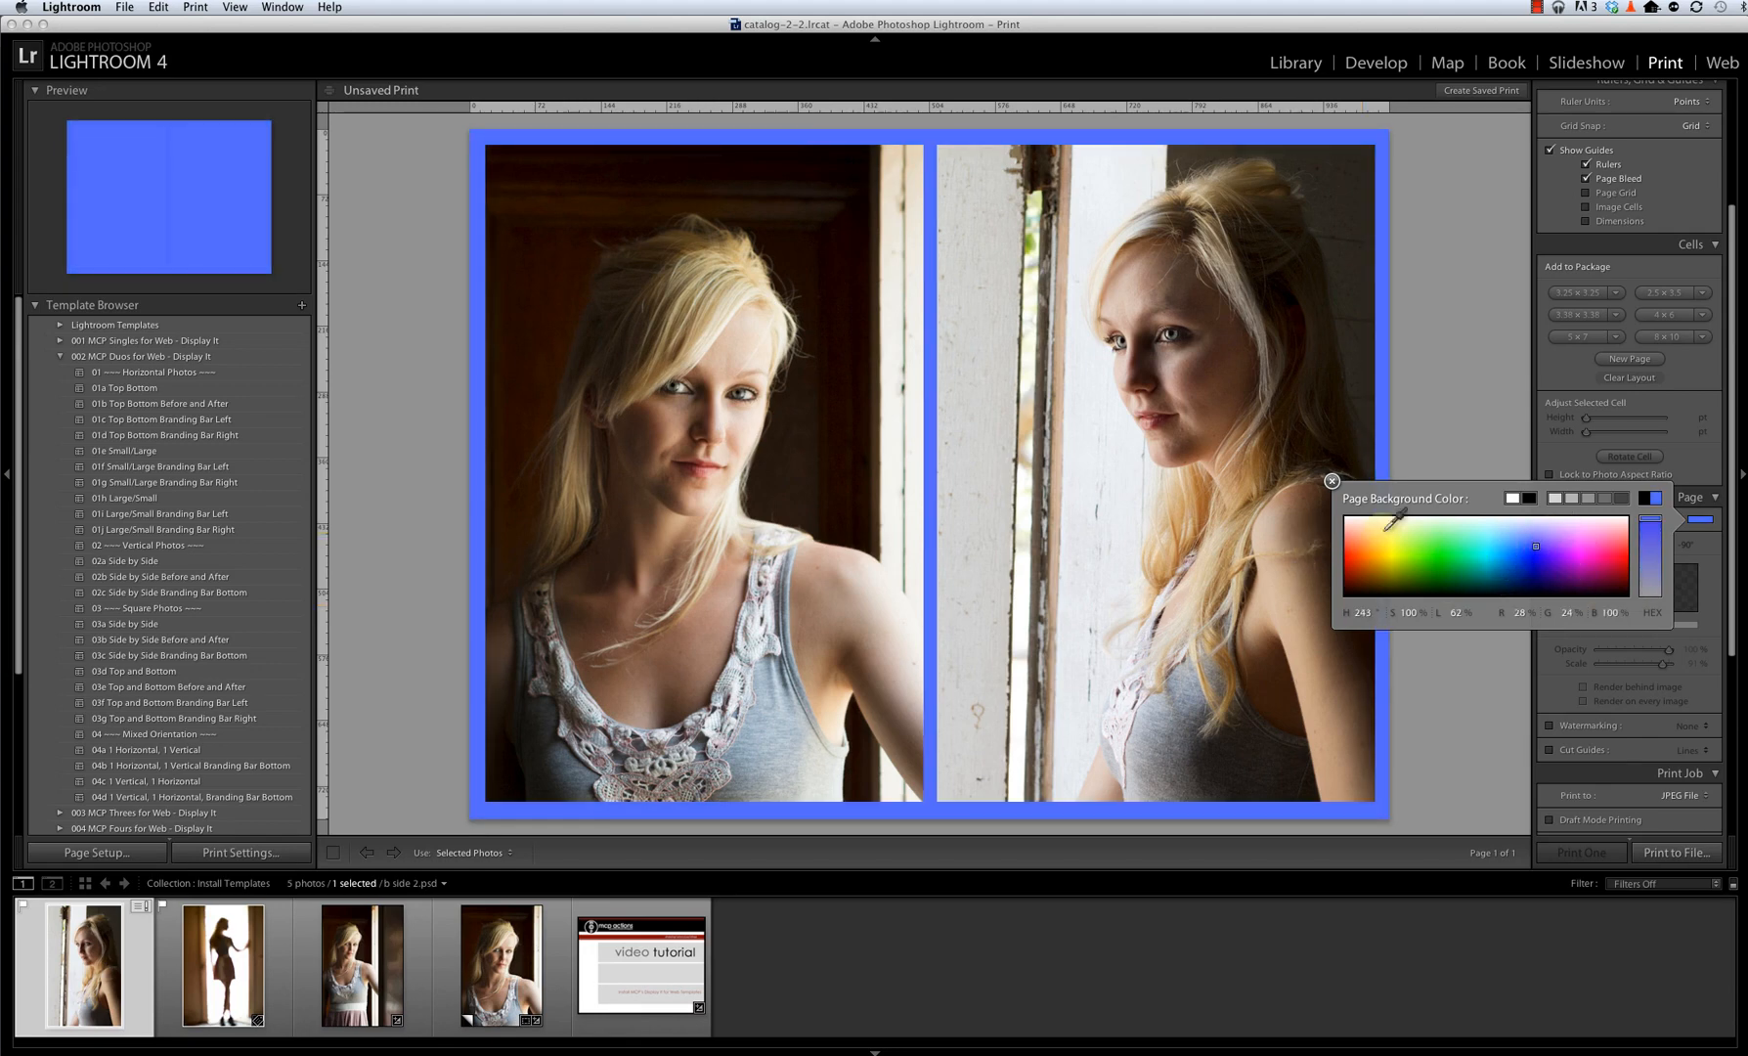
pyautogui.click(1466, 549)
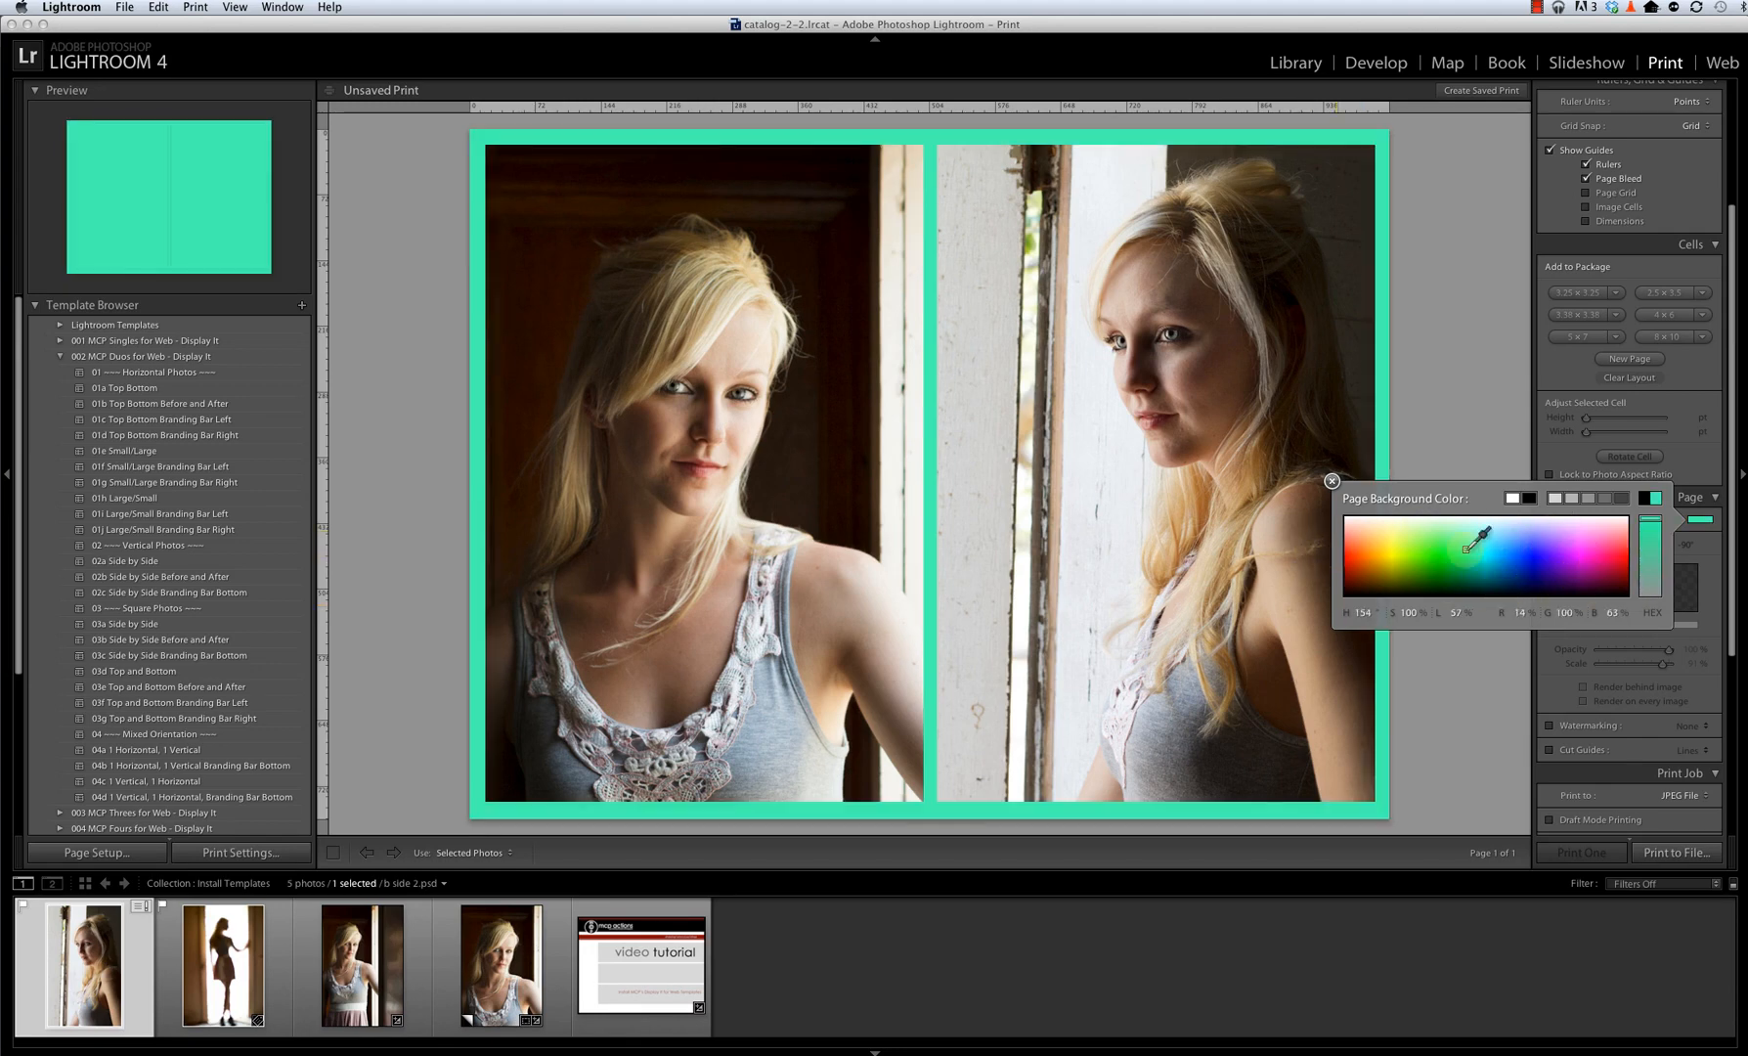
pyautogui.click(1518, 553)
pyautogui.click(1516, 574)
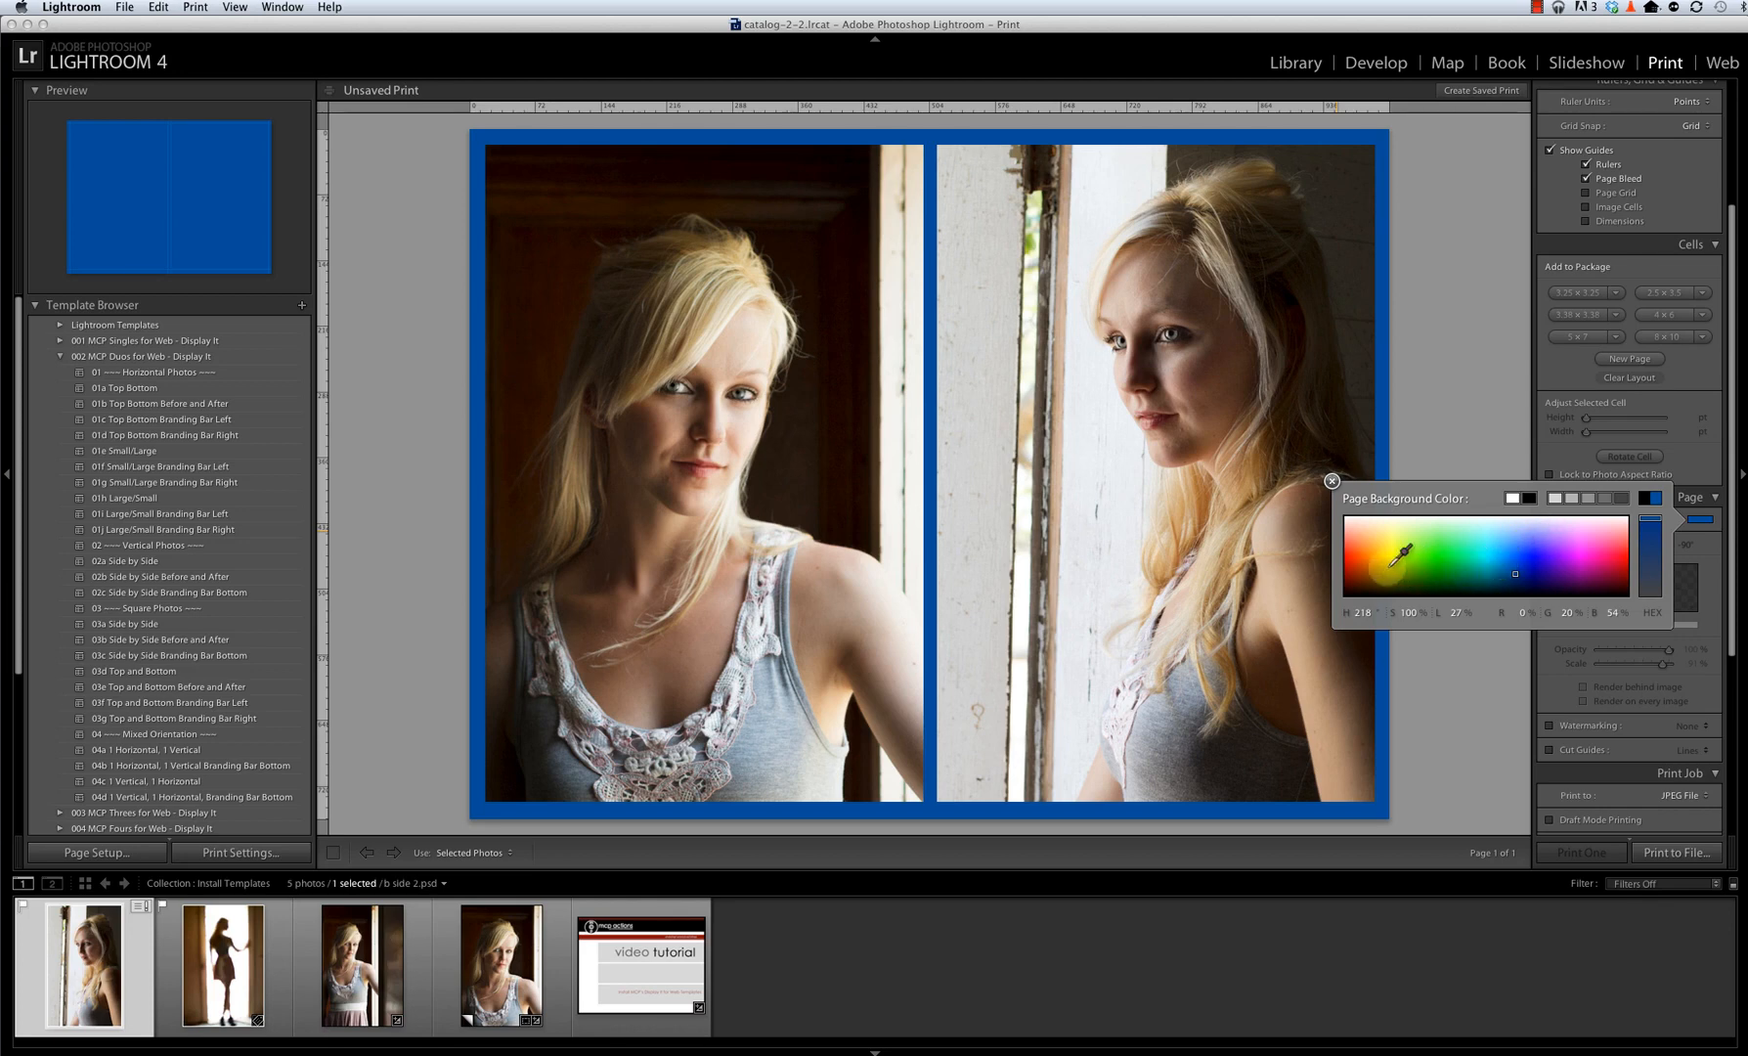
pyautogui.click(1499, 556)
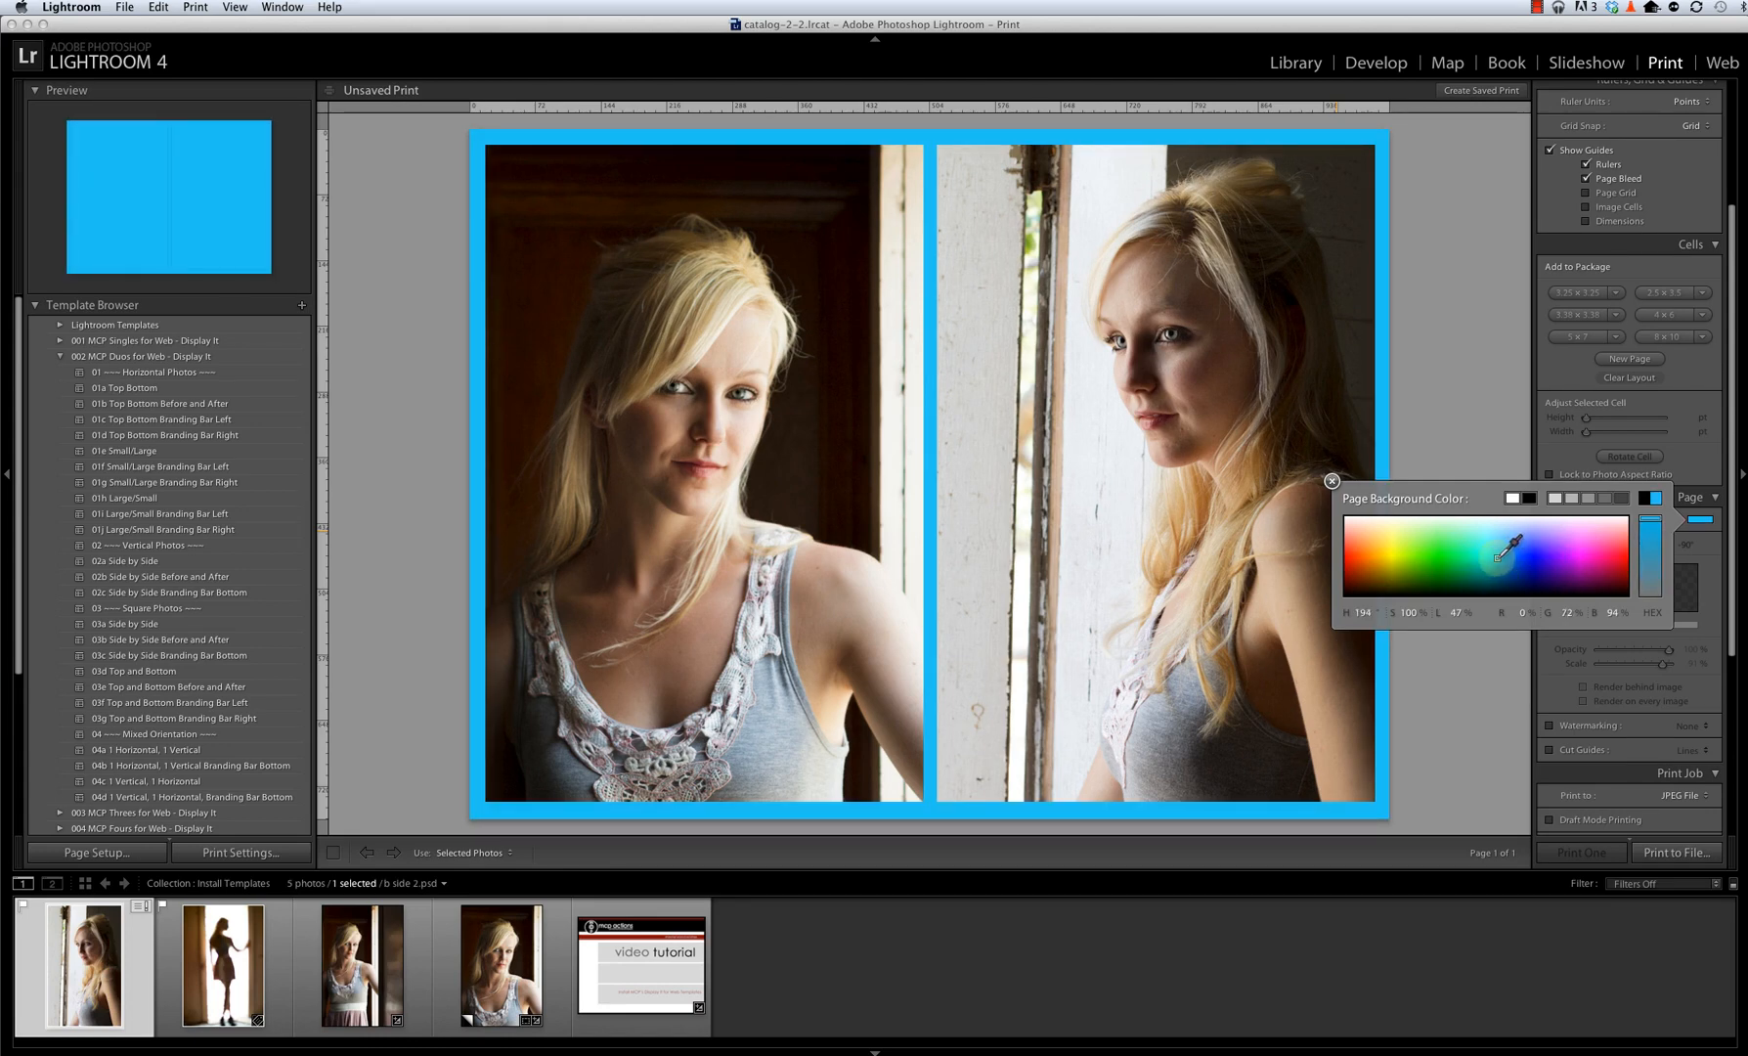
# Sample colors from the placed photos for the page background, settle on a pale blue from the woman's top, and close the color picker.
pyautogui.moveTo(1499, 556); pyautogui.dragTo(719, 744)
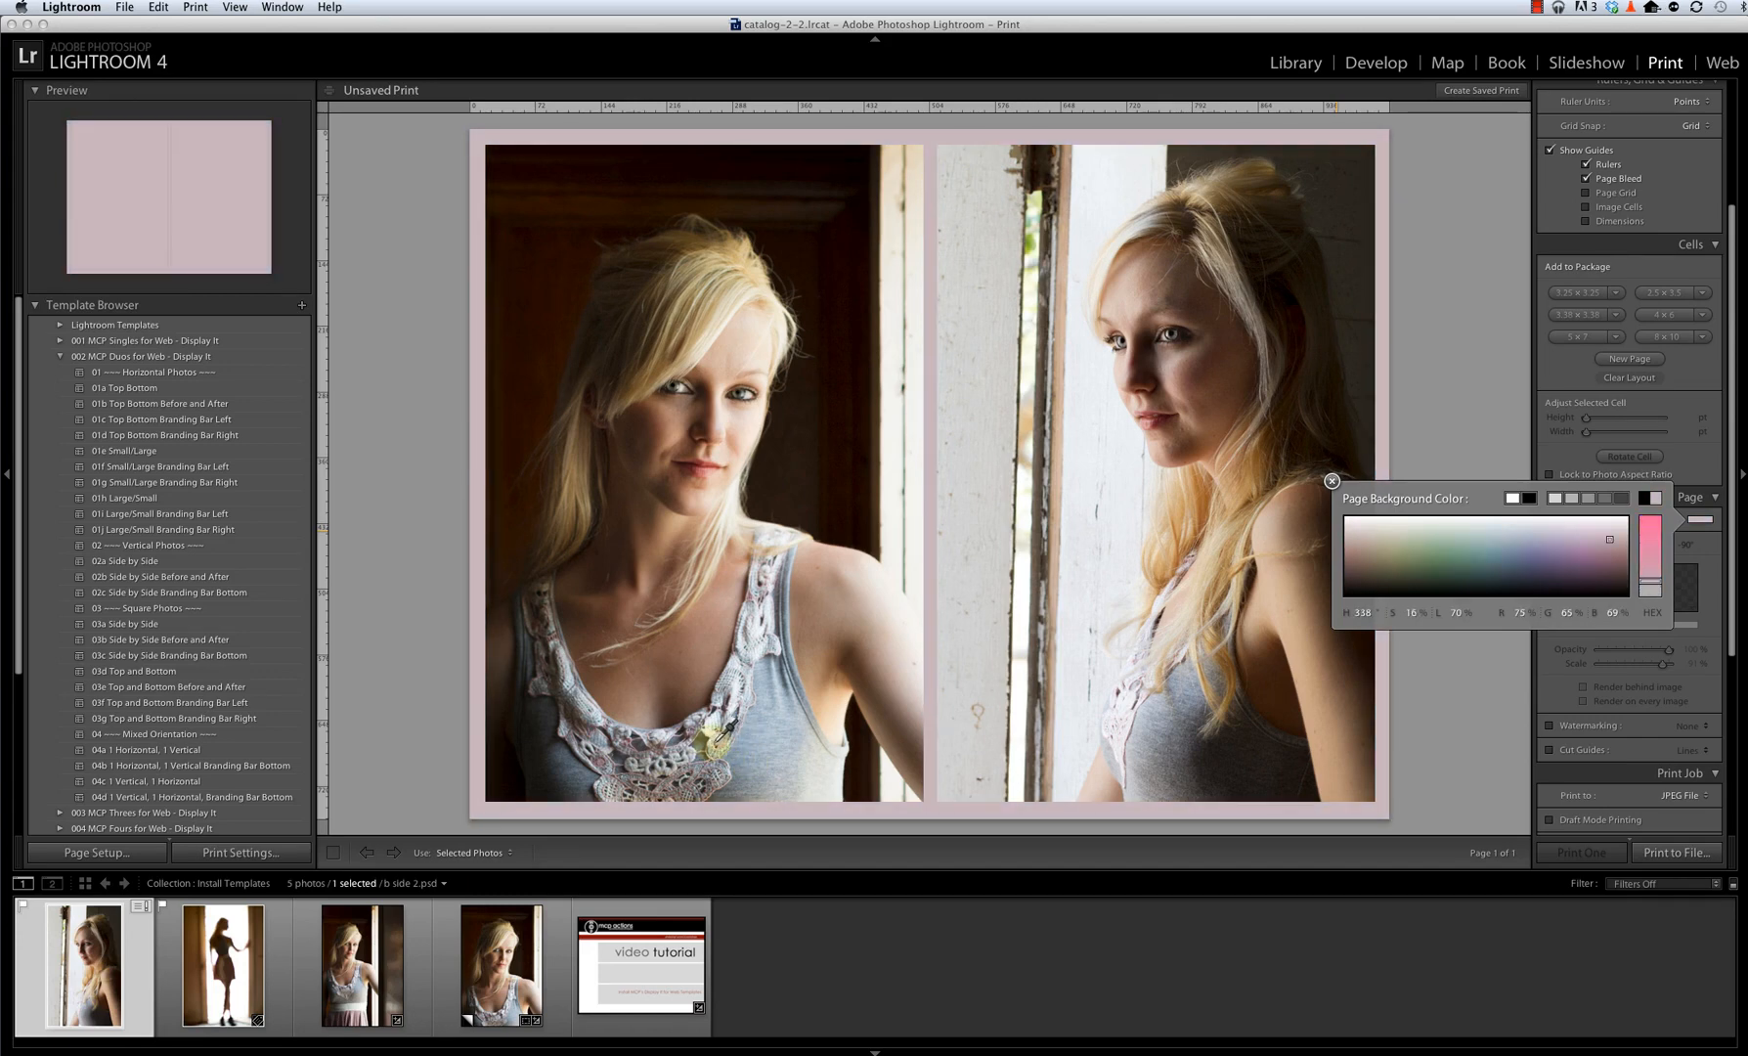
pyautogui.moveTo(723, 729); pyautogui.dragTo(1198, 753)
pyautogui.moveTo(1718, 776); pyautogui.dragTo(782, 699)
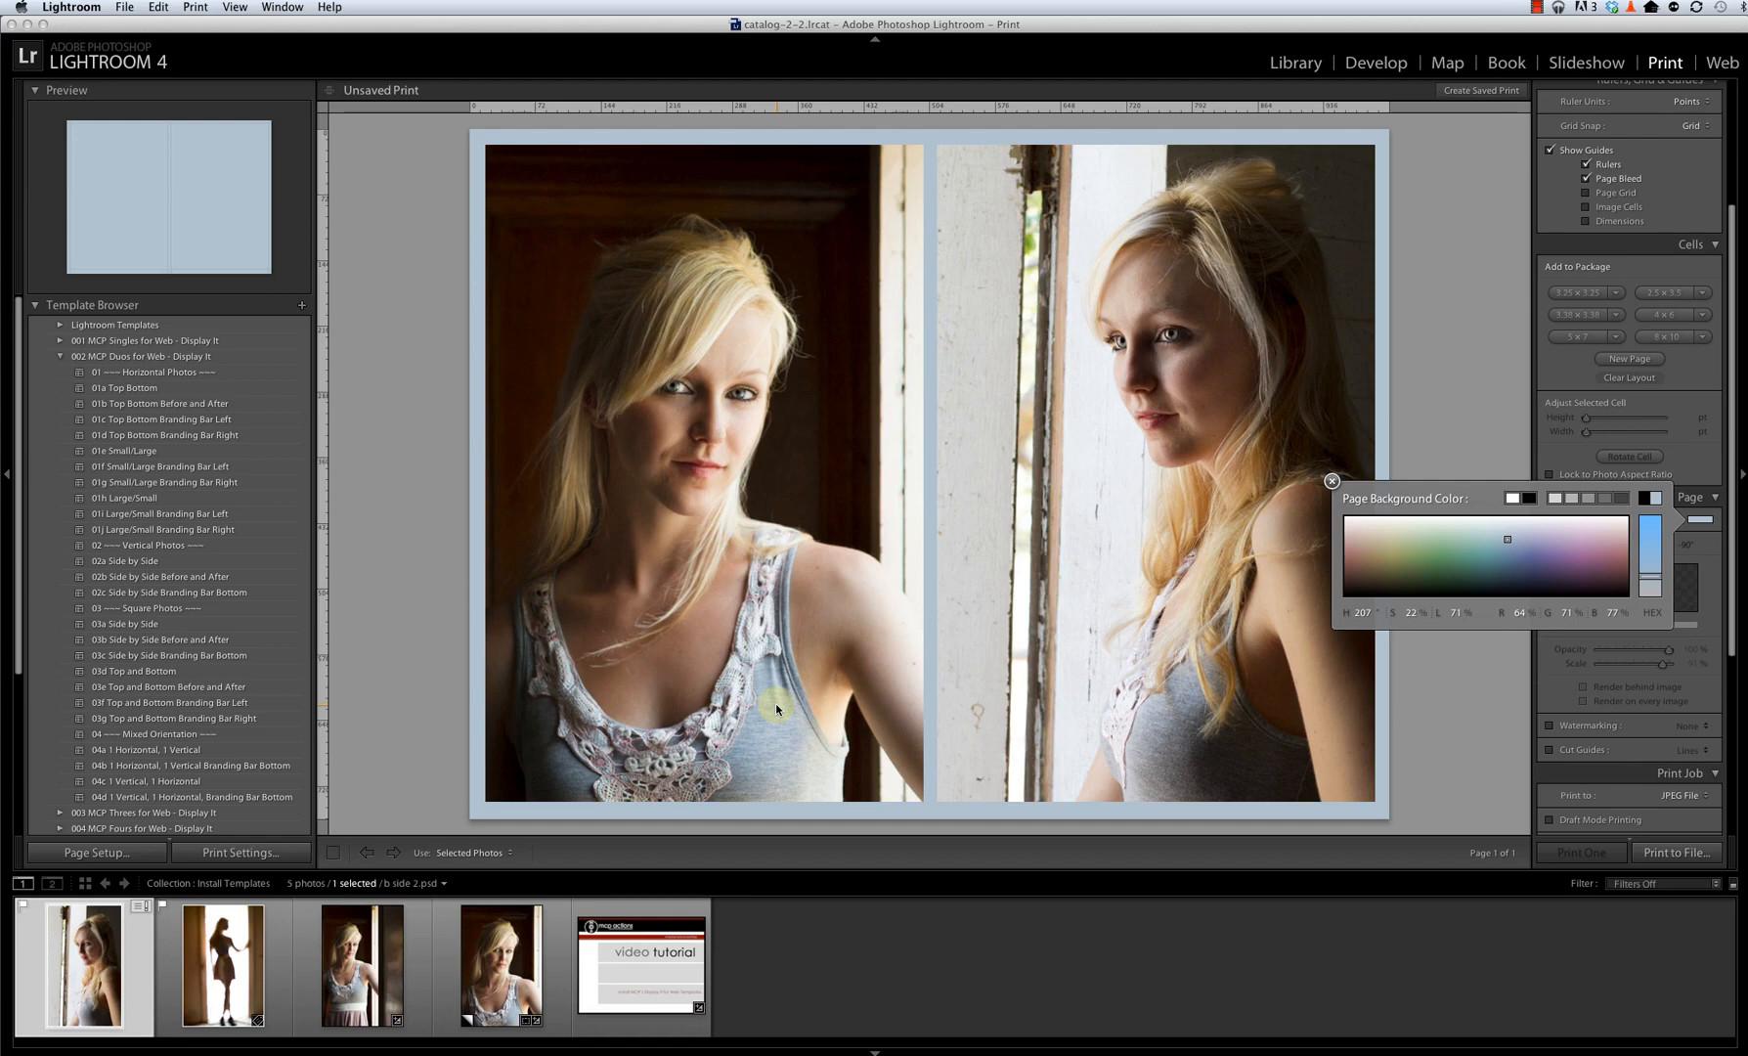
pyautogui.moveTo(776, 706); pyautogui.dragTo(775, 706)
pyautogui.click(1341, 479)
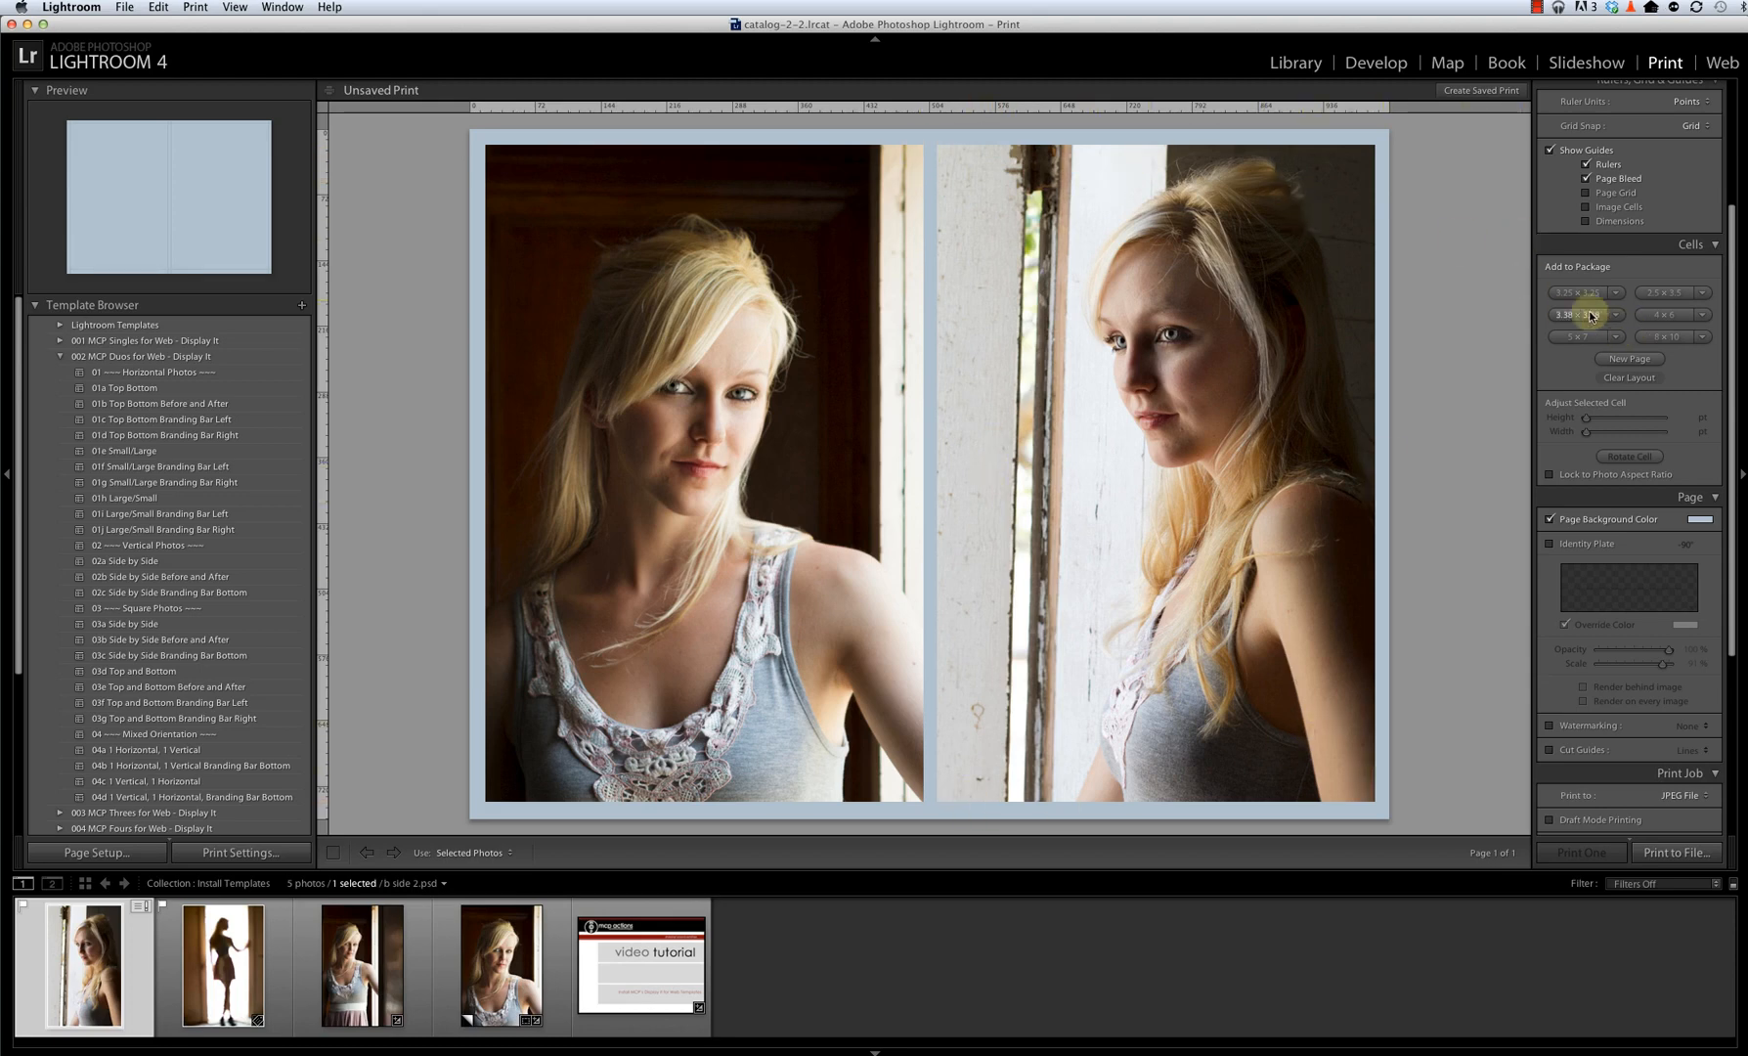
# Add a white inner stroke to both photos, trying black as an alternative, and widen it to about 6.6 pt.
pyautogui.scroll(5, 1586, 299)
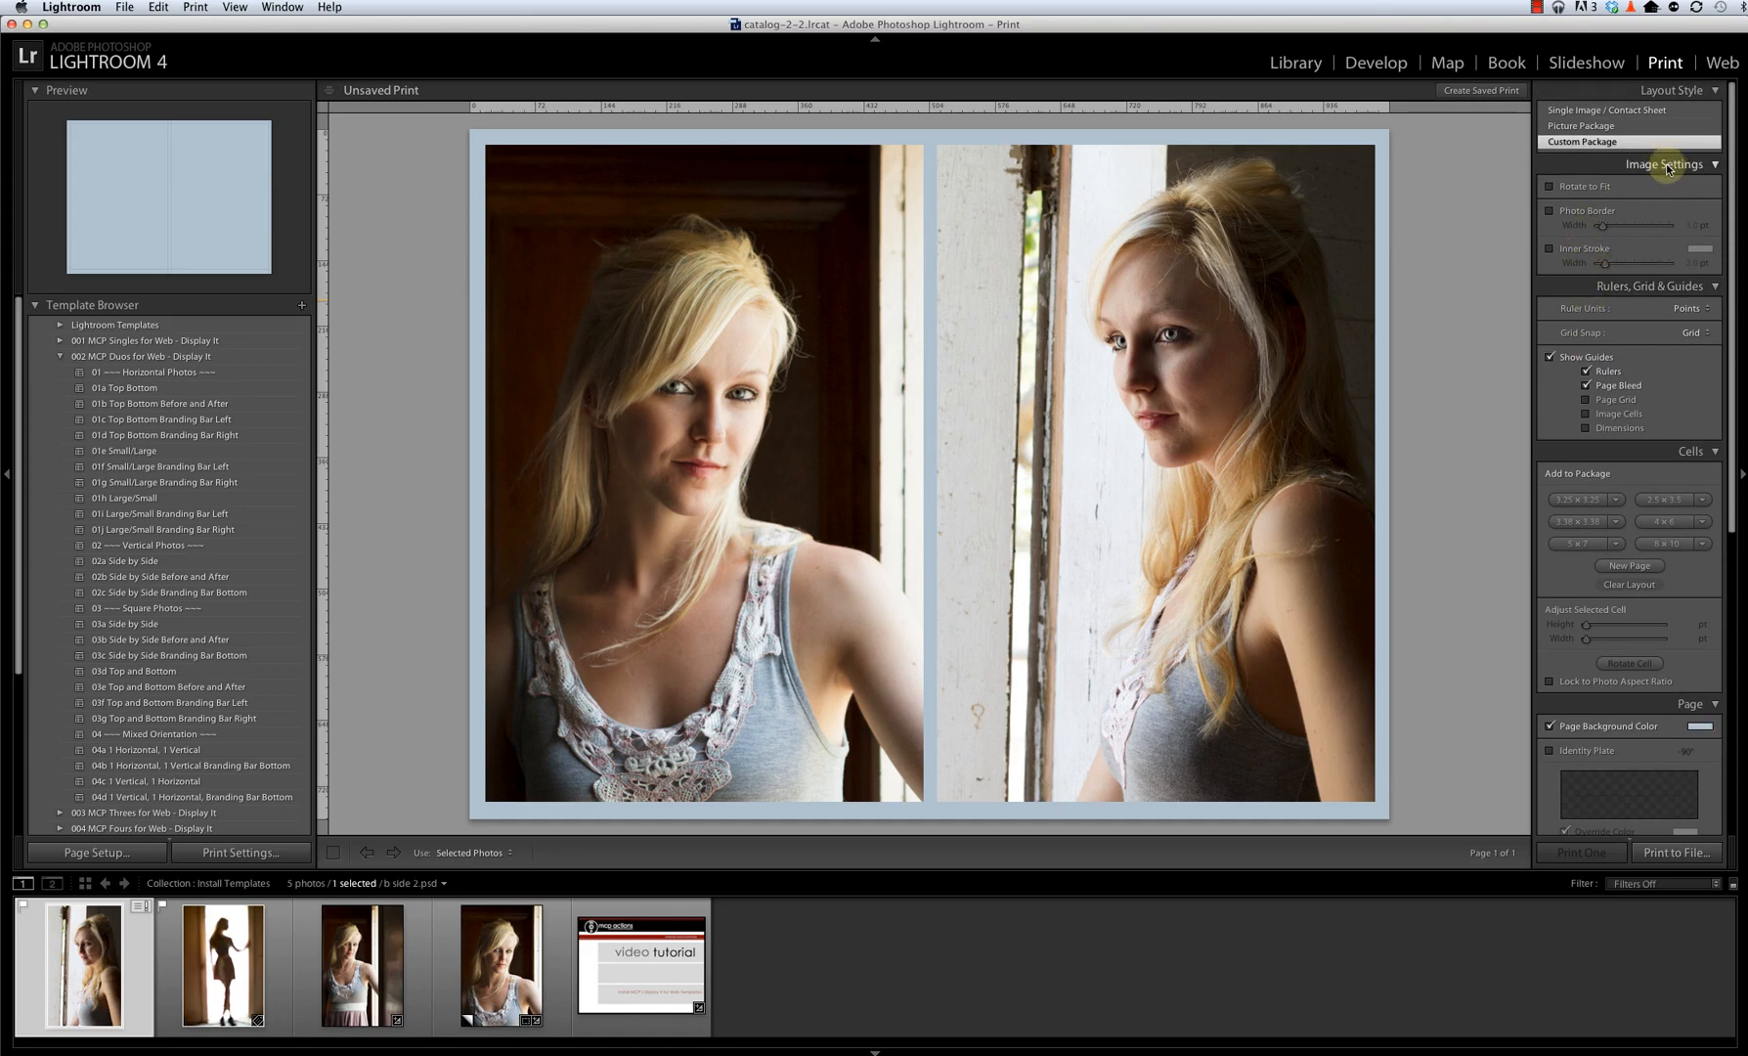
pyautogui.click(1550, 248)
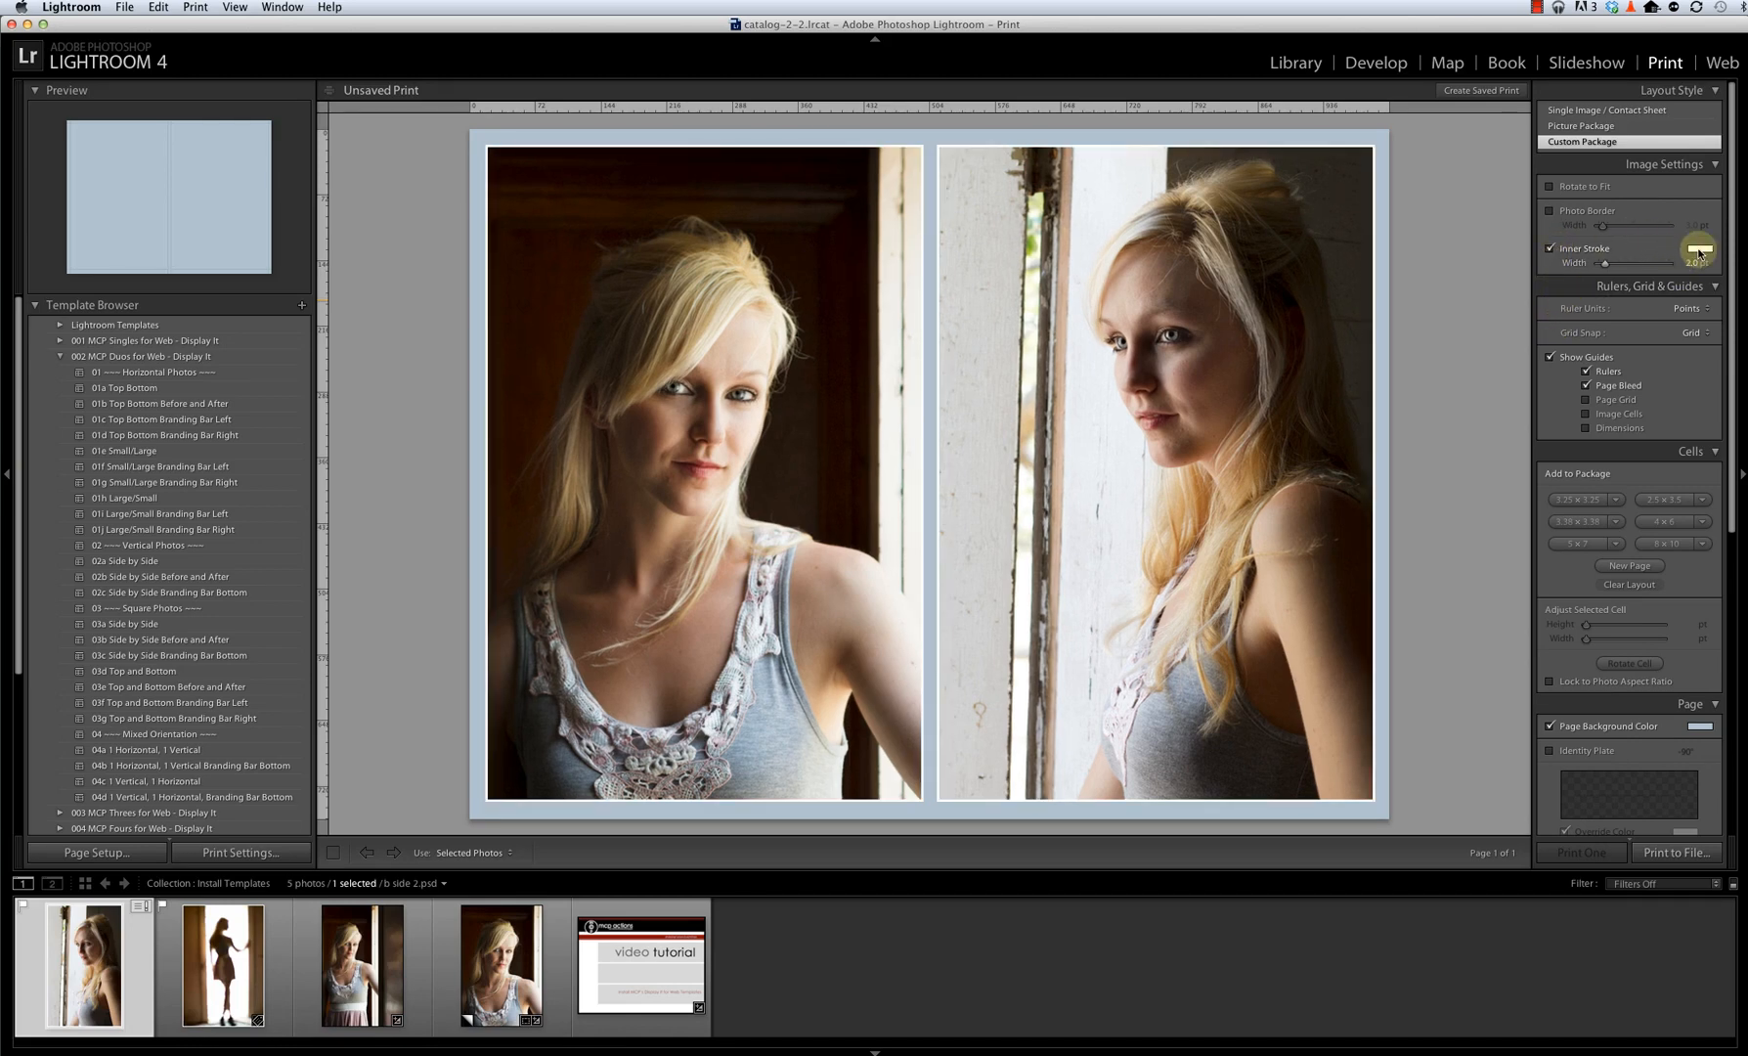
pyautogui.click(1699, 251)
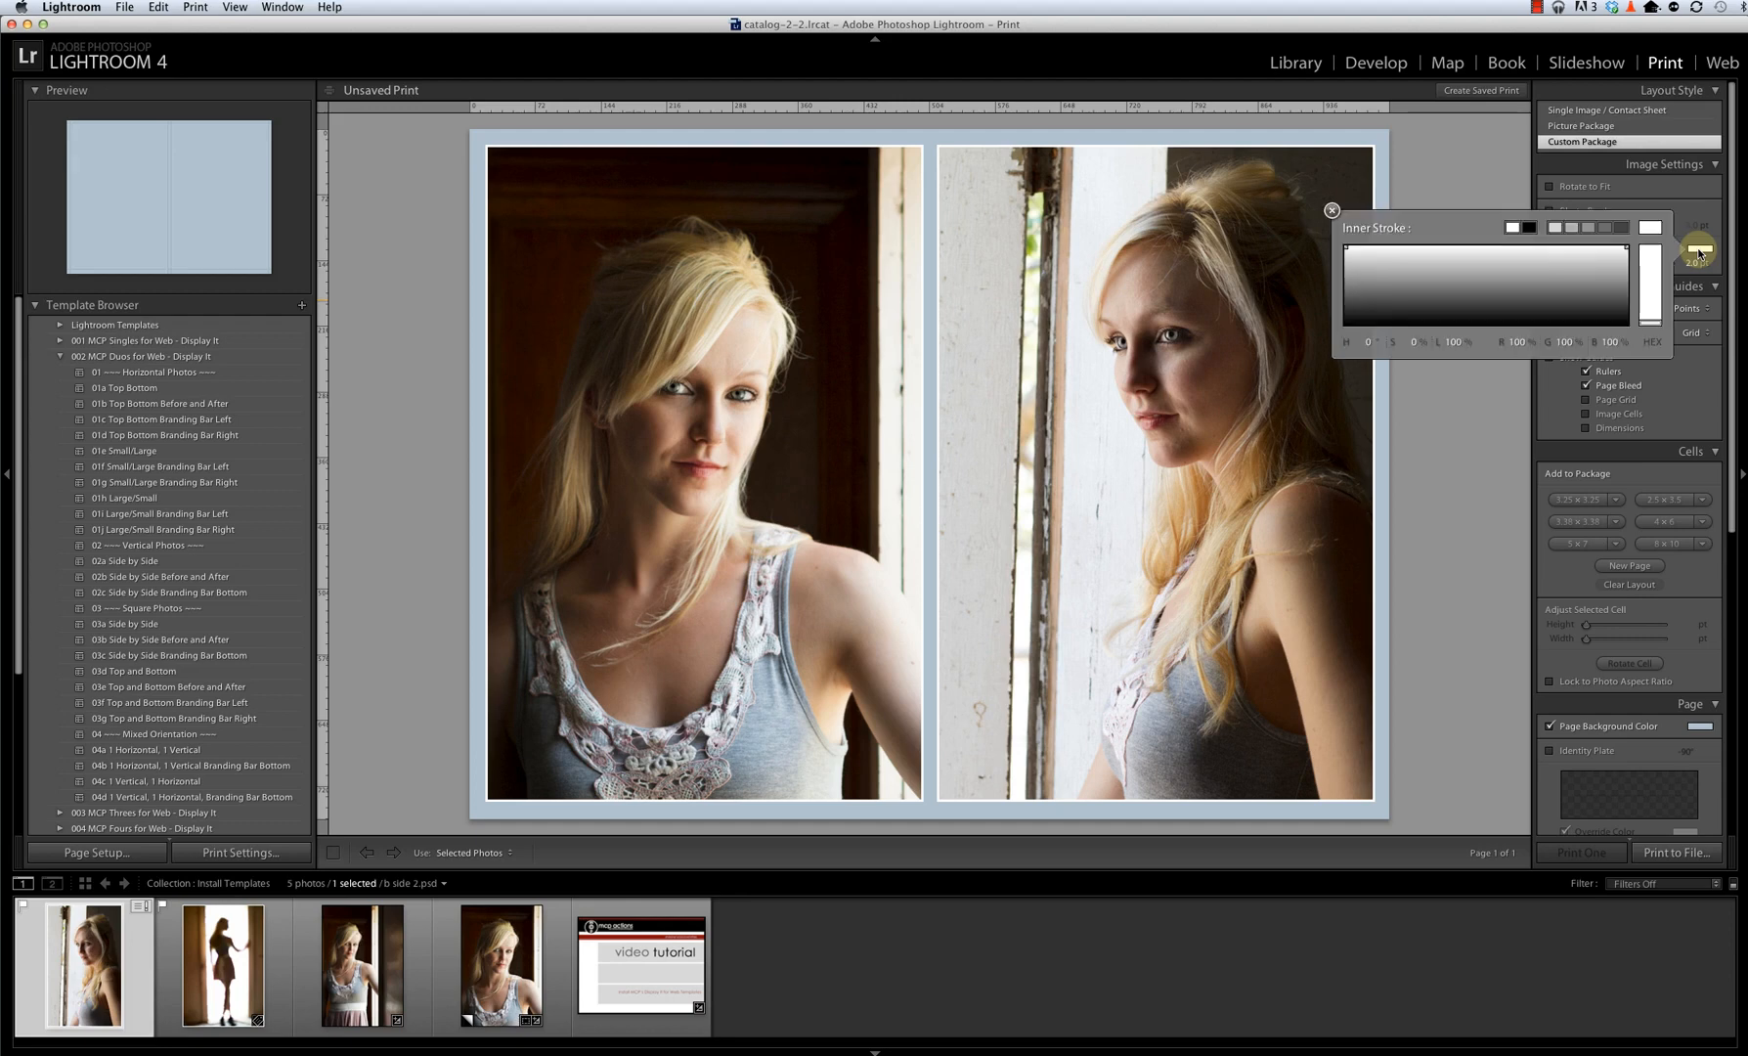
pyautogui.click(1528, 228)
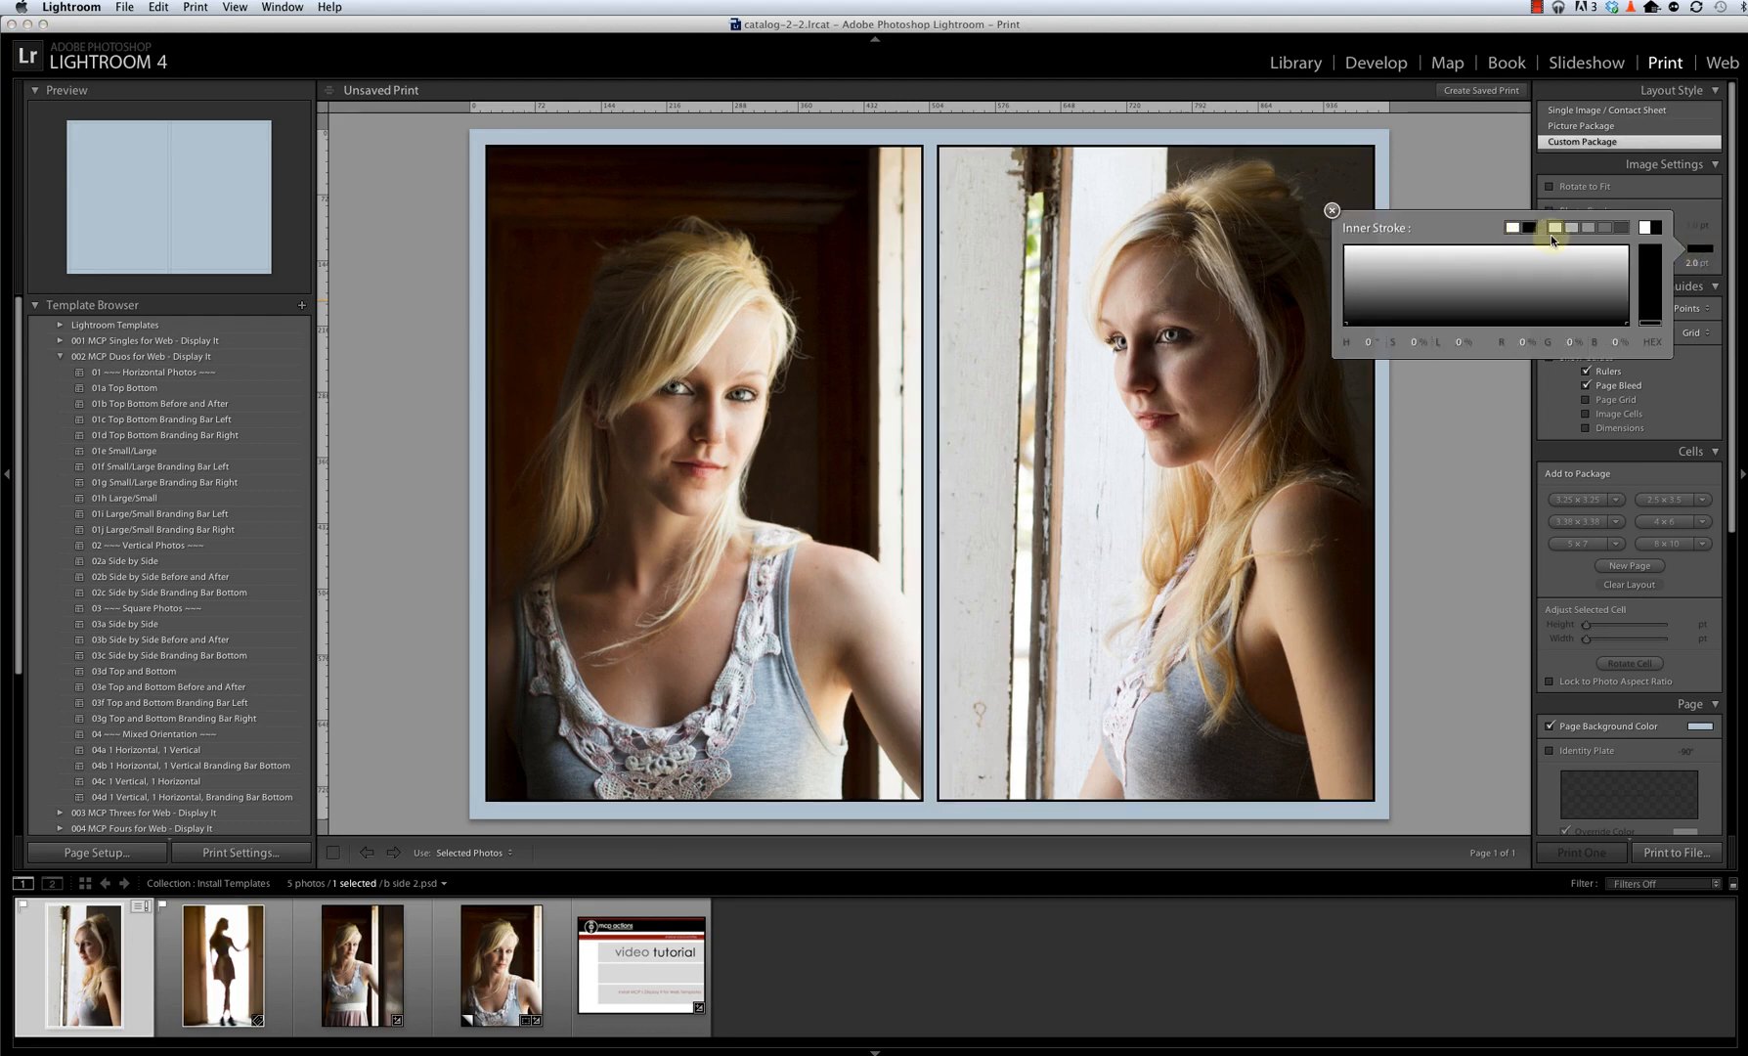
pyautogui.click(1512, 227)
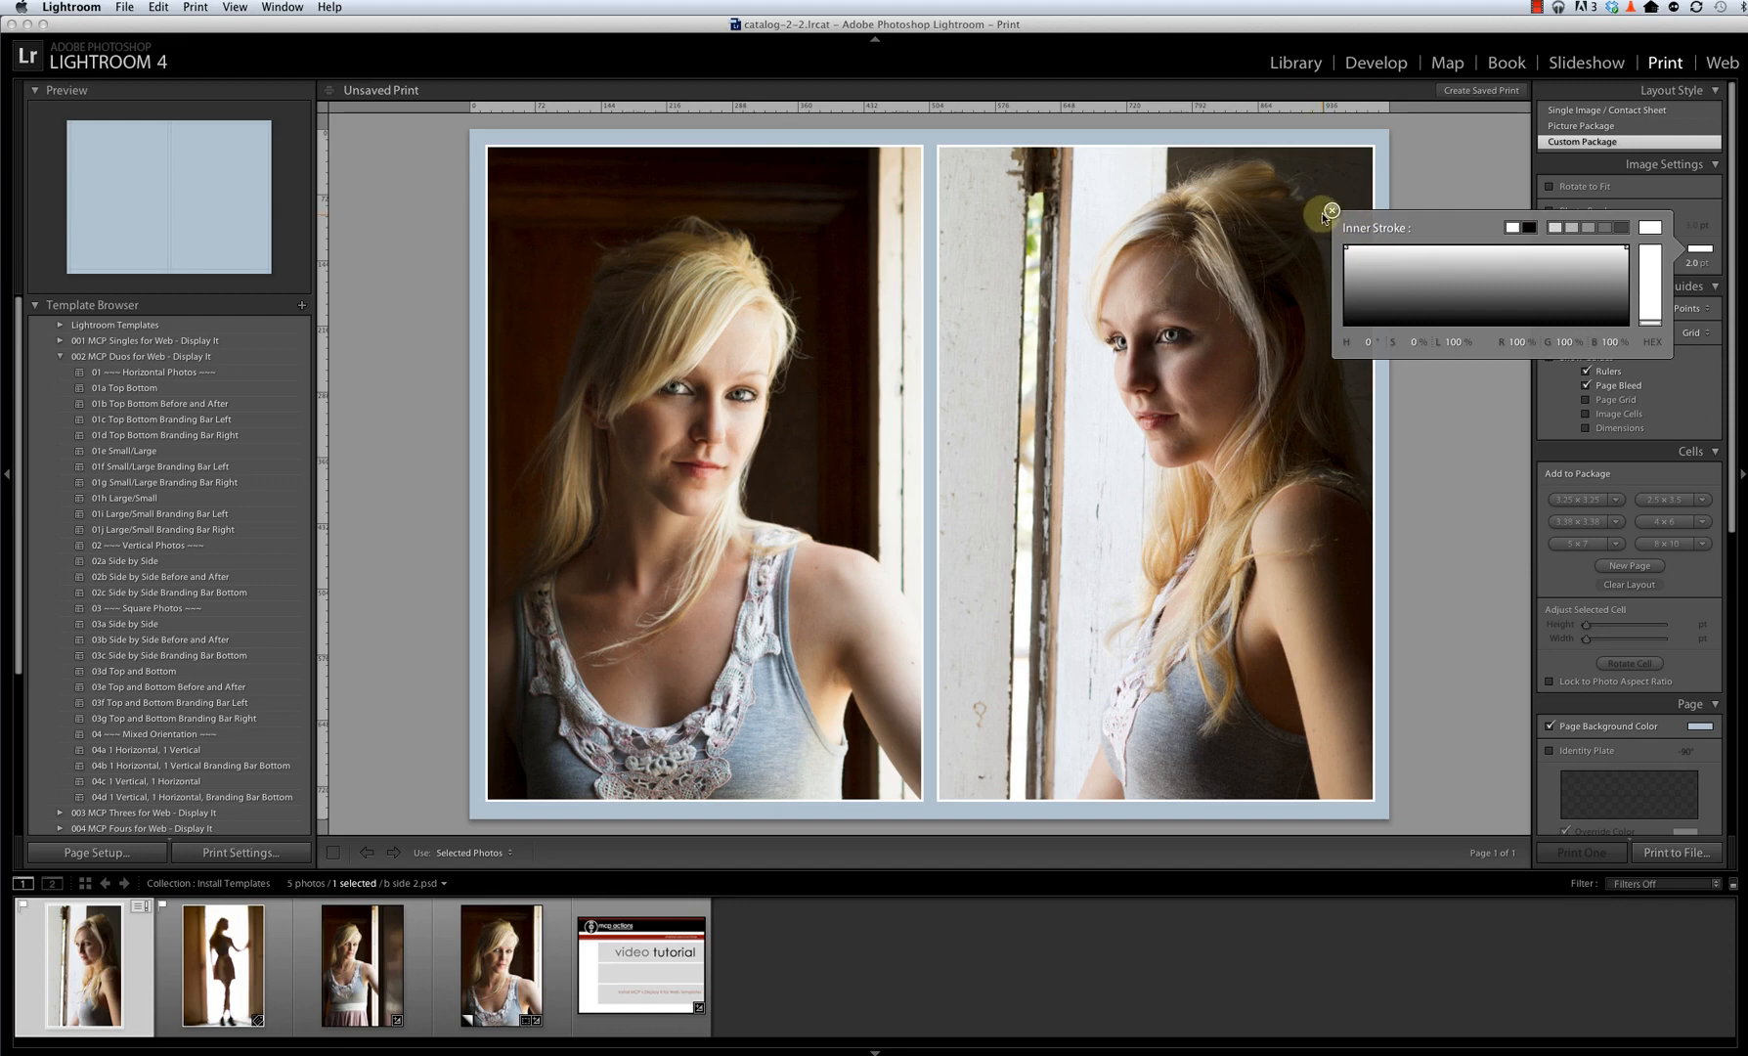
pyautogui.click(1333, 211)
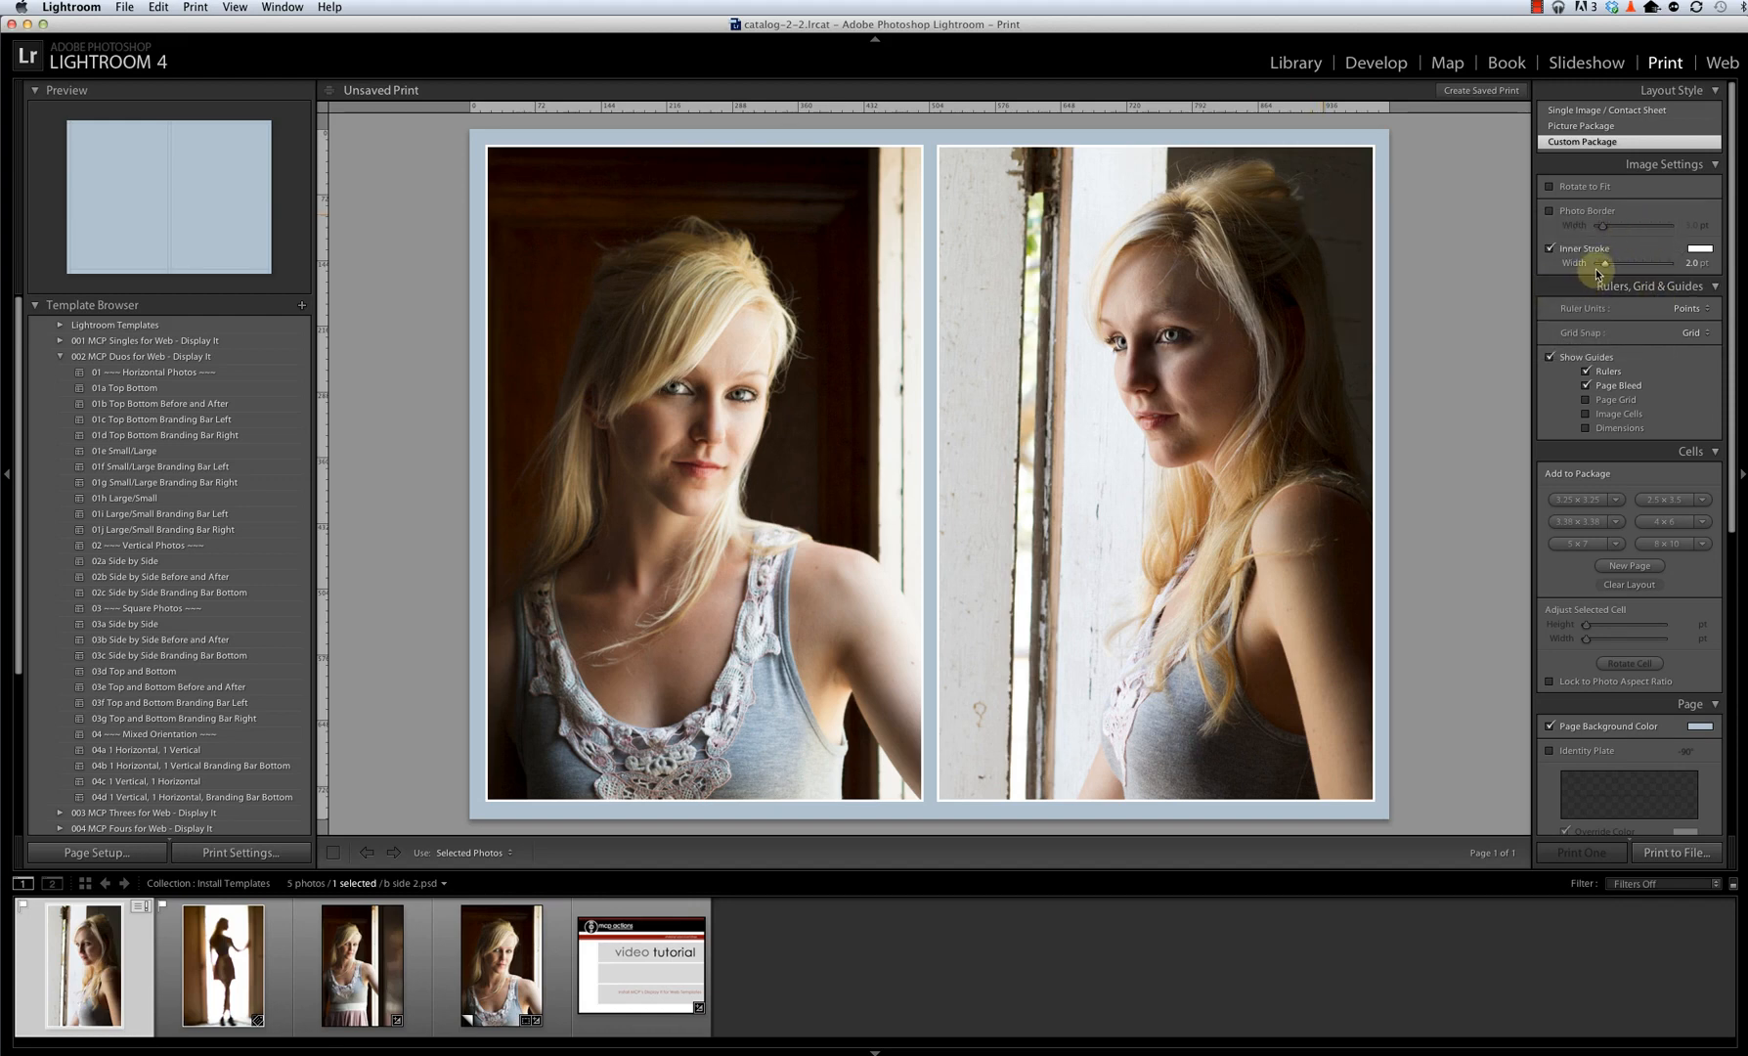
pyautogui.moveTo(1604, 266); pyautogui.dragTo(1621, 264)
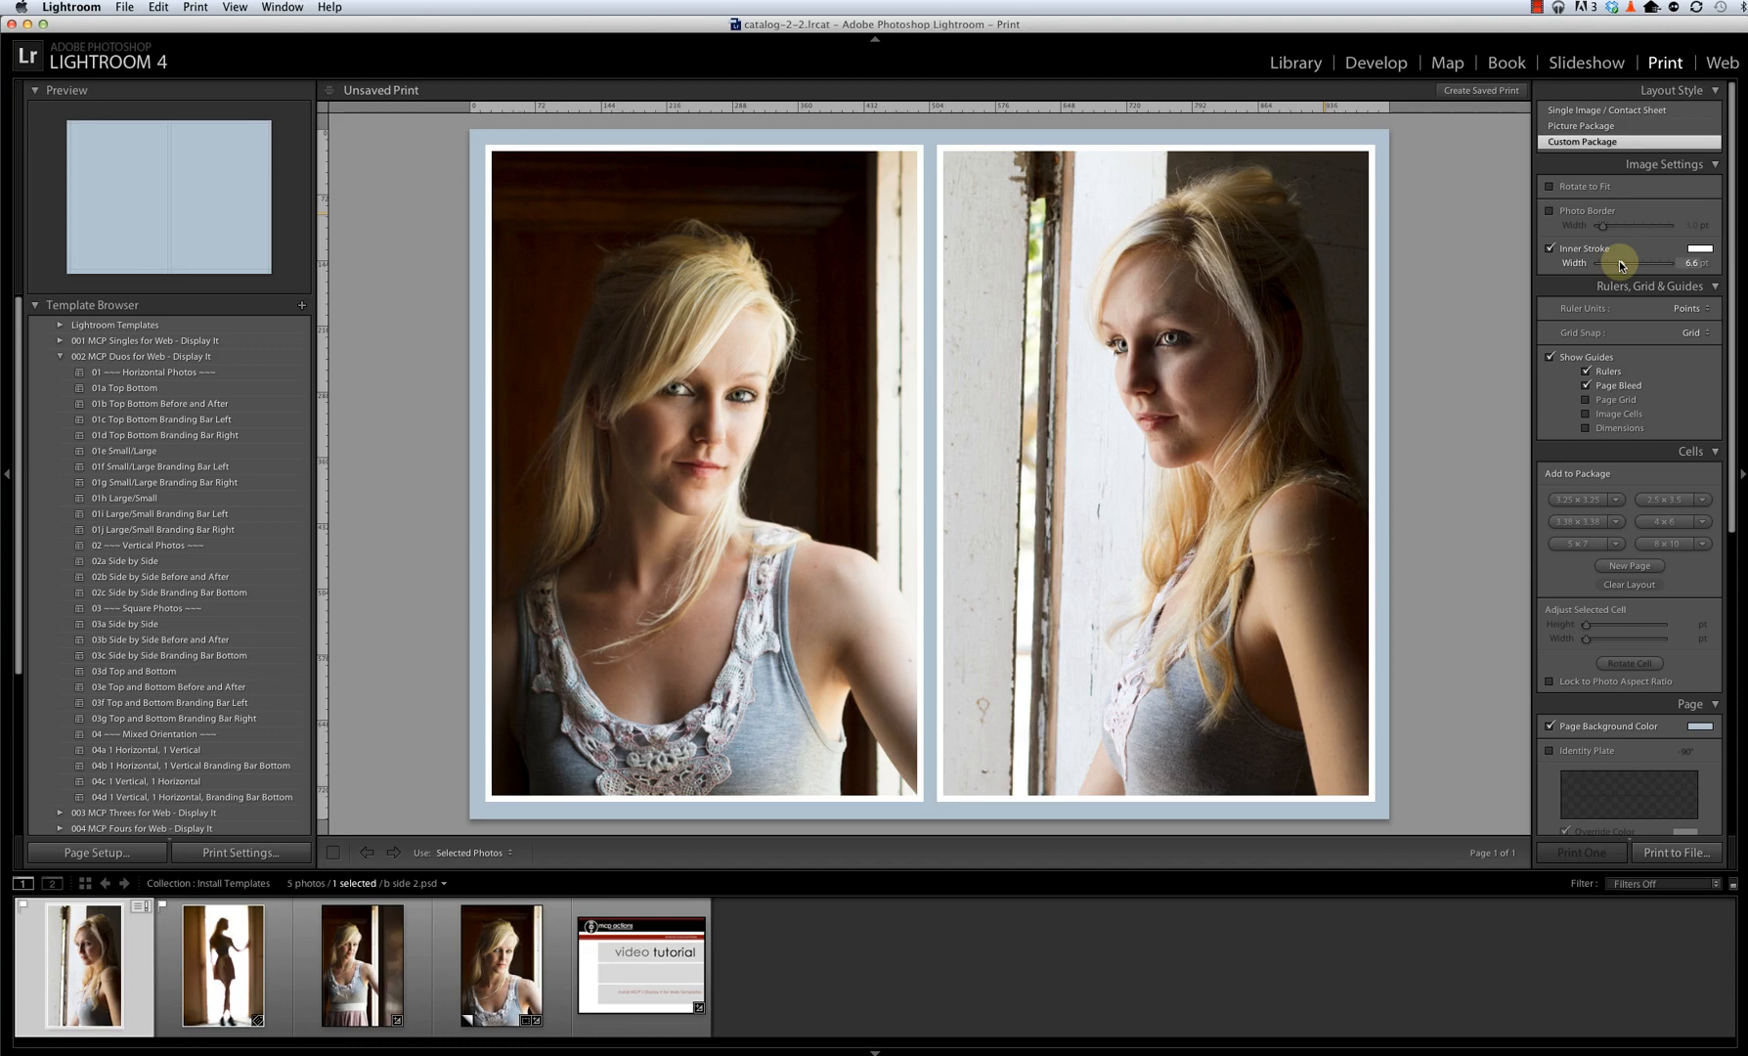
# Toggle watermarking on and off, turn on the identity plate, and set it to Main Identity Plate.
pyautogui.scroll(-6, 1701, 748)
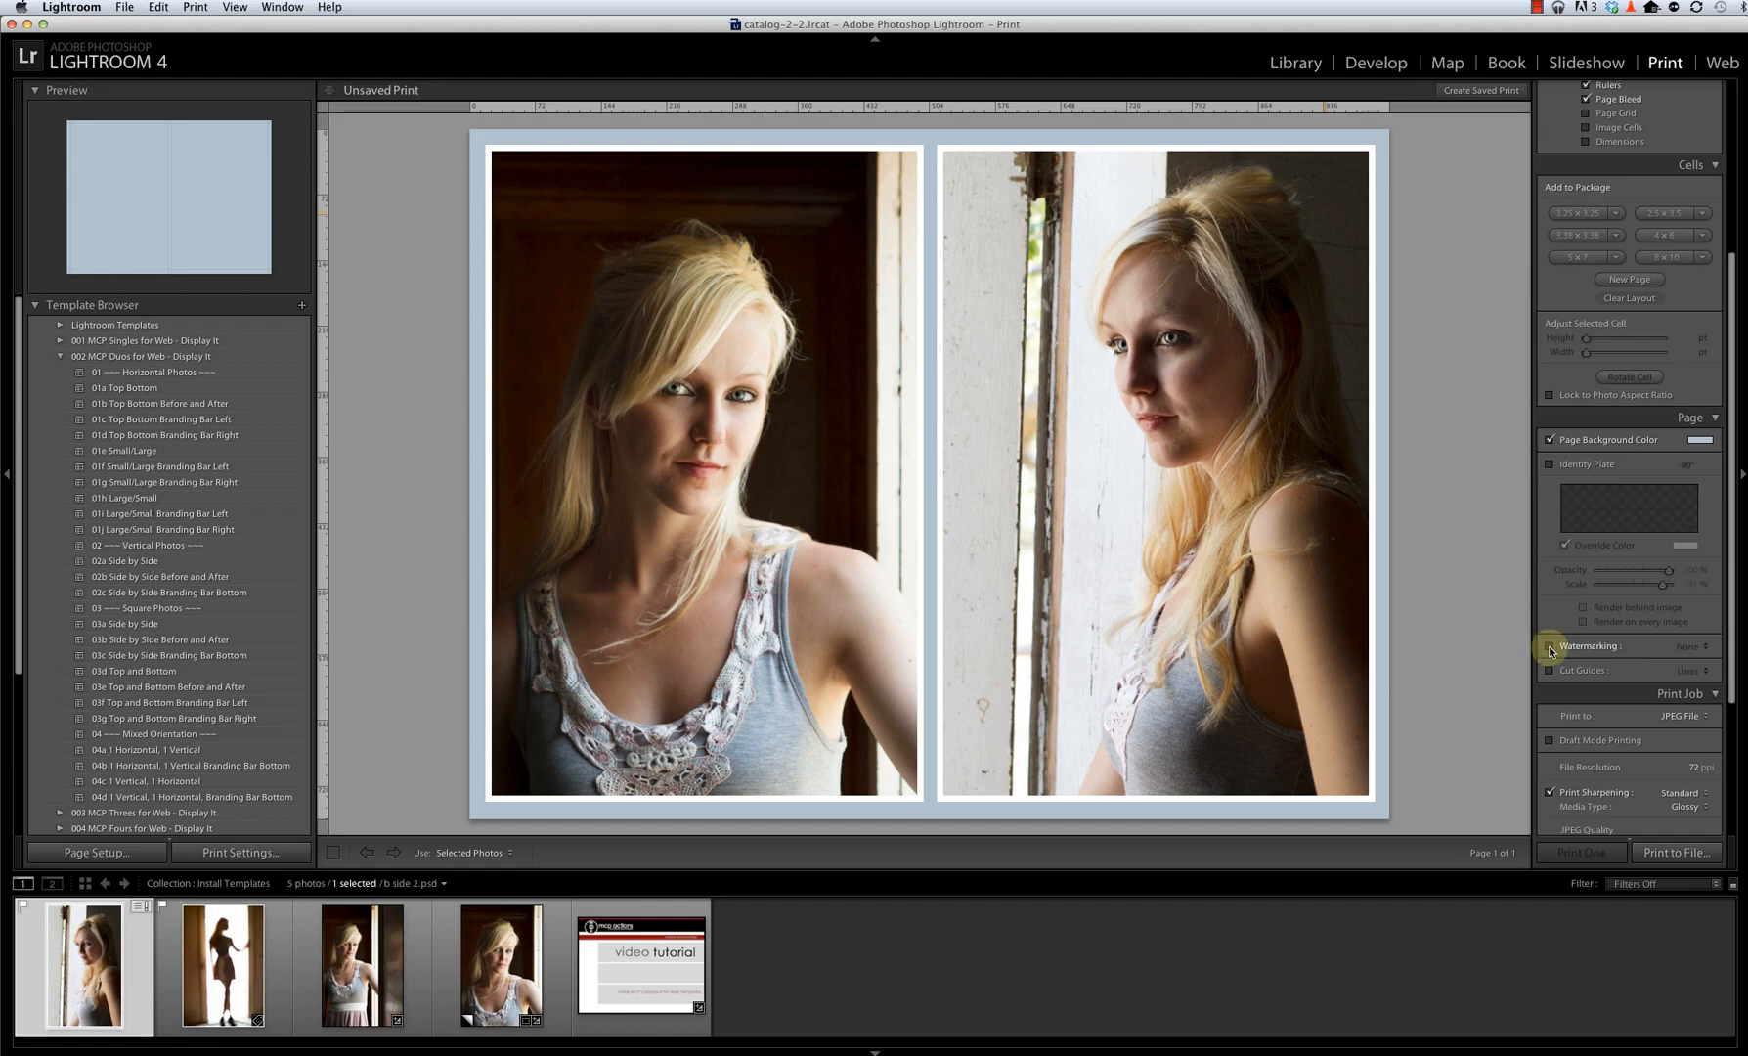
pyautogui.click(1550, 647)
pyautogui.click(1550, 645)
pyautogui.click(1549, 466)
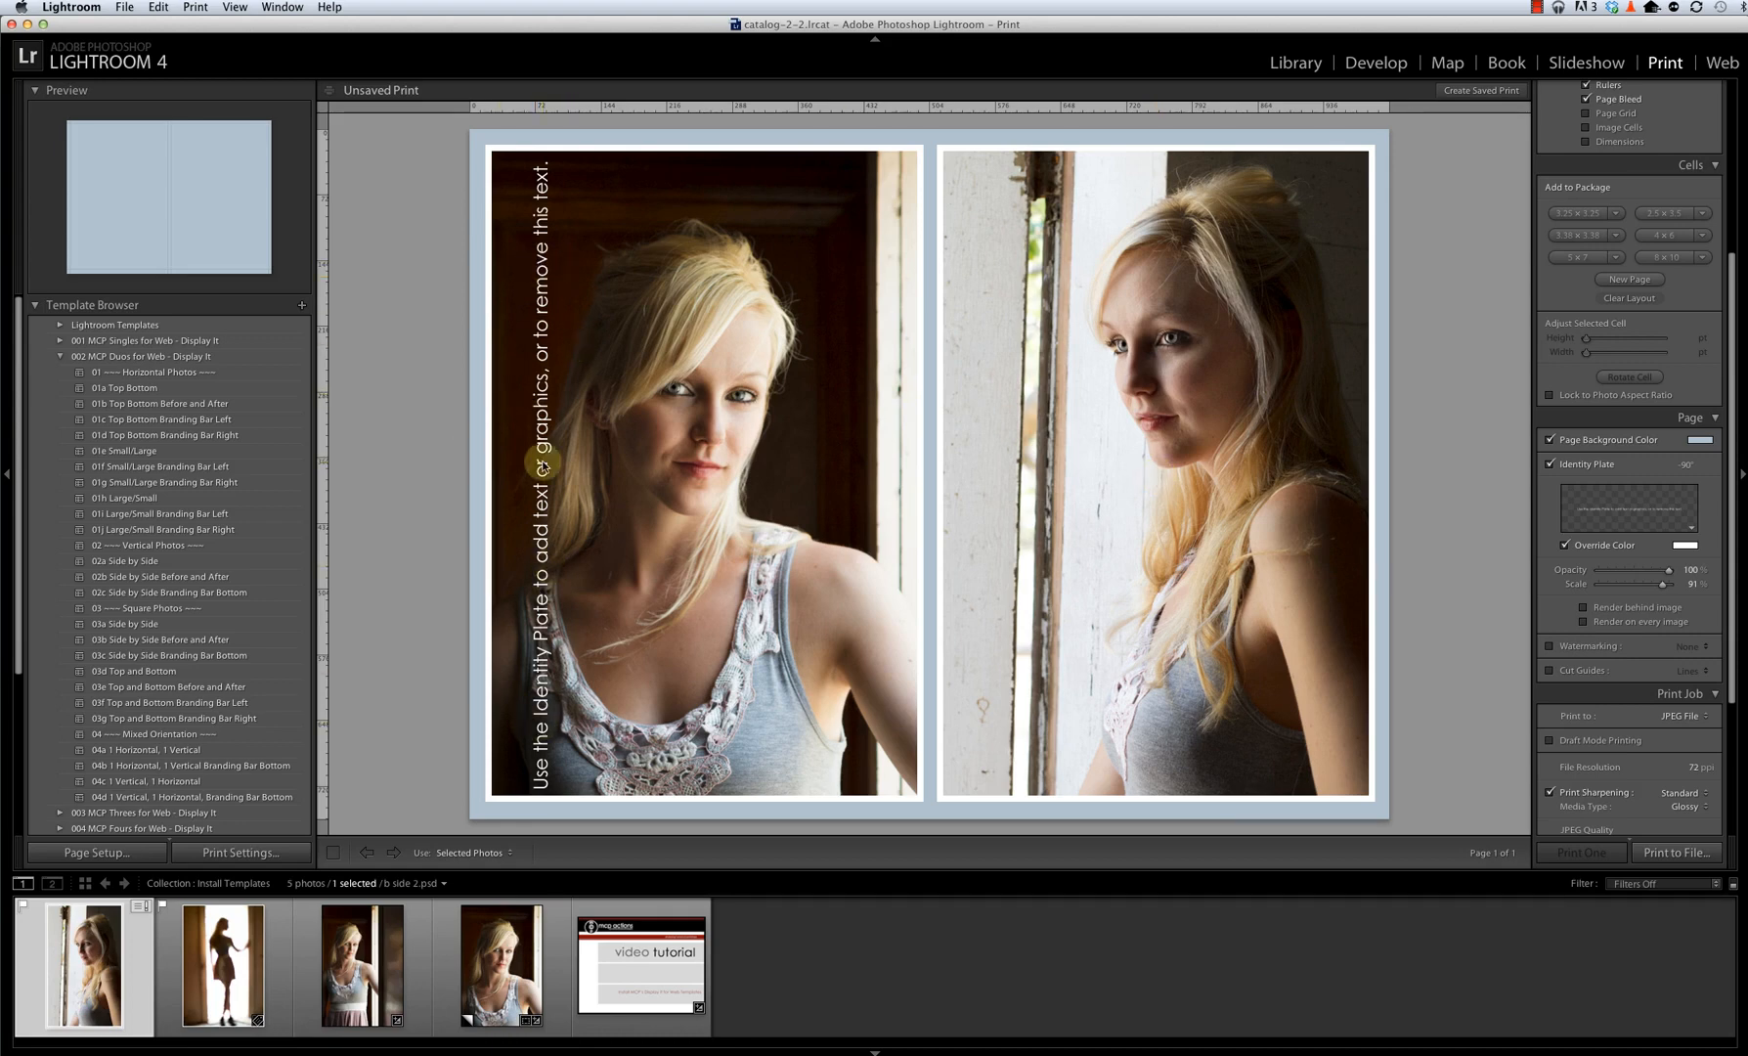
pyautogui.click(1690, 529)
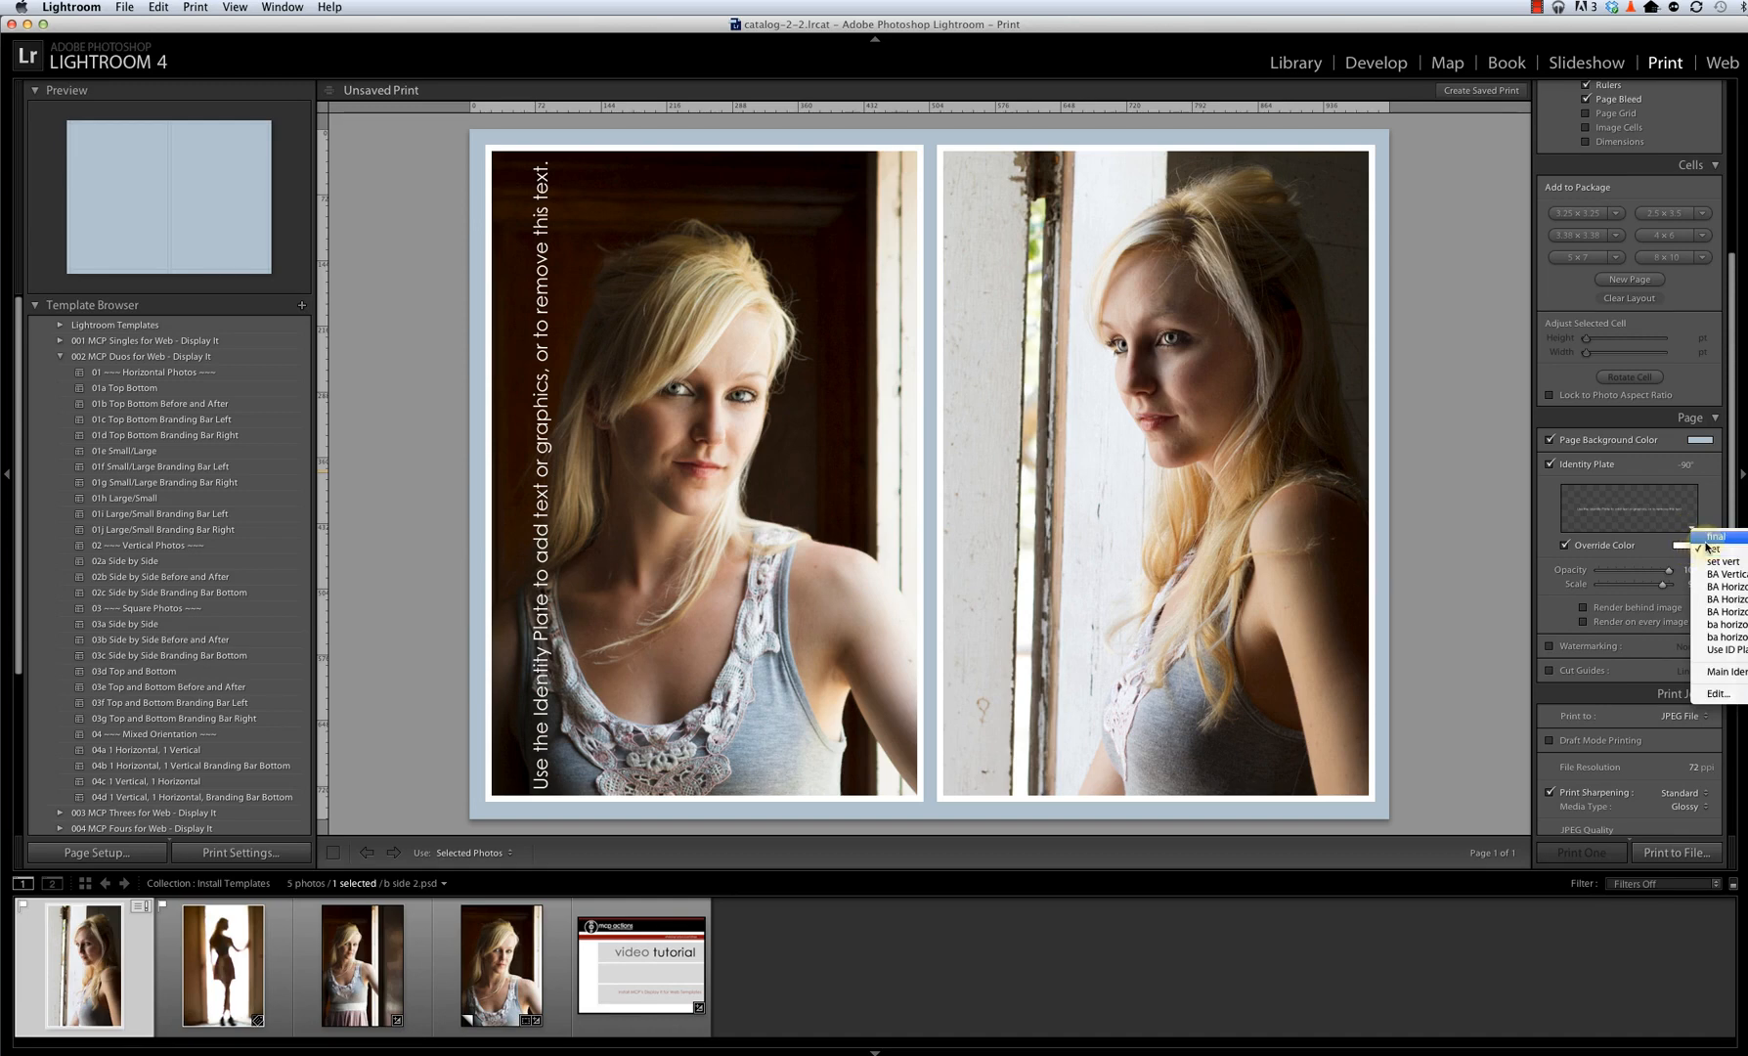
pyautogui.click(1721, 675)
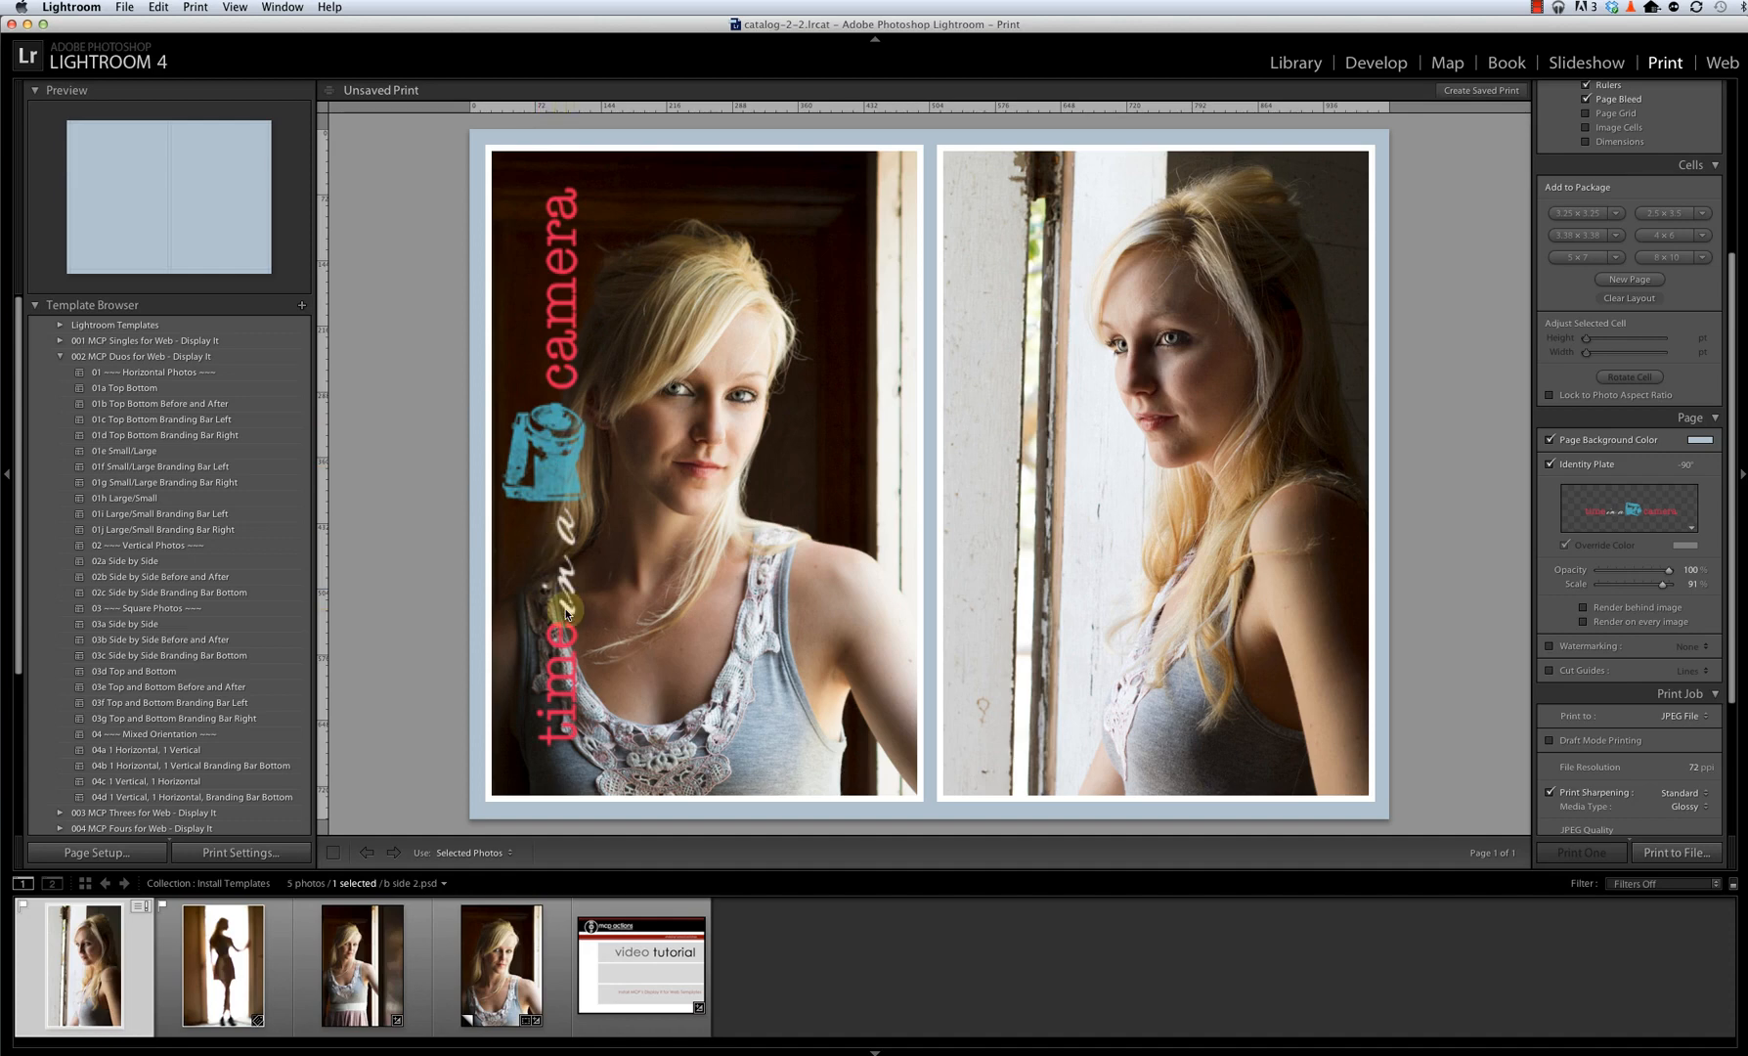
# Replace the identity plate with a styled text identity plate reading "copyright 2012" and accept it.
pyautogui.click(1623, 514)
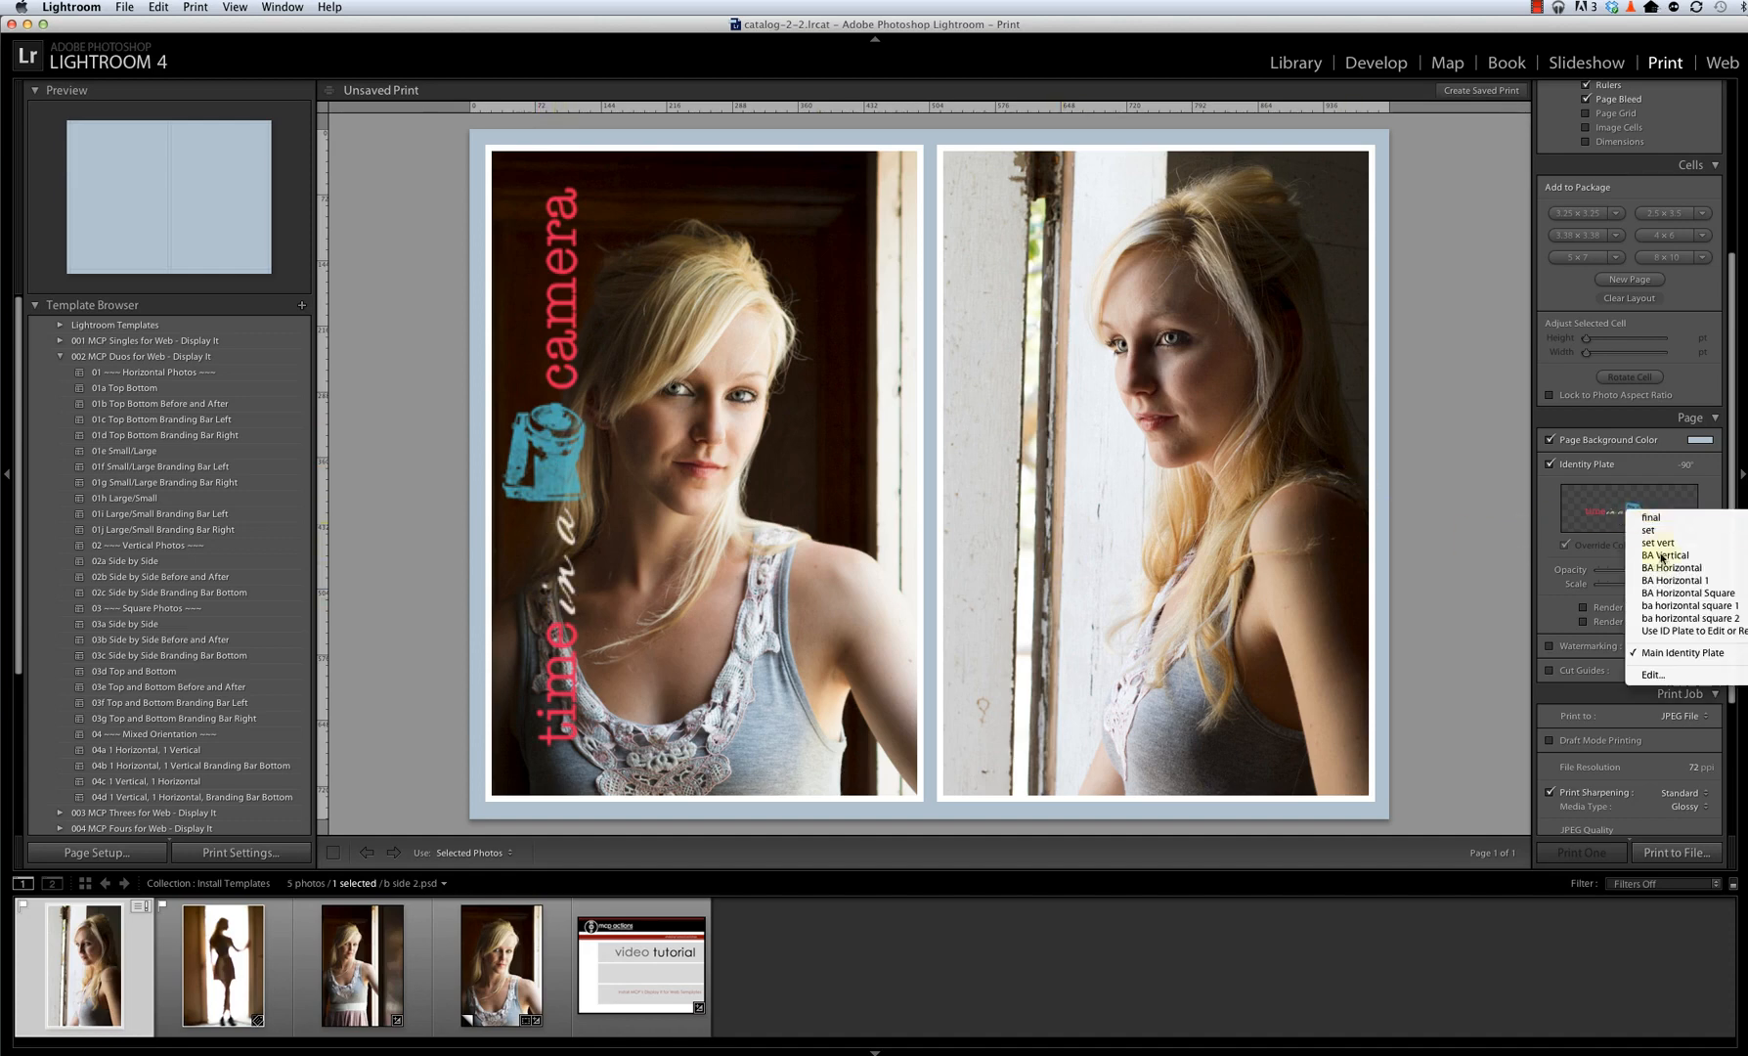
pyautogui.click(1686, 677)
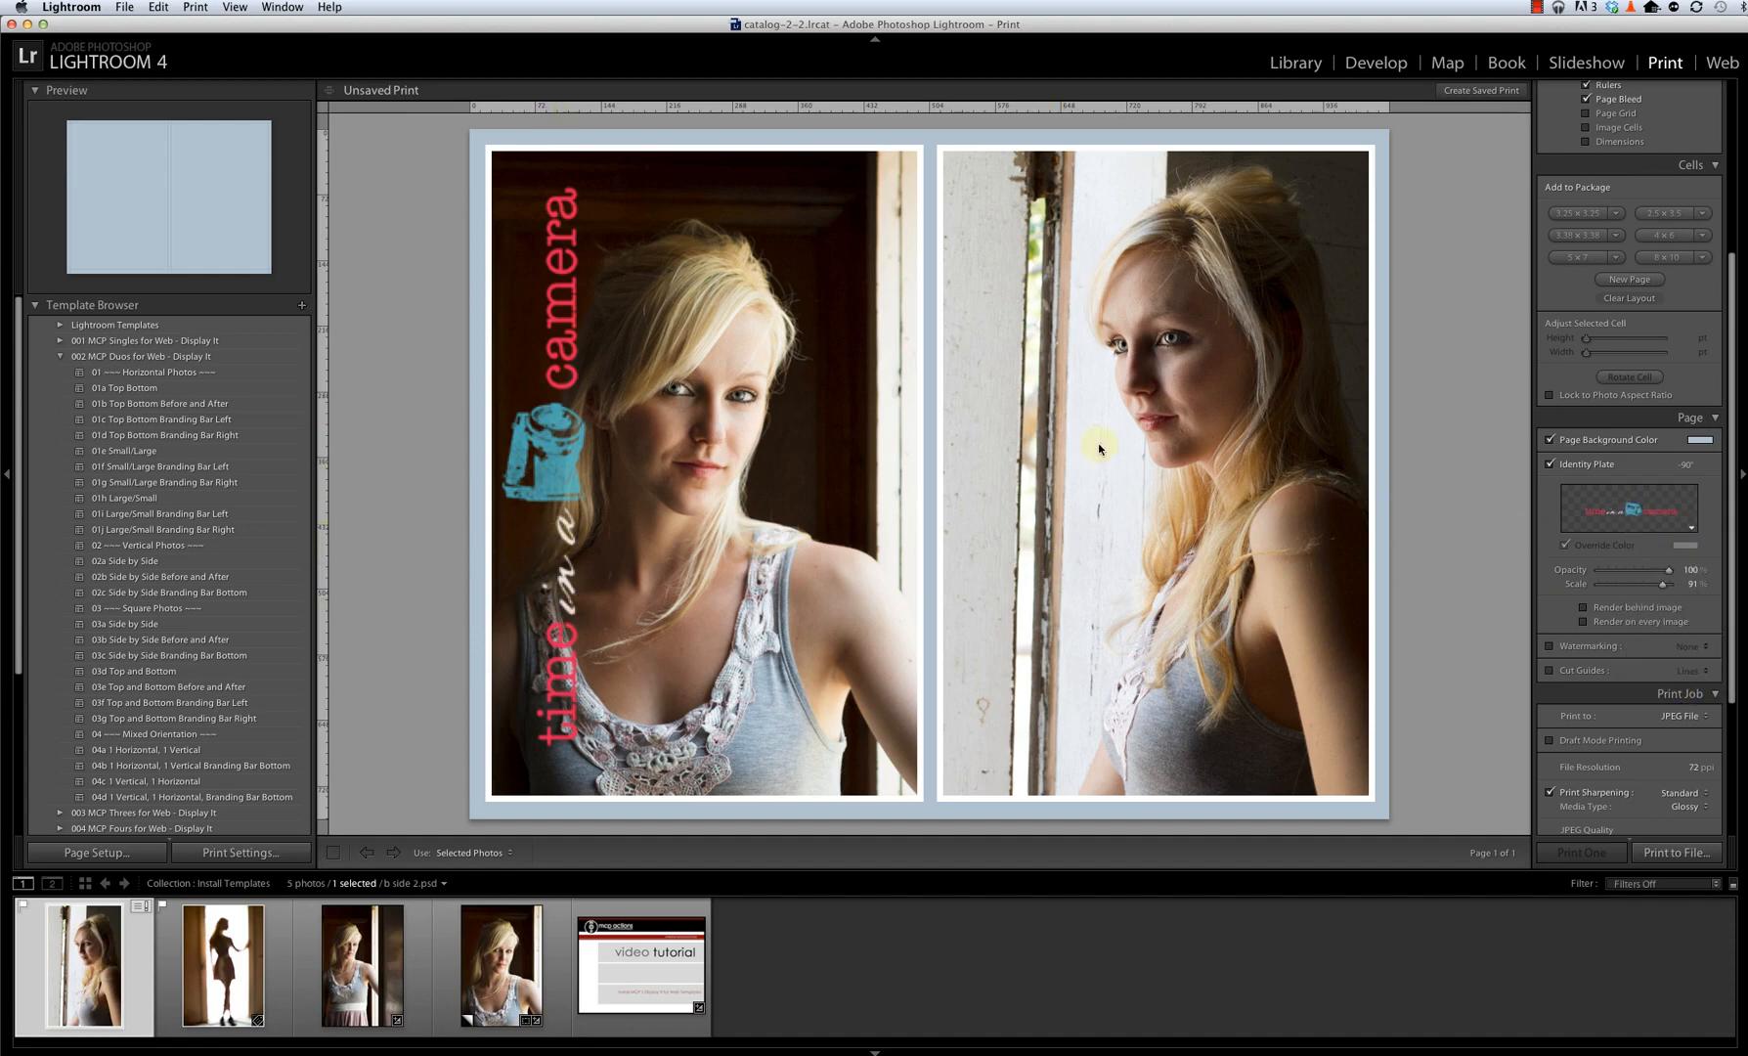
pyautogui.click(899, 283)
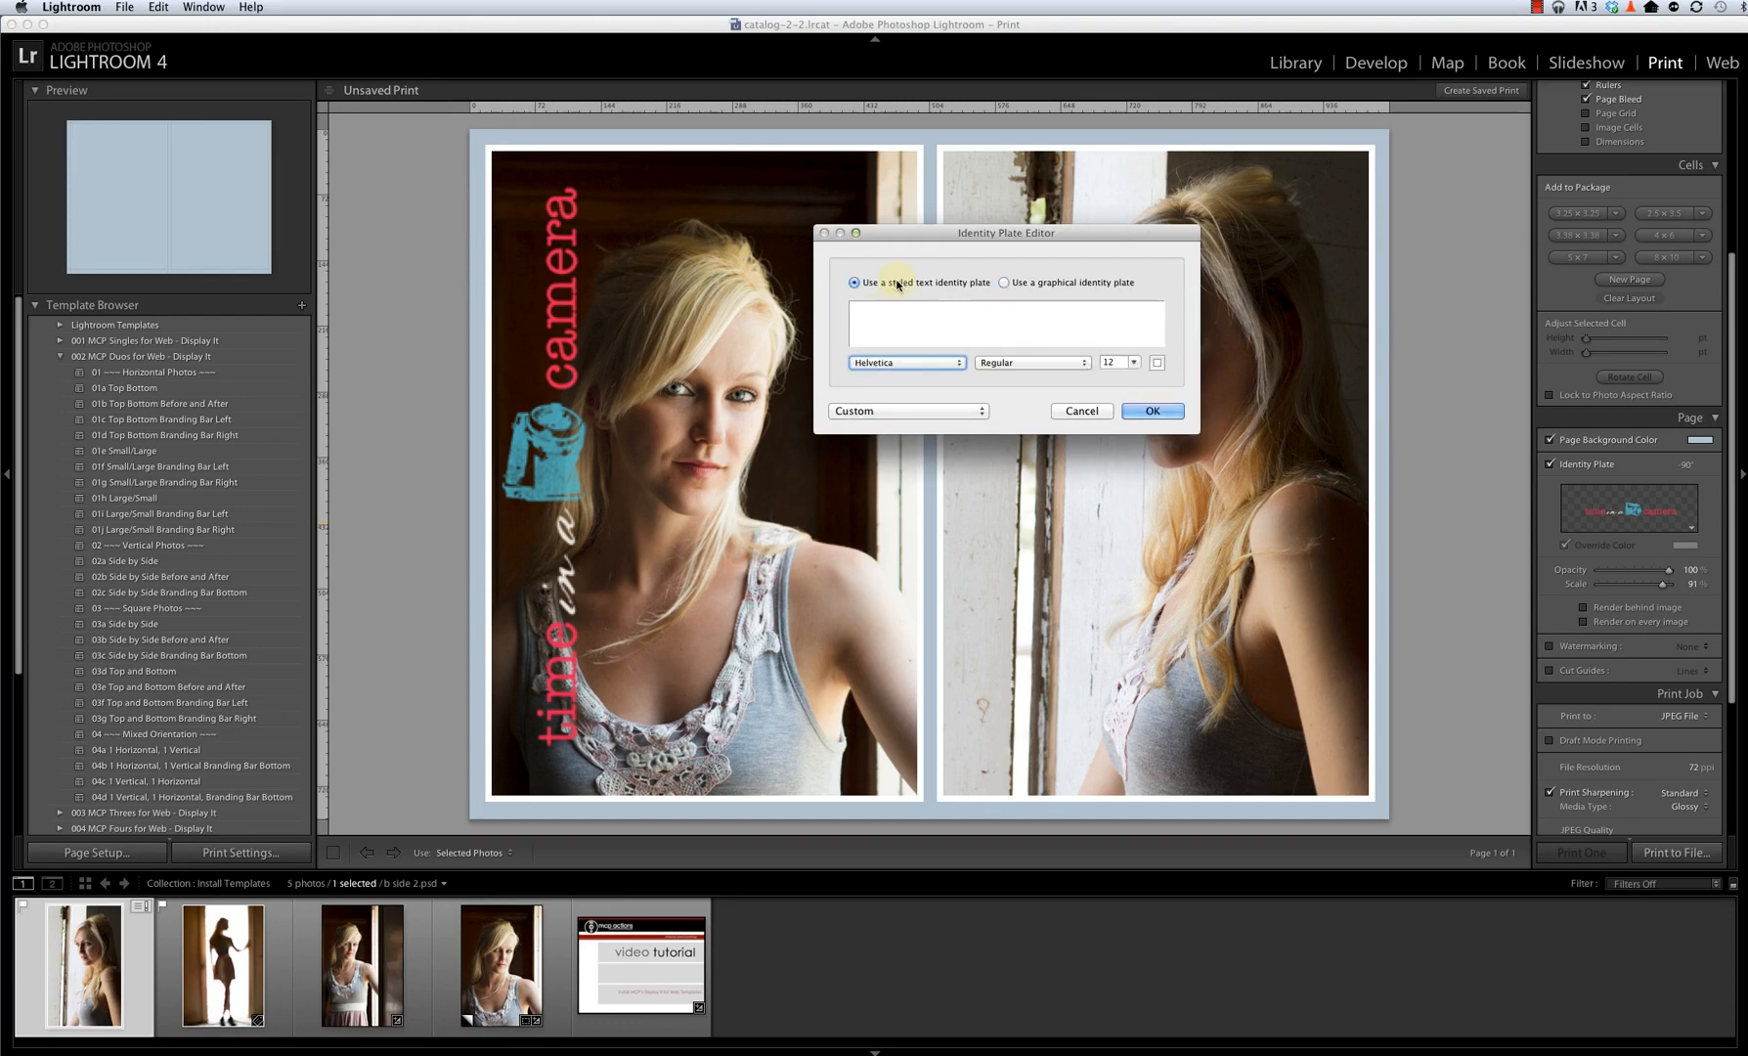
pyautogui.click(945, 319)
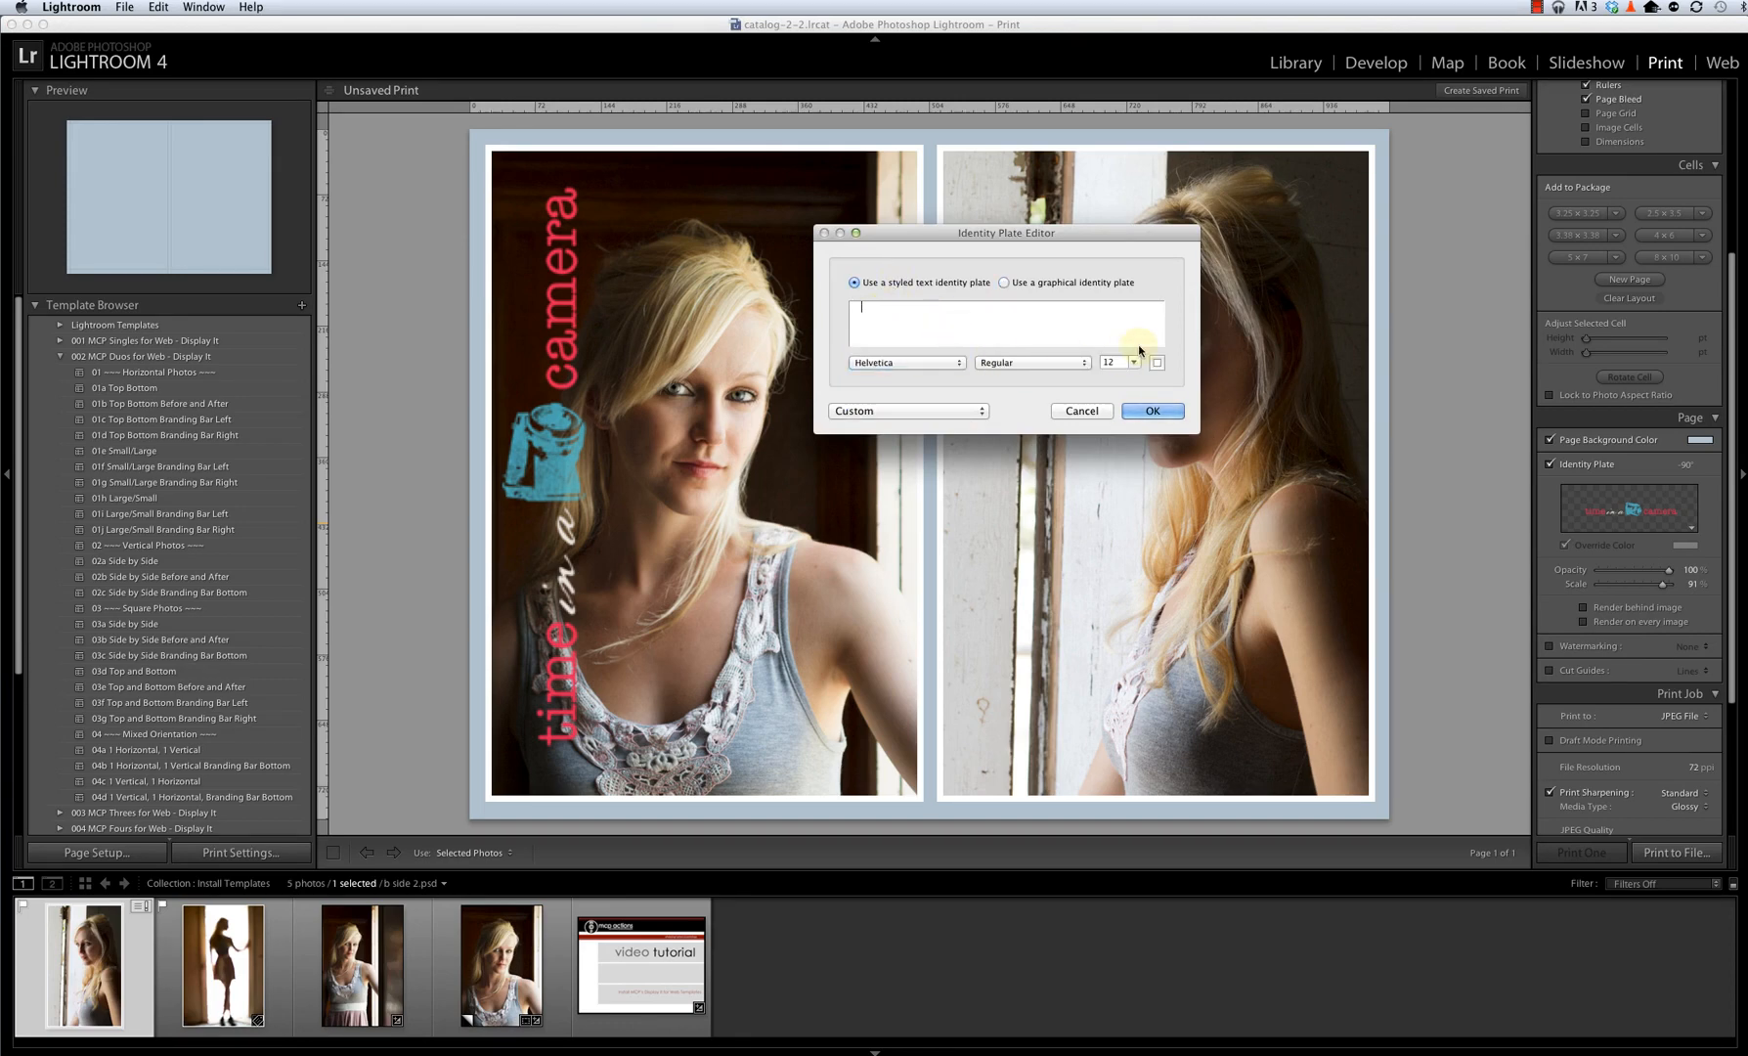
pyautogui.write('copyright 20`12')
pyautogui.press('BackSpace')
pyautogui.press('BackSpace')
pyautogui.press('BackSpace')
pyautogui.write('12')
pyautogui.press('Return')
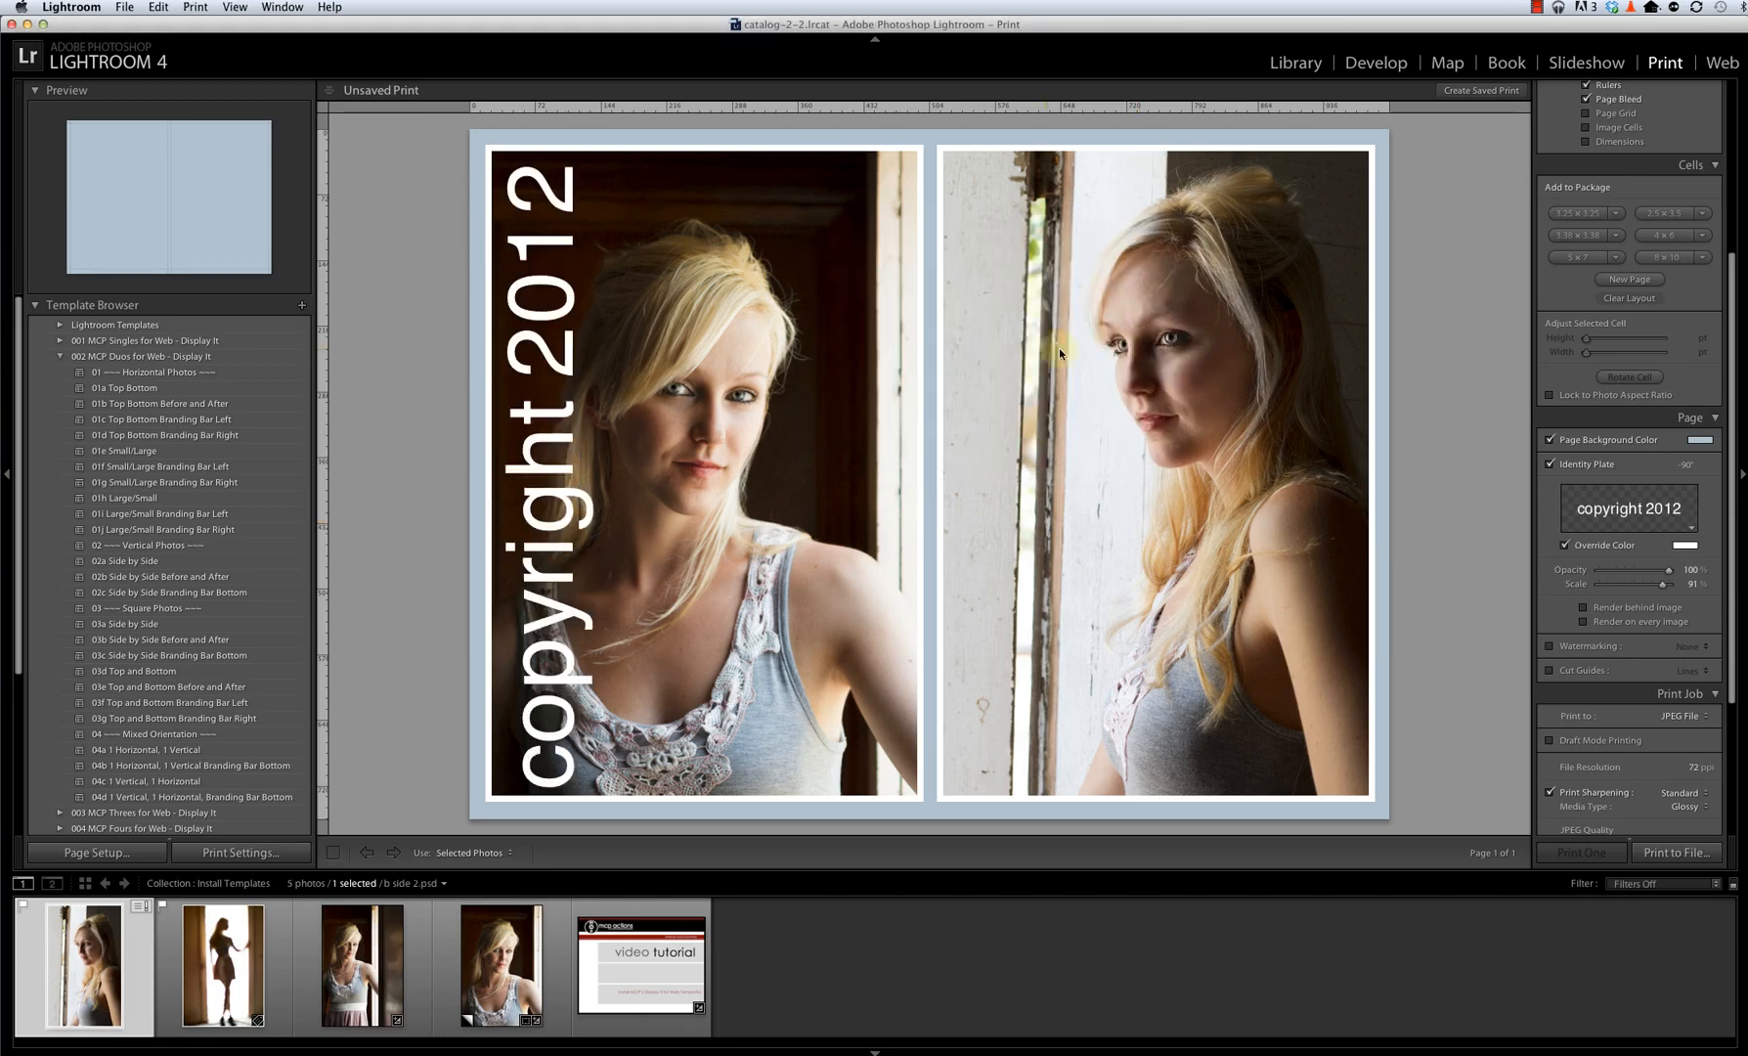
# Scale the copyright identity plate down to 33% and move it near the woman's shoulder in the first portrait.
pyautogui.click(548, 381)
pyautogui.moveTo(598, 158); pyautogui.dragTo(523, 323)
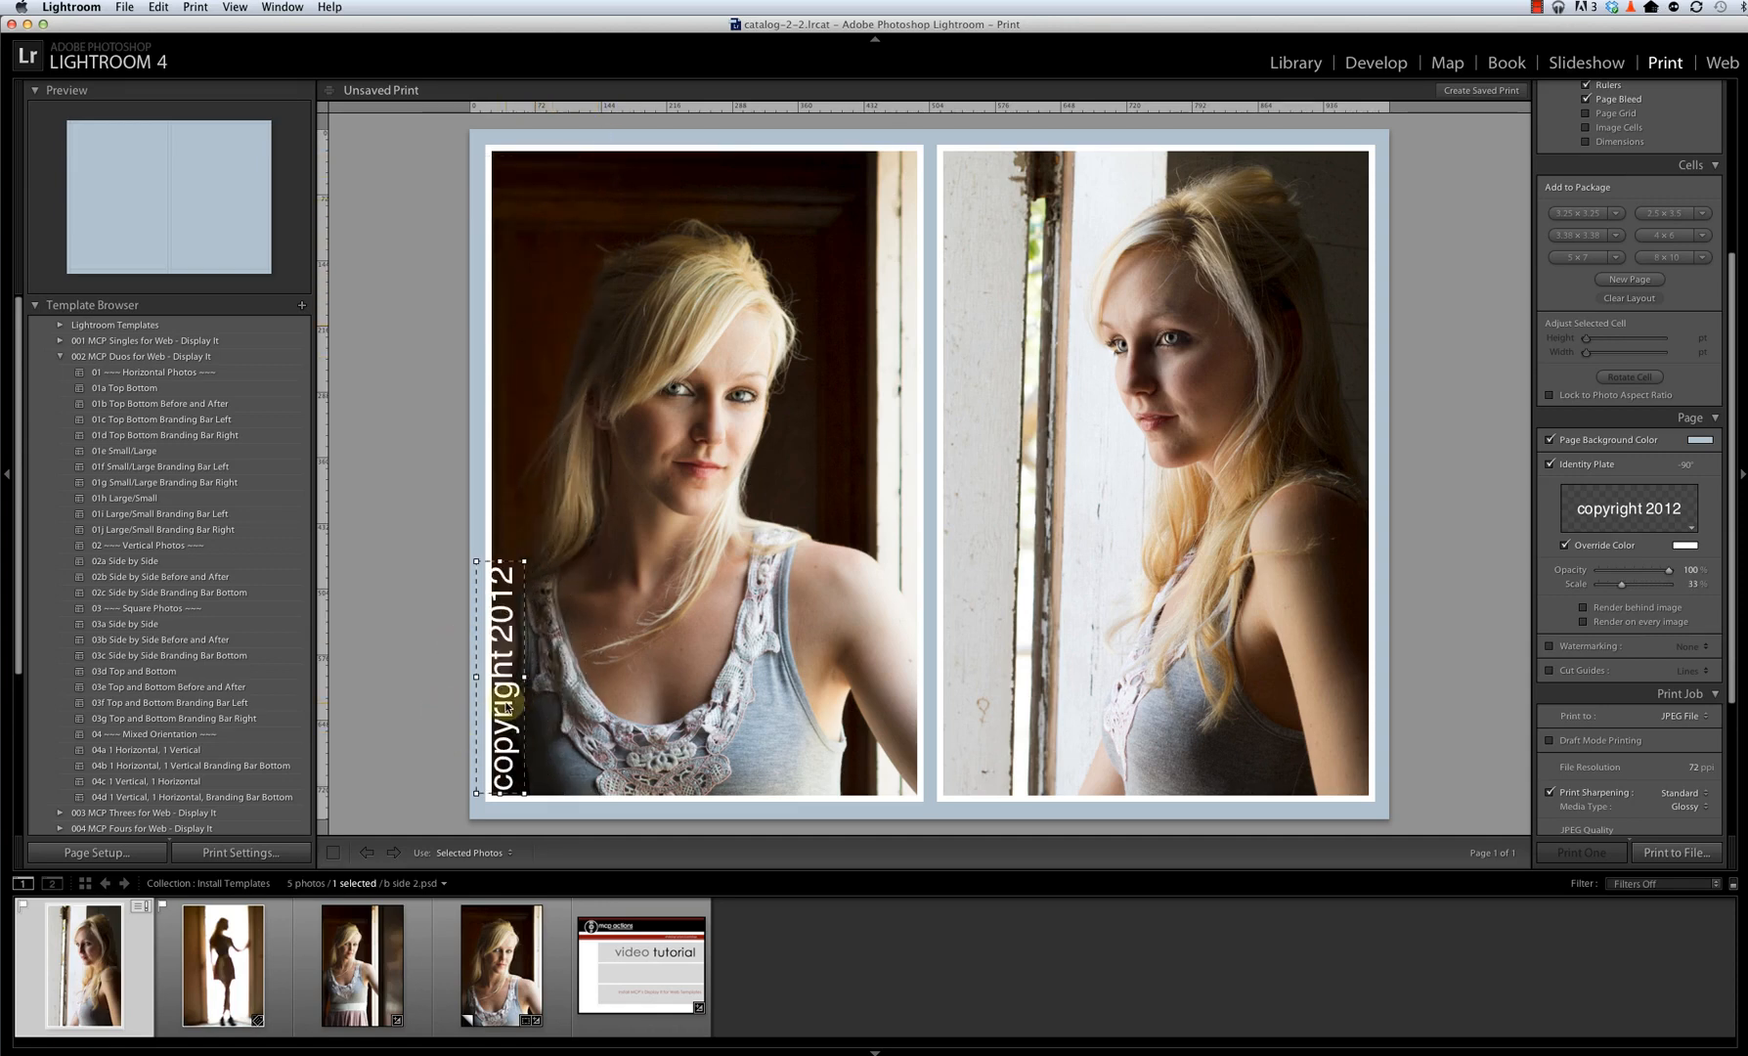
pyautogui.moveTo(506, 707); pyautogui.dragTo(766, 675)
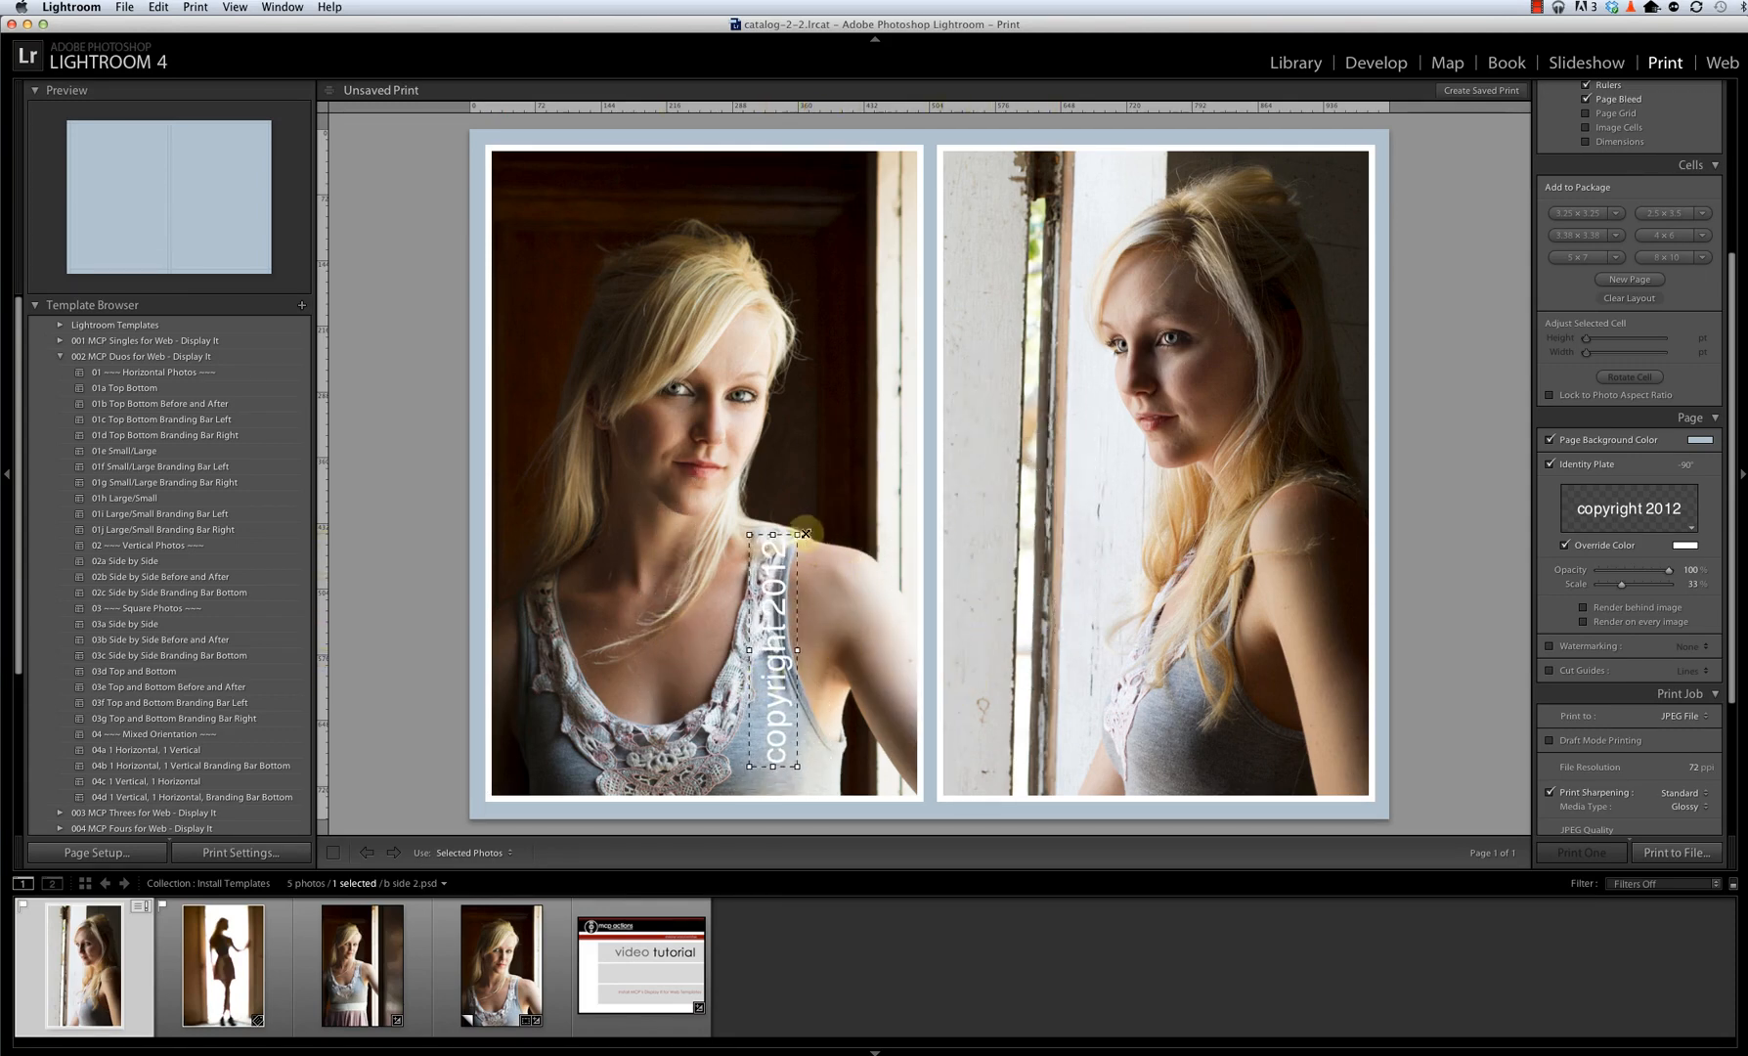
# Set the identity plate to no rotation and centre it across the lower edges of the two portraits.
pyautogui.click(1685, 467)
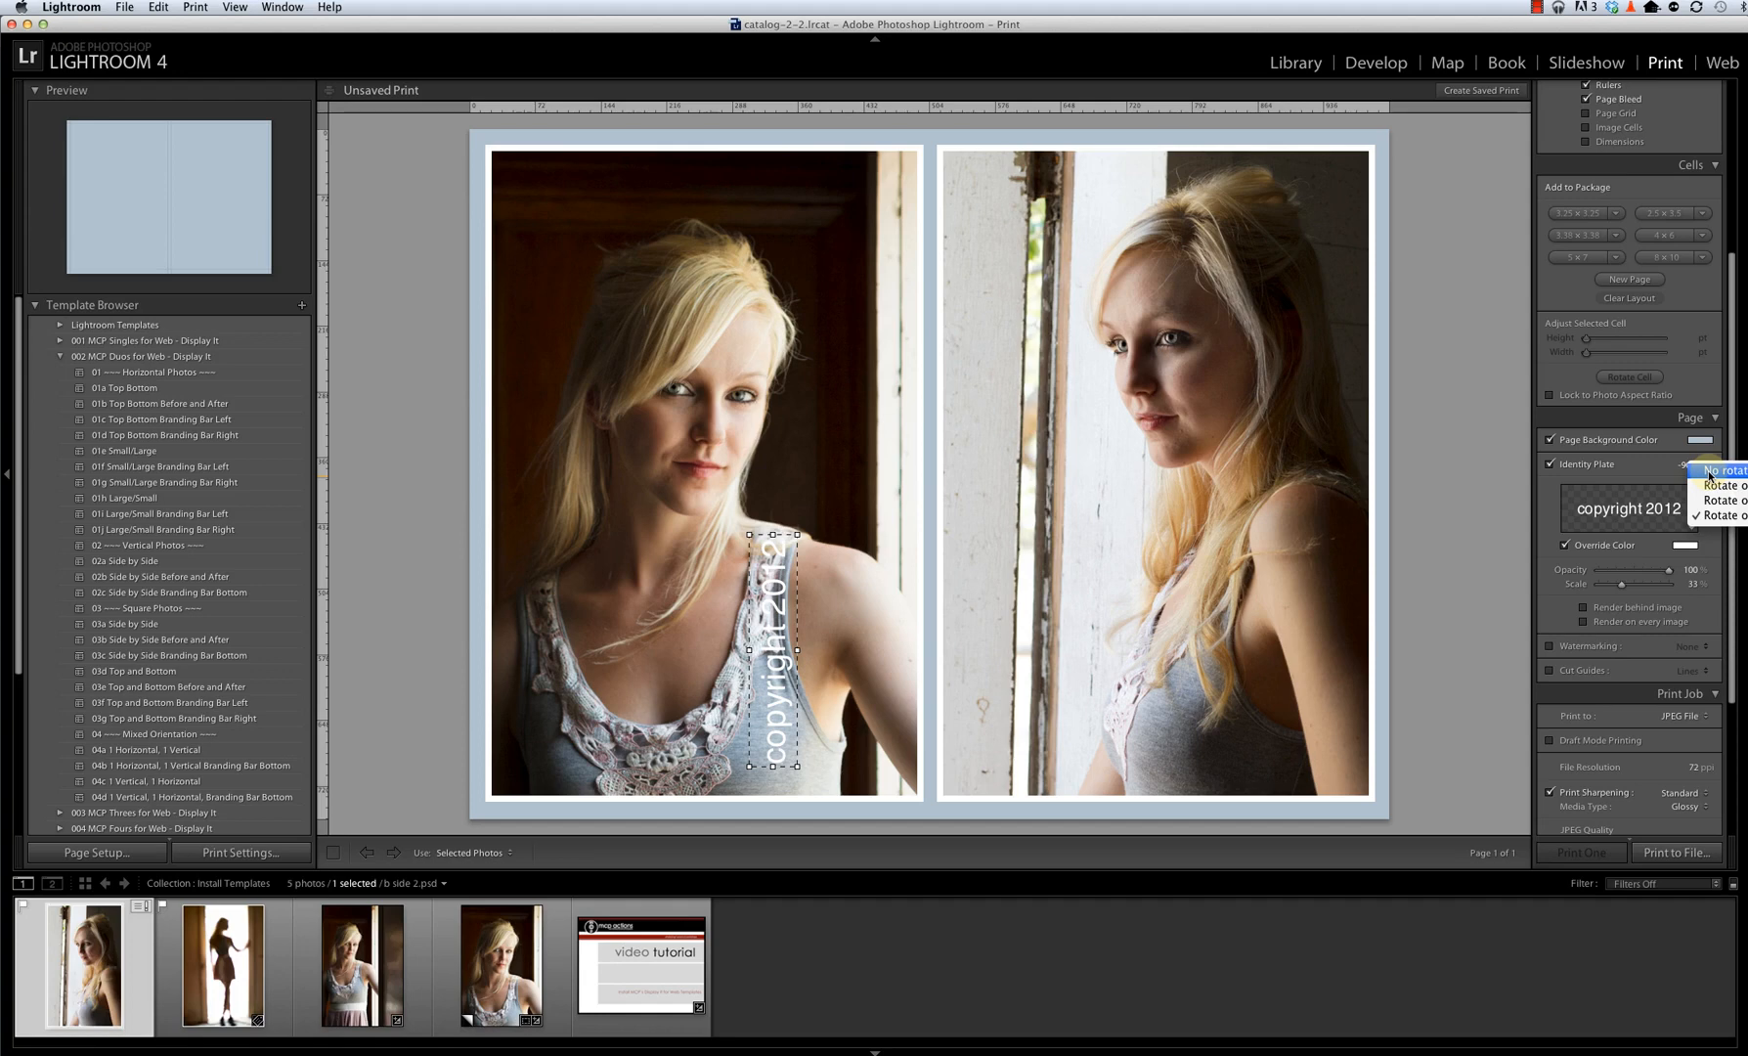
pyautogui.click(1709, 472)
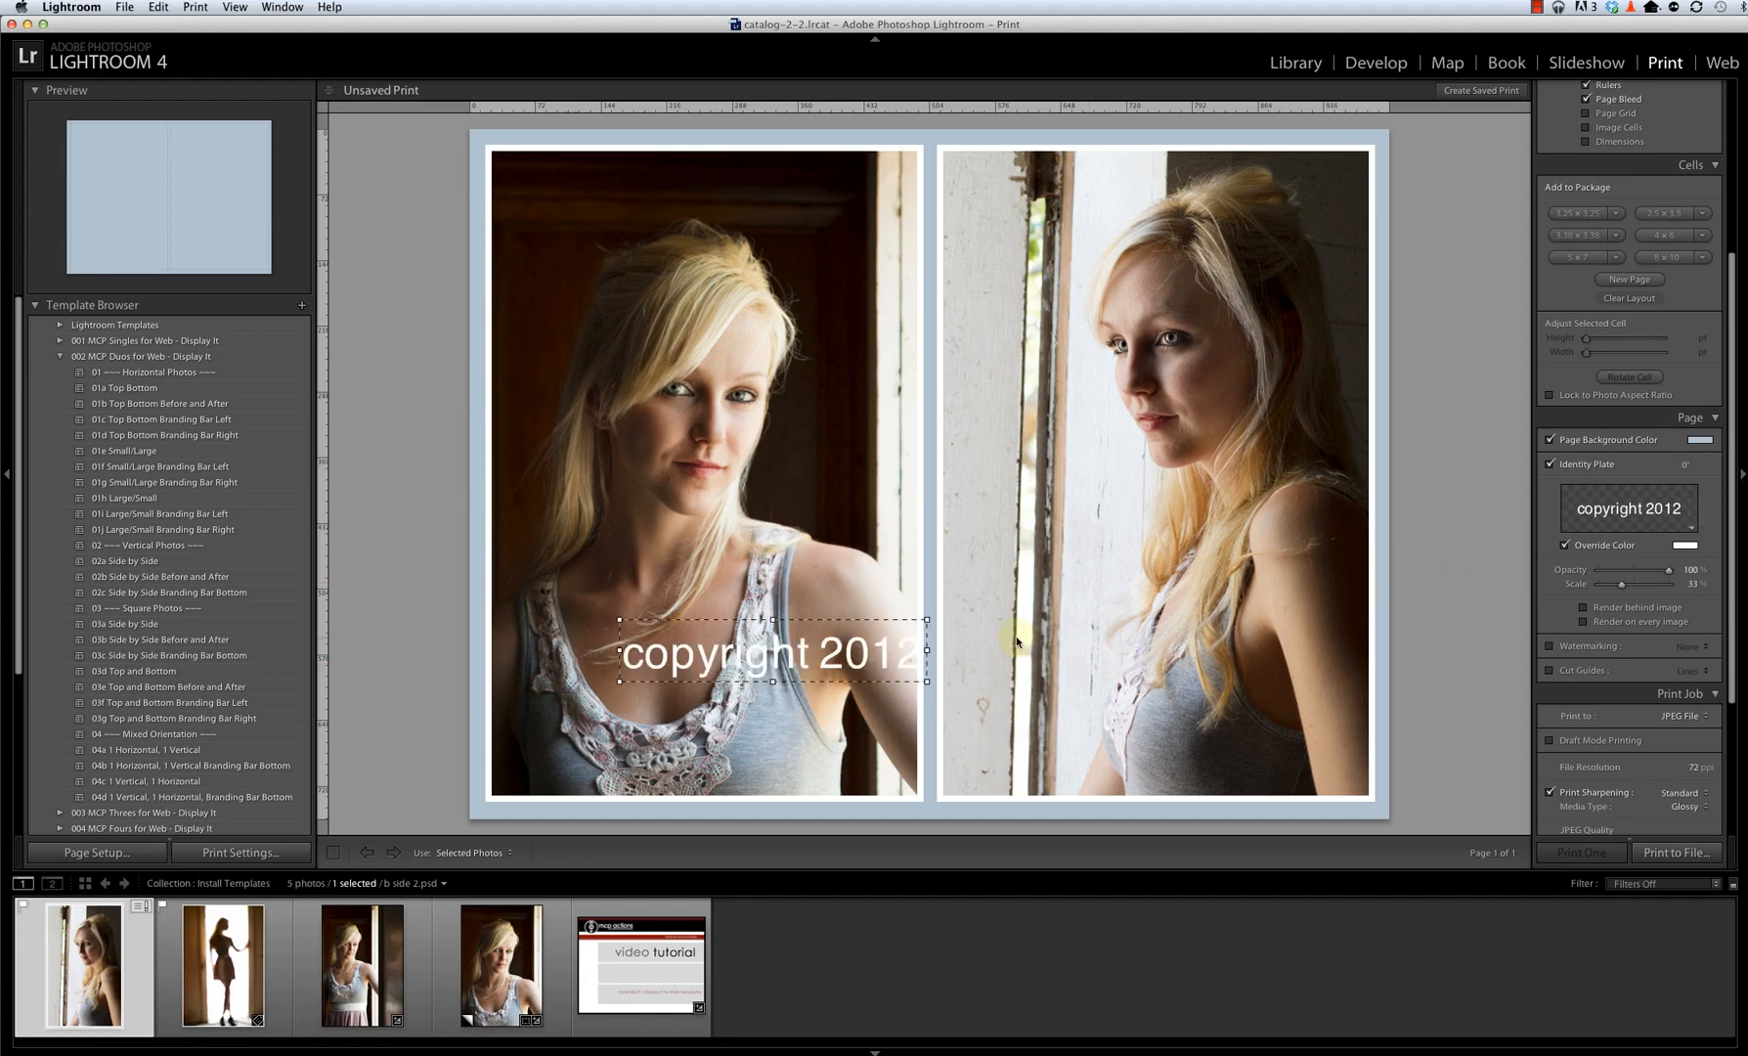
pyautogui.moveTo(828, 662); pyautogui.dragTo(931, 756)
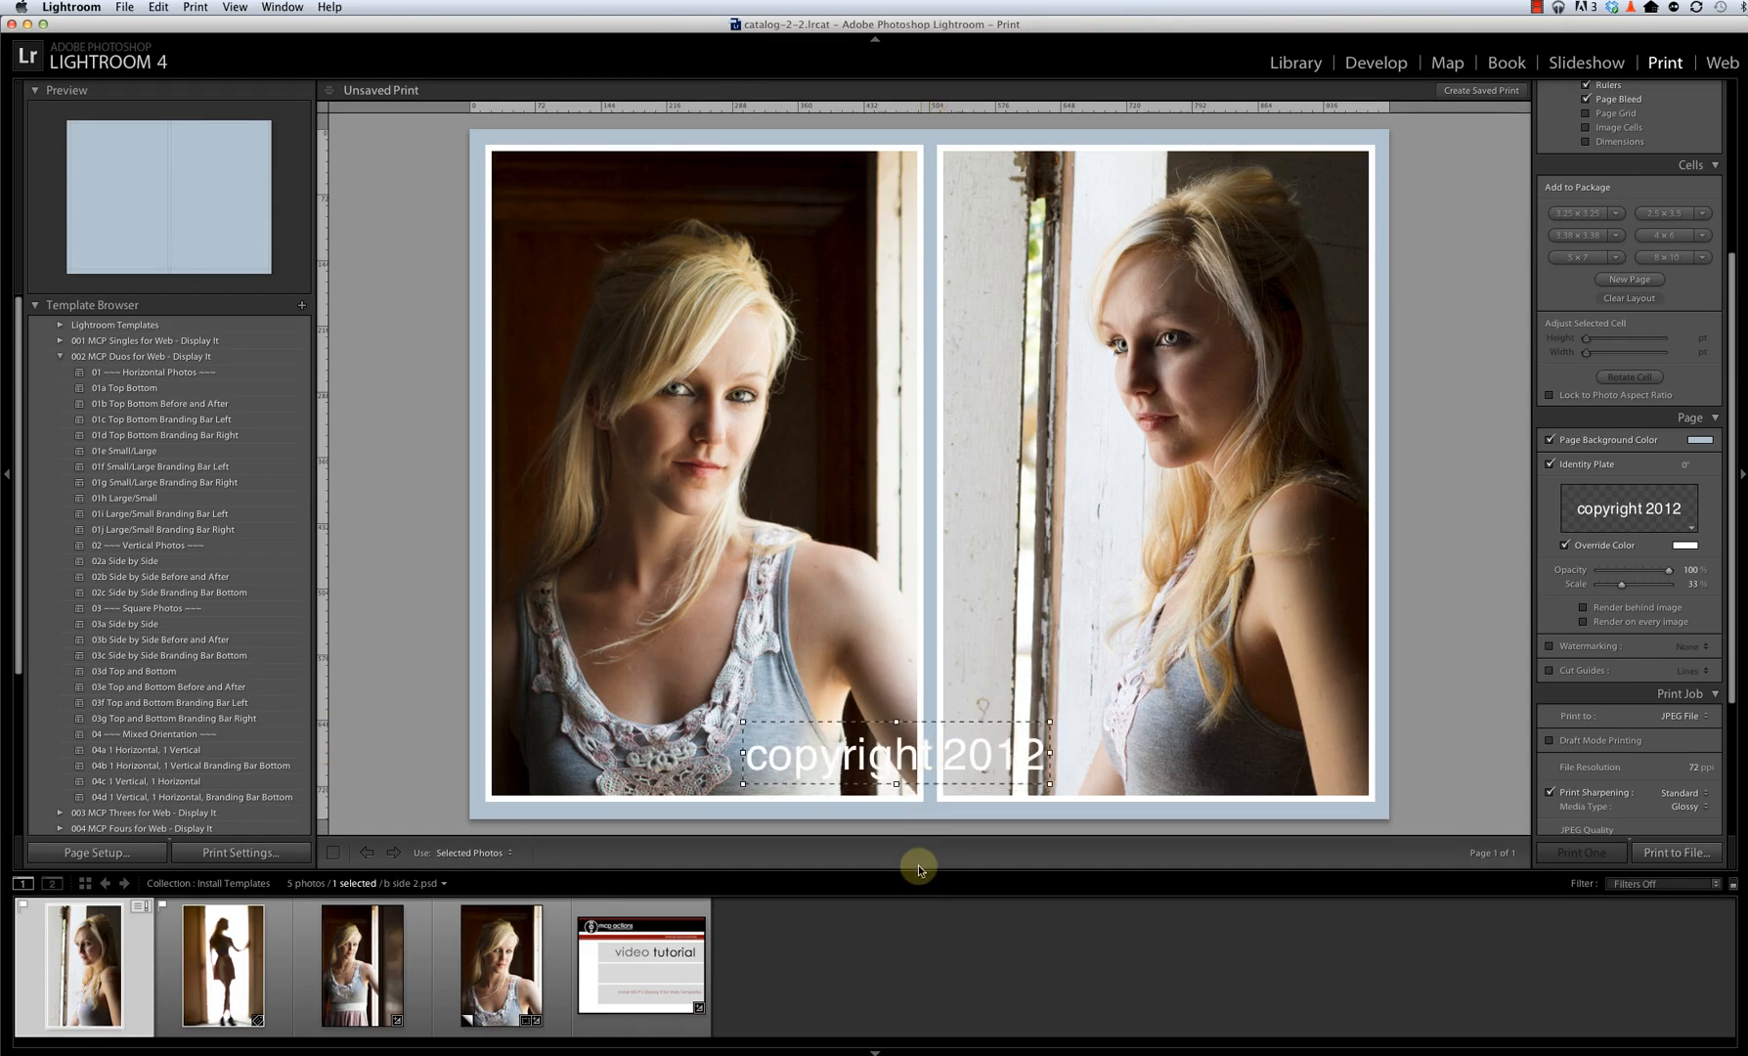
# View the graphical identity plate option in the Identity Plate Editor, and cancel the editor.
pyautogui.click(1691, 533)
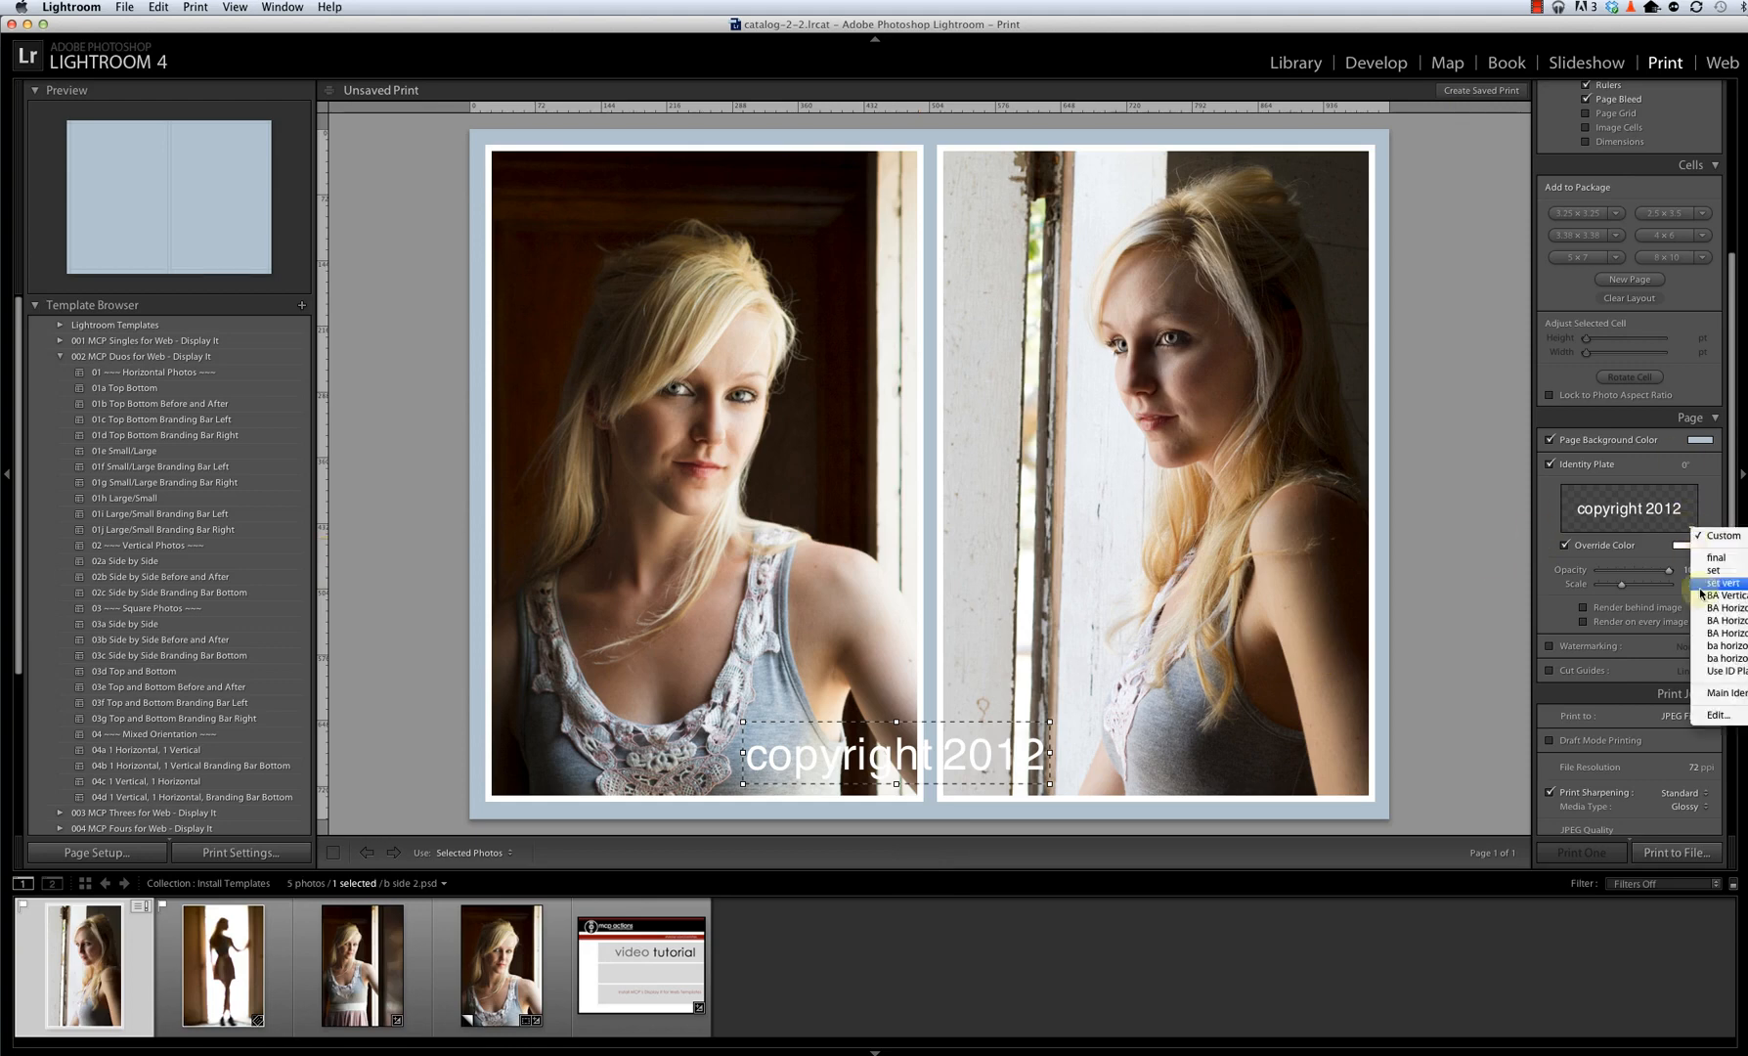
pyautogui.click(1721, 716)
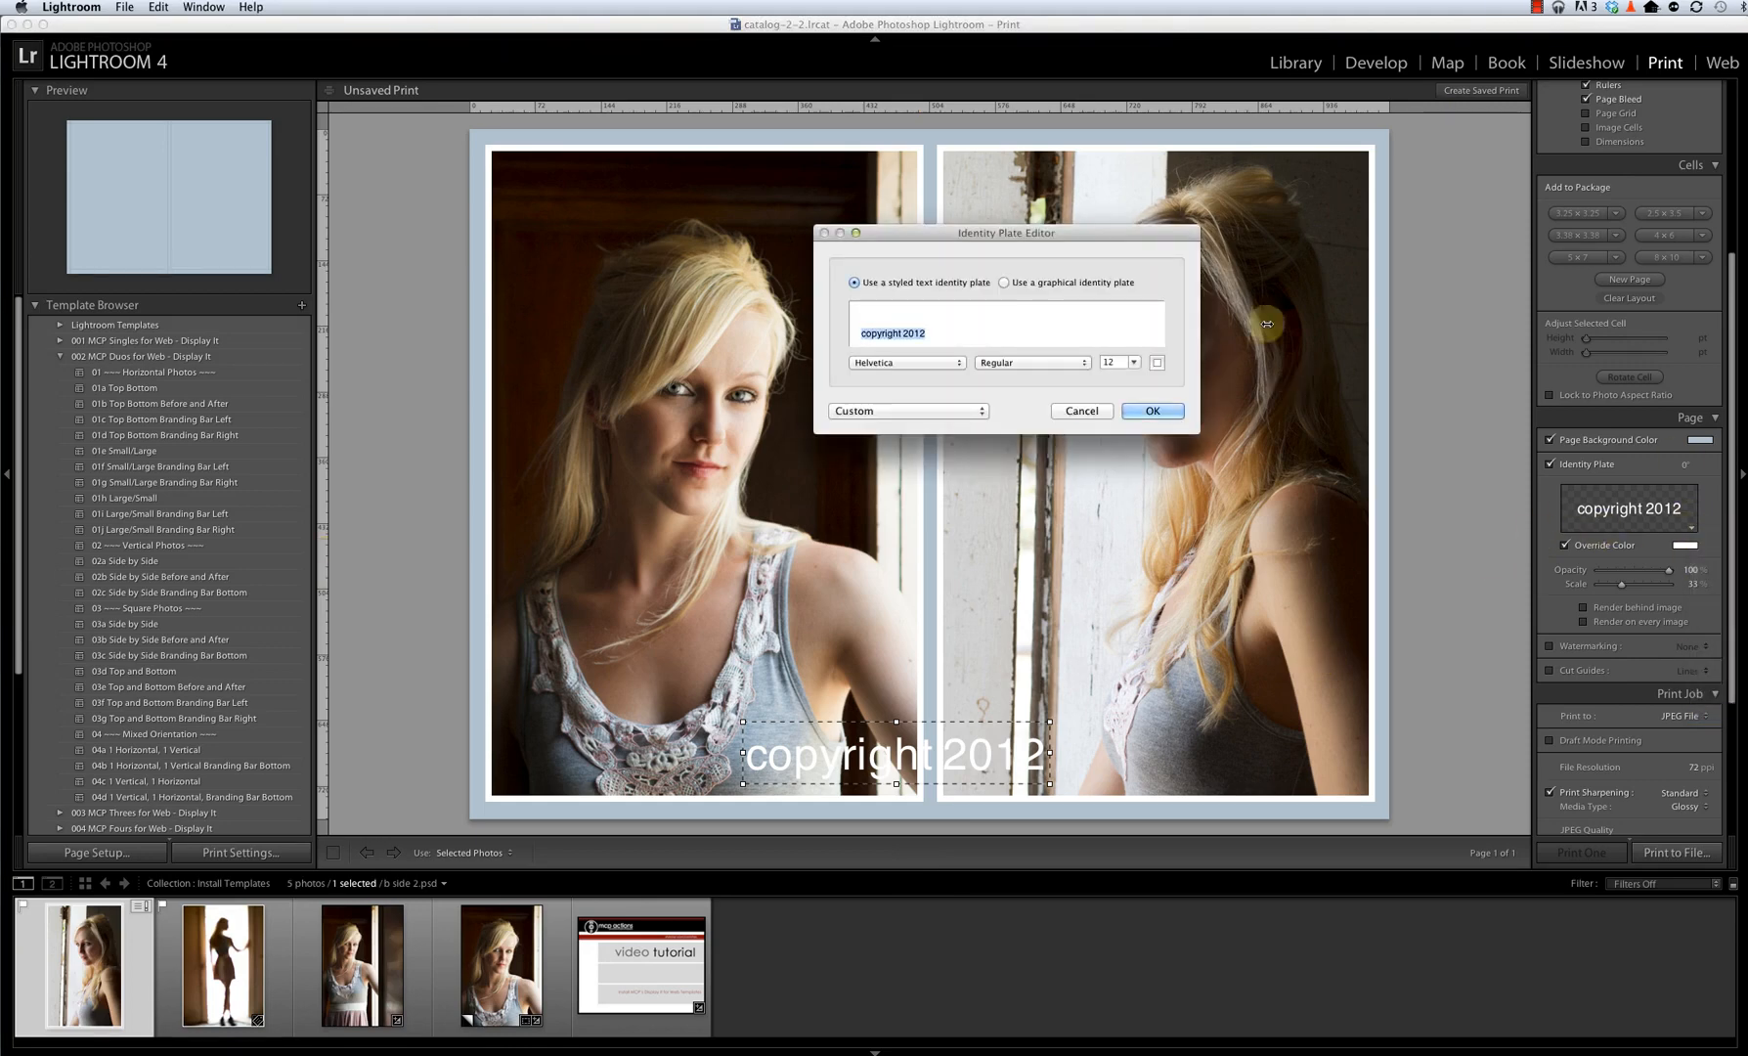
pyautogui.click(1035, 283)
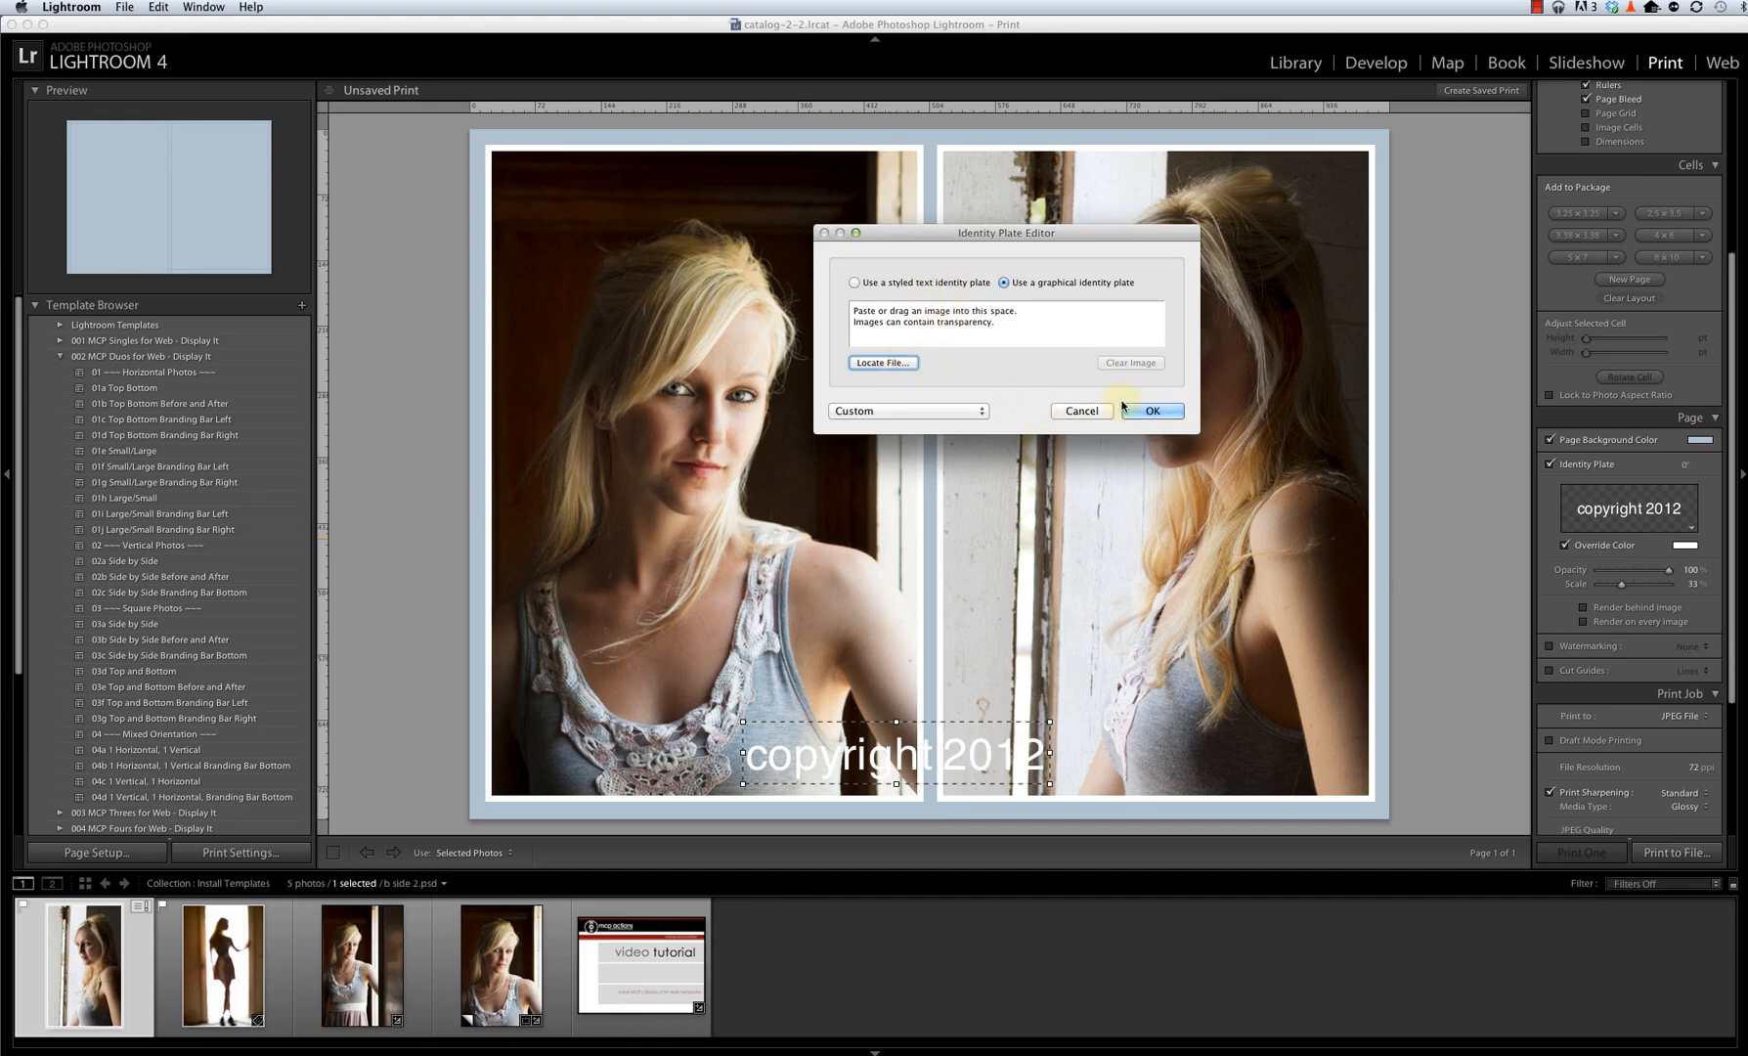
pyautogui.click(1082, 412)
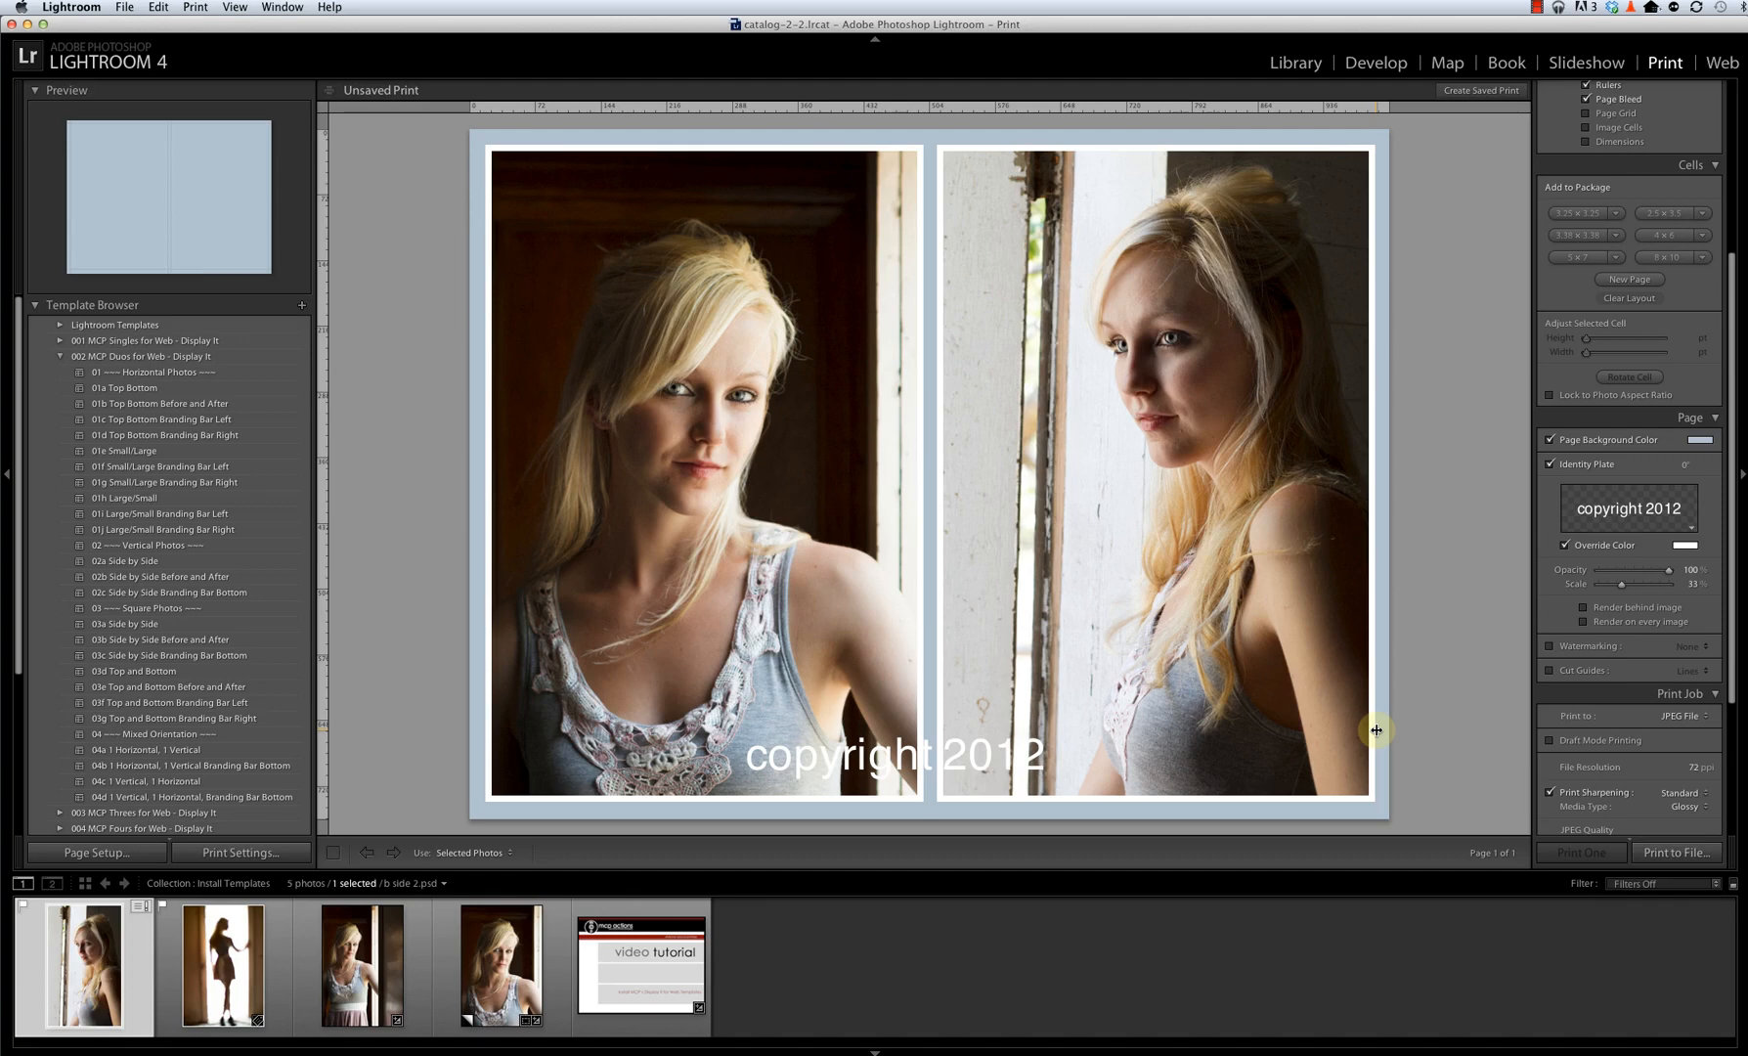
# Print the finished layout to a JPEG file on the Desktop named "barn 2 vertical images".
pyautogui.scroll(5, 1693, 638)
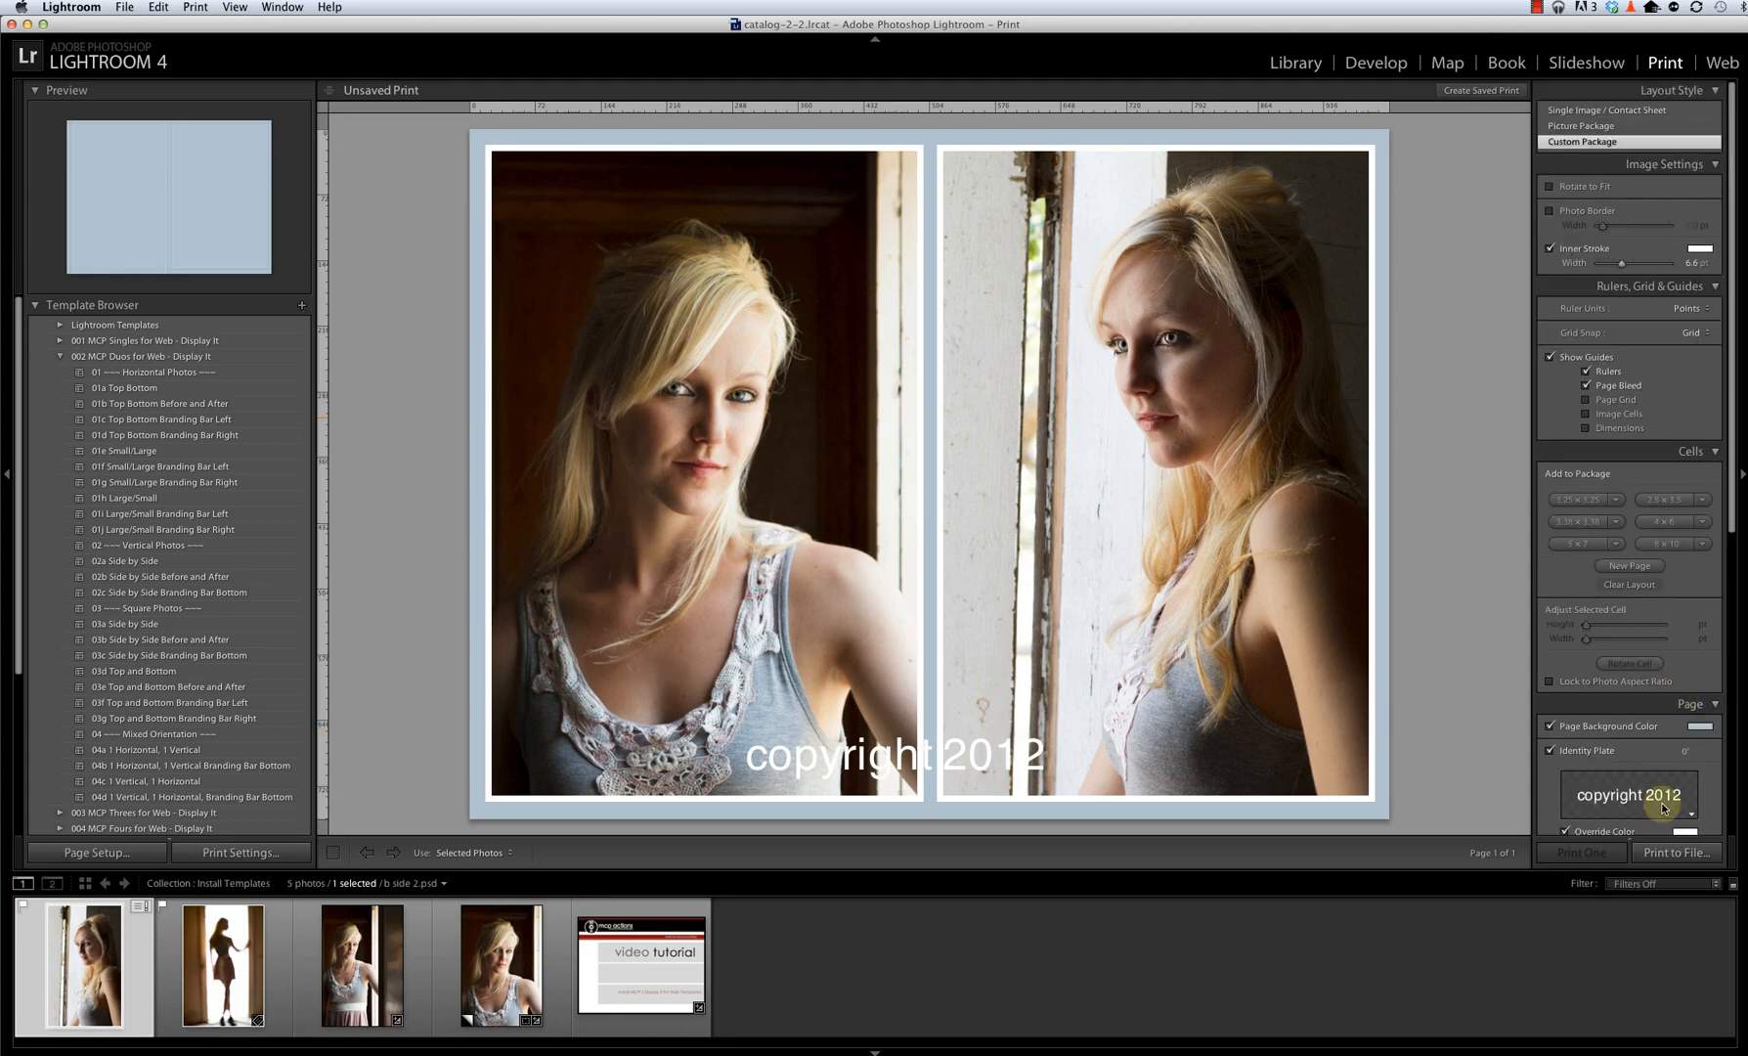
pyautogui.scroll(-7, 1661, 809)
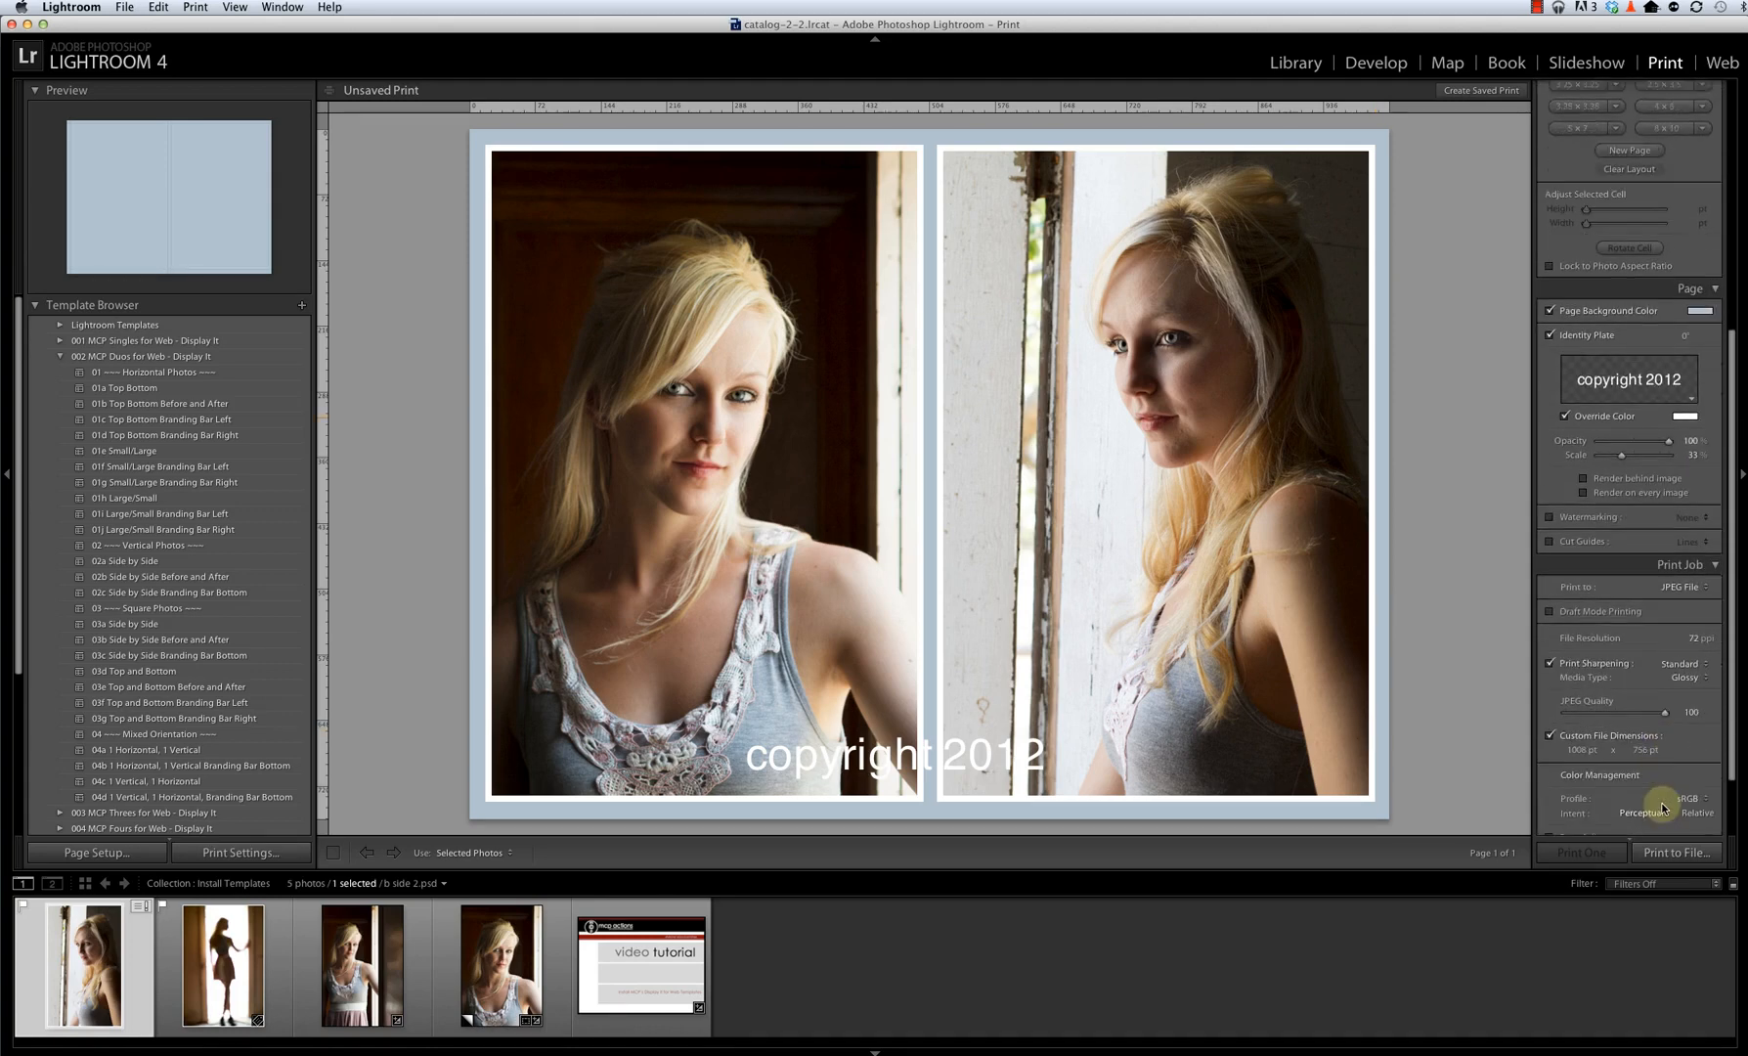
pyautogui.scroll(-2, 1661, 809)
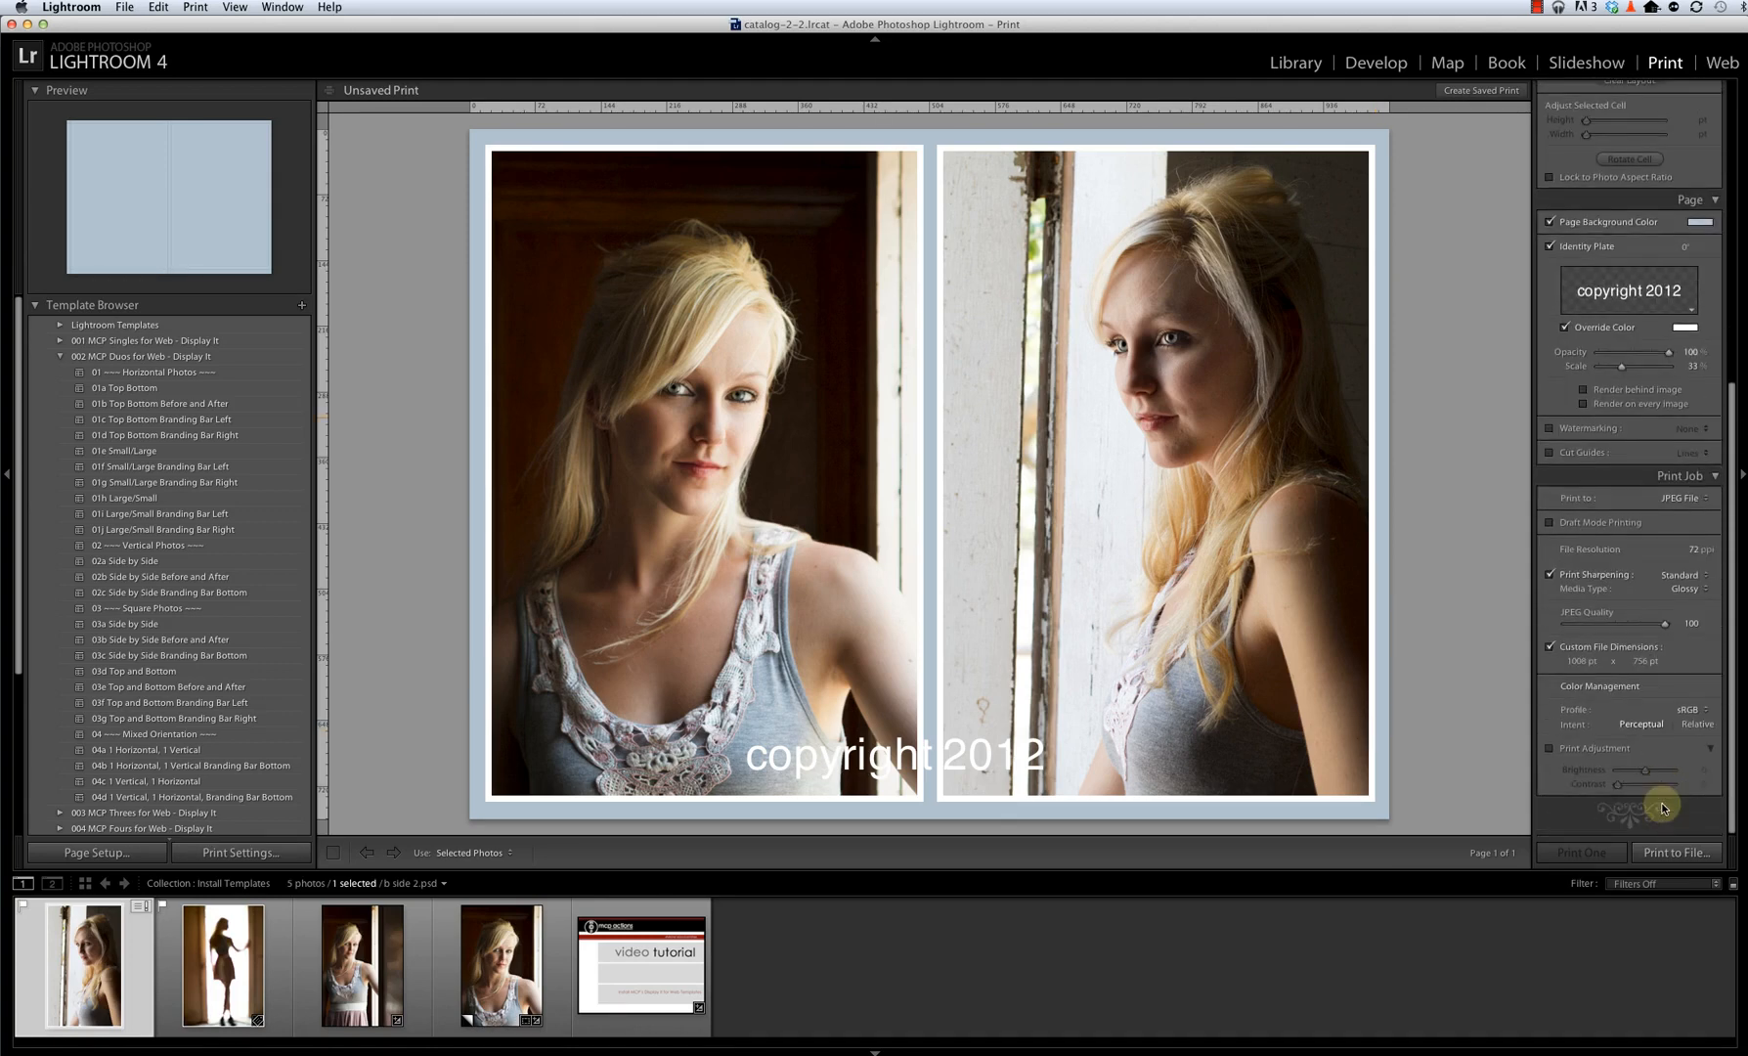
pyautogui.click(1676, 858)
pyautogui.click(831, 420)
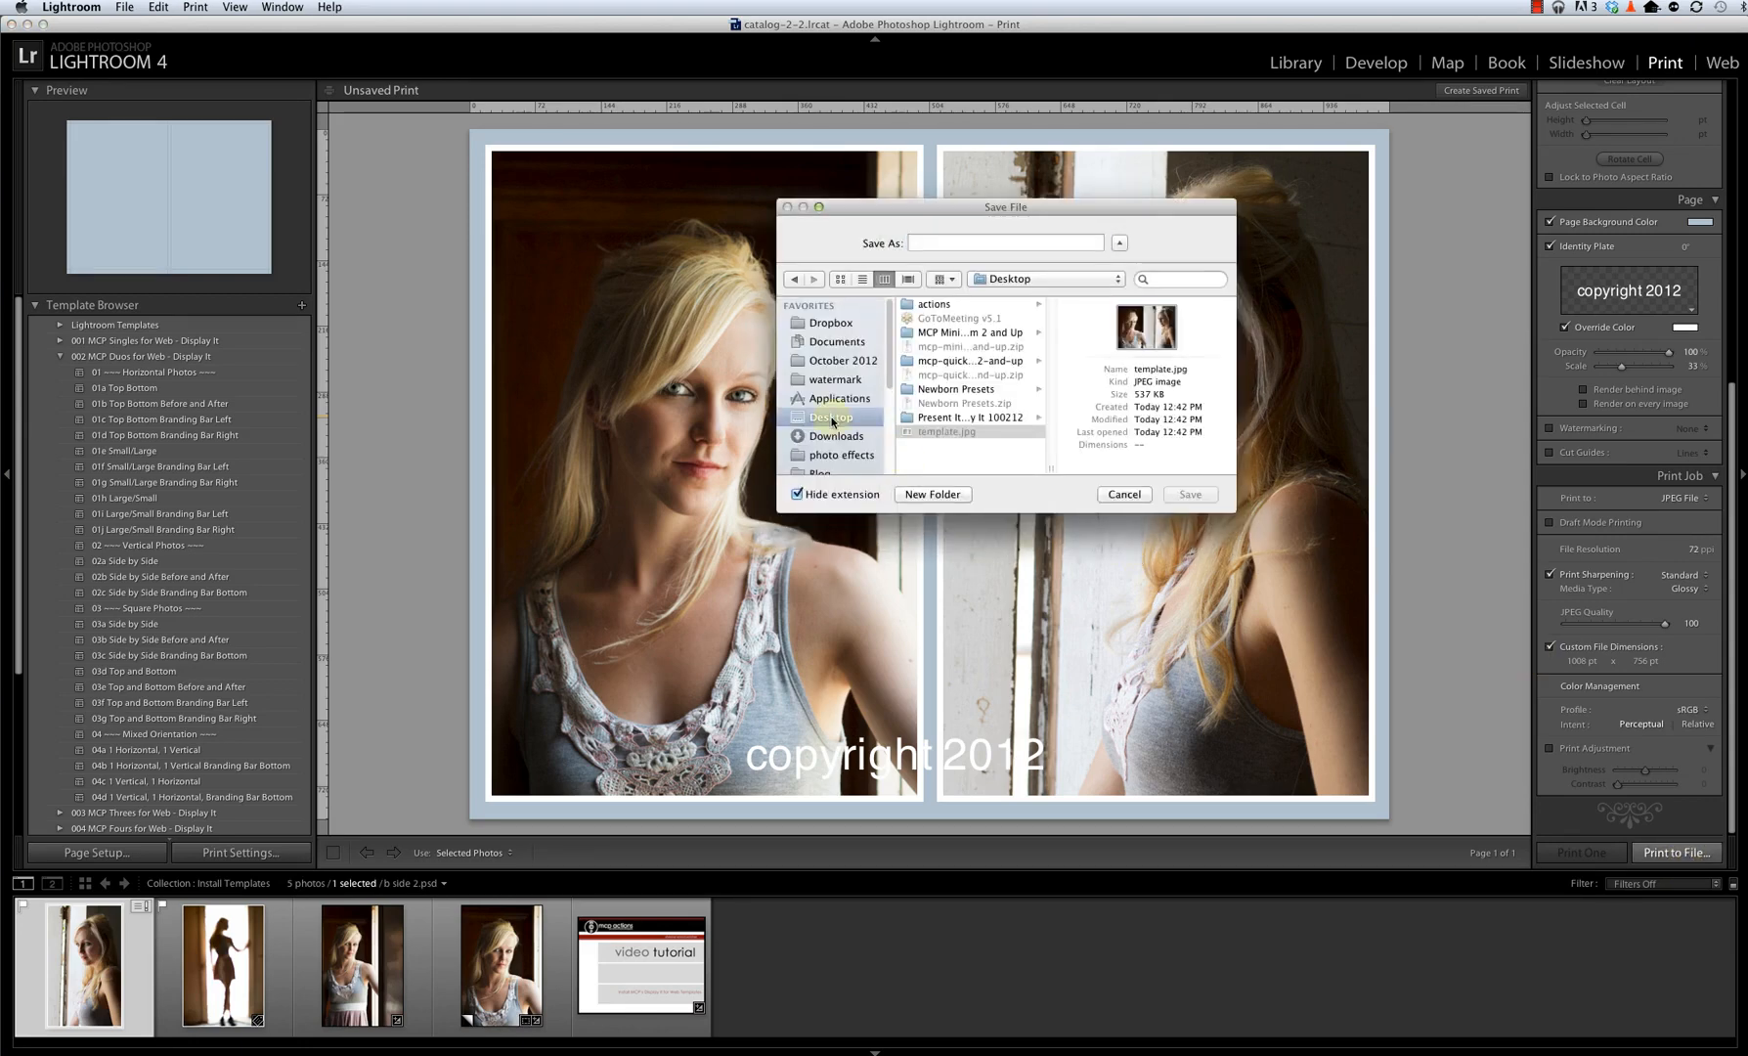
pyautogui.click(923, 246)
pyautogui.write('b')
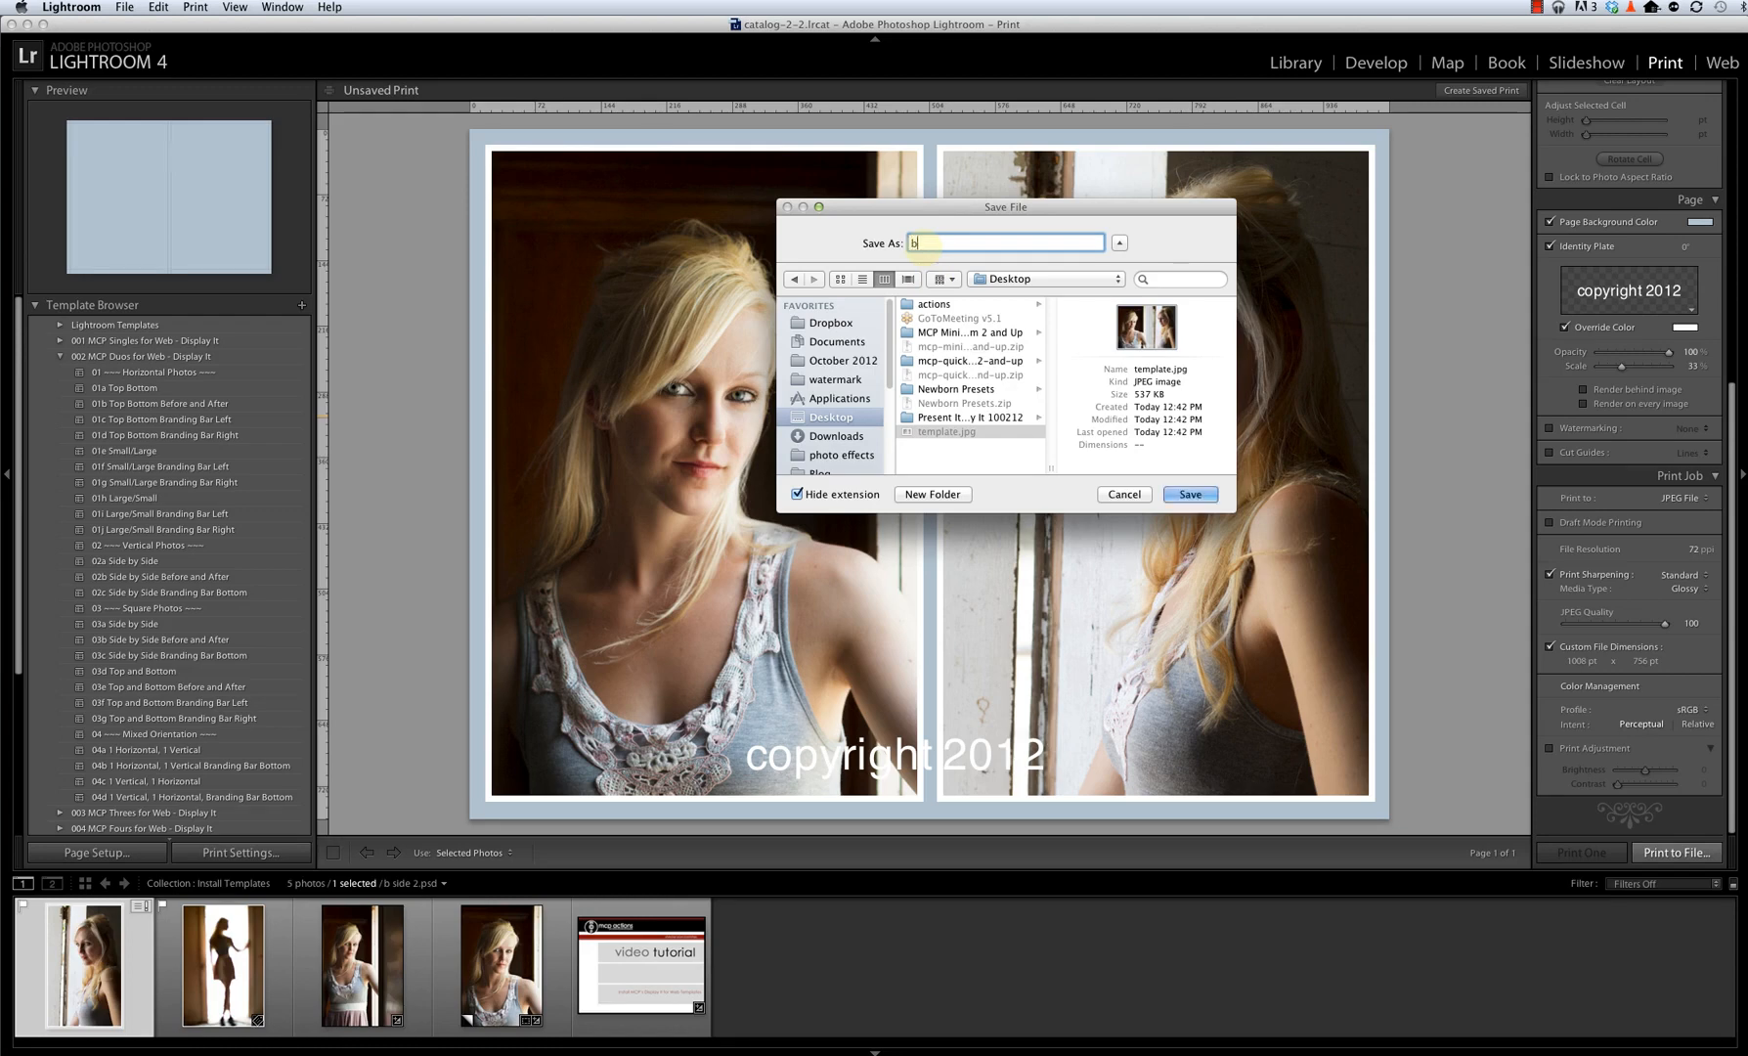
pyautogui.write('arn 2 vertical images')
pyautogui.click(1187, 493)
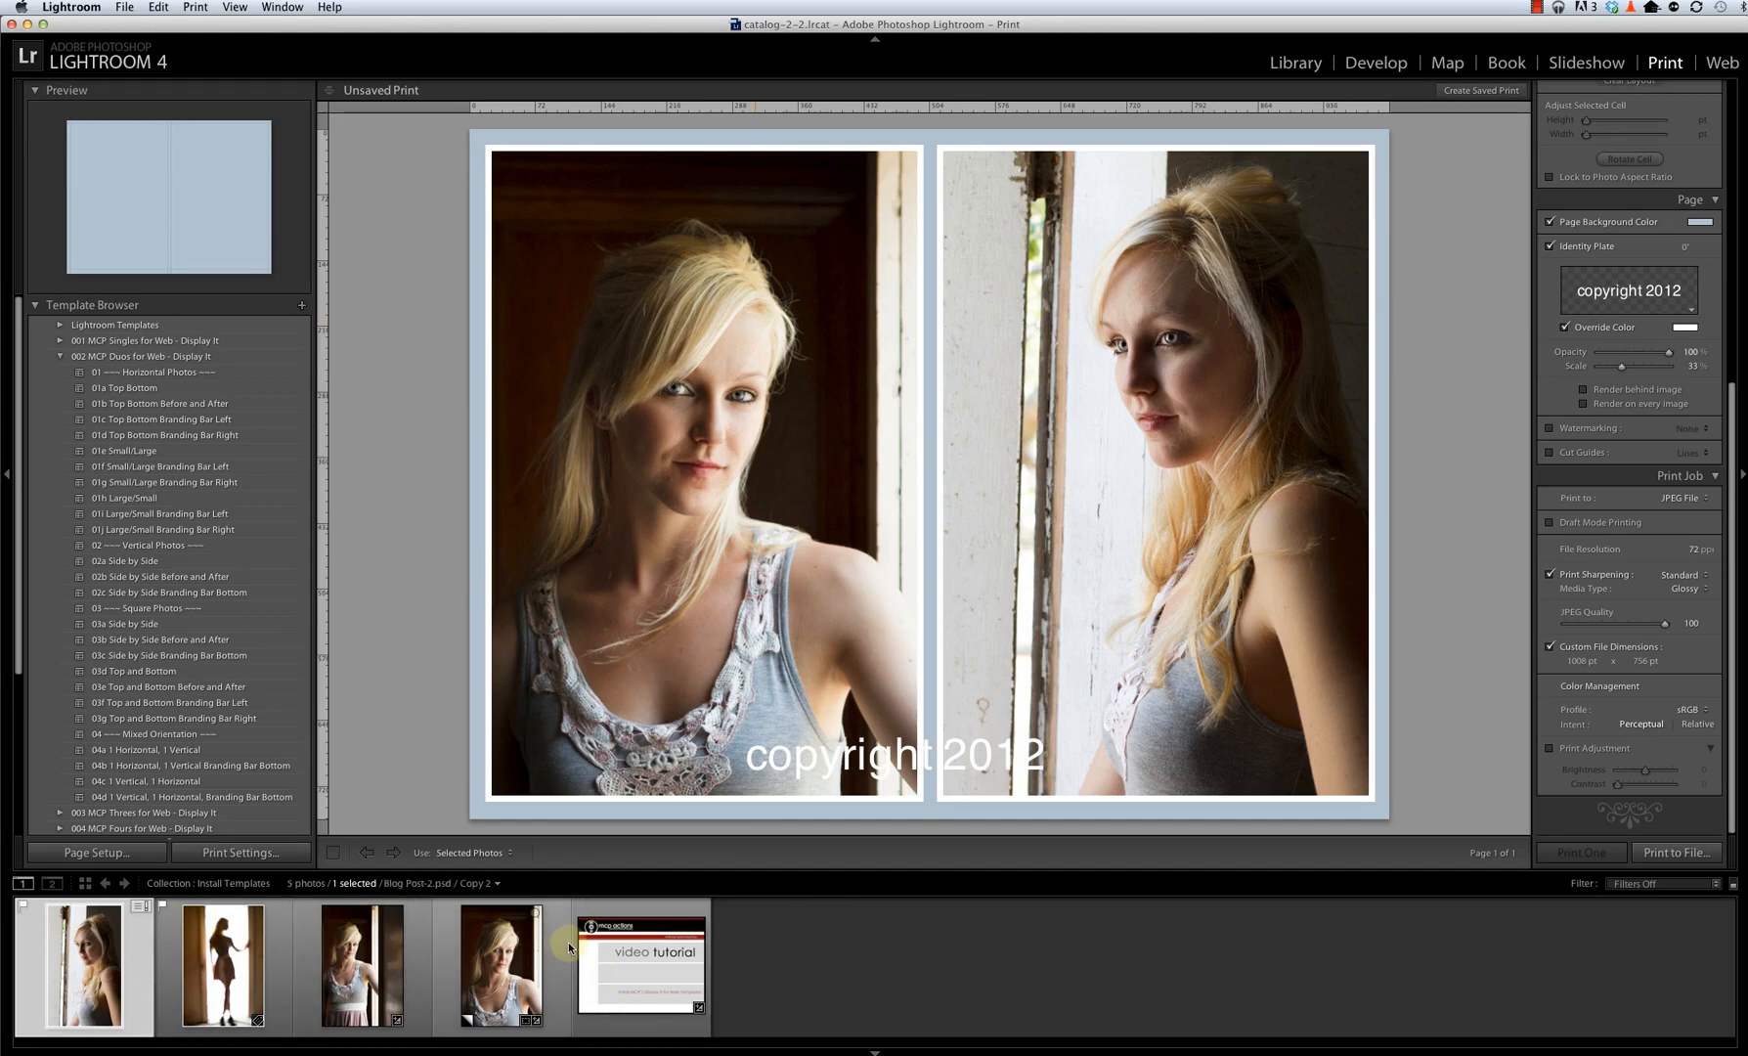
# Collapse the MCP Duos template folder, and switch to the Library module to bring Publish Services into view.
pyautogui.click(60, 358)
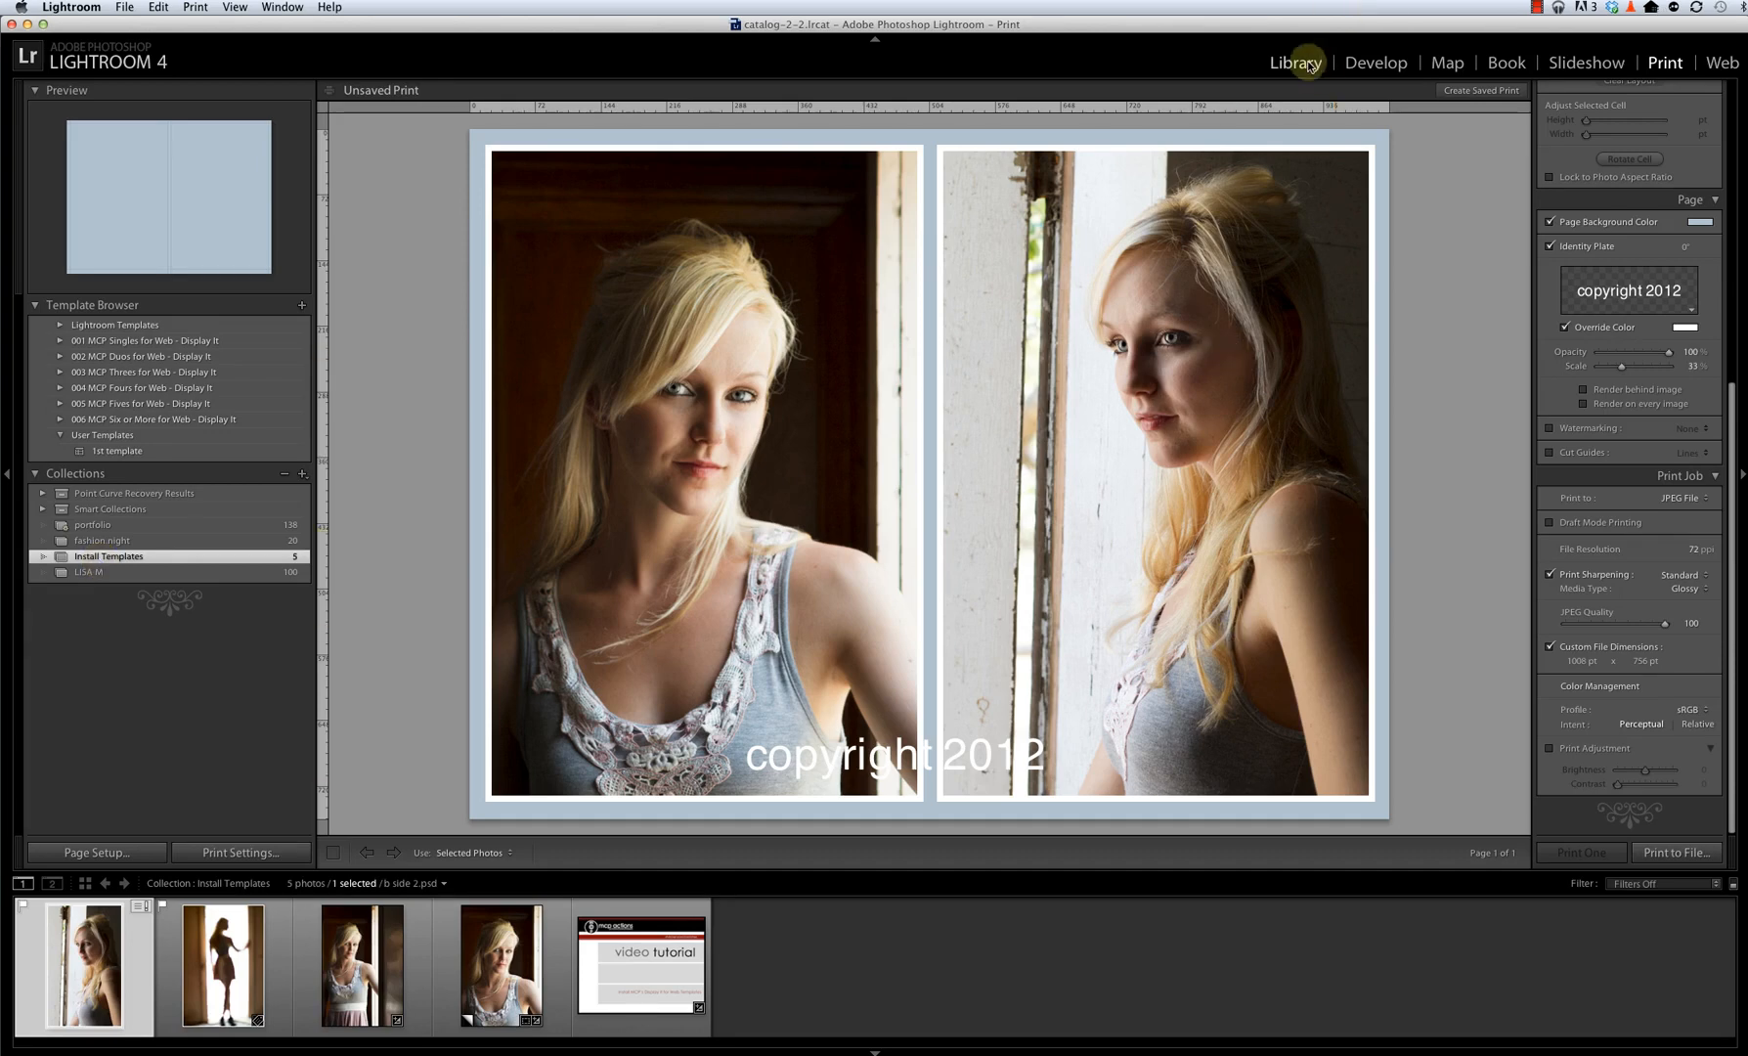
pyautogui.click(1296, 62)
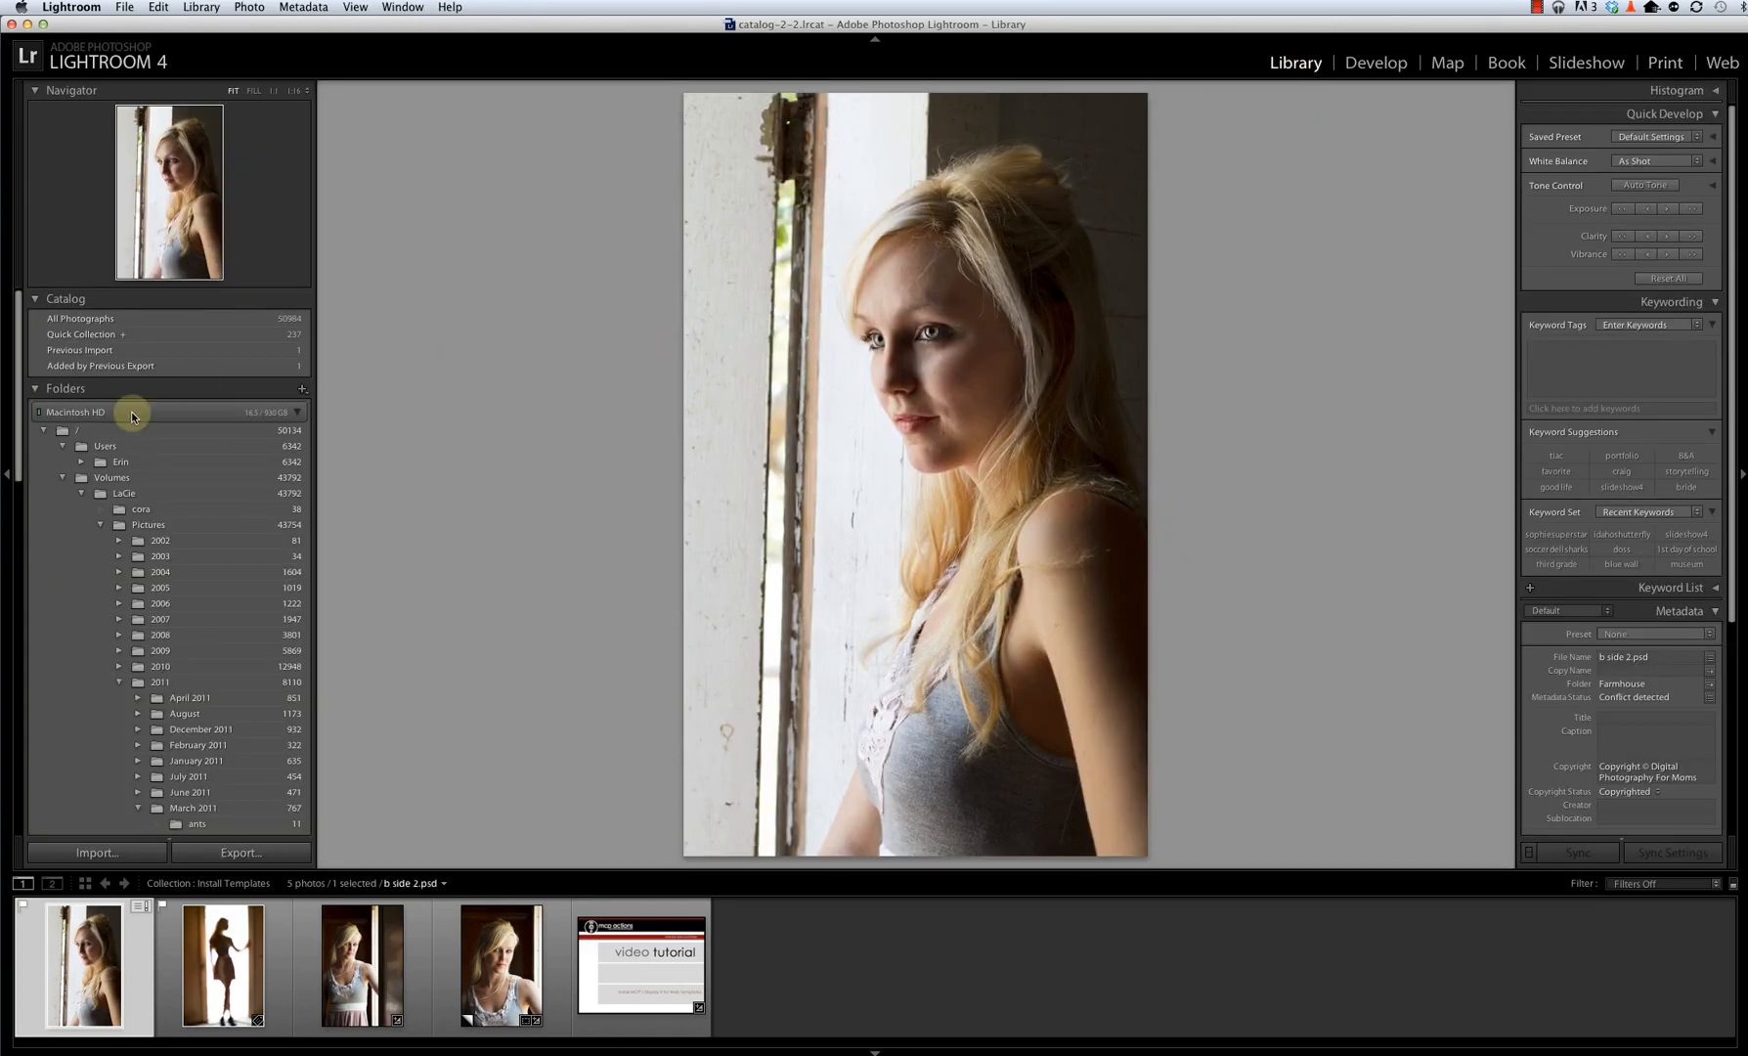
pyautogui.scroll(-10, 86, 579)
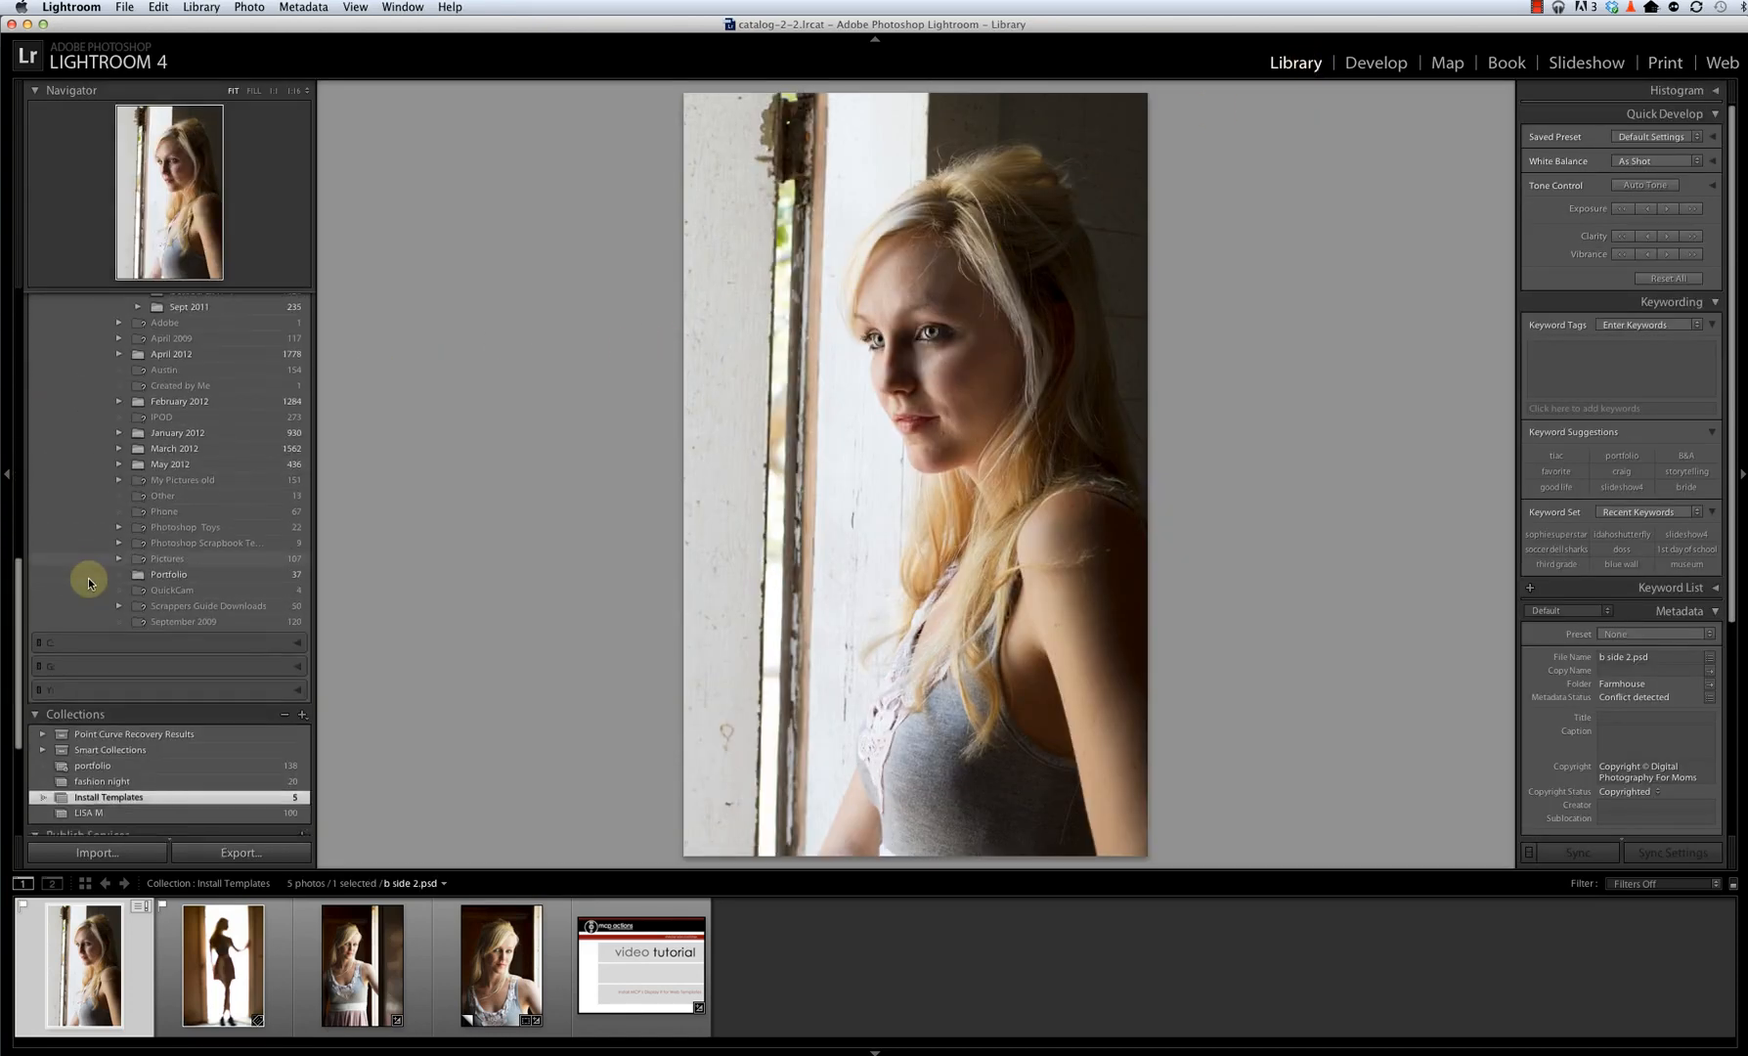
pyautogui.scroll(-5, 88, 582)
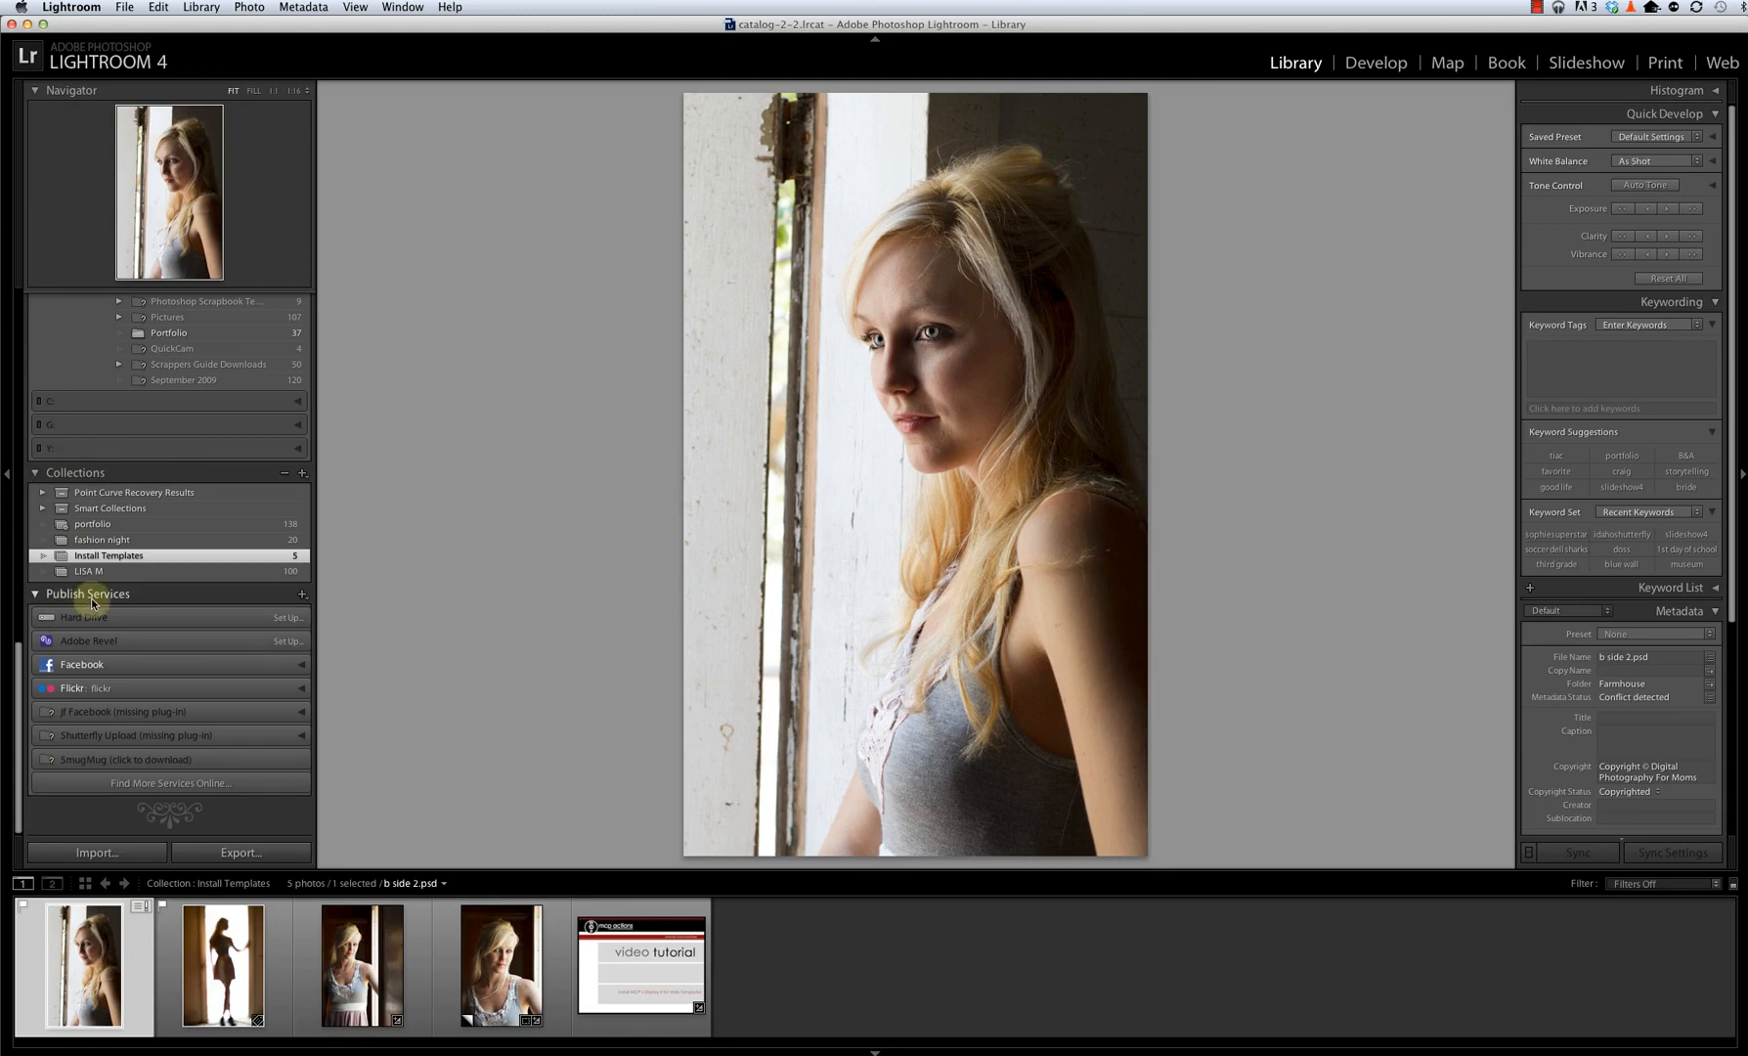
# Create a collection named "Farmhouse Shoot" next to the Install Templates collection, with the selected photo included.
pyautogui.click(303, 473)
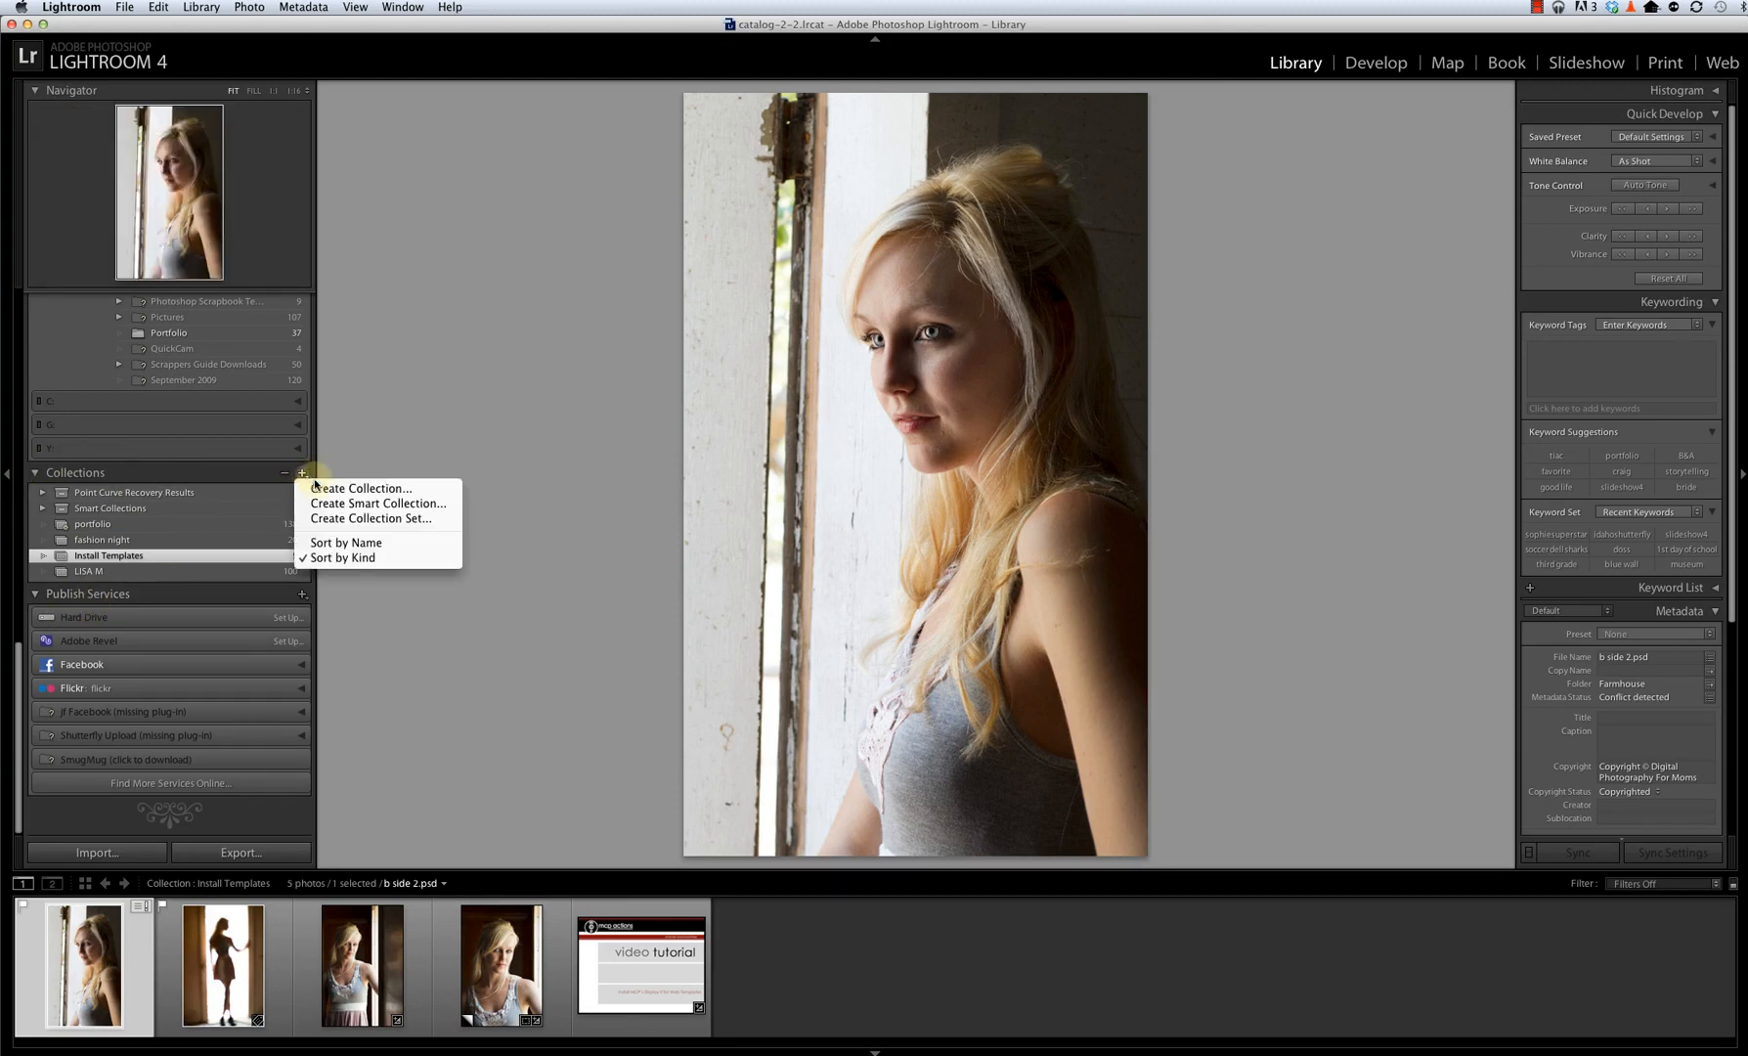
pyautogui.click(332, 488)
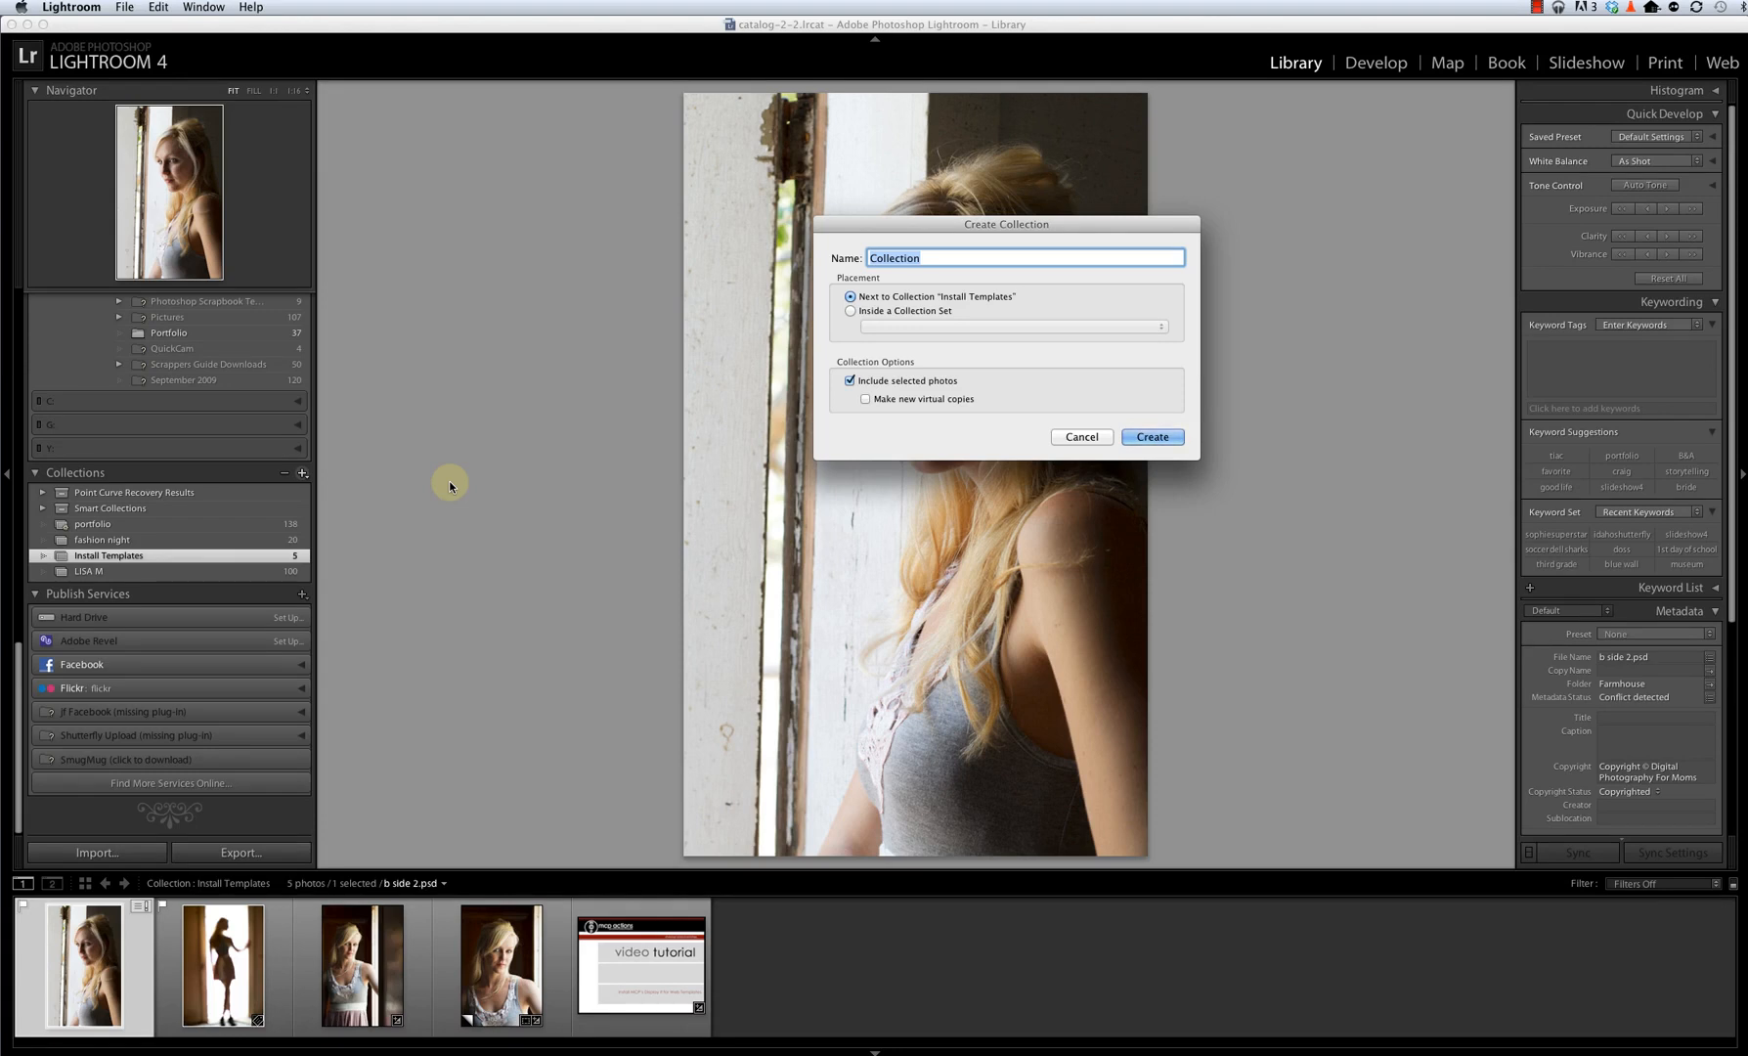
pyautogui.write('Farmhouse Shoot')
pyautogui.press('Return')
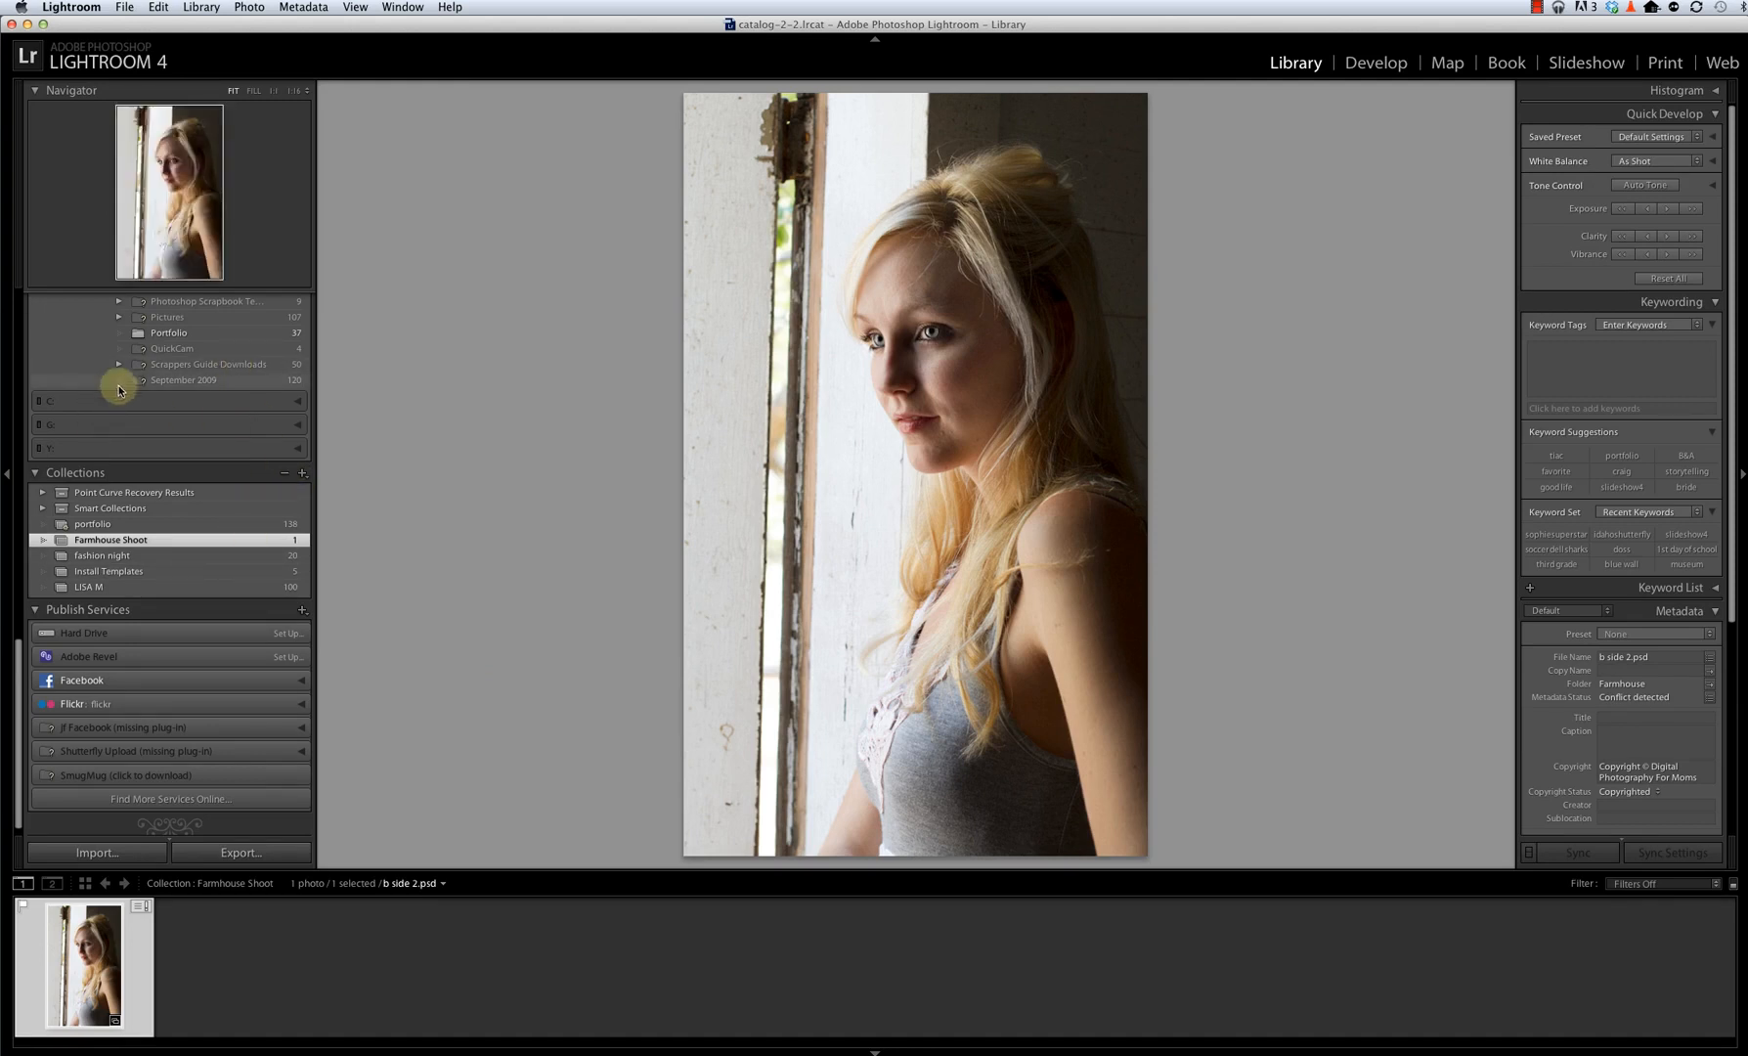
# Show the March 2011 Farmhouse folder as a thumbnail grid, and filter it by attribute to photos flagged as picks.
pyautogui.scroll(15, 122, 386)
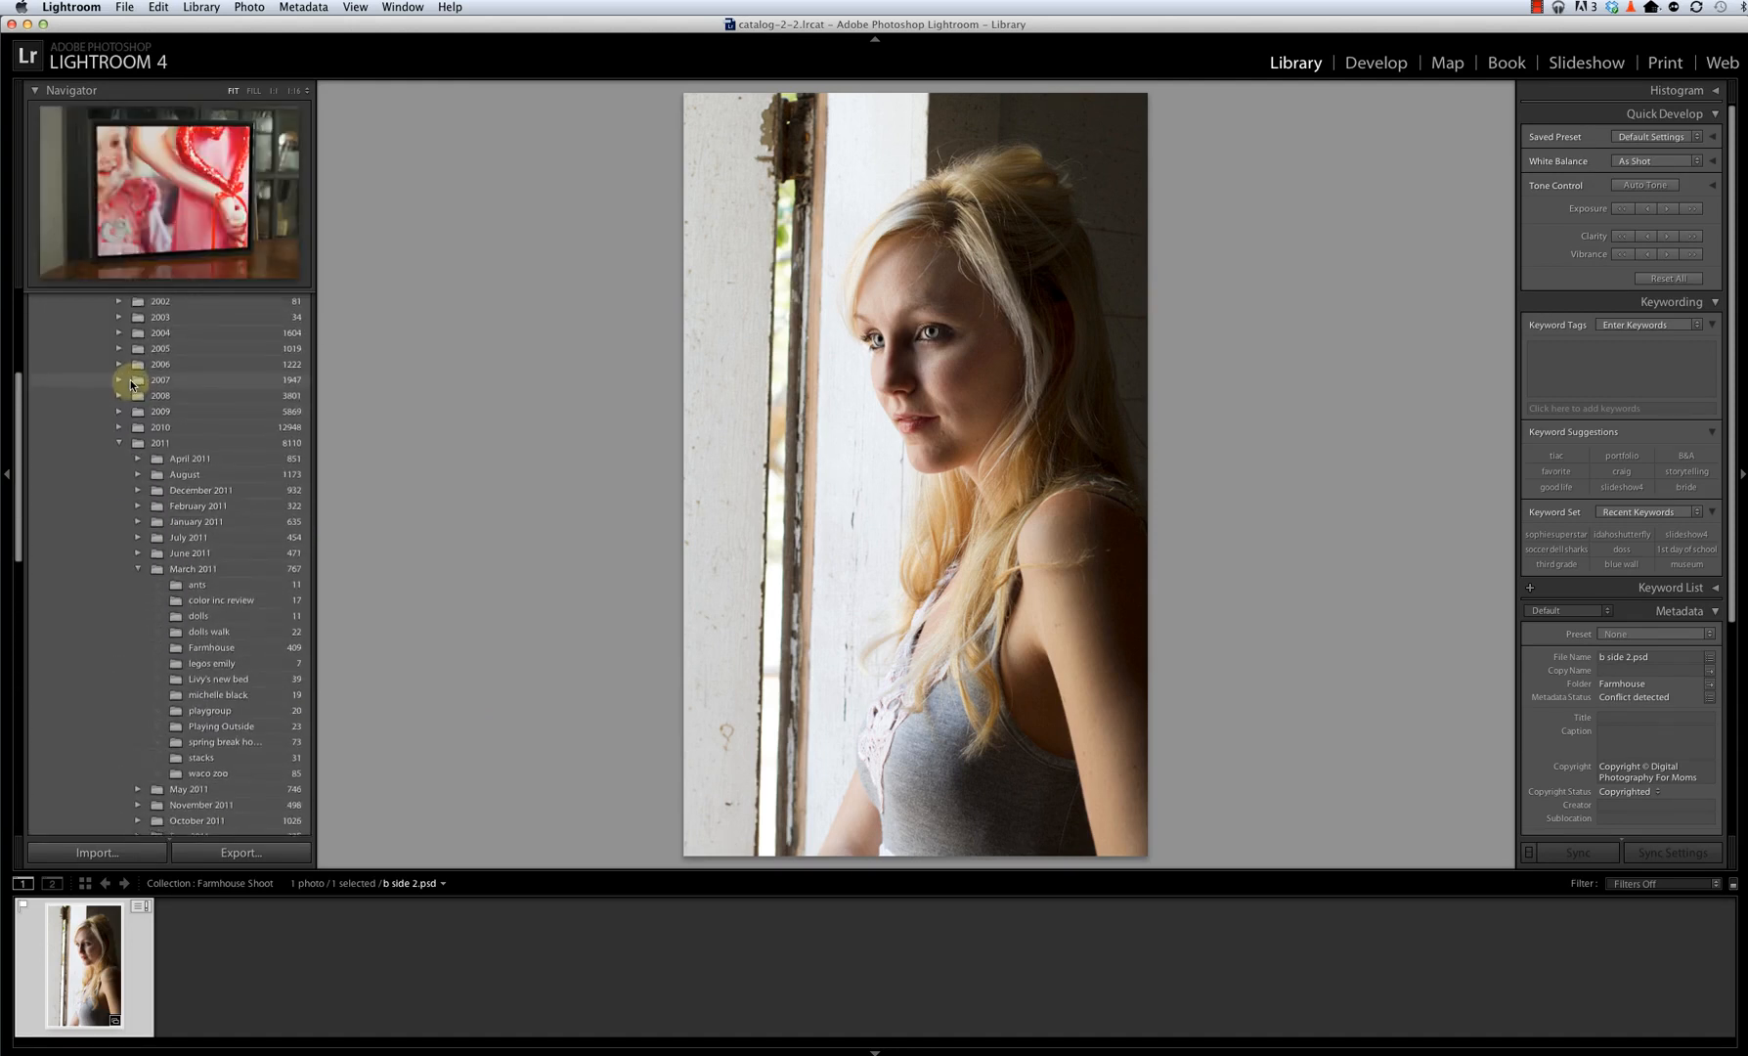
pyautogui.scroll(5, 130, 384)
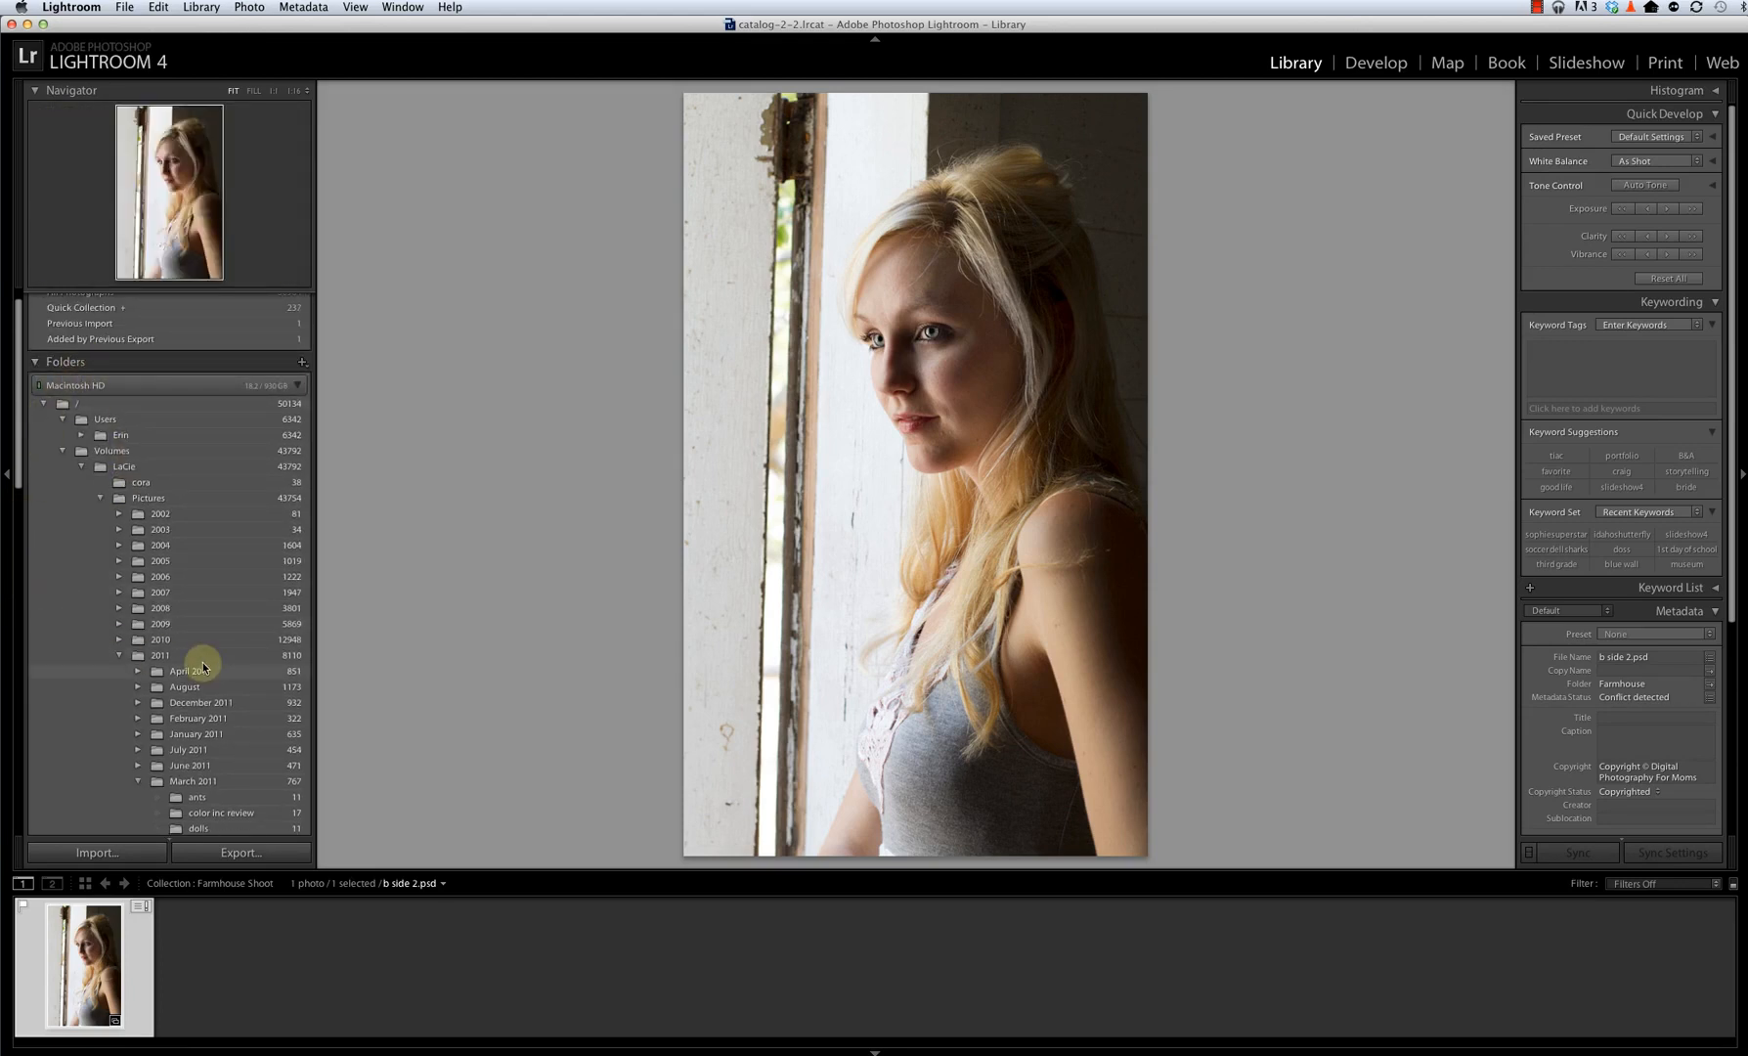
pyautogui.scroll(-10, 203, 662)
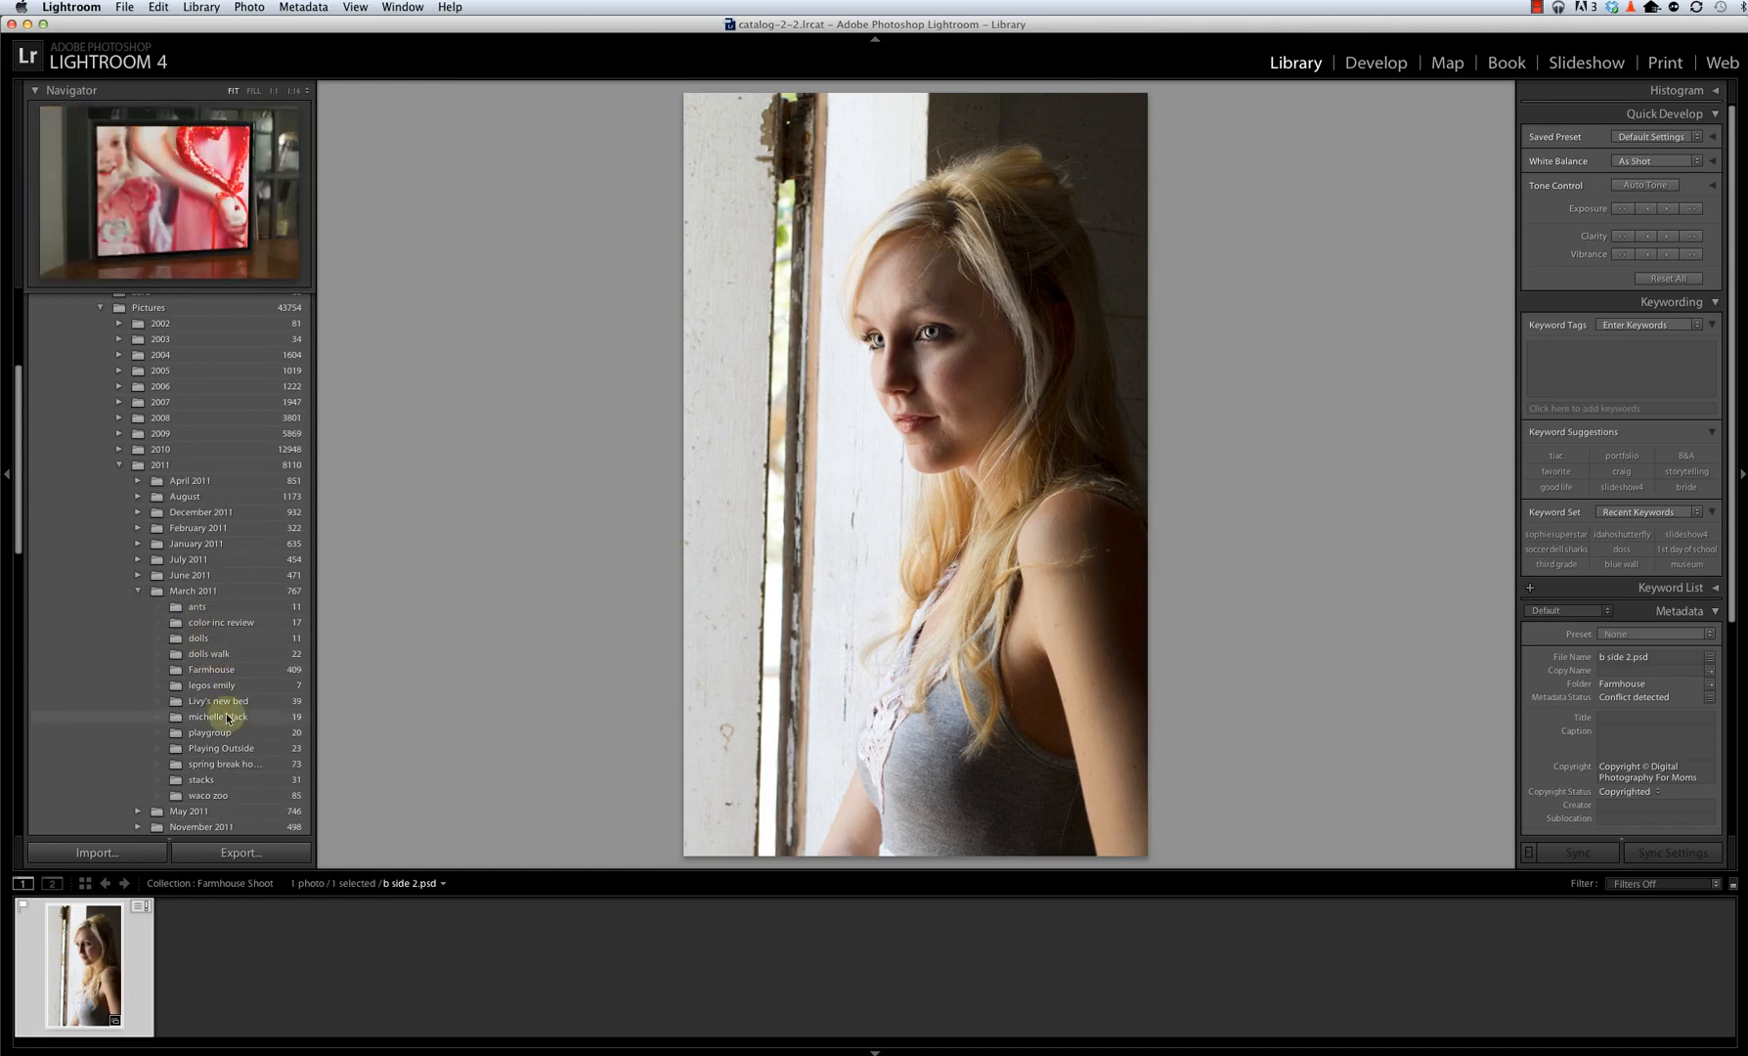
pyautogui.click(211, 669)
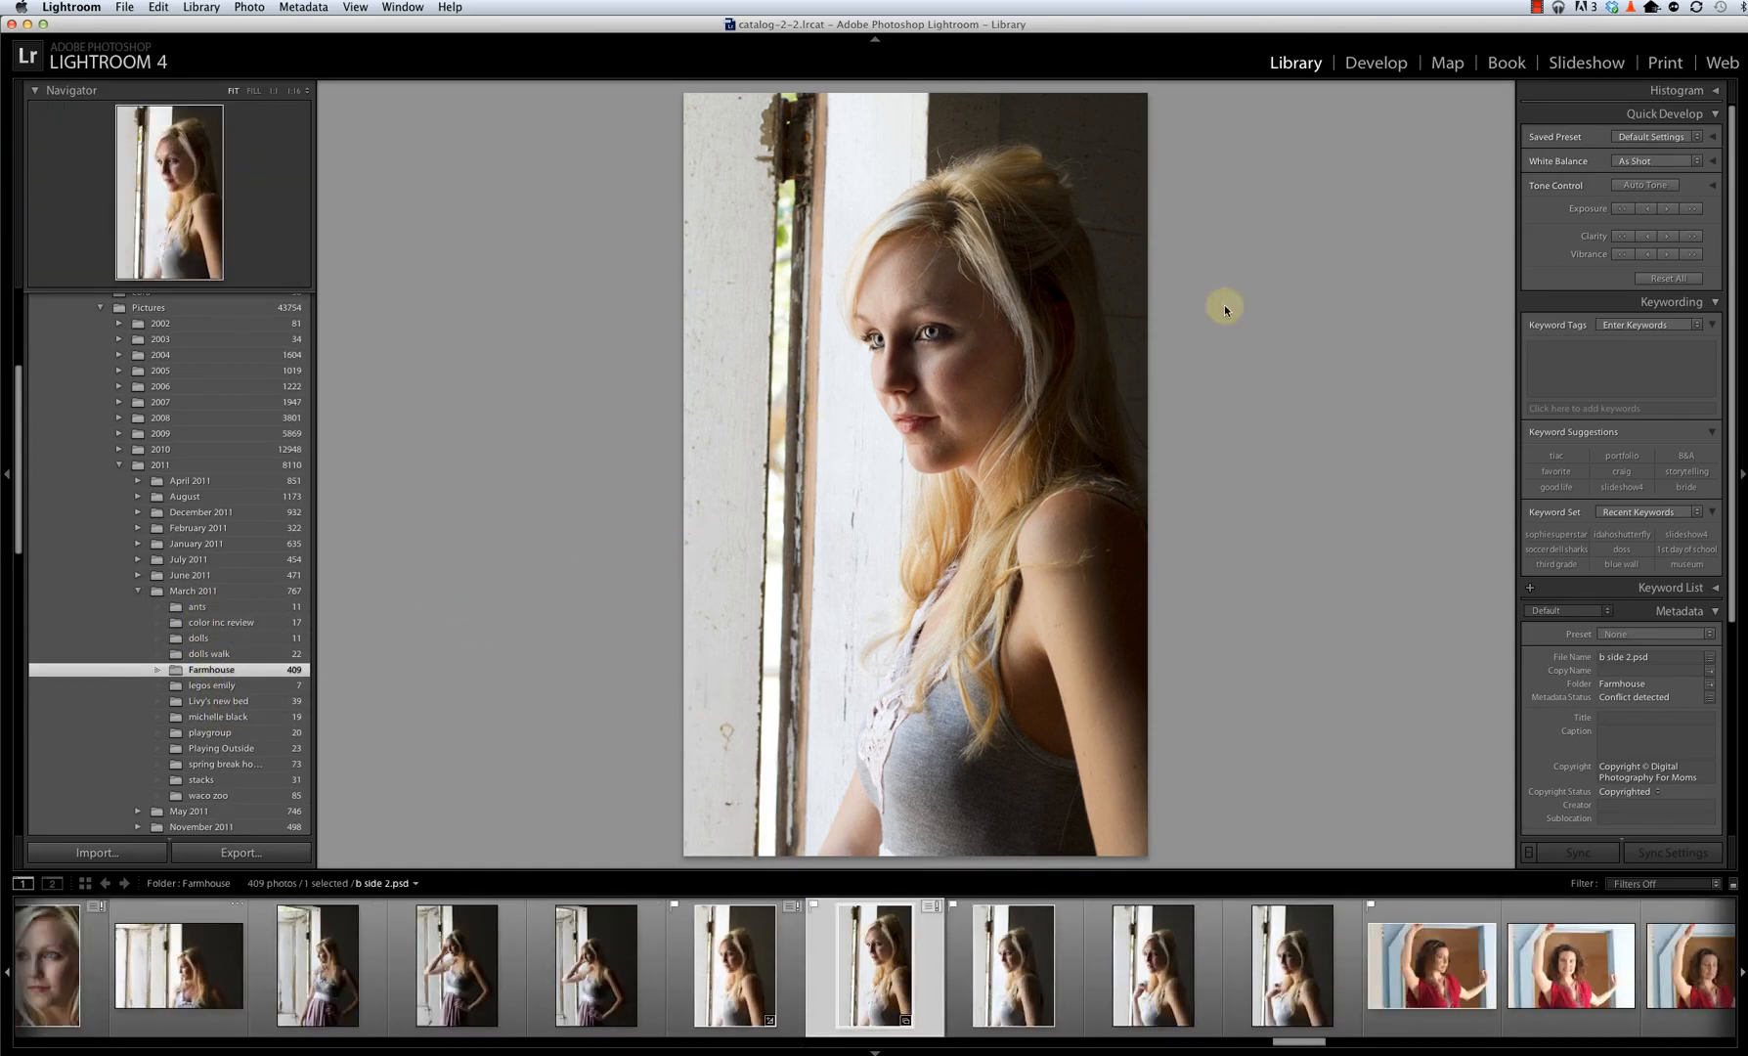
pyautogui.press('g')
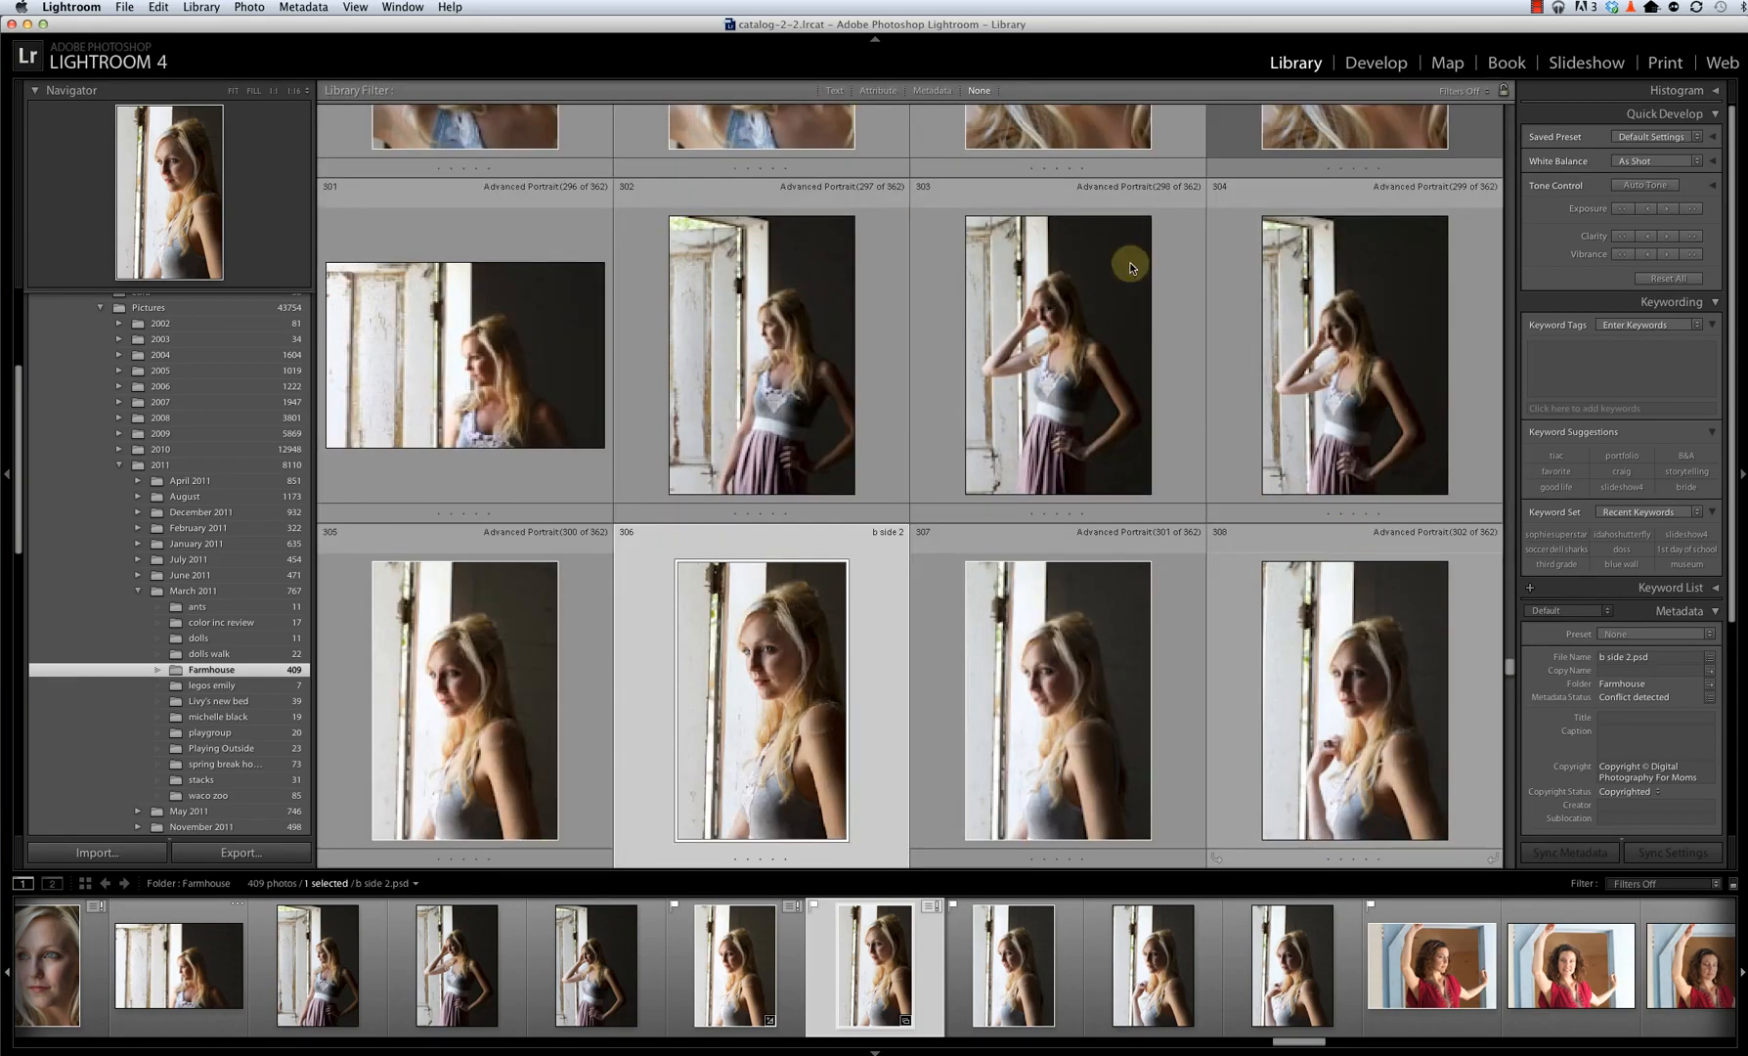
pyautogui.click(878, 90)
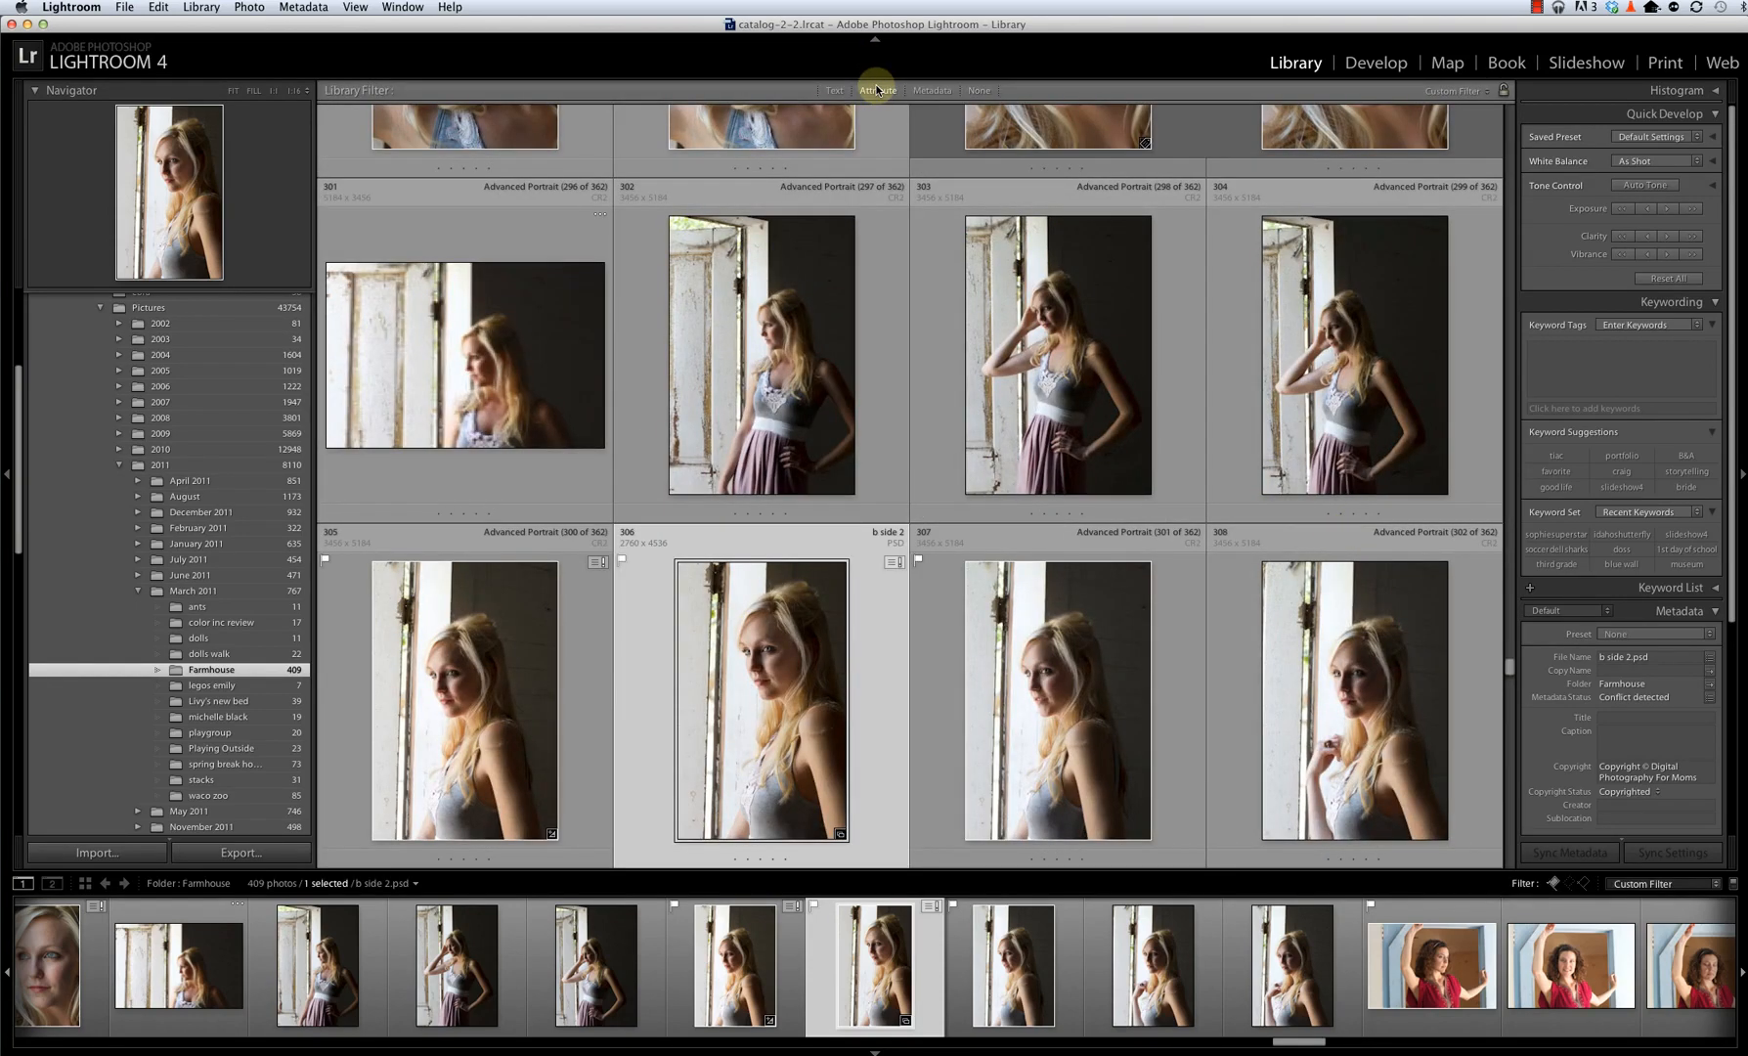
pyautogui.click(1097, 111)
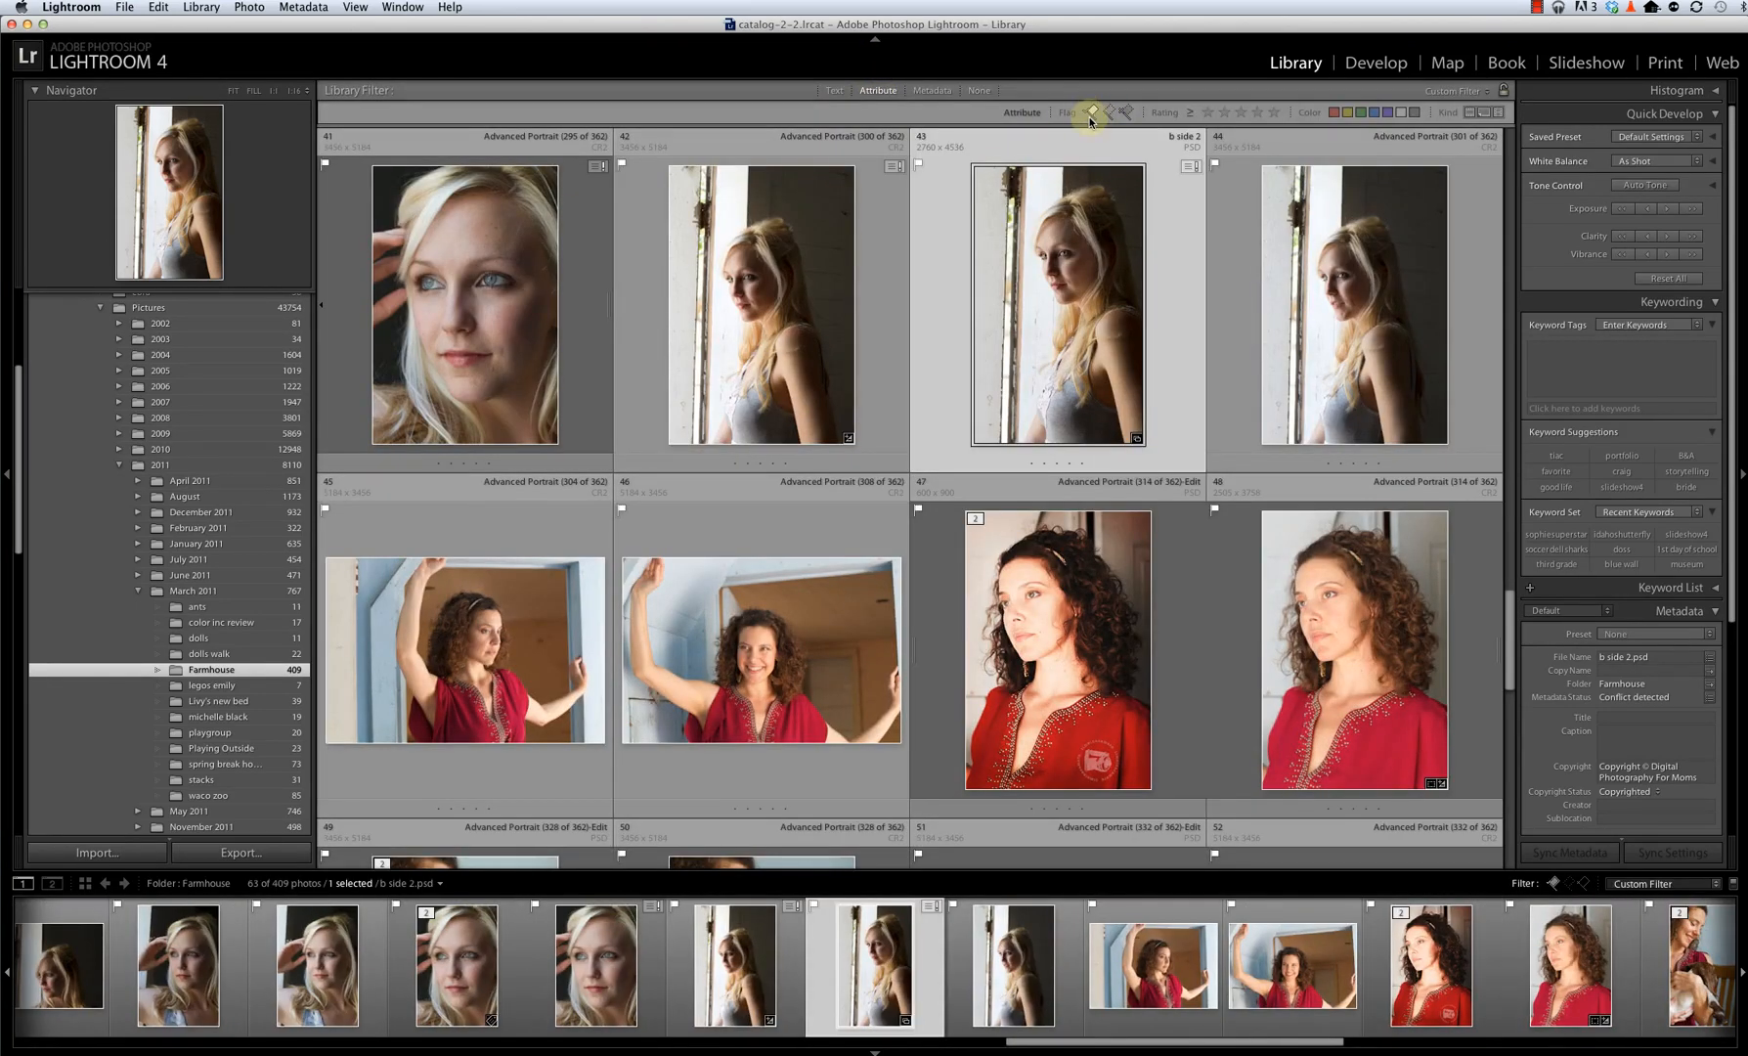
# Add the close-up portrait "Advanced Portrait (295 of 362)" to the Farmhouse Shoot collection.
pyautogui.scroll(-2, 1064, 547)
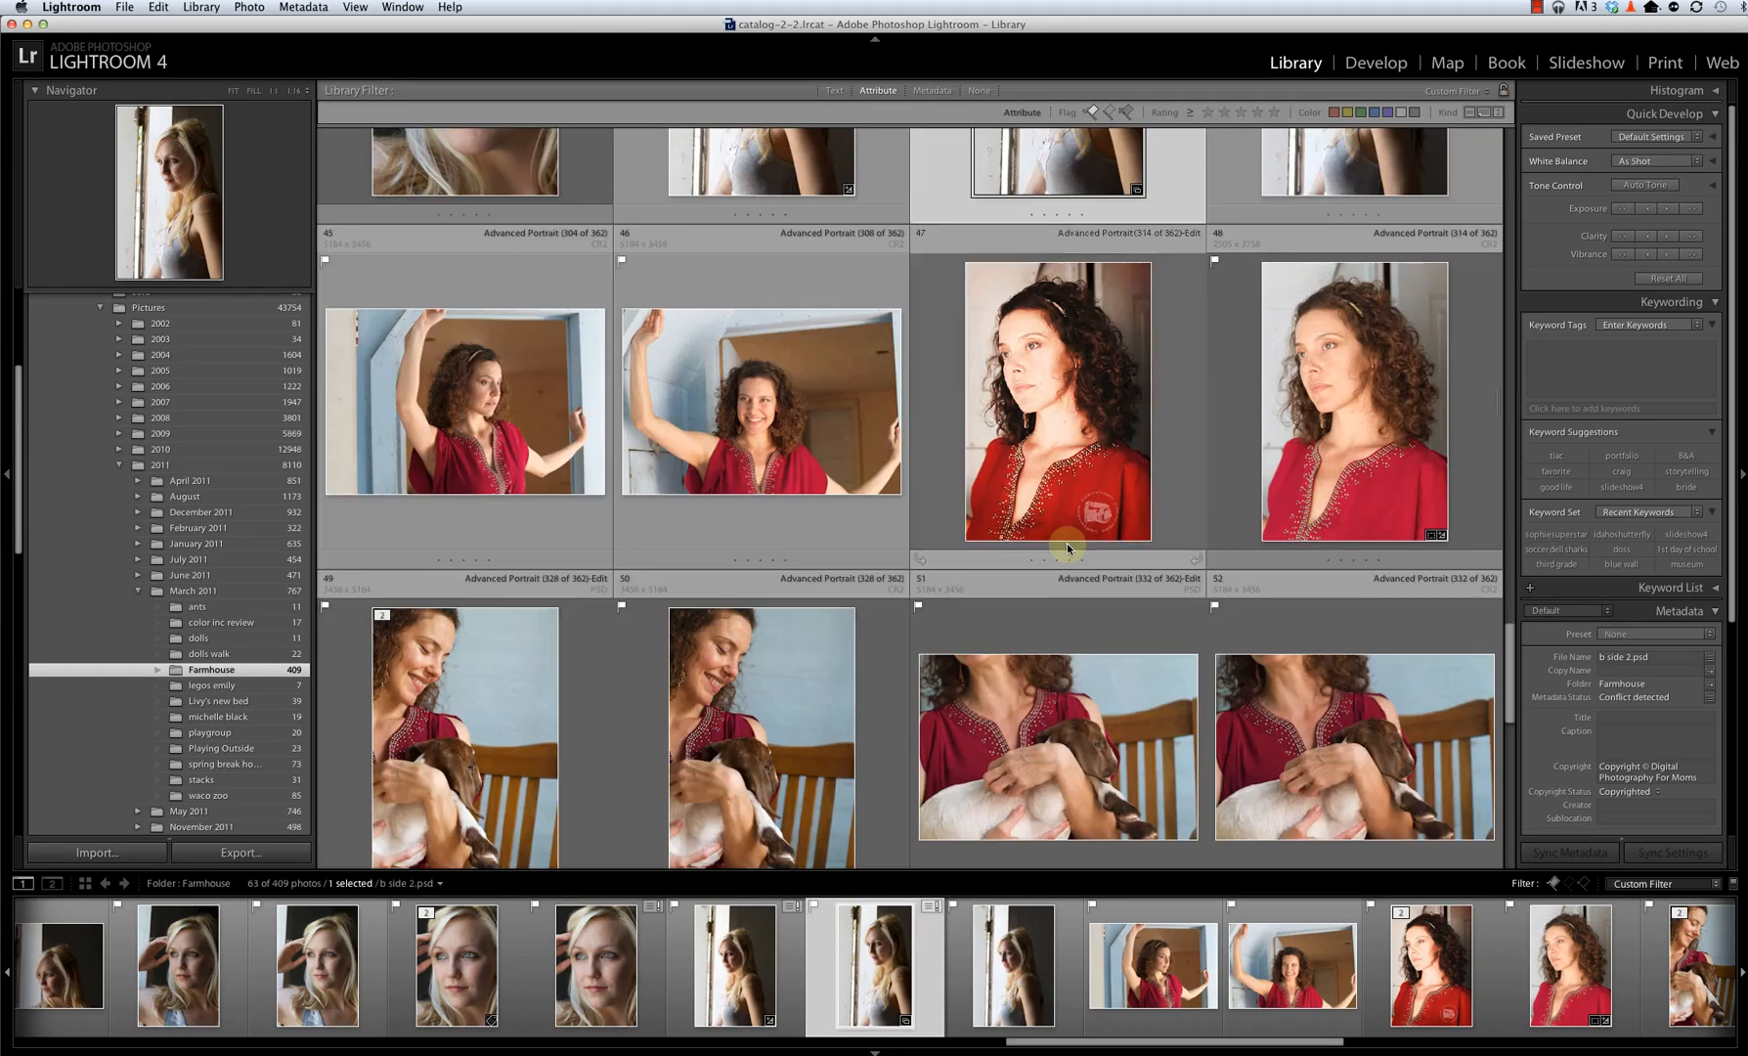
pyautogui.scroll(1, 1062, 578)
pyautogui.scroll(3, 1062, 578)
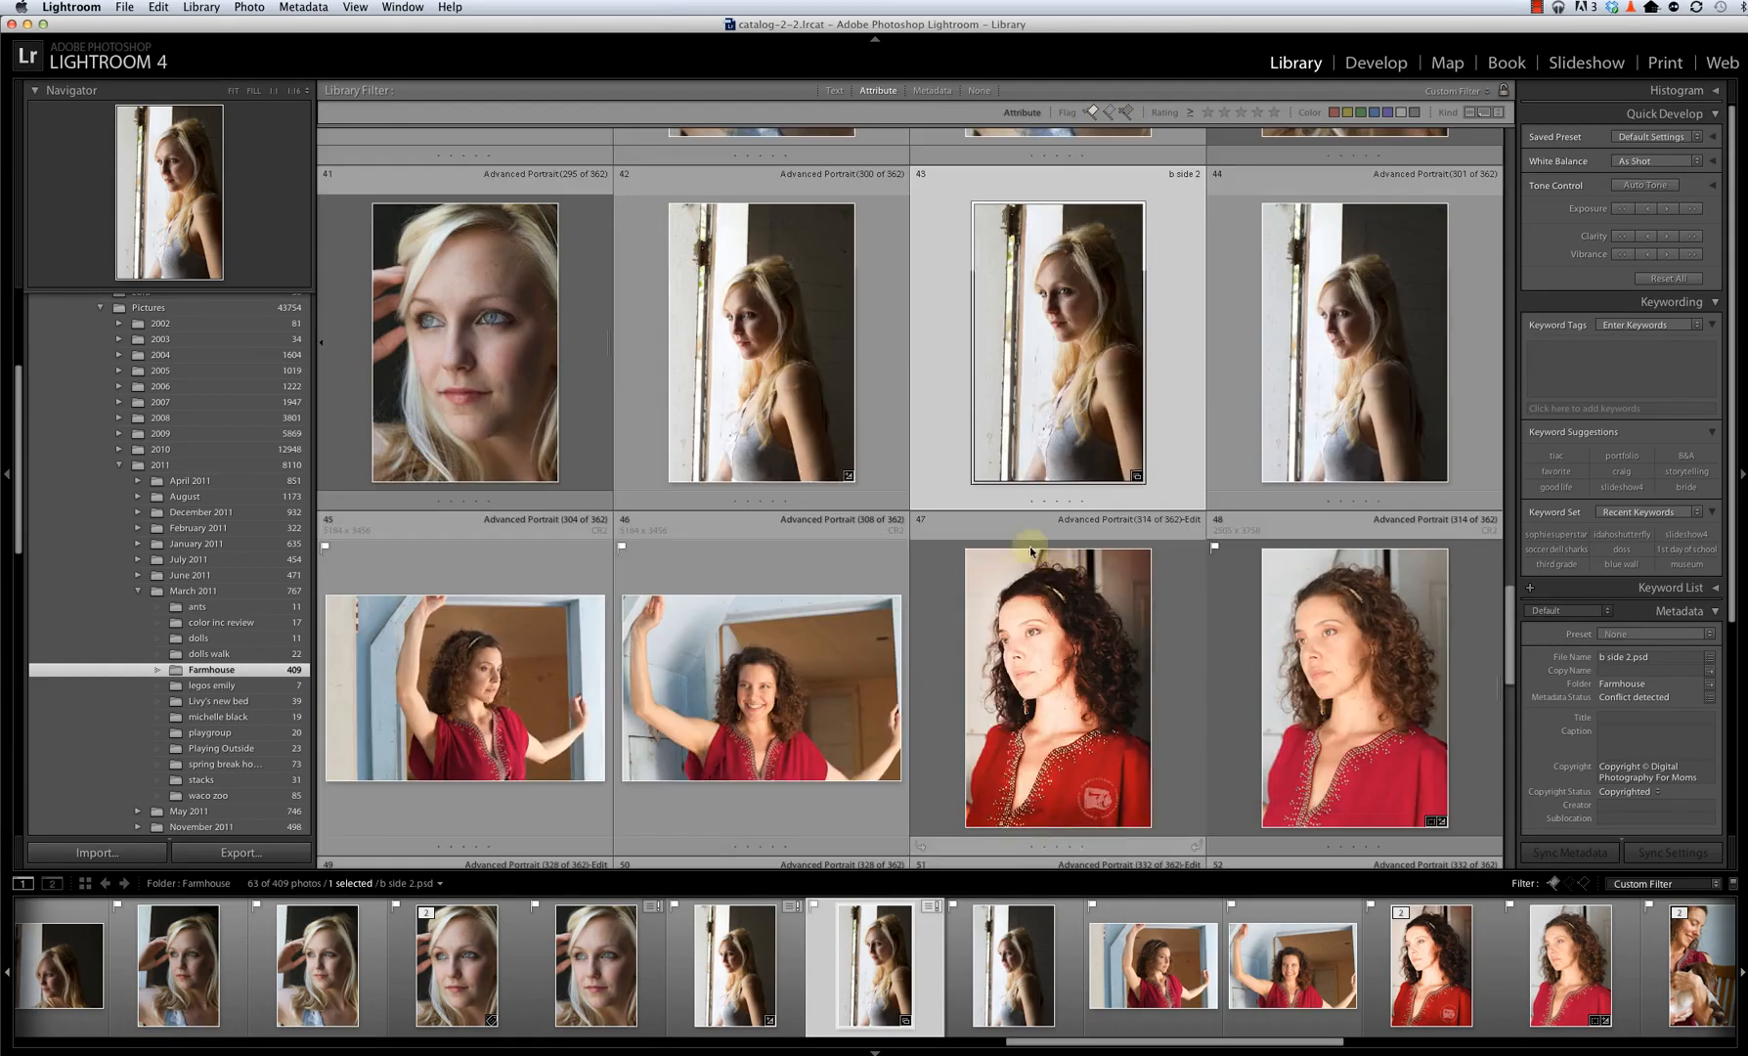
pyautogui.click(512, 408)
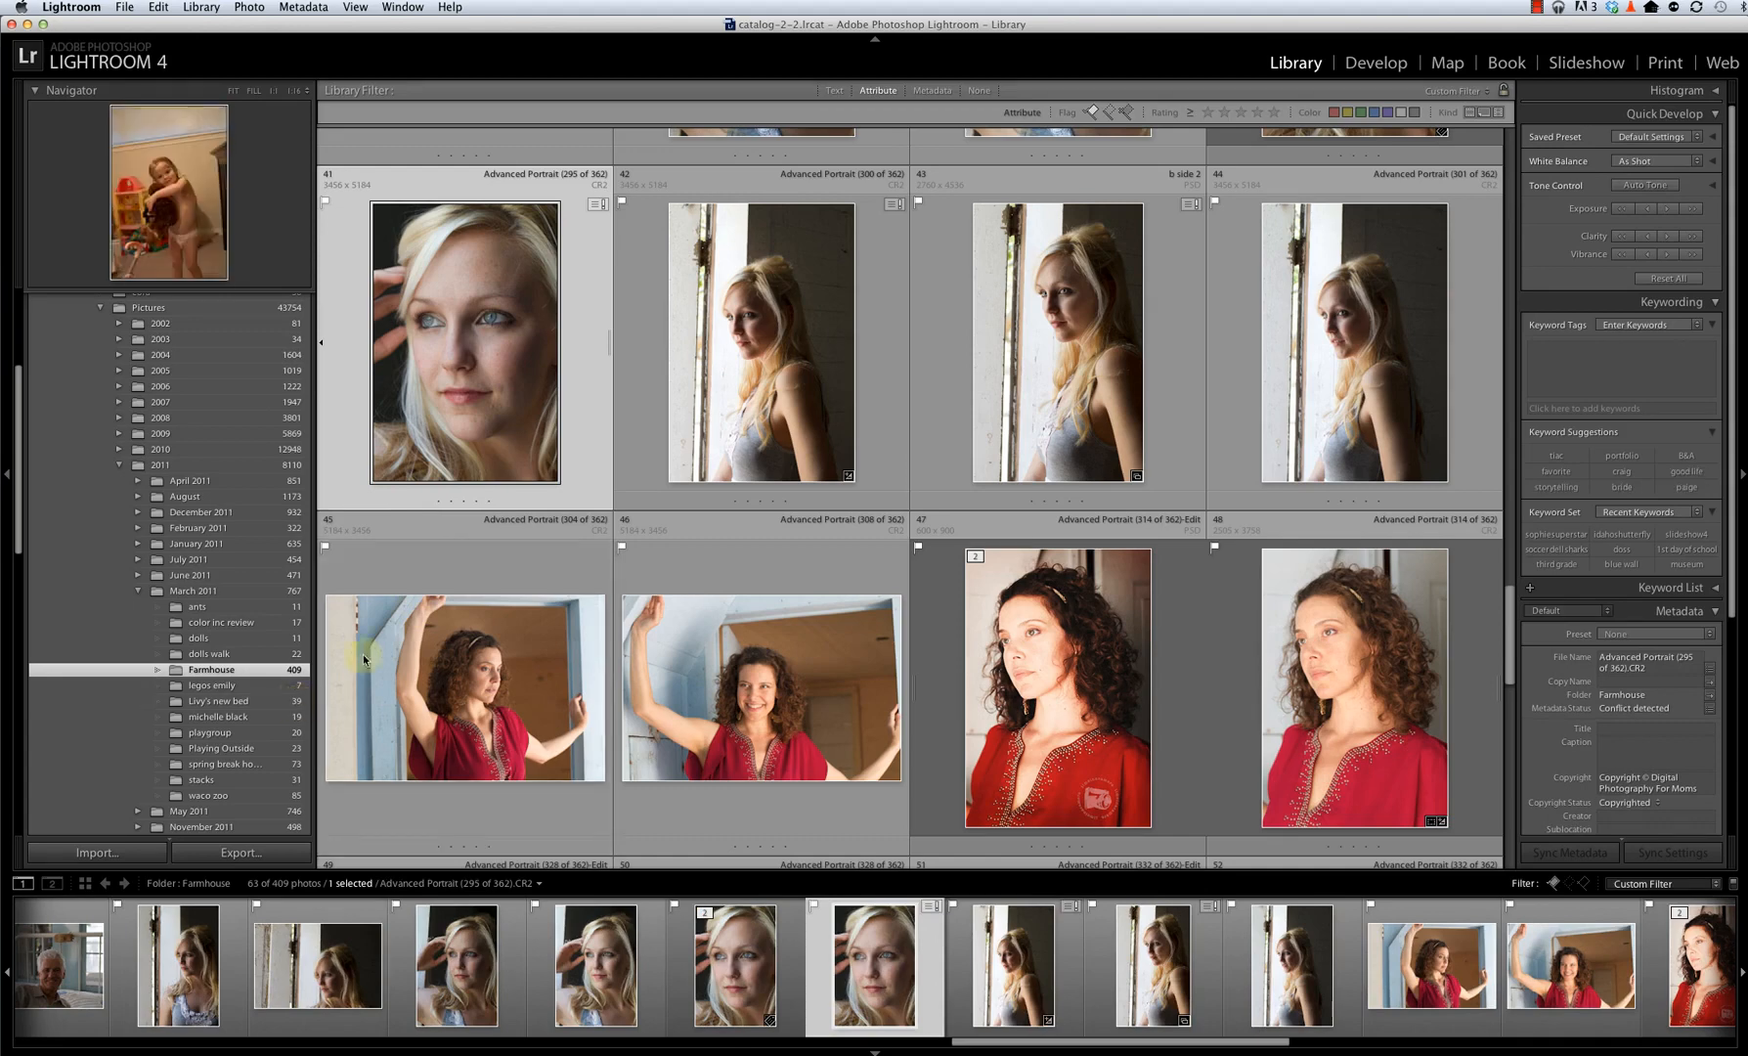
pyautogui.scroll(-10, 266, 692)
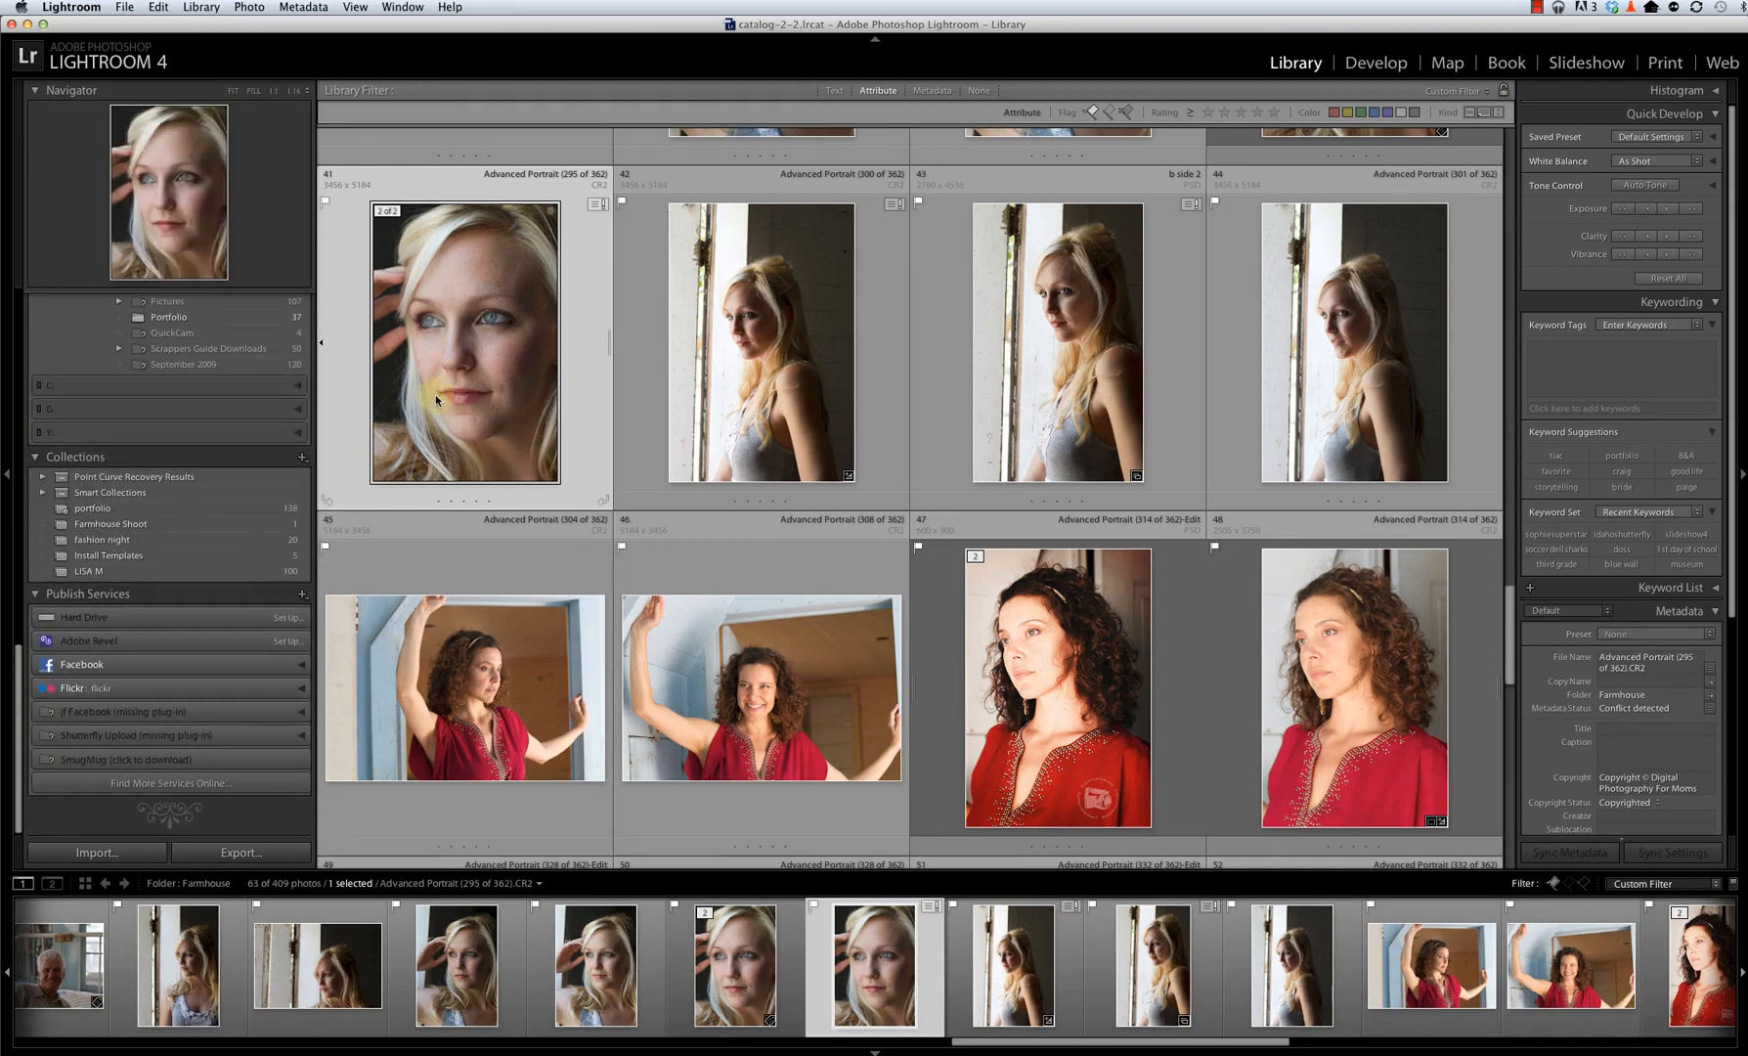
pyautogui.moveTo(447, 384); pyautogui.dragTo(124, 524)
# Add the over-the-shoulder portrait (343 of 362) and the doorway silhouette with hand on hip to the Farmhouse Shoot collection, and open the collection.
pyautogui.scroll(-10, 874, 354)
pyautogui.click(874, 354)
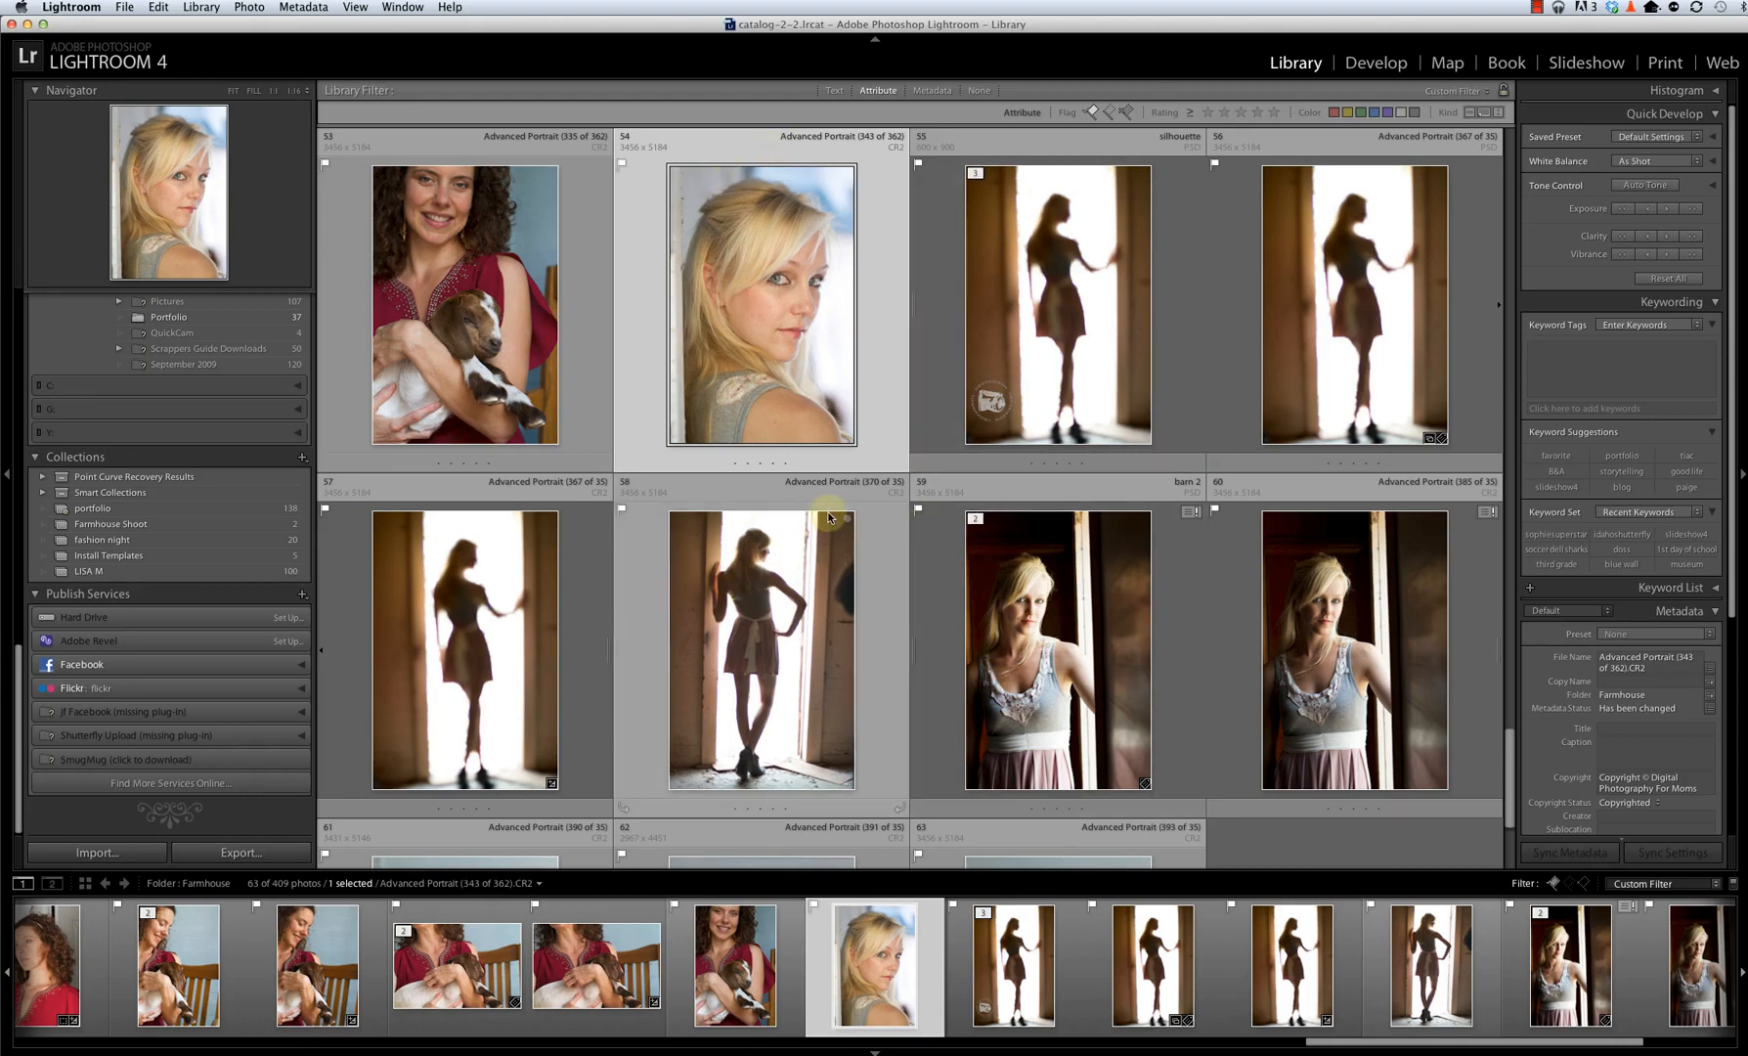
pyautogui.keyDown('super'); pyautogui.click(870, 590); pyautogui.keyUp('super')
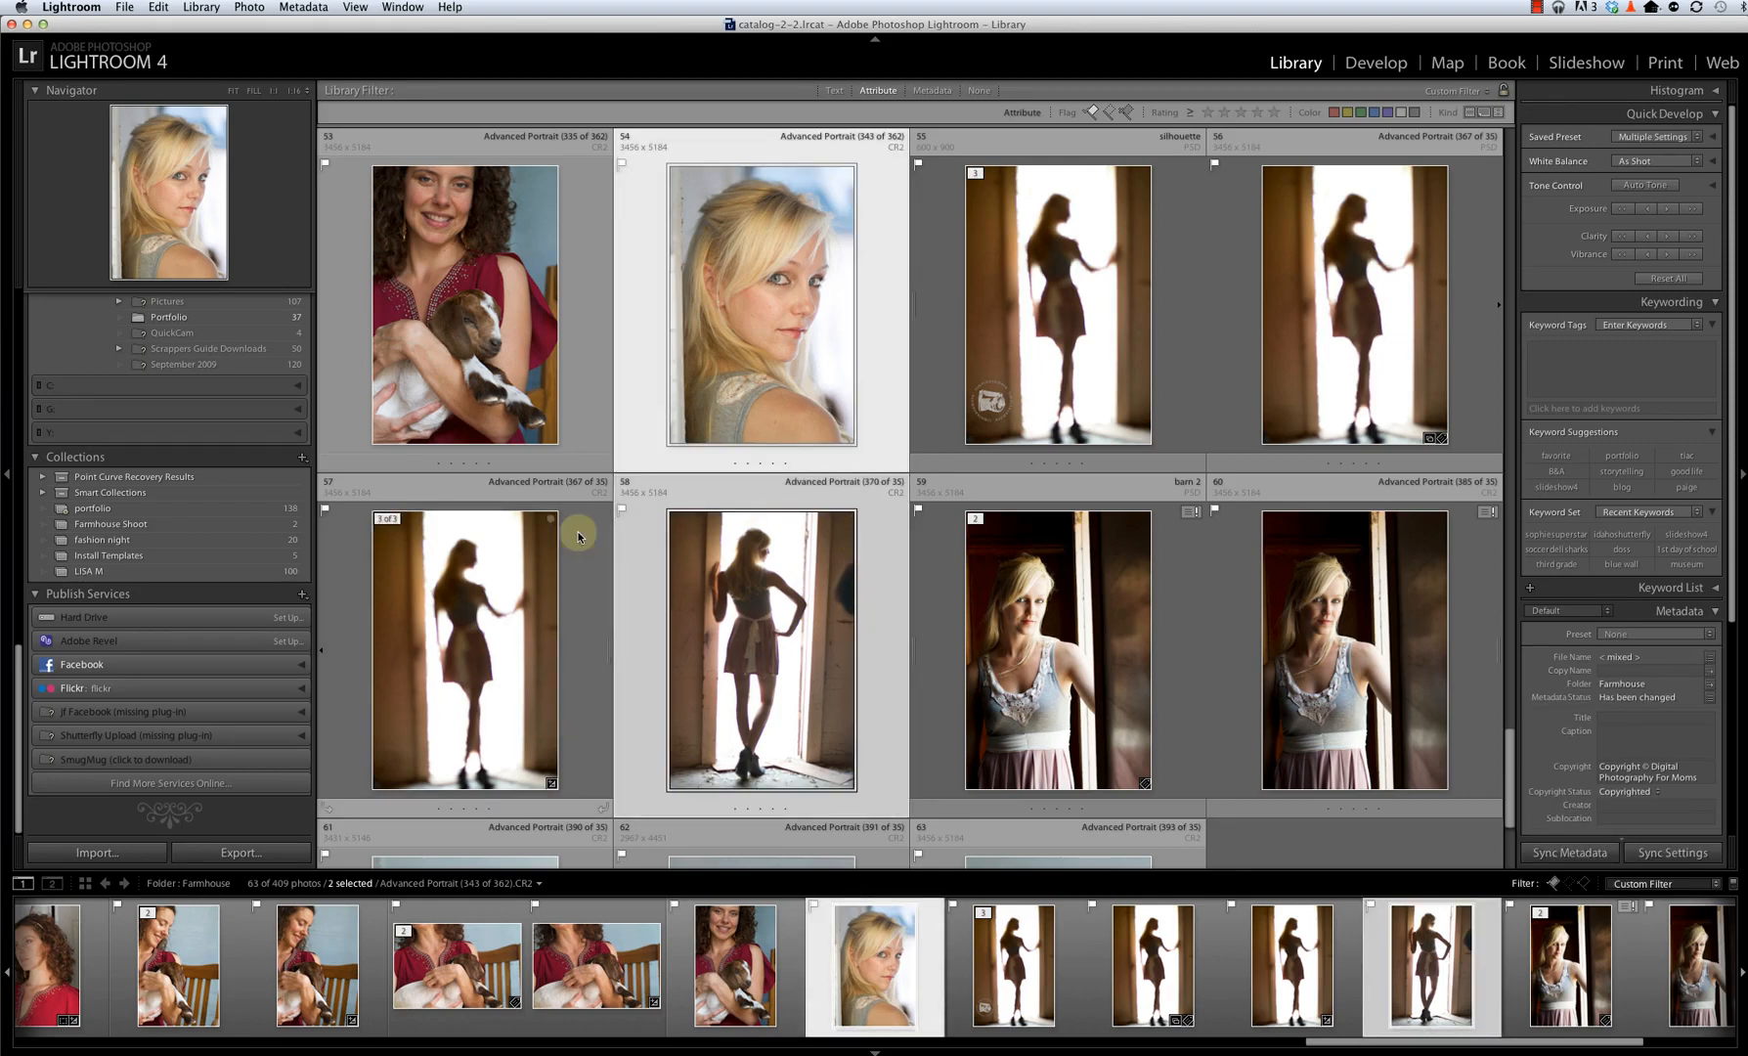
pyautogui.rightClick(218, 526)
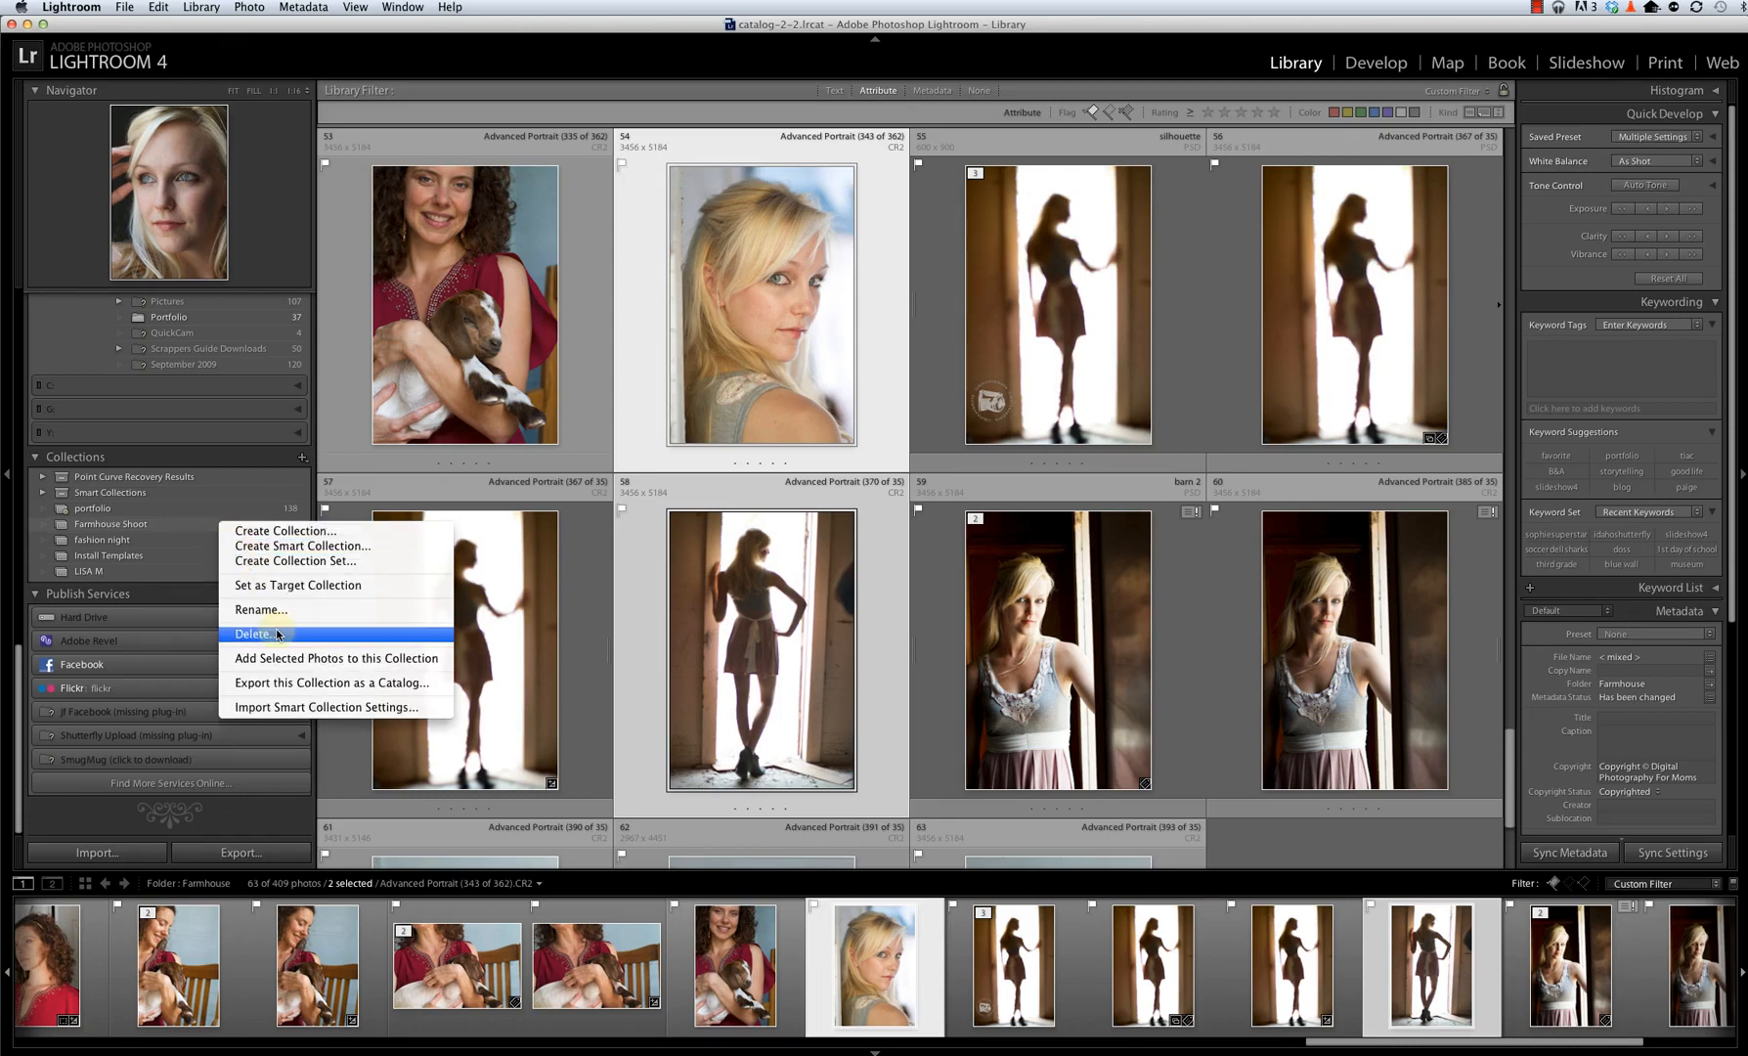
pyautogui.click(280, 658)
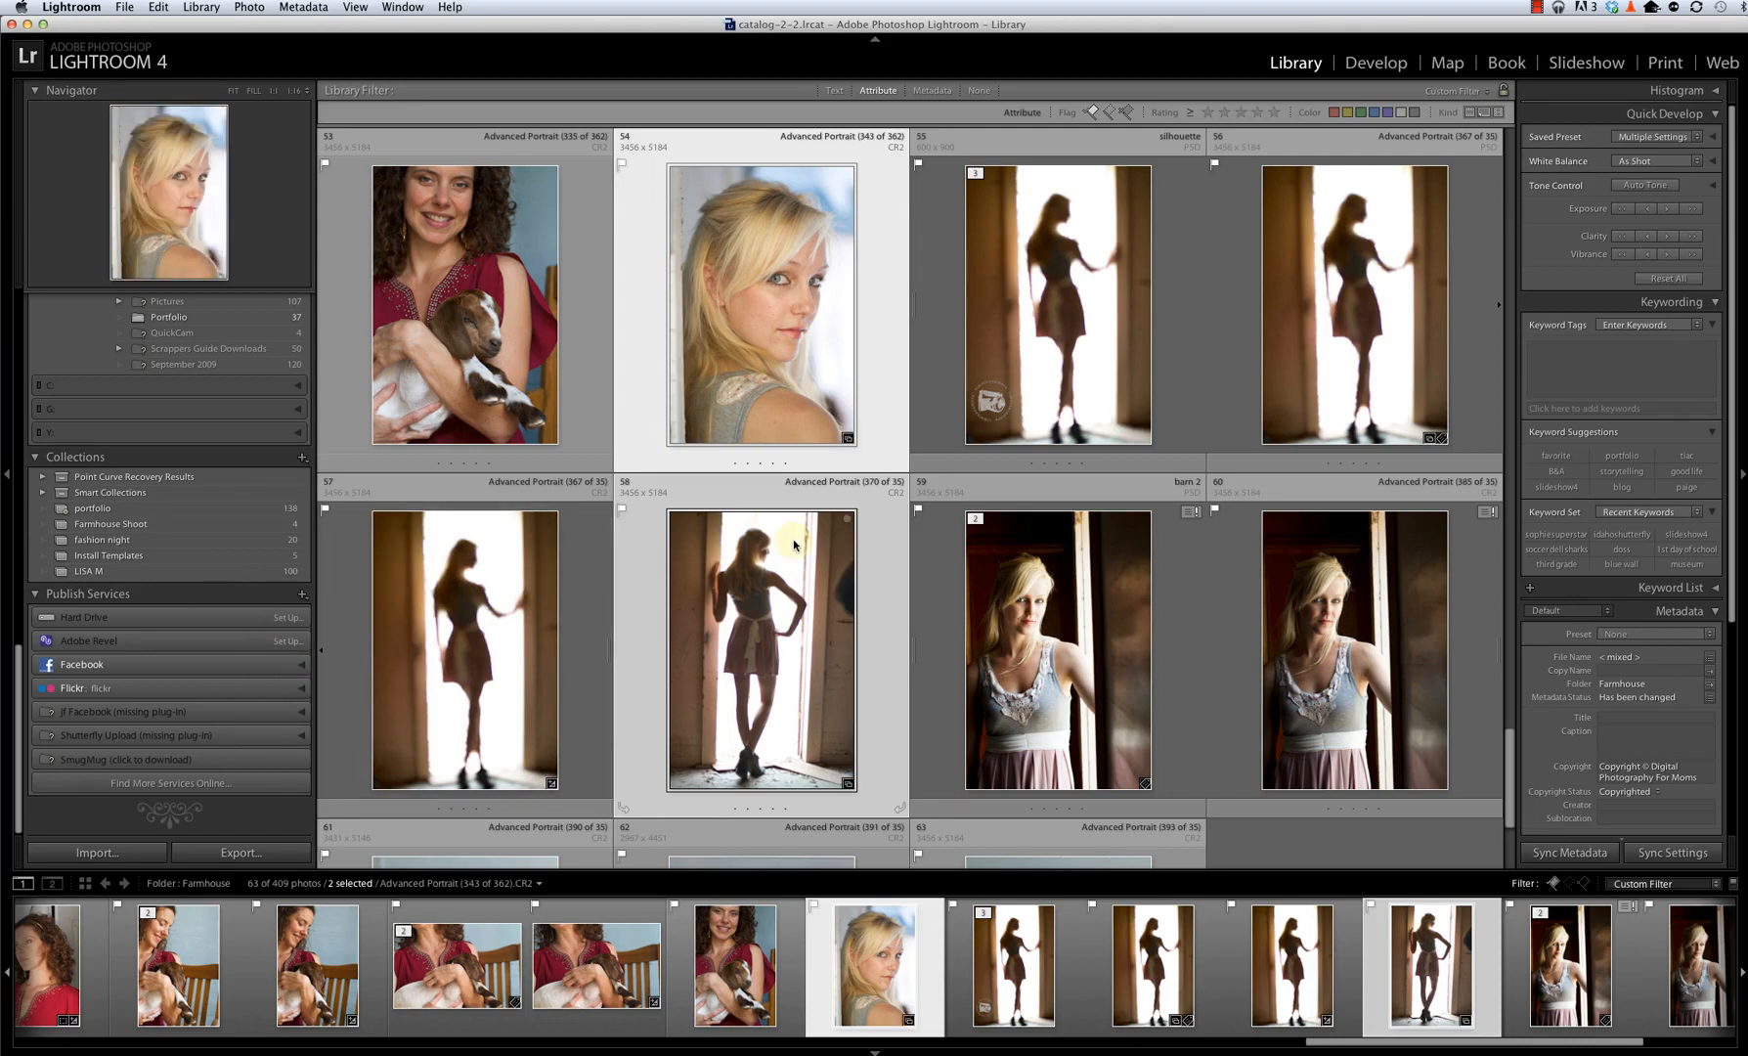
pyautogui.click(195, 523)
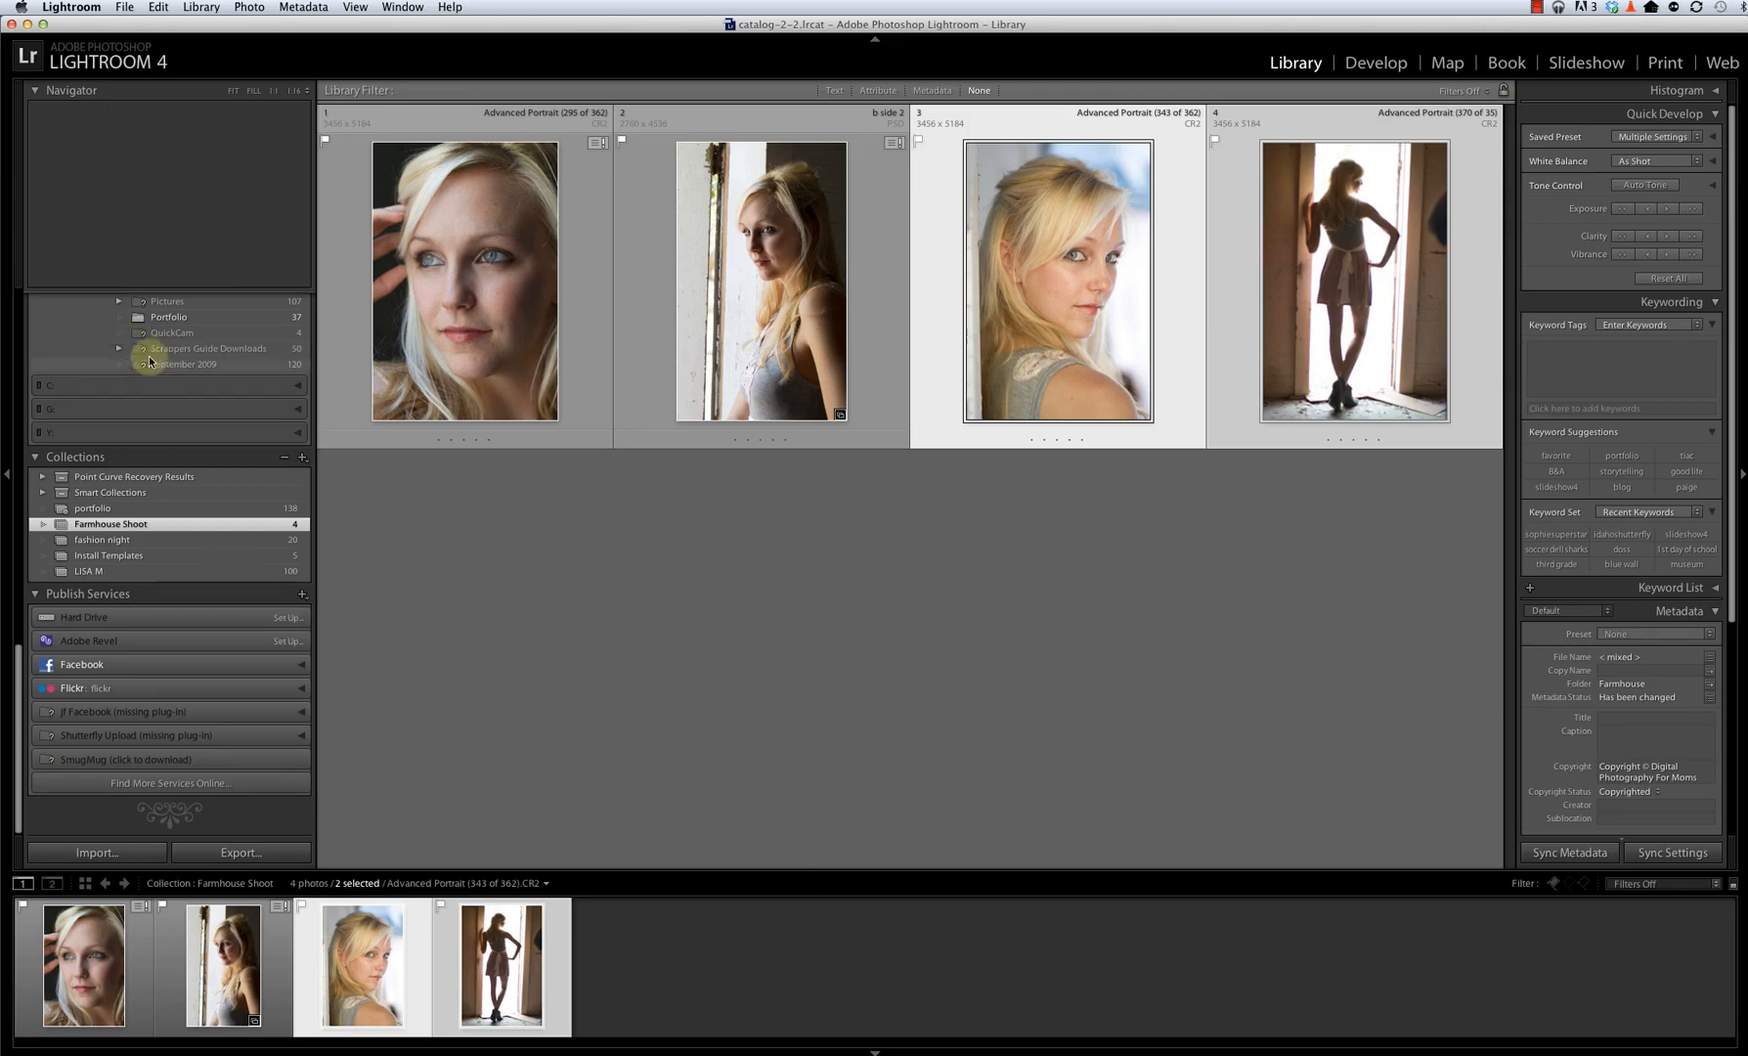
# Add the portfolio-3-4 photo from the Portfolio folder to the Farmhouse Shoot collection, and open the collection.
pyautogui.click(168, 317)
pyautogui.scroll(-1, 927, 559)
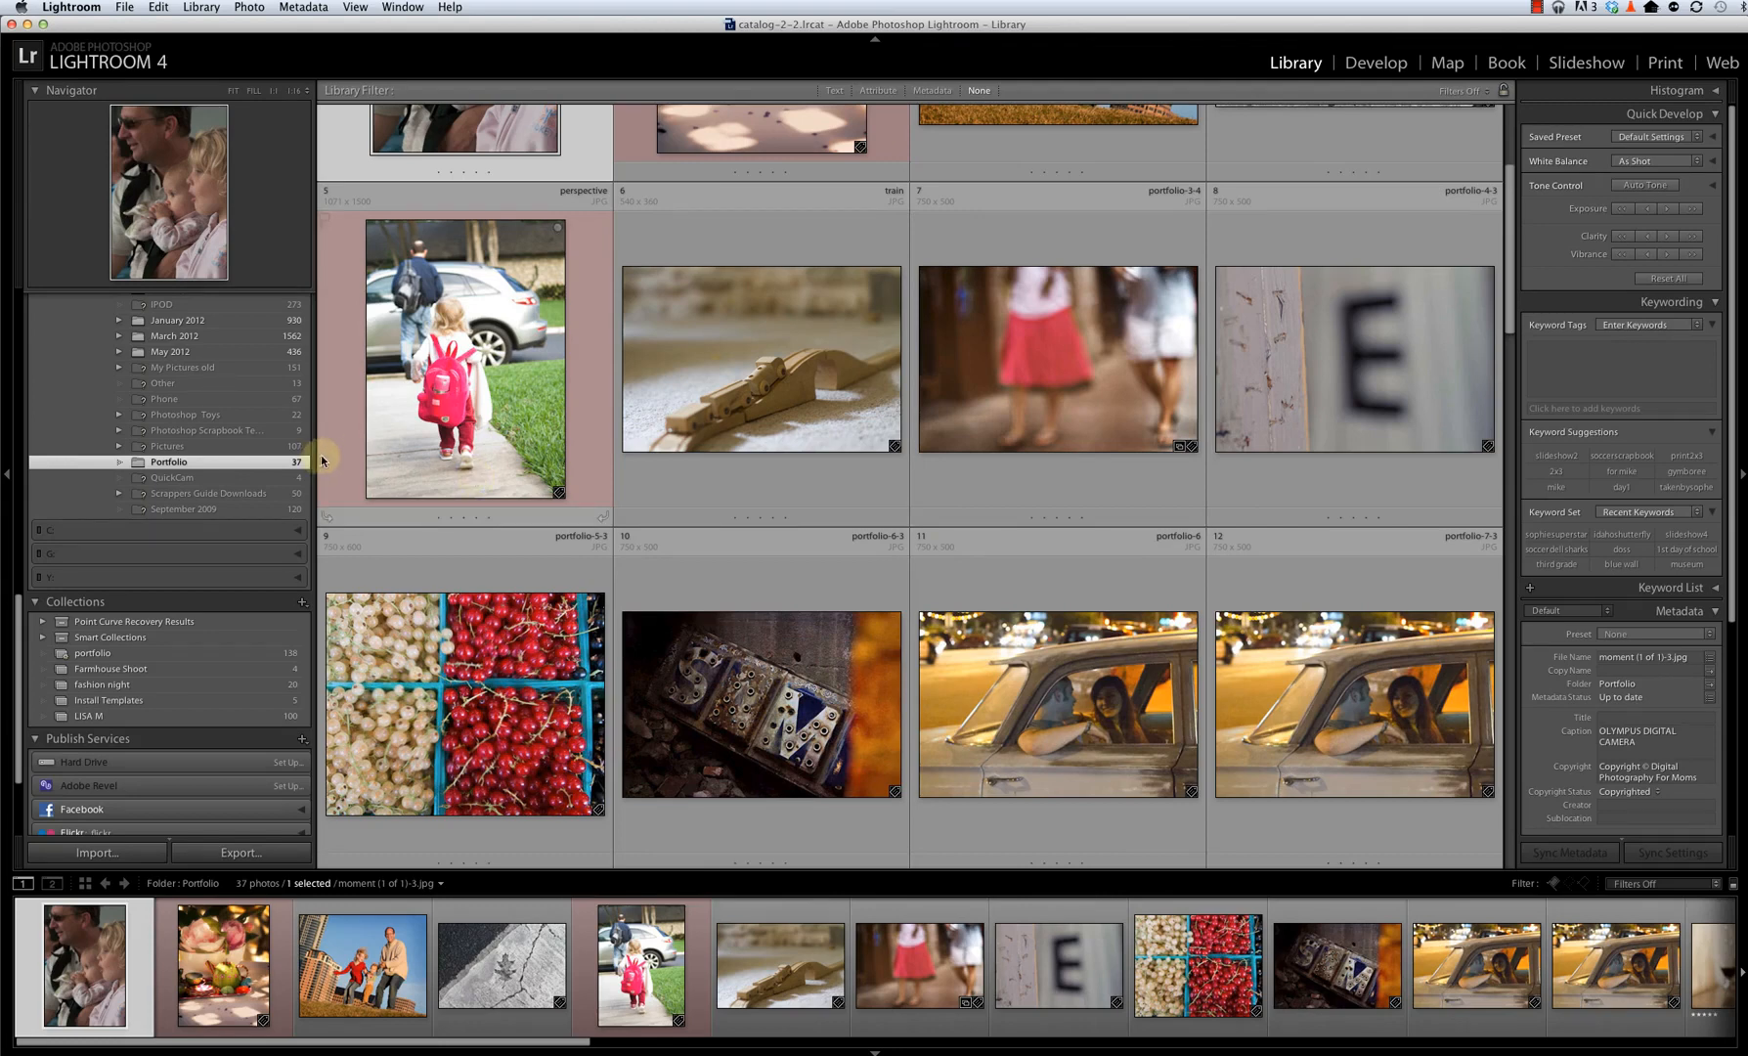
pyautogui.click(1148, 394)
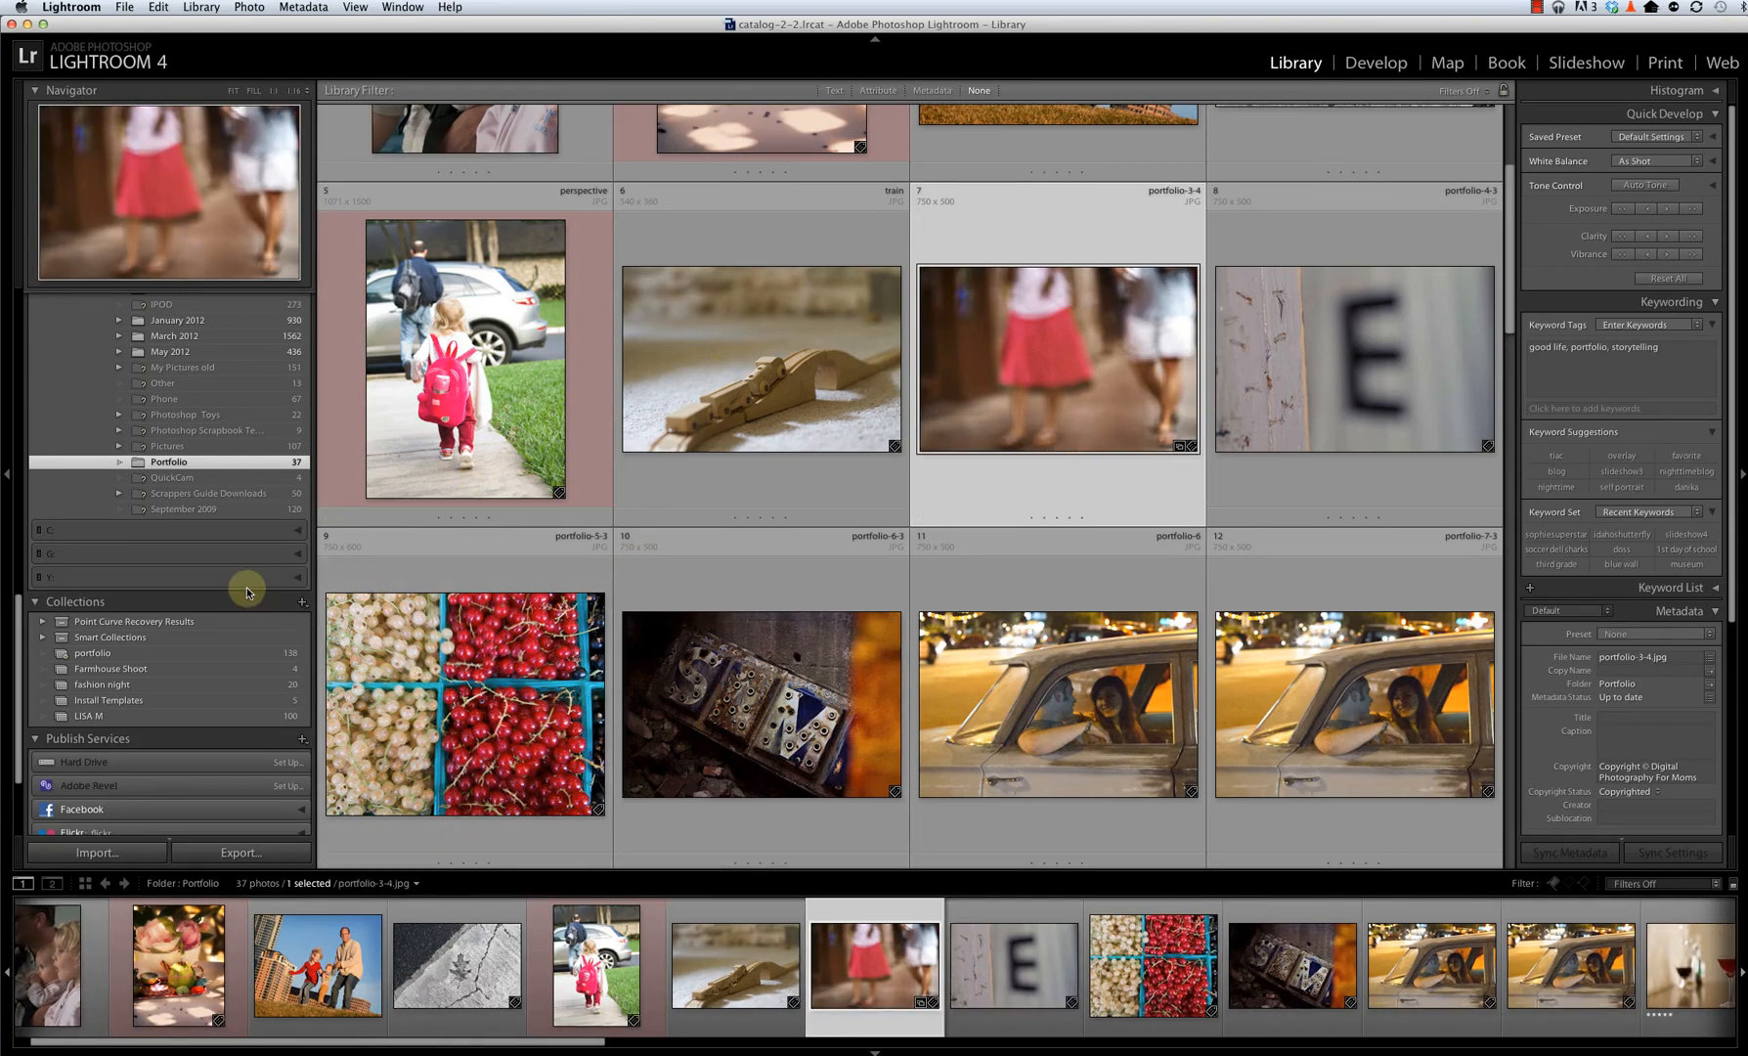
pyautogui.moveTo(991, 312); pyautogui.dragTo(157, 674)
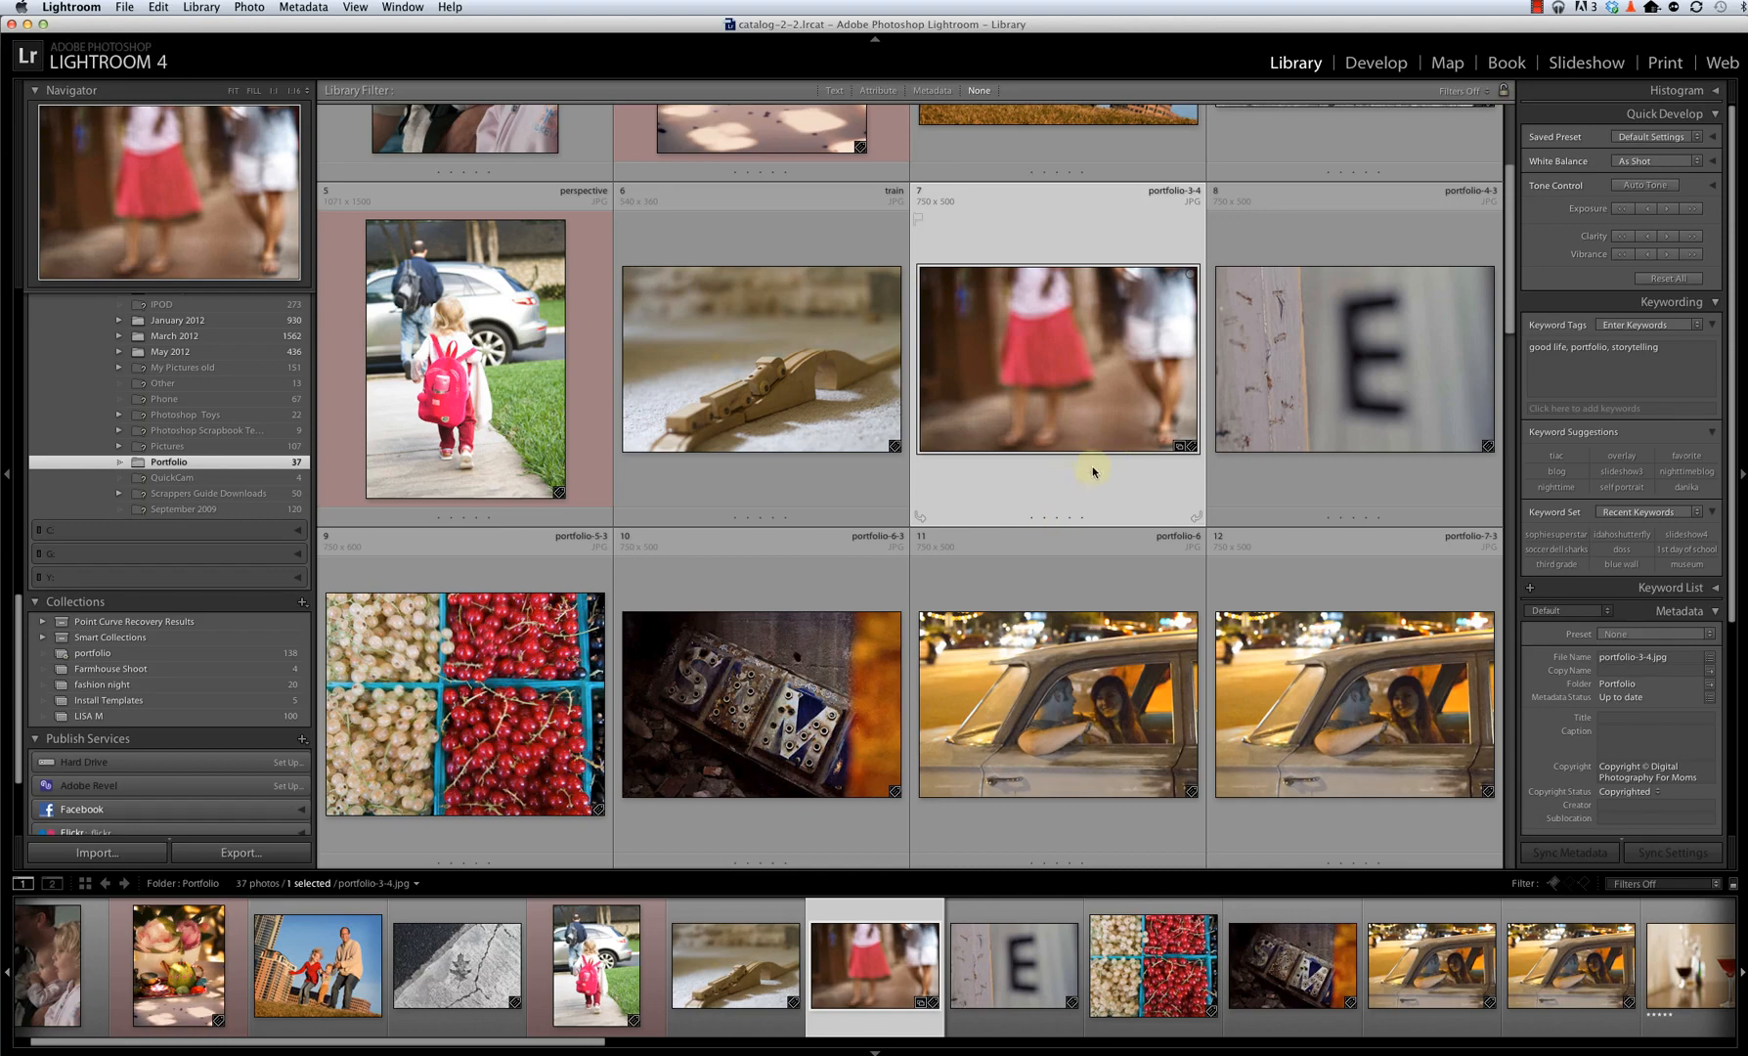
pyautogui.moveTo(1106, 357); pyautogui.dragTo(122, 668)
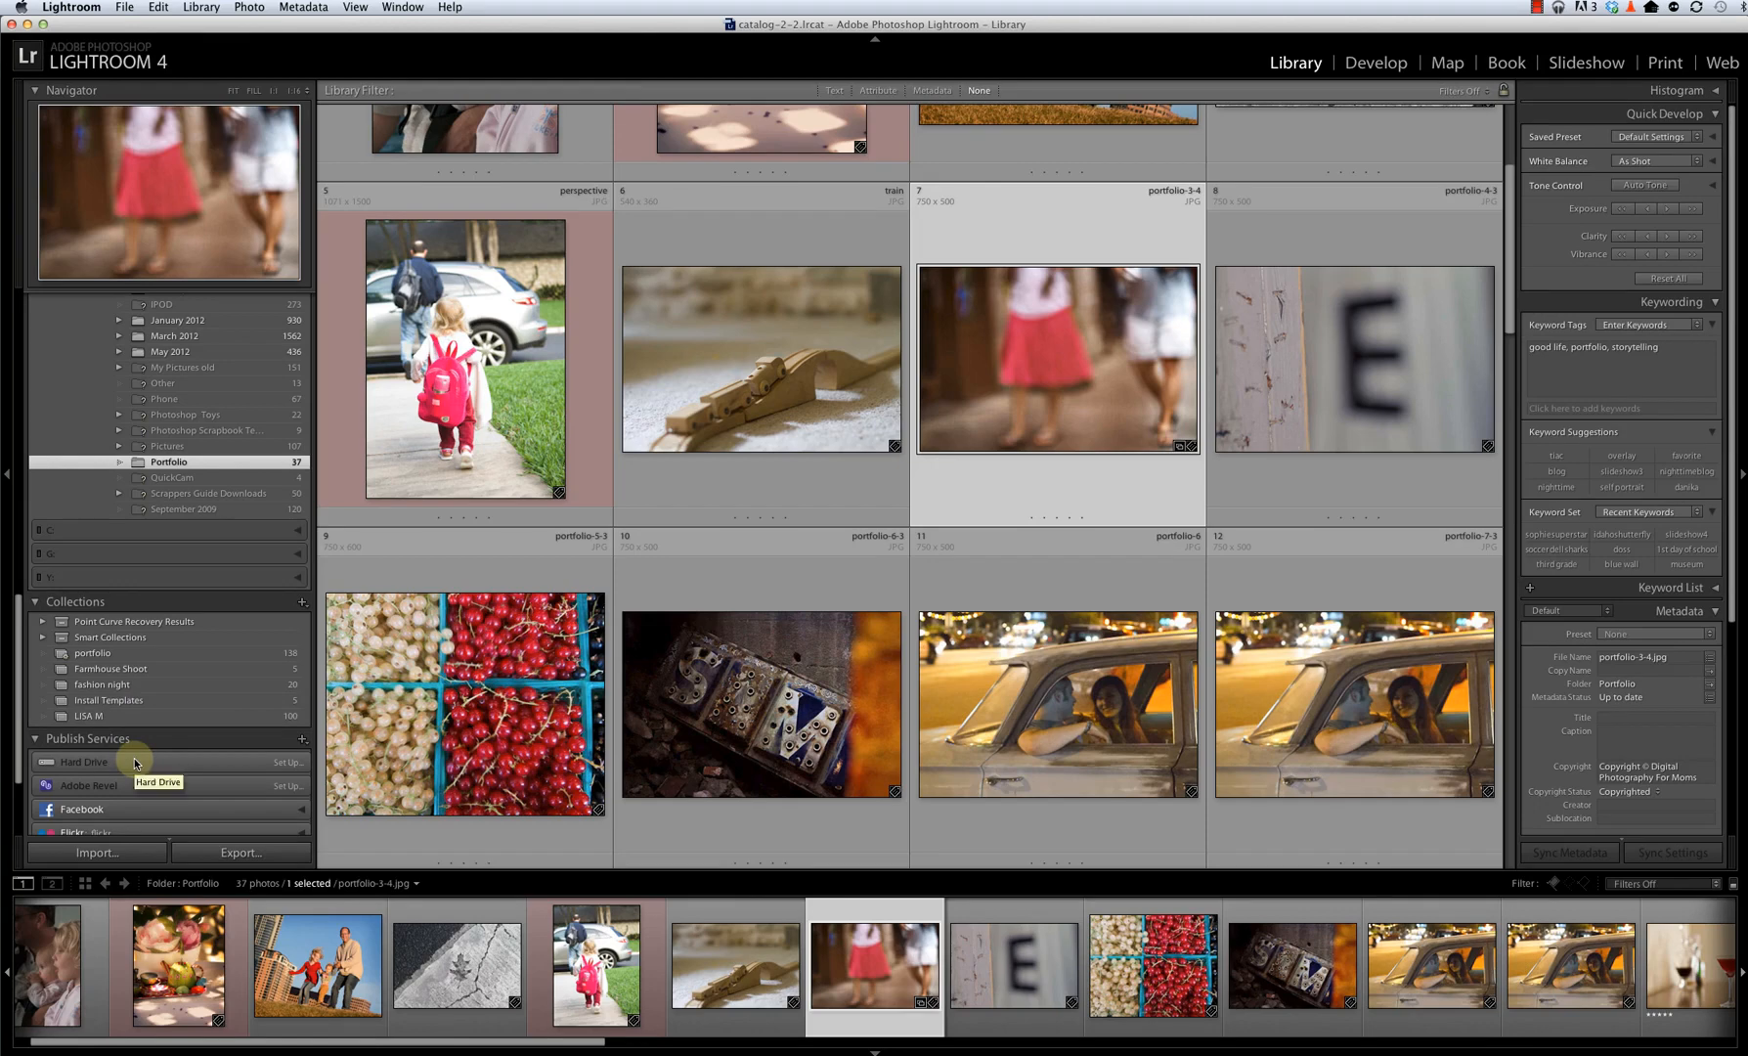
pyautogui.click(162, 666)
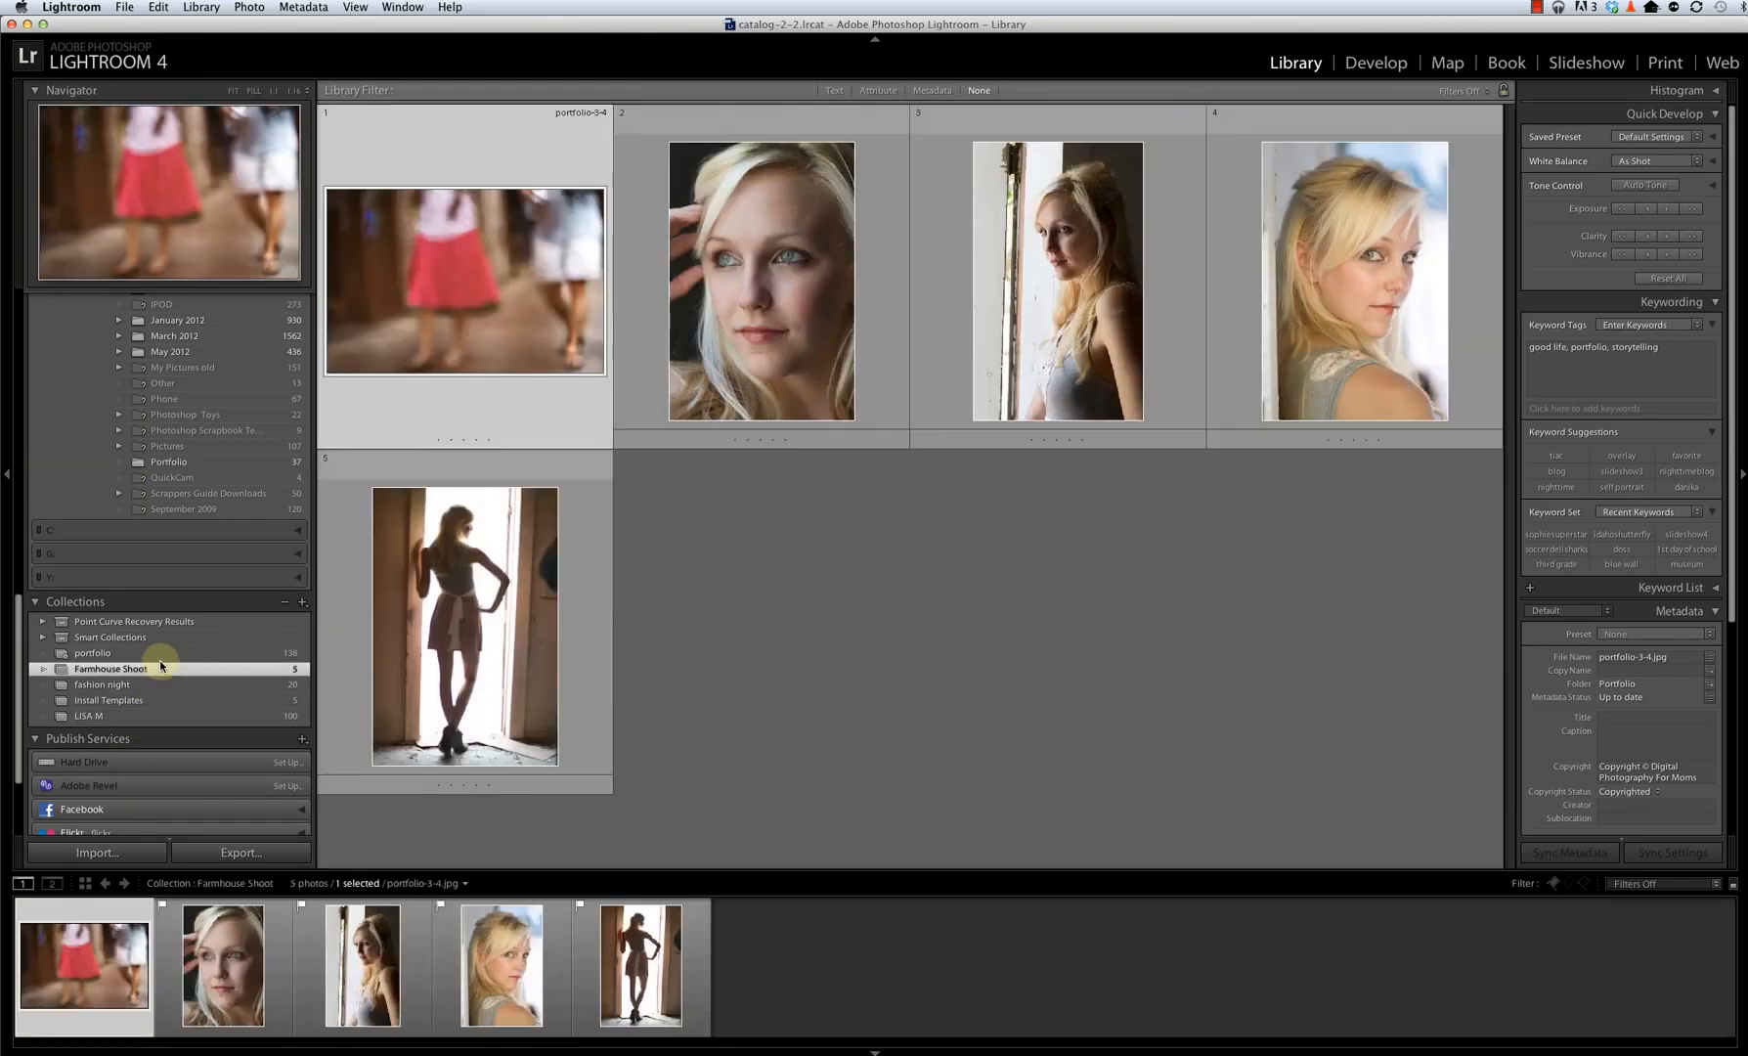